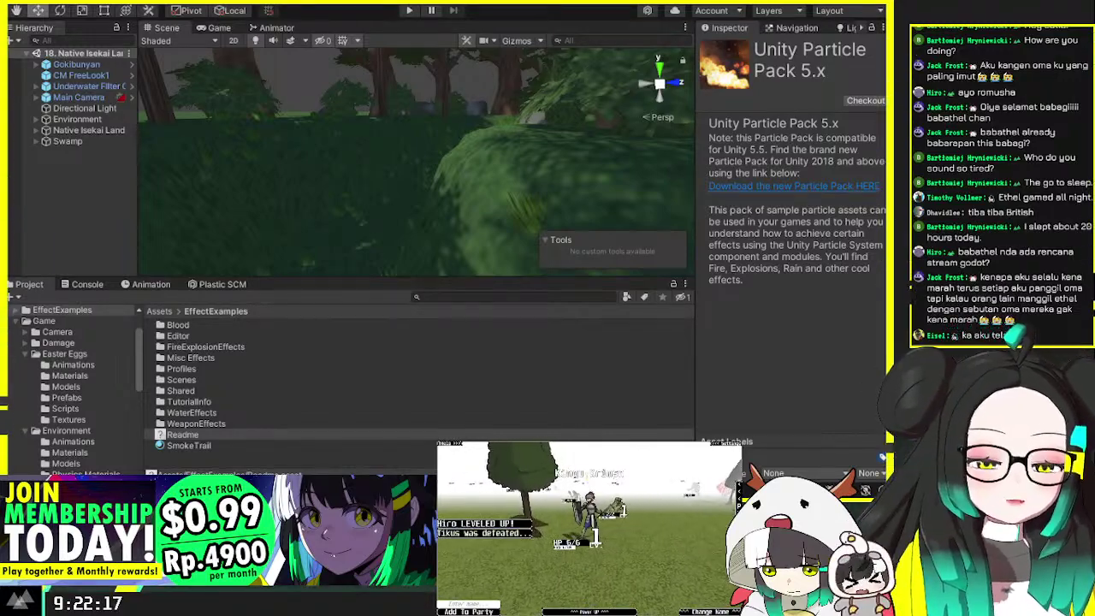
# Step: Open the Hooman Prefabs folder in the project assets
pyautogui.moveTo(411, 186); pyautogui.dragTo(547, 169, button='right')
pyautogui.moveTo(150, 163); pyautogui.dragTo(566, 111, button='right')
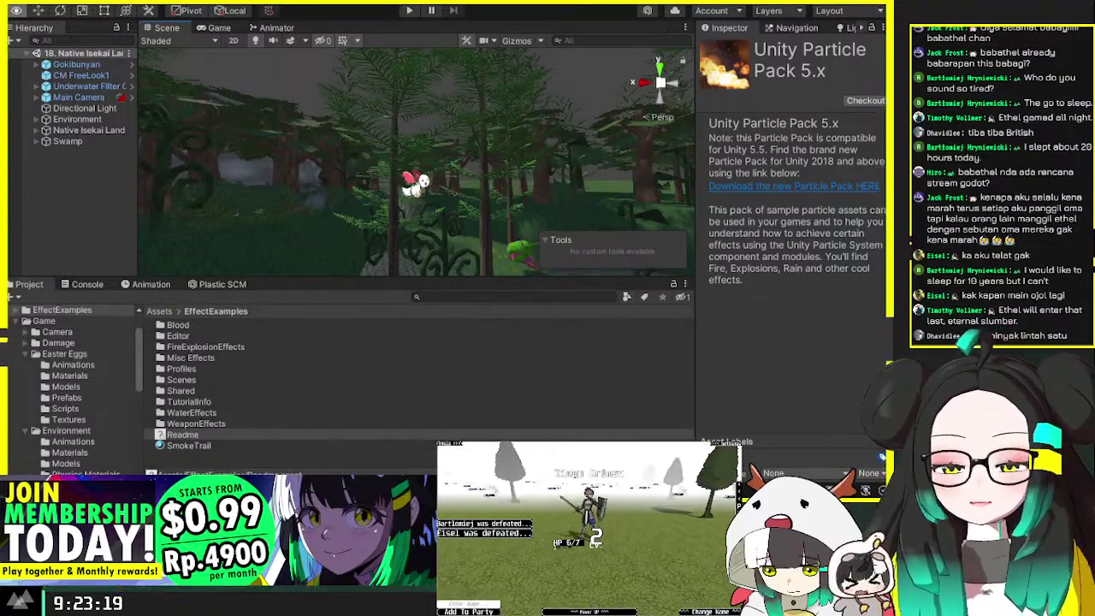
pyautogui.moveTo(402, 206); pyautogui.dragTo(648, 372, button='right')
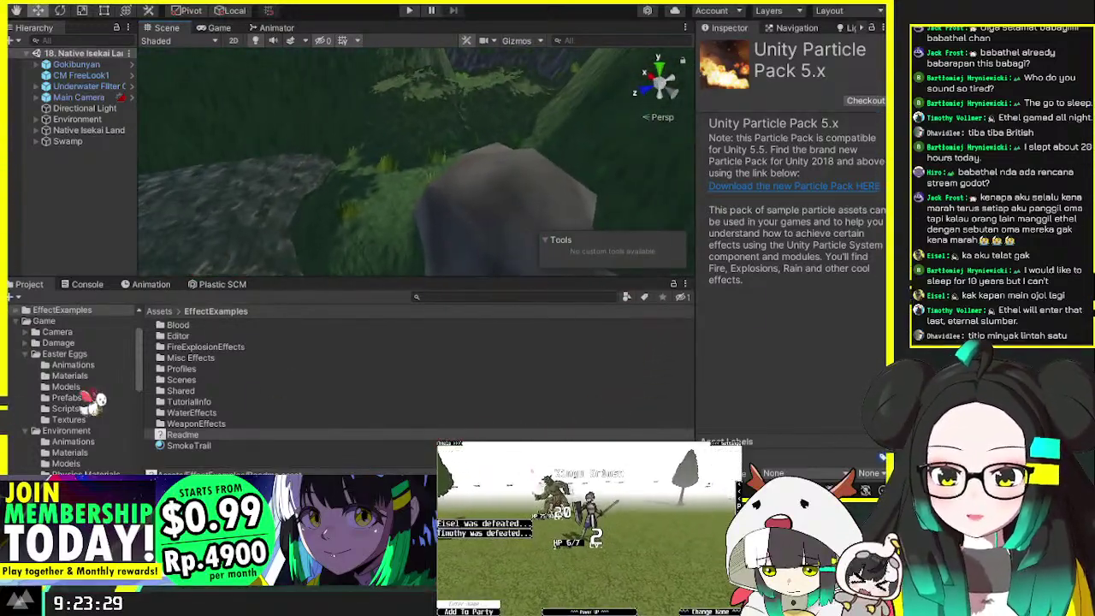
pyautogui.scroll(-4, 93, 408)
pyautogui.click(99, 438)
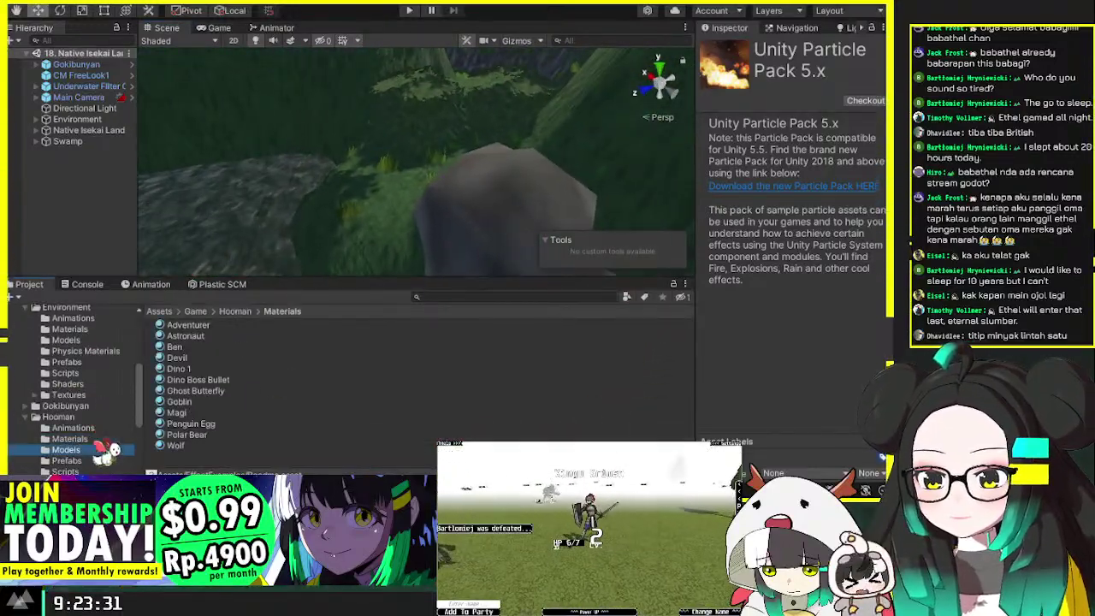
pyautogui.click(103, 449)
pyautogui.click(101, 460)
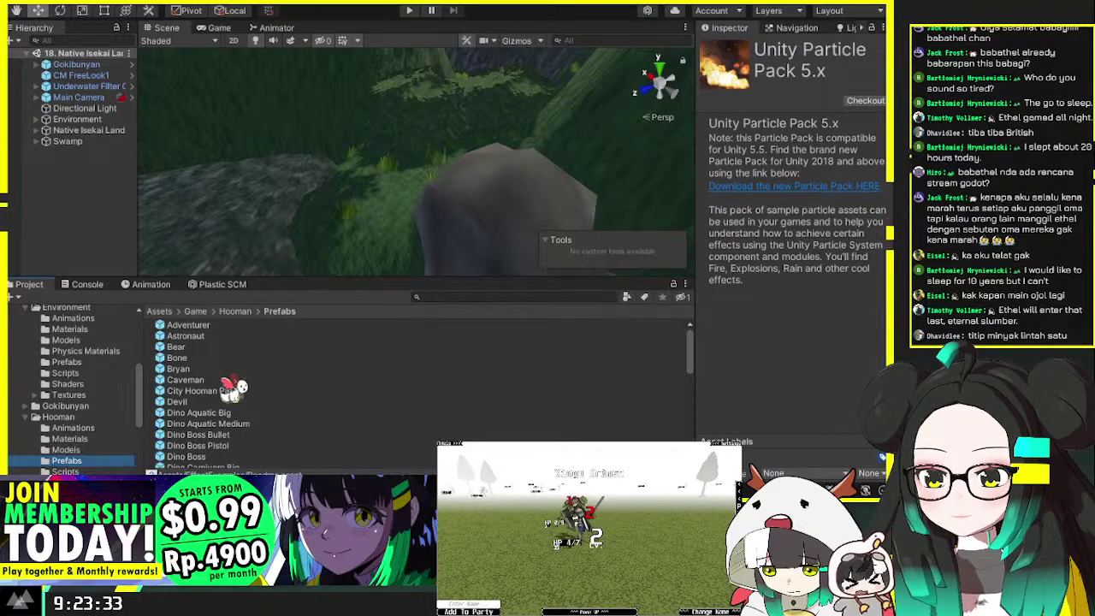
# Step: Place a Hooman prefab on the grass beside the rock and rotate it about its vertical axis
pyautogui.scroll(-8, 218, 402)
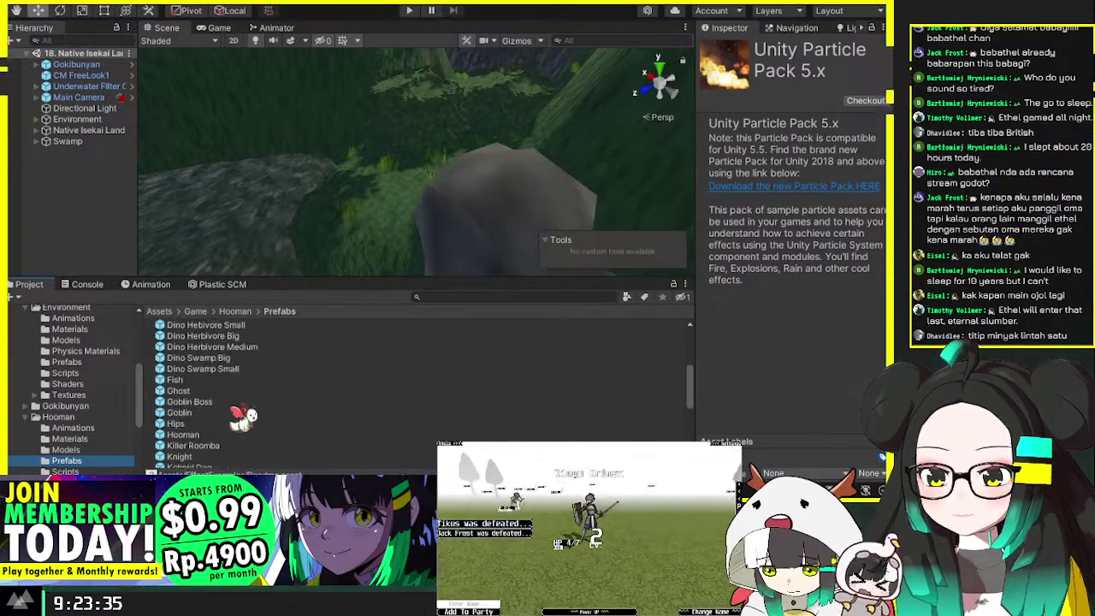
pyautogui.scroll(-2, 233, 430)
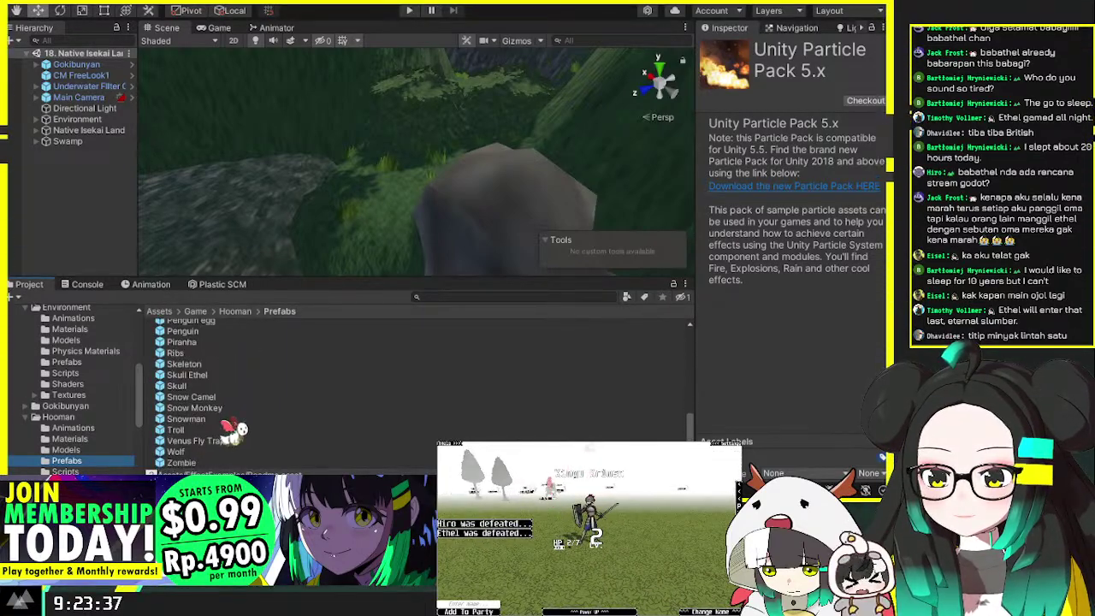
pyautogui.scroll(3, 232, 430)
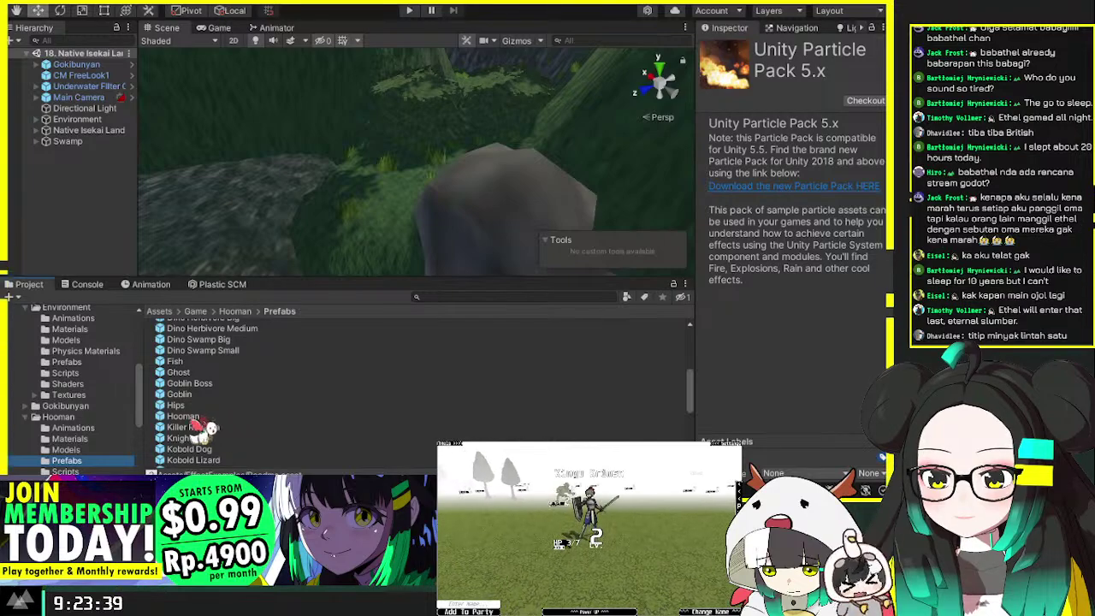
pyautogui.moveTo(193, 415); pyautogui.dragTo(486, 183)
pyautogui.press('e')
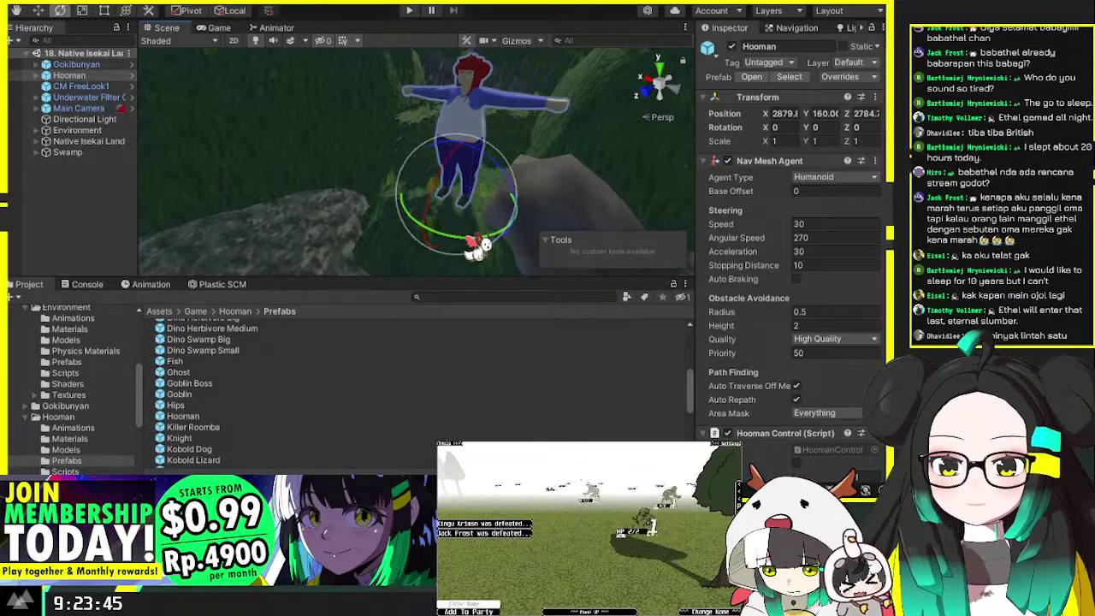
pyautogui.moveTo(477, 246); pyautogui.dragTo(526, 173)
pyautogui.press('w')
# Step: Move Flood slightly on the ground near the glowing mushrooms, to about X 2595, Z 2819, and collapse the Swamp group
pyautogui.keyDown('alt'); pyautogui.moveTo(343, 185); pyautogui.dragTo(402, 197); pyautogui.keyUp('alt')
pyautogui.click(469, 177)
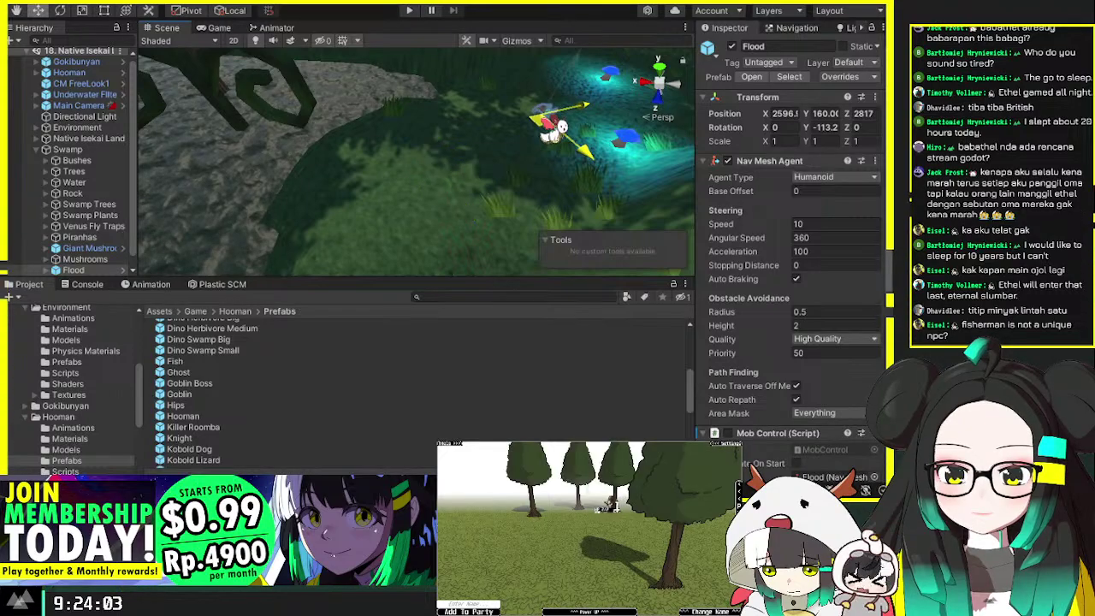
pyautogui.click(36, 149)
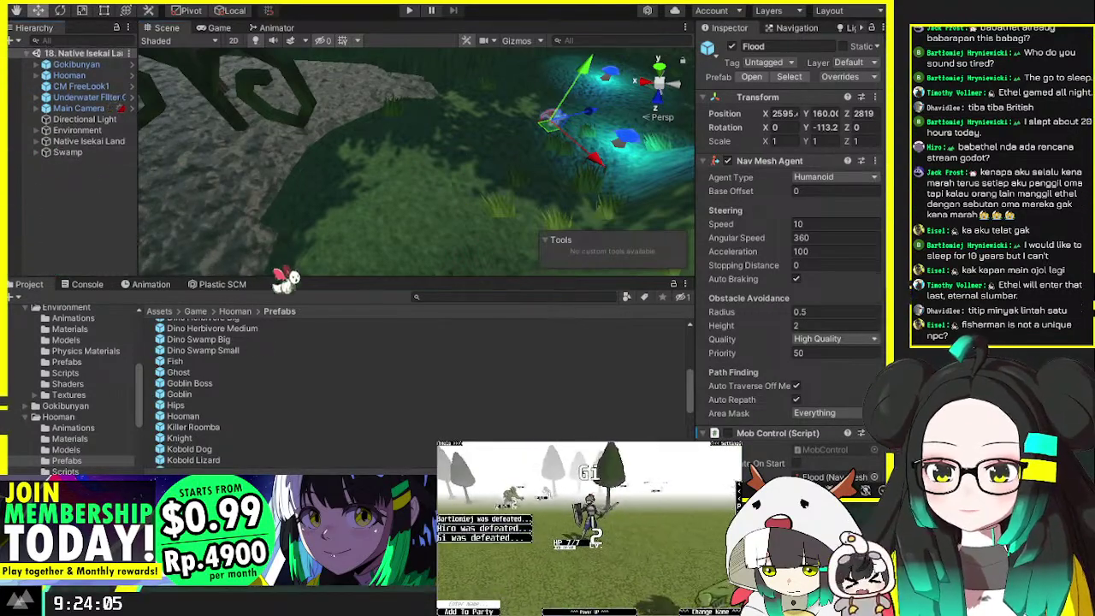
# Step: Place a second Hooman prefab on the grass near the glowing blue mushrooms and rotate it to about 53 degrees around Y
pyautogui.moveTo(182, 416); pyautogui.dragTo(424, 185)
pyautogui.press('f')
pyautogui.press('e')
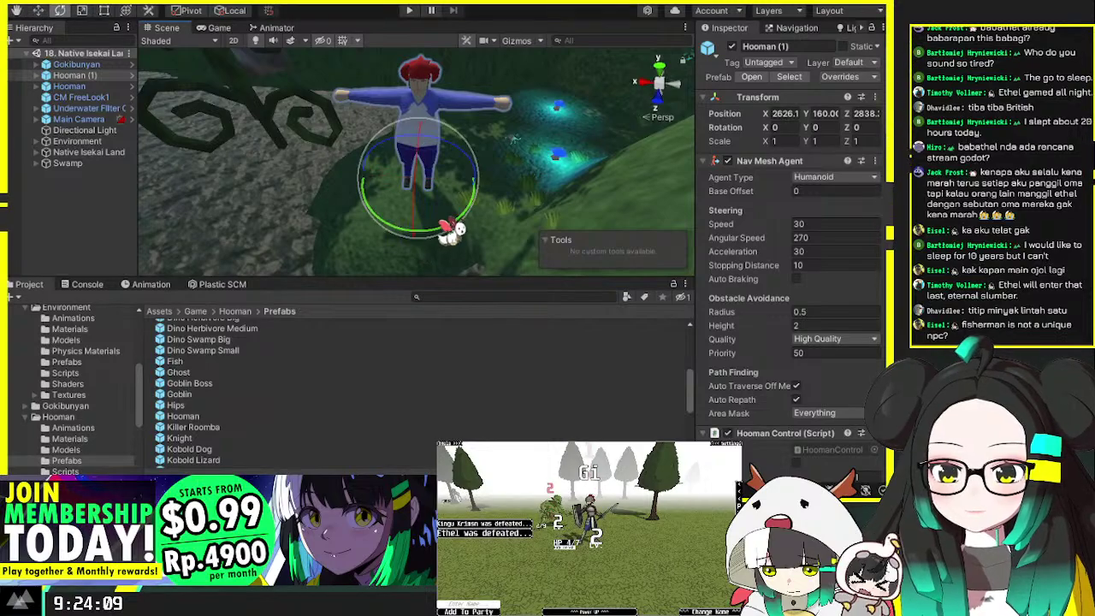
pyautogui.moveTo(443, 224); pyautogui.dragTo(337, 137)
pyautogui.press('w')
# Step: Create an empty child object named Hoomans under Swamp
pyautogui.keyDown('alt'); pyautogui.moveTo(359, 188); pyautogui.dragTo(306, 112); pyautogui.keyUp('alt')
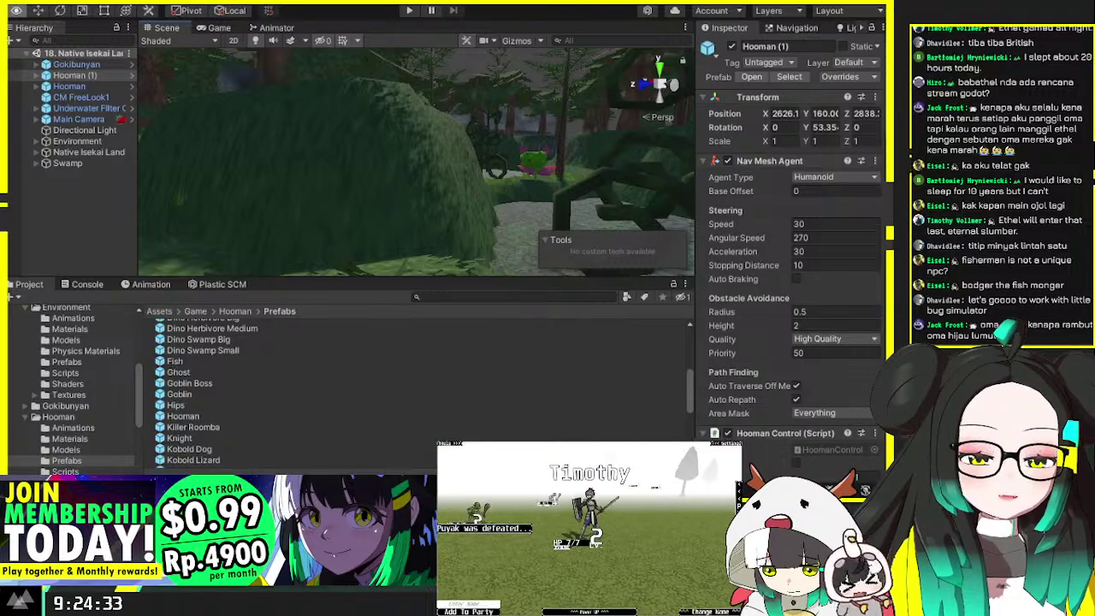
pyautogui.moveTo(352, 227); pyautogui.dragTo(467, 252, button='right')
pyautogui.moveTo(672, 295); pyautogui.dragTo(58, 284, button='right')
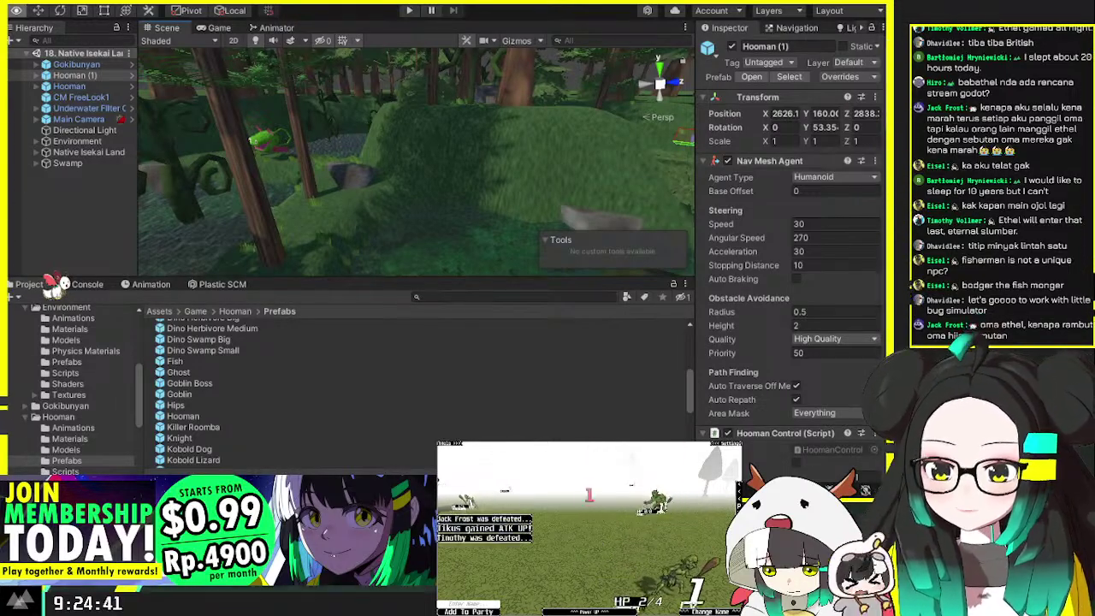
pyautogui.moveTo(58, 284); pyautogui.dragTo(291, 201, button='right')
pyautogui.keyDown('ctrl'); pyautogui.click(70, 86); pyautogui.keyUp('ctrl')
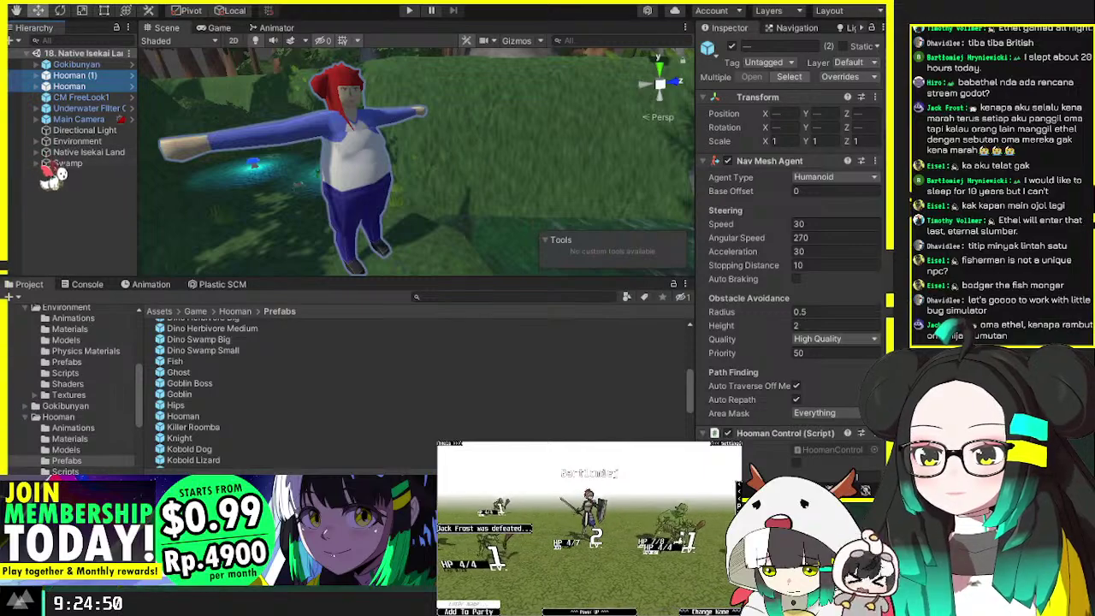
pyautogui.click(37, 163)
pyautogui.click(75, 164)
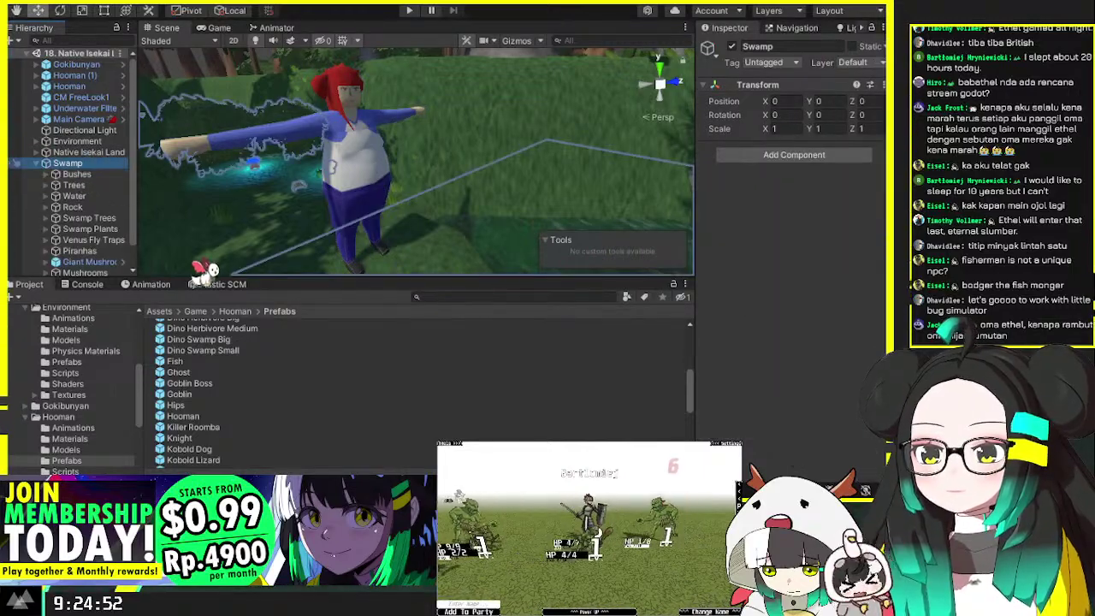
pyautogui.hotkey('alt', 'shift', 'n')
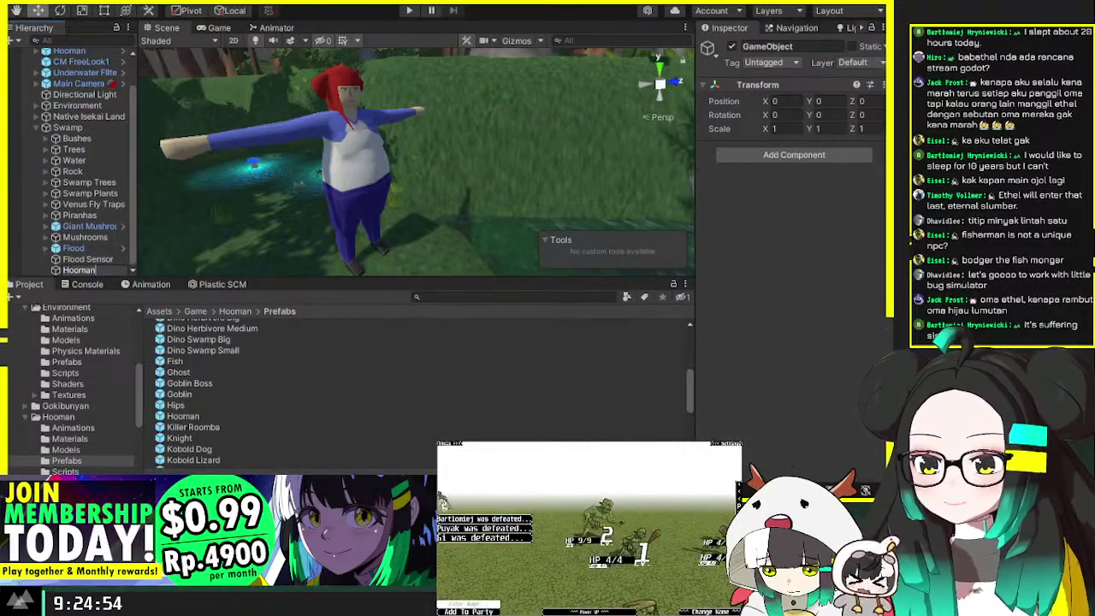
pyautogui.scroll(2, 110, 94)
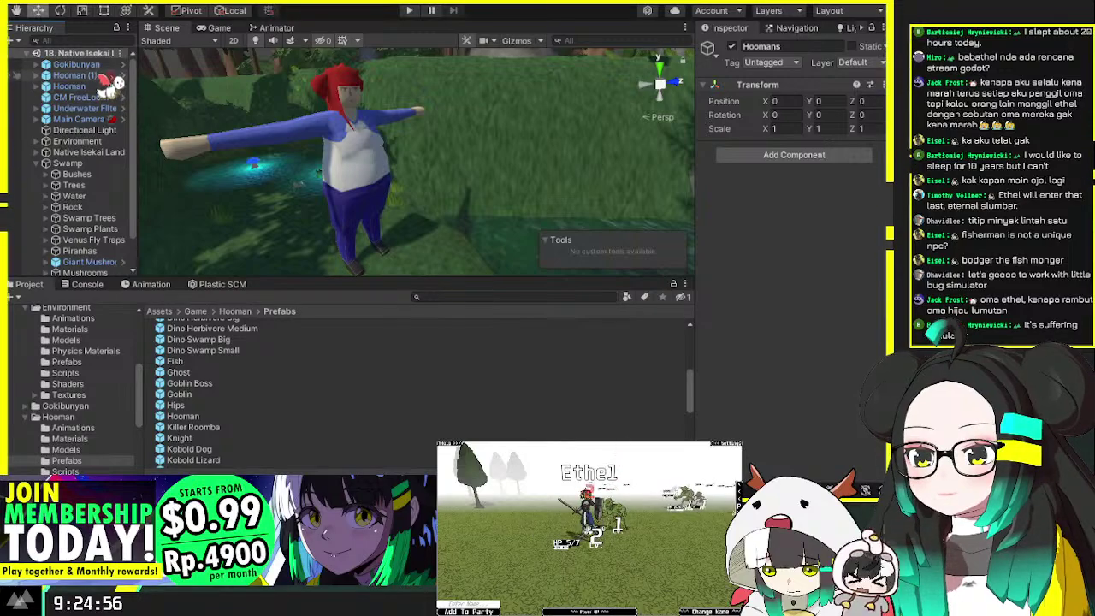
# Step: Move both Hooman objects into the Hoomans group under Swamp
pyautogui.click(109, 86)
pyautogui.keyDown('shift'); pyautogui.click(110, 75); pyautogui.keyUp('shift')
pyautogui.scroll(-1, 109, 86)
pyautogui.moveTo(107, 52); pyautogui.dragTo(99, 268)
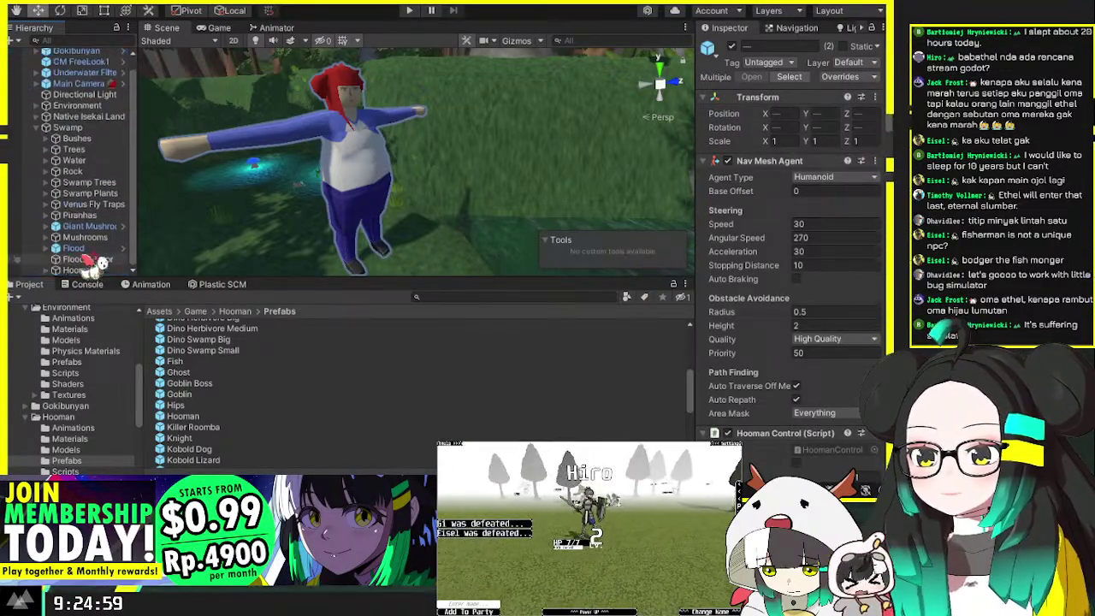
# Step: Open the Easter Eggs Prefabs folder in the project assets and go to the start of its list
pyautogui.scroll(-5, 81, 445)
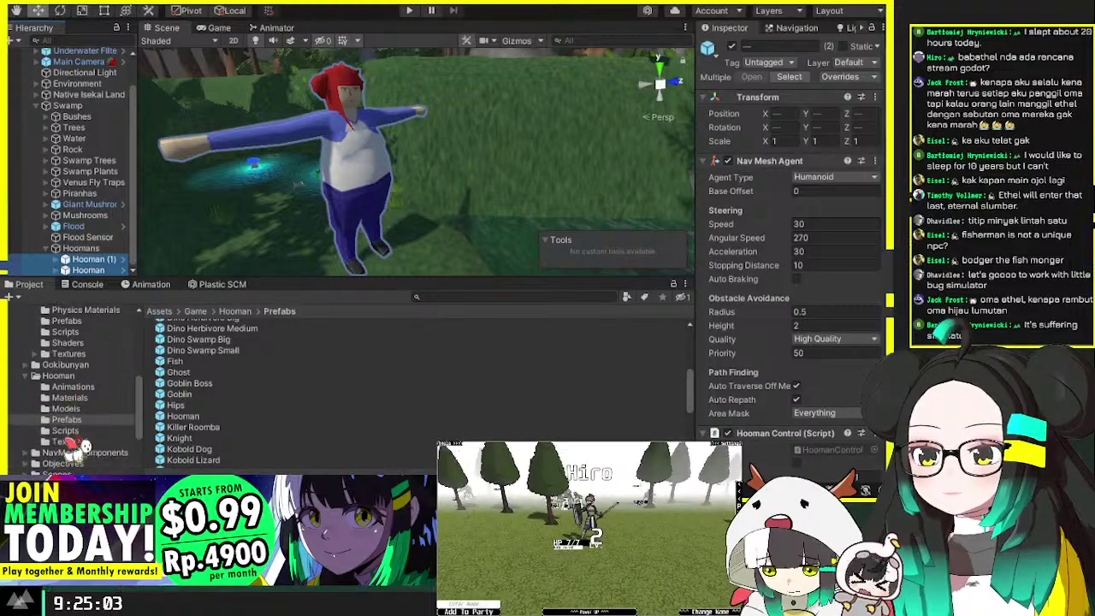
pyautogui.scroll(5, 102, 410)
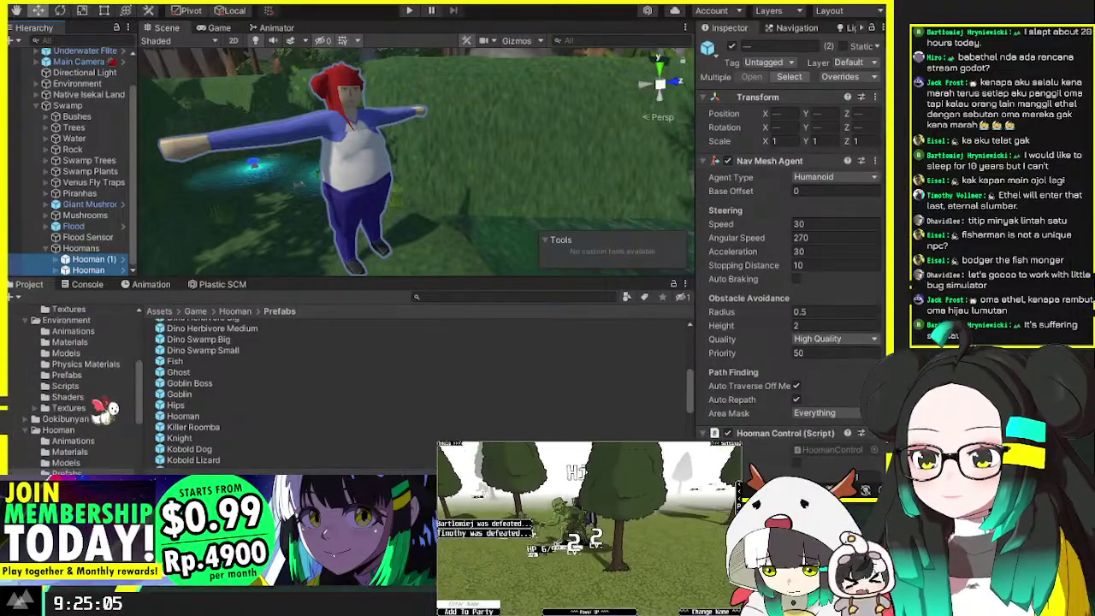
pyautogui.scroll(3, 102, 402)
pyautogui.click(96, 360)
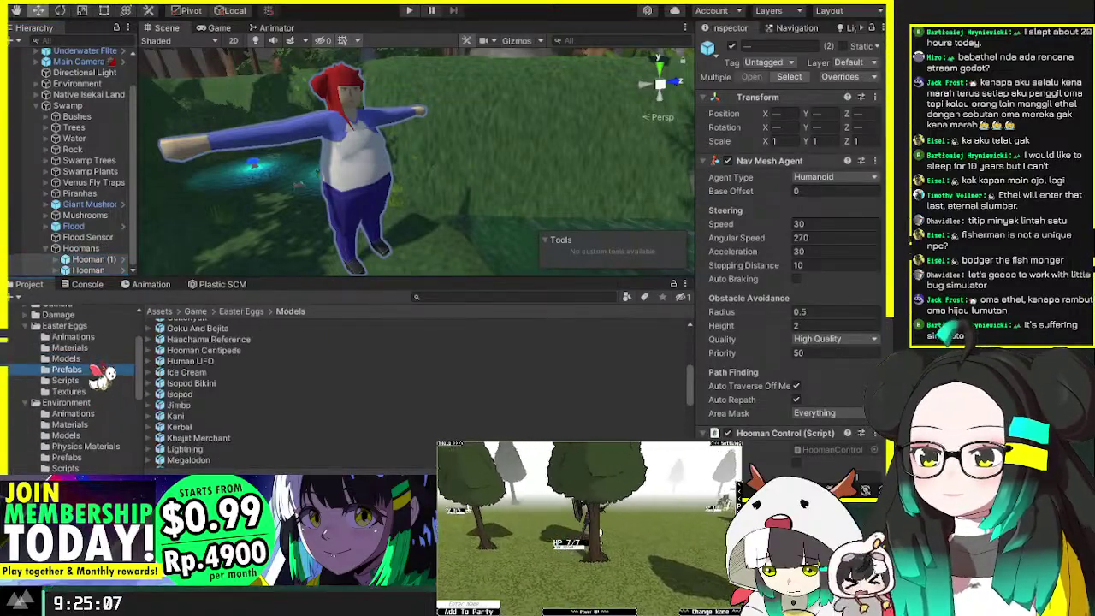
pyautogui.scroll(8, 230, 394)
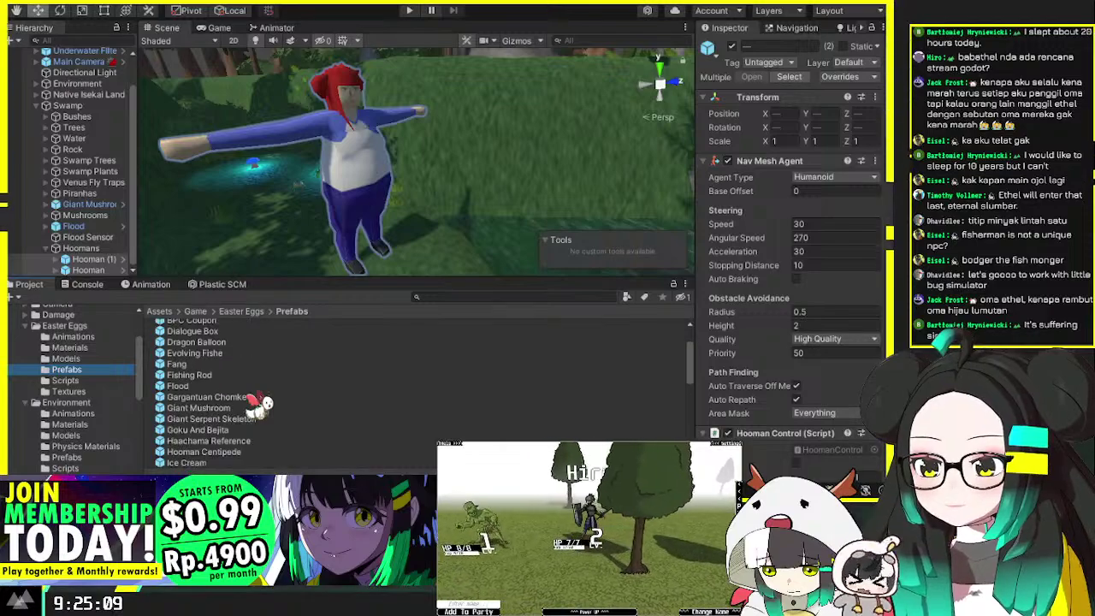
# Step: Add the Dialogue Box prefab as a child of Hooman (1) and set its Z position to 10
pyautogui.click(124, 272)
pyautogui.click(120, 259)
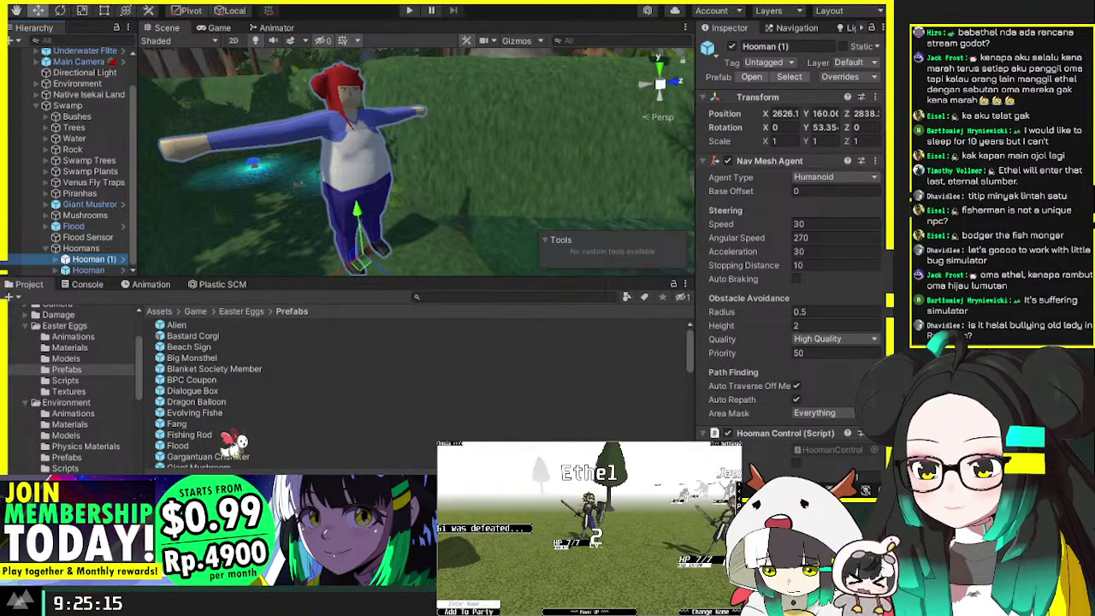
pyautogui.moveTo(192, 390); pyautogui.dragTo(102, 259)
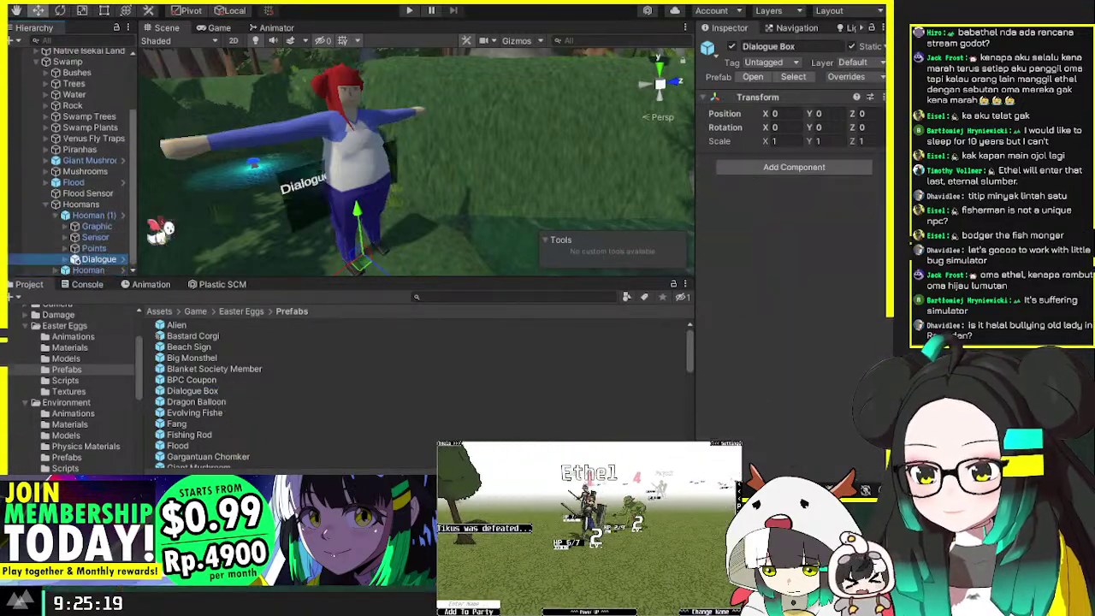
pyautogui.click(871, 114)
pyautogui.write('10')
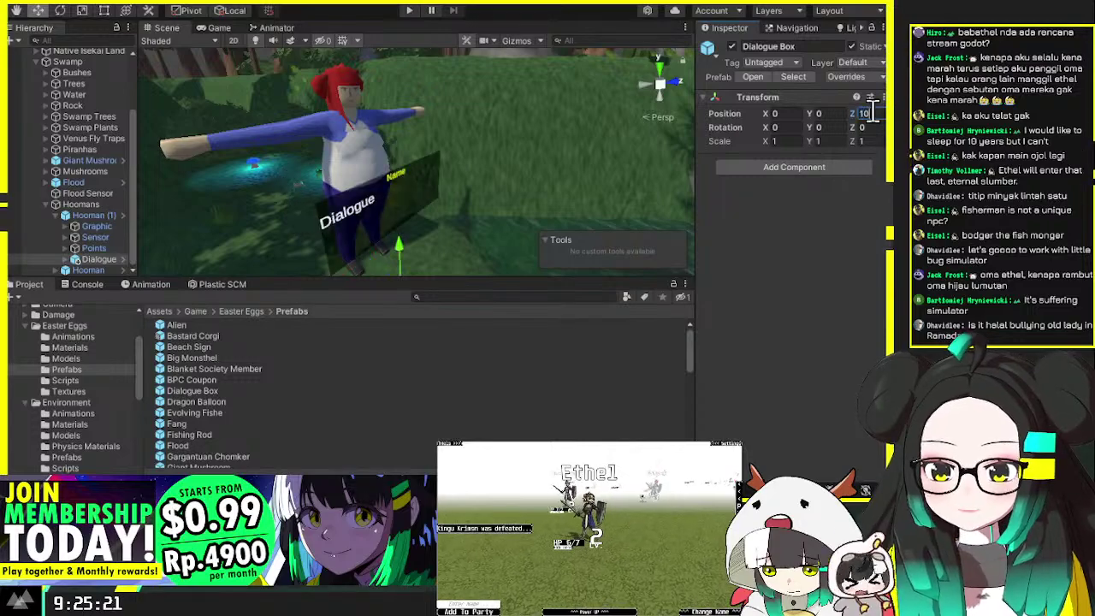
# Step: Set the Name text inside Hooman (1)'s Dialogue Box canvas to "Bodger The Fishmonger"
pyautogui.click(124, 259)
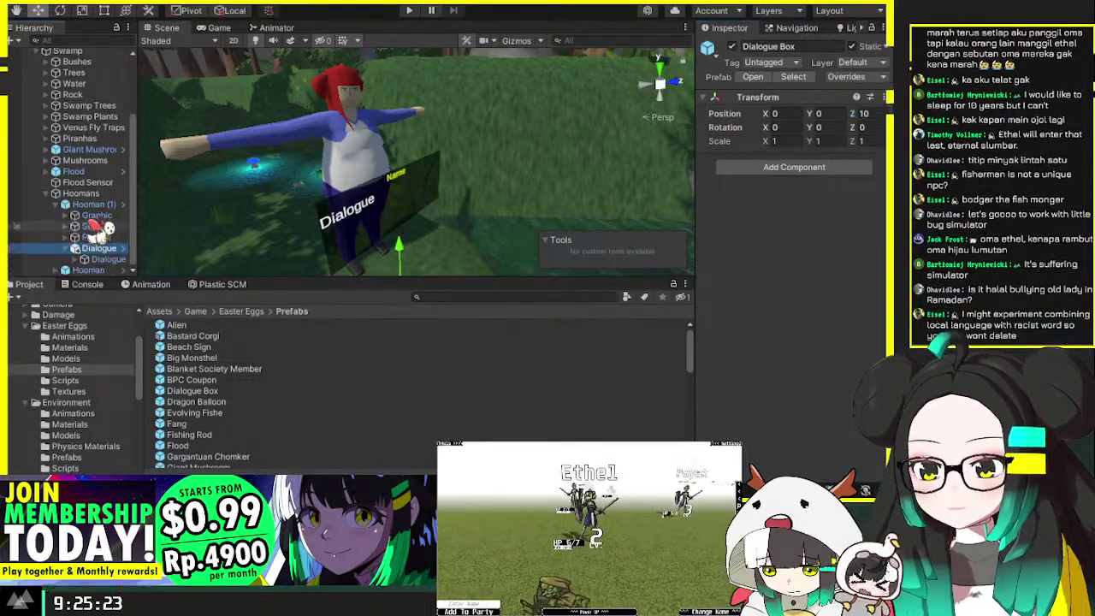
pyautogui.moveTo(136, 246); pyautogui.dragTo(176, 250)
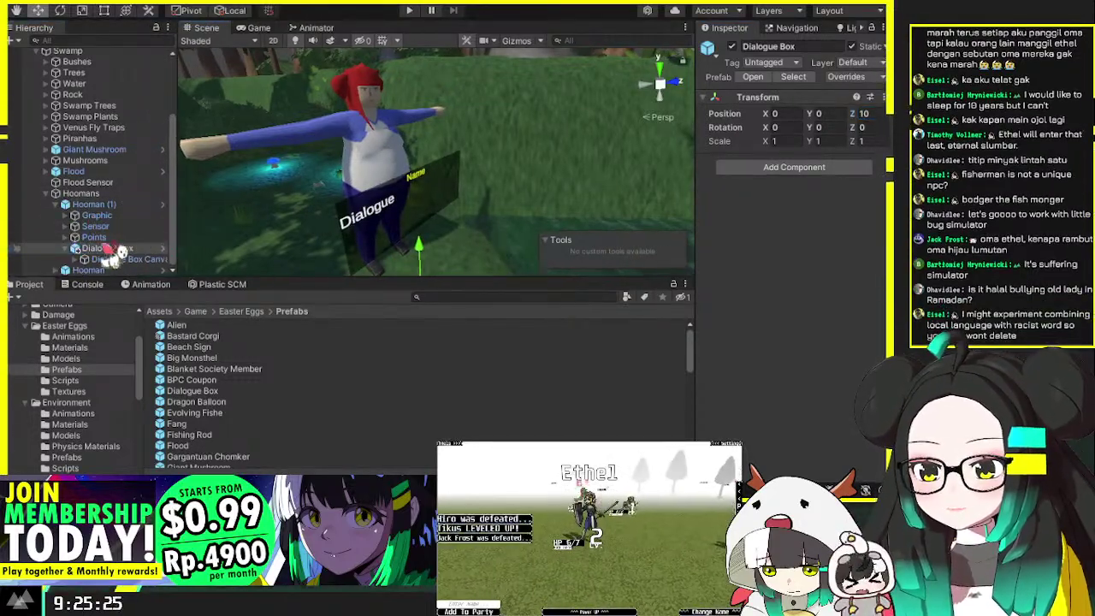
pyautogui.scroll(-2, 85, 261)
pyautogui.click(76, 226)
pyautogui.click(112, 248)
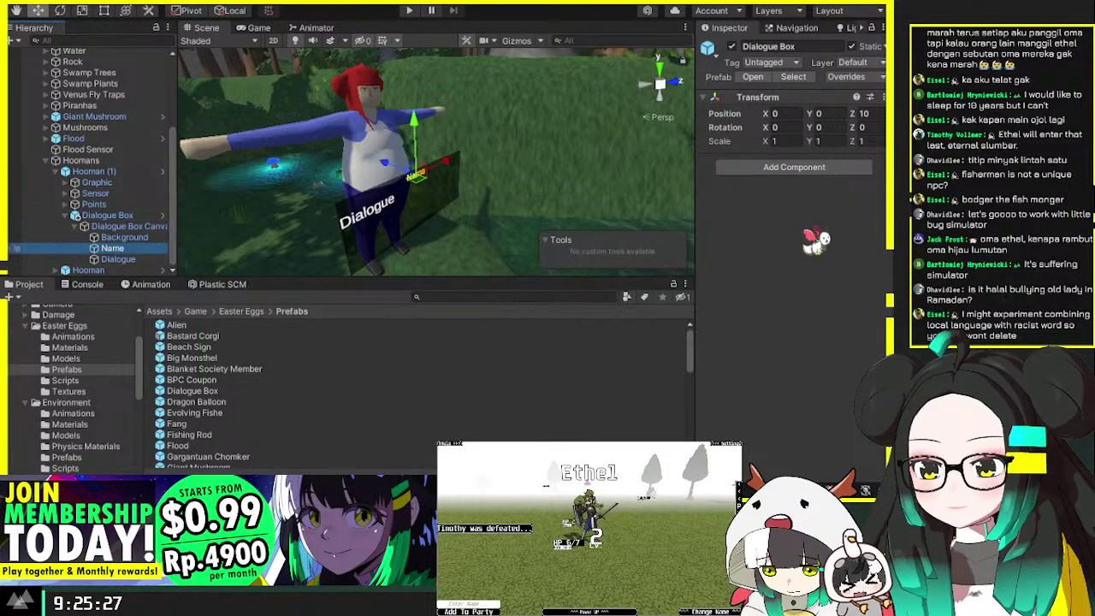
pyautogui.scroll(-3, 812, 205)
pyautogui.scroll(1, 808, 163)
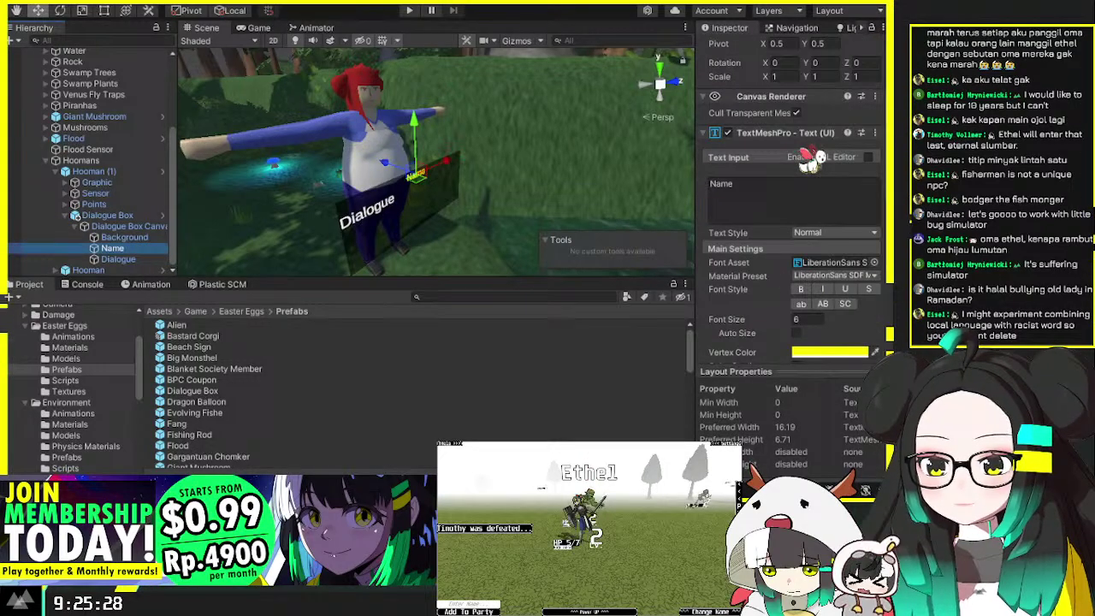
pyautogui.click(746, 208)
pyautogui.write('Bodger ')
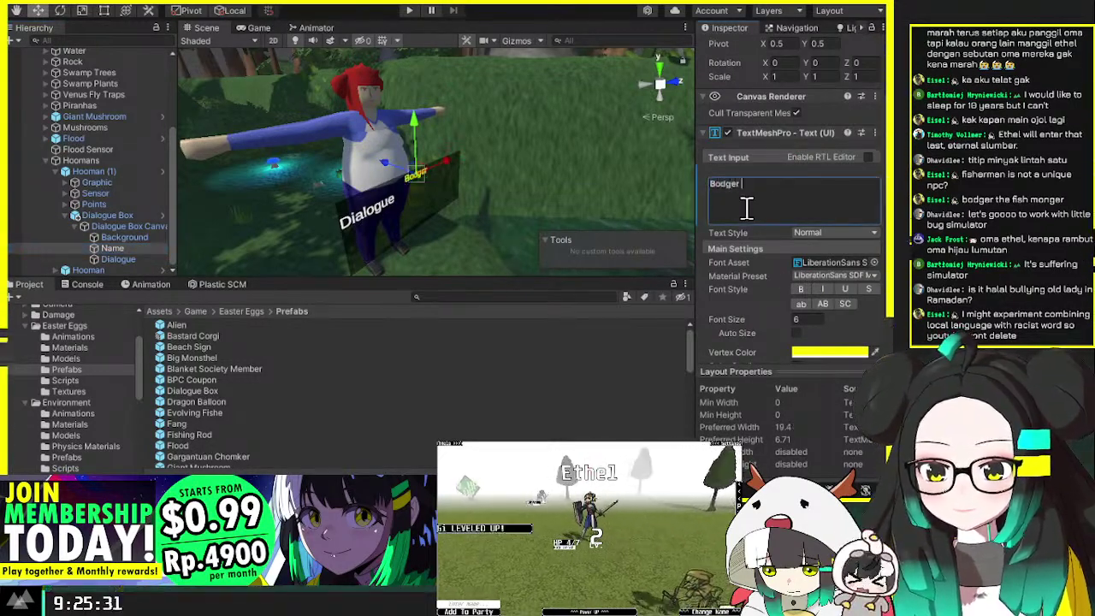
pyautogui.write('The Fishm')
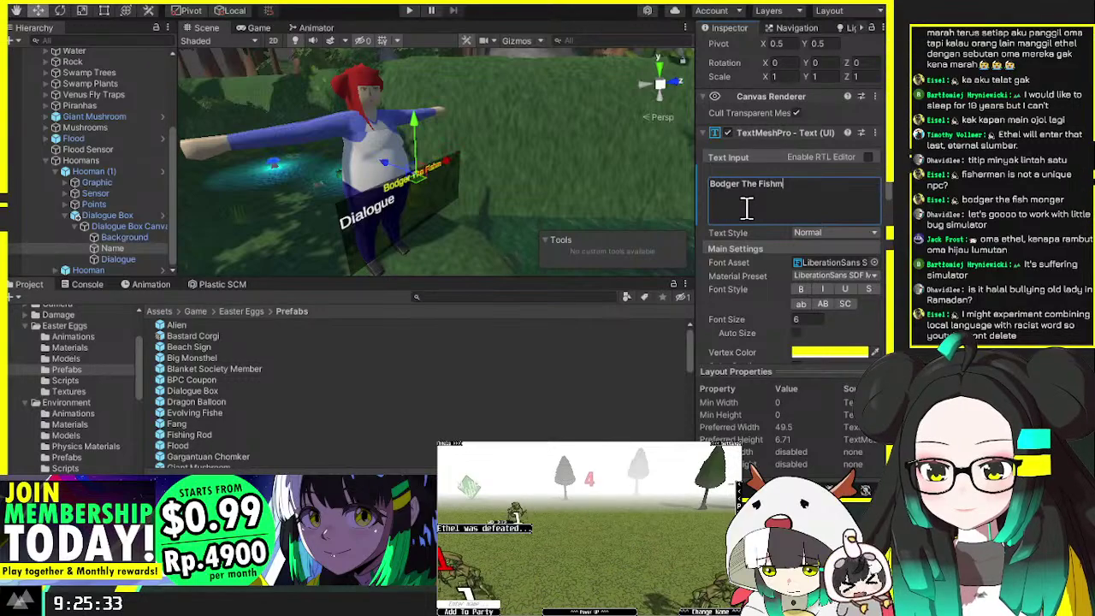
pyautogui.write('onger')
# Step: Set the Dialogue text of the same canvas to "Good day for fishin' innit?" and activate the Rect tool
pyautogui.click(118, 258)
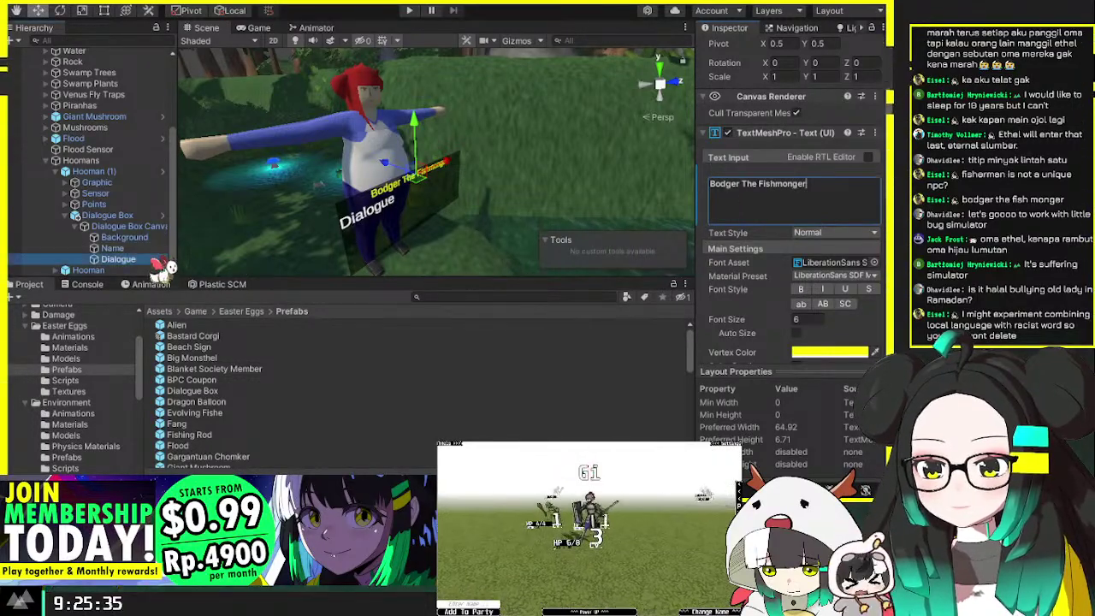
pyautogui.click(804, 196)
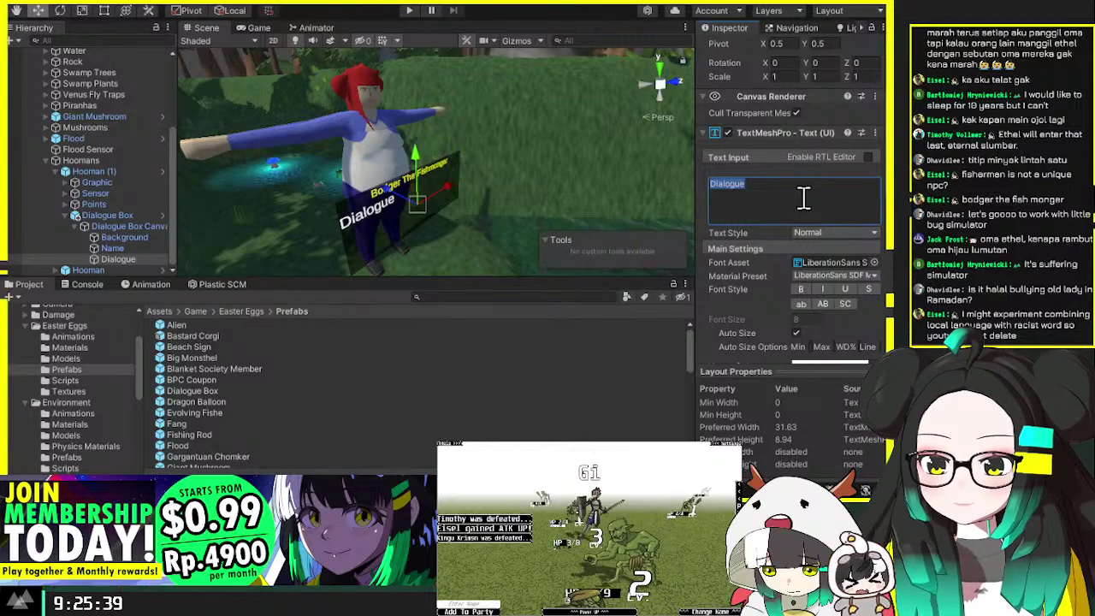
pyautogui.write("Good day for fishin' innit")
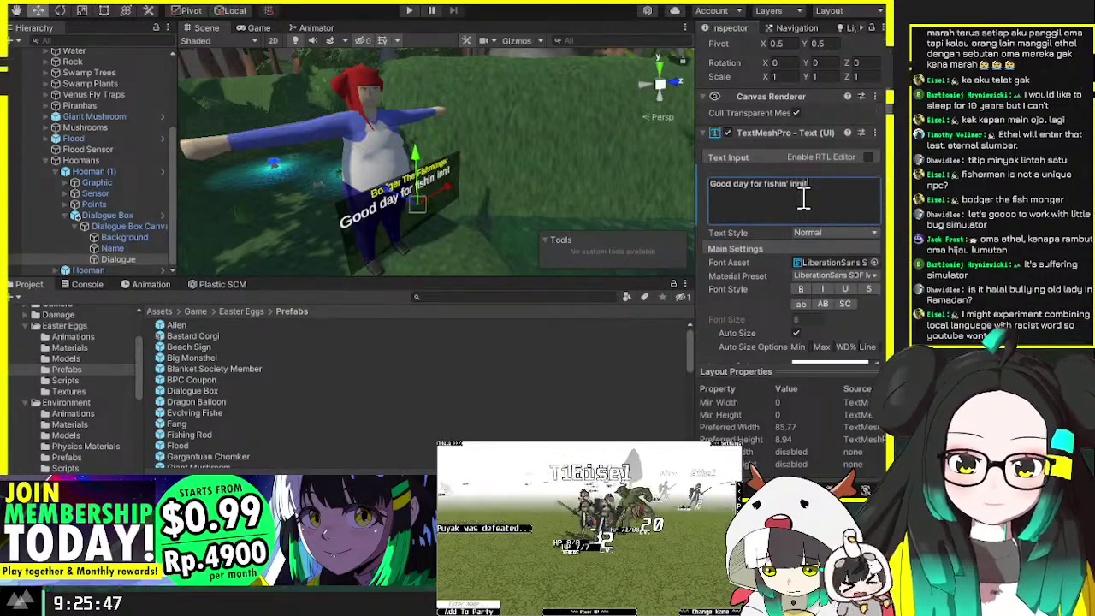
pyautogui.write('?')
pyautogui.write('t')
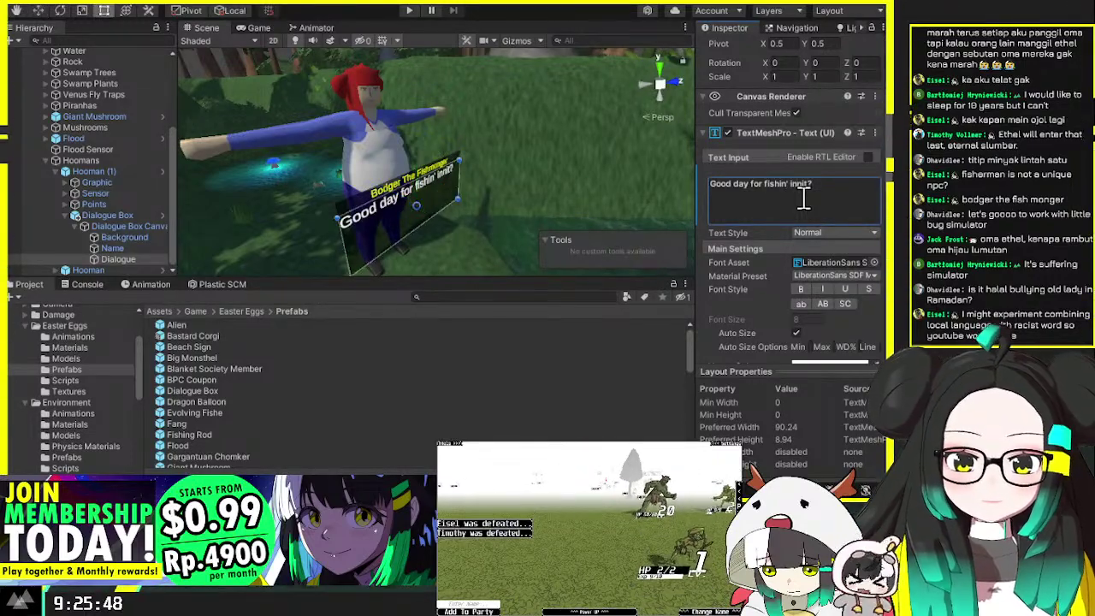
# Step: Extend the Dialogue text with "Catch me them piranhas and imma let you see a neat trick!" and, after a blank line, "*Quest Accepted*"
pyautogui.click(804, 198)
pyautogui.click(821, 198)
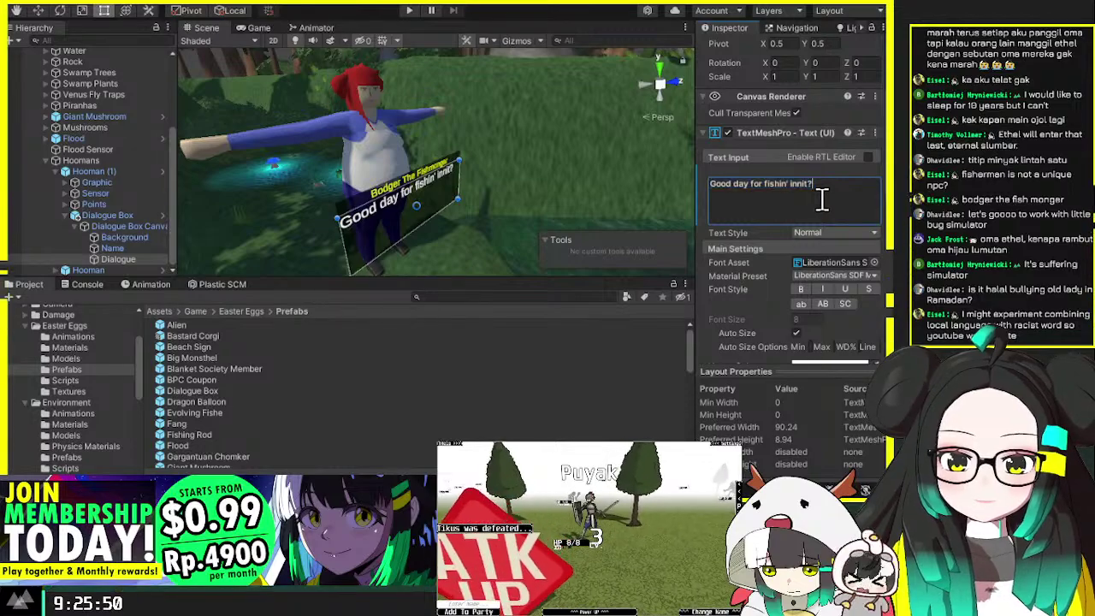
pyautogui.press('Return')
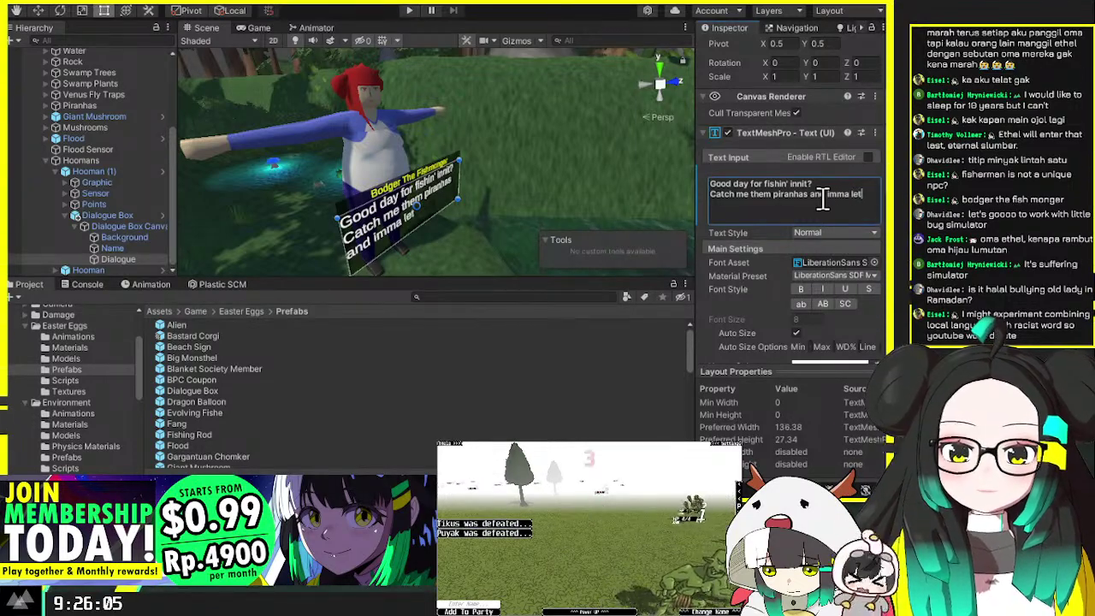
pyautogui.write('see a neat t')
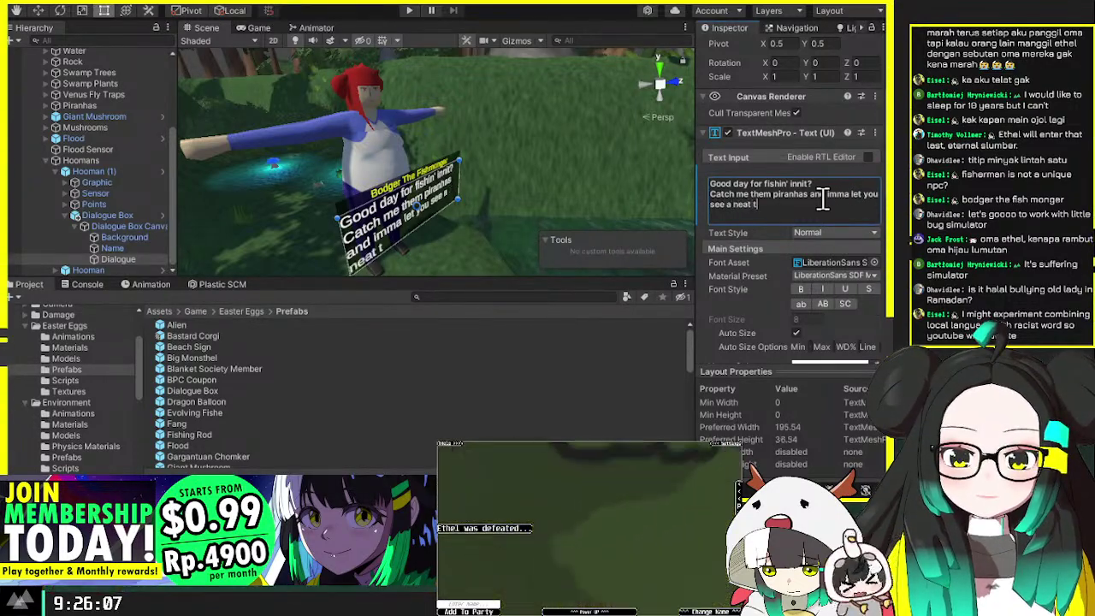
pyautogui.write('rick!  *')
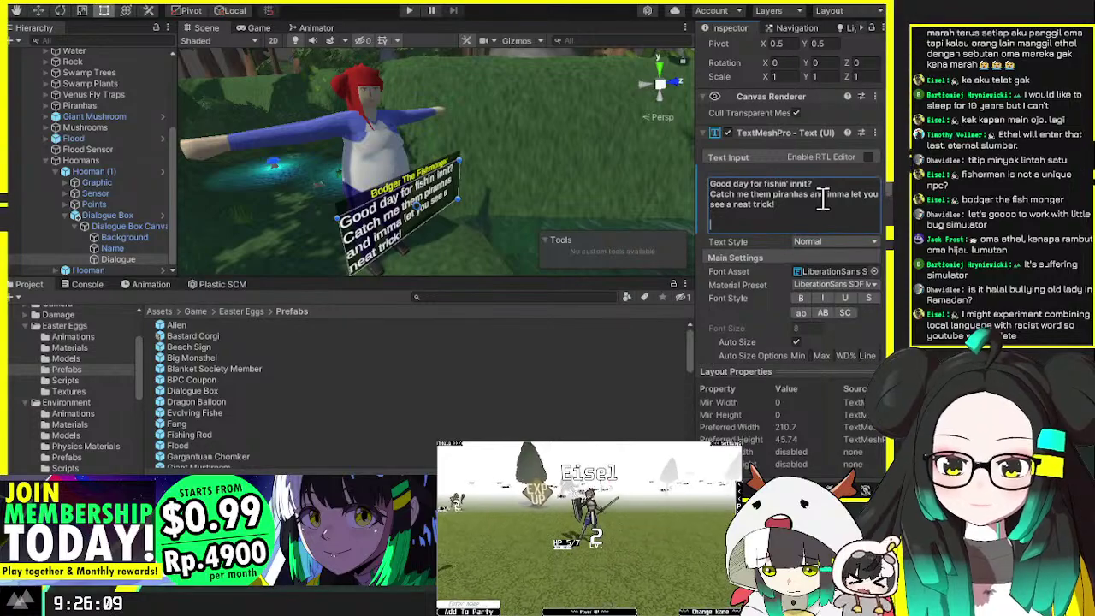
pyautogui.write('Quest Accepted*')
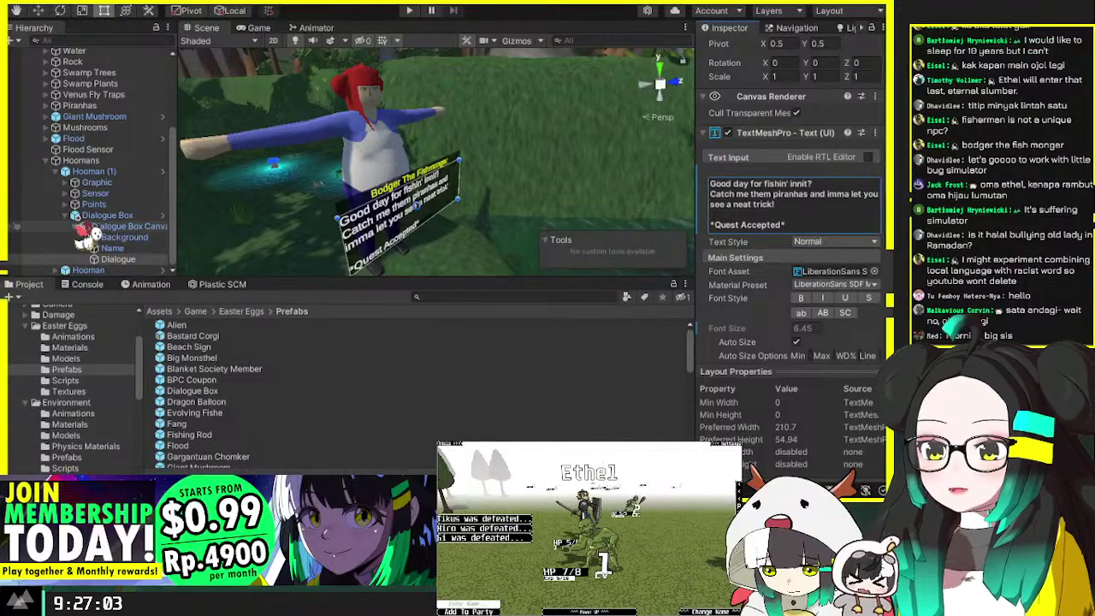
# Step: Create an empty child object under Hooman (1) and name it "Dialogue Check"
pyautogui.click(120, 226)
pyautogui.scroll(-5, 457, 162)
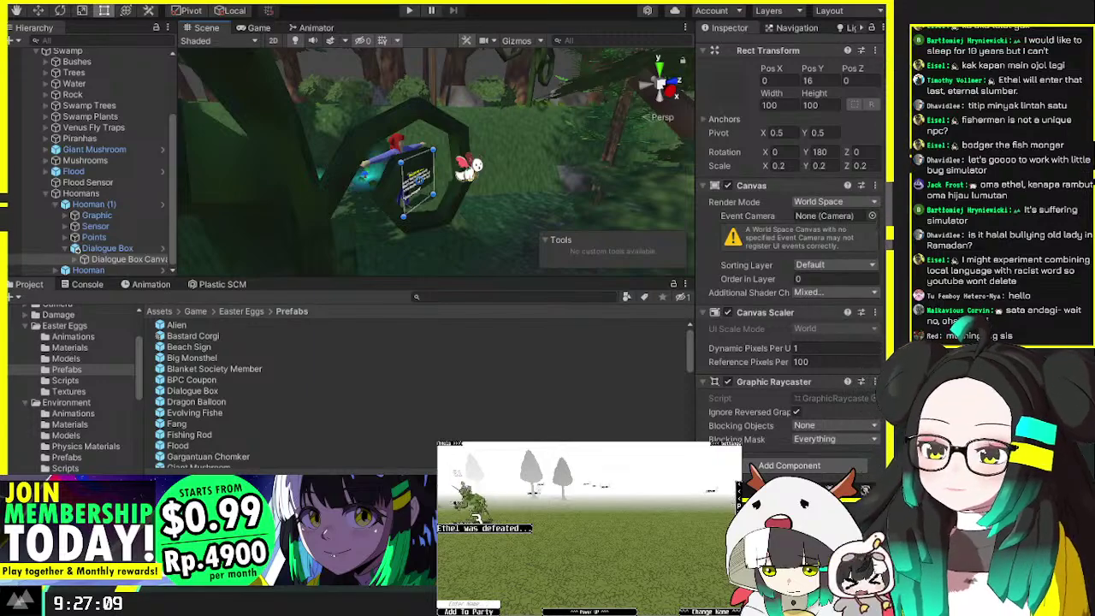
pyautogui.moveTo(484, 199); pyautogui.dragTo(310, 198, button='right')
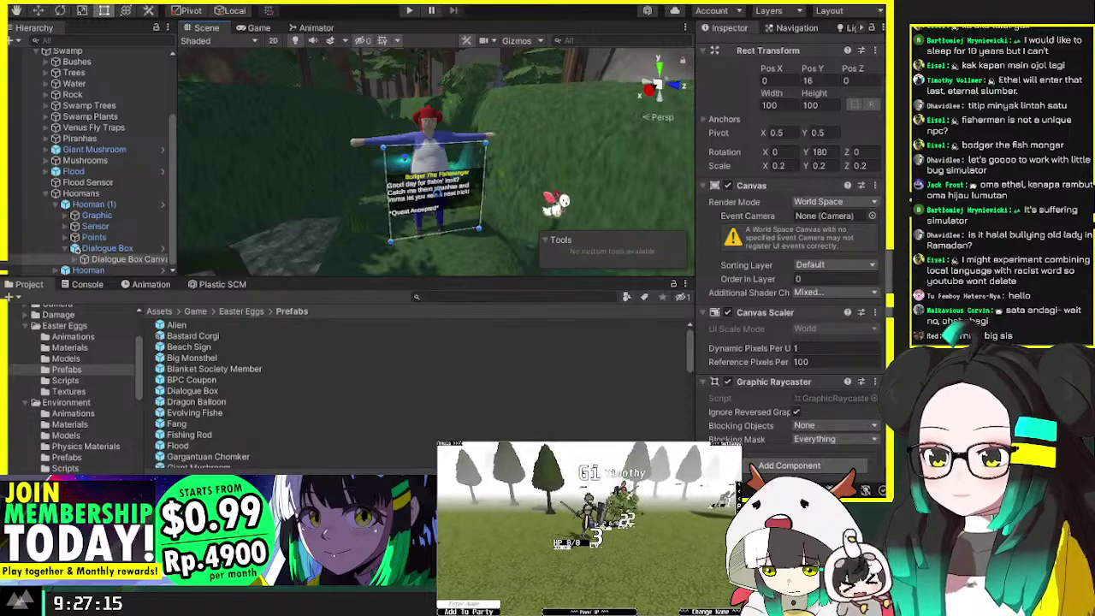
pyautogui.moveTo(556, 206); pyautogui.dragTo(475, 224, button='right')
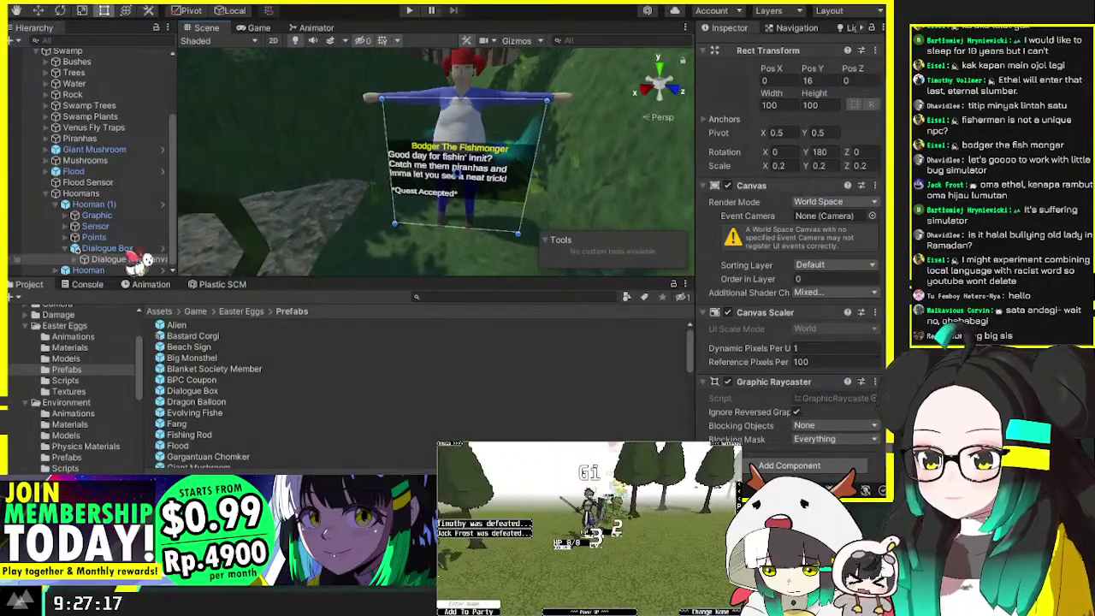
pyautogui.click(128, 205)
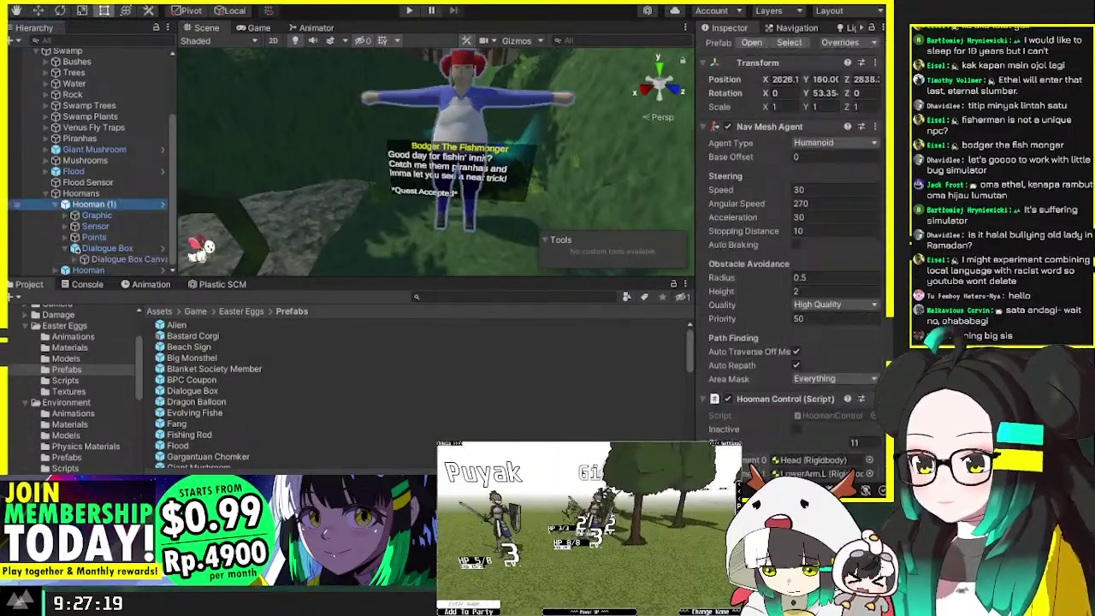
pyautogui.hotkey('alt', 'shift', 'n')
pyautogui.write('Dialog')
pyautogui.write('oue')
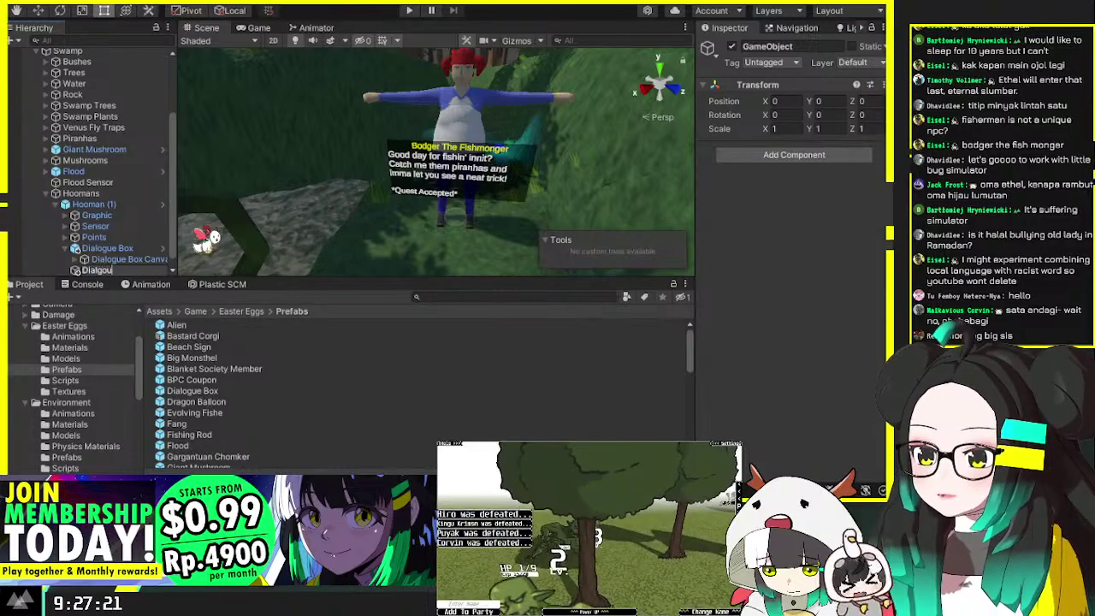
pyautogui.write('ue Check')
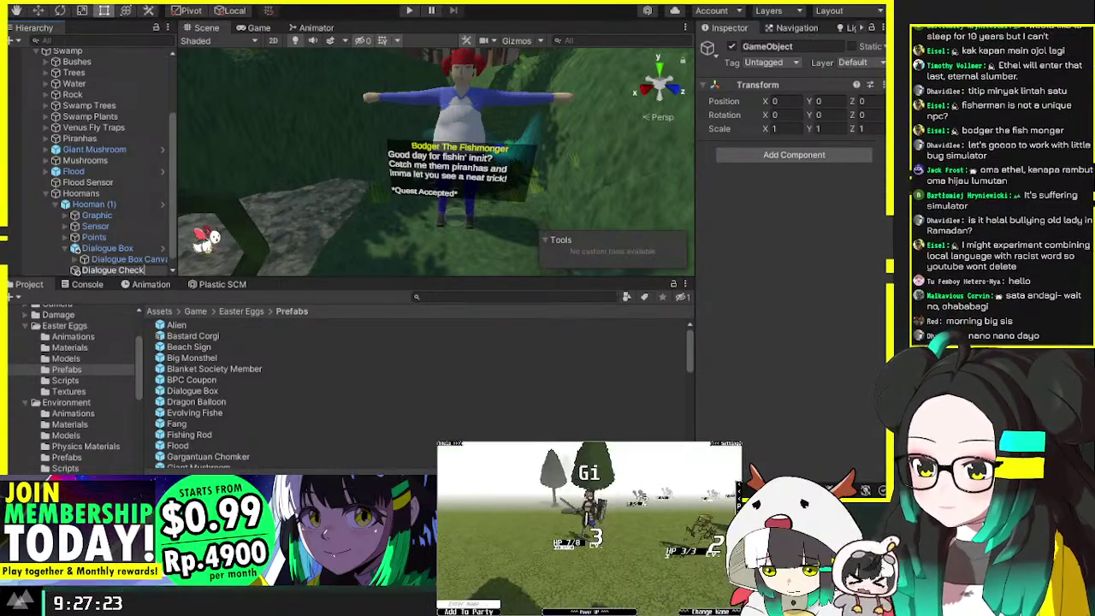
pyautogui.press('Return')
# Step: Nest Hooman (1)'s Dialogue Box under Dialogue Check and deactivate the Dialogue Box
pyautogui.click(142, 206)
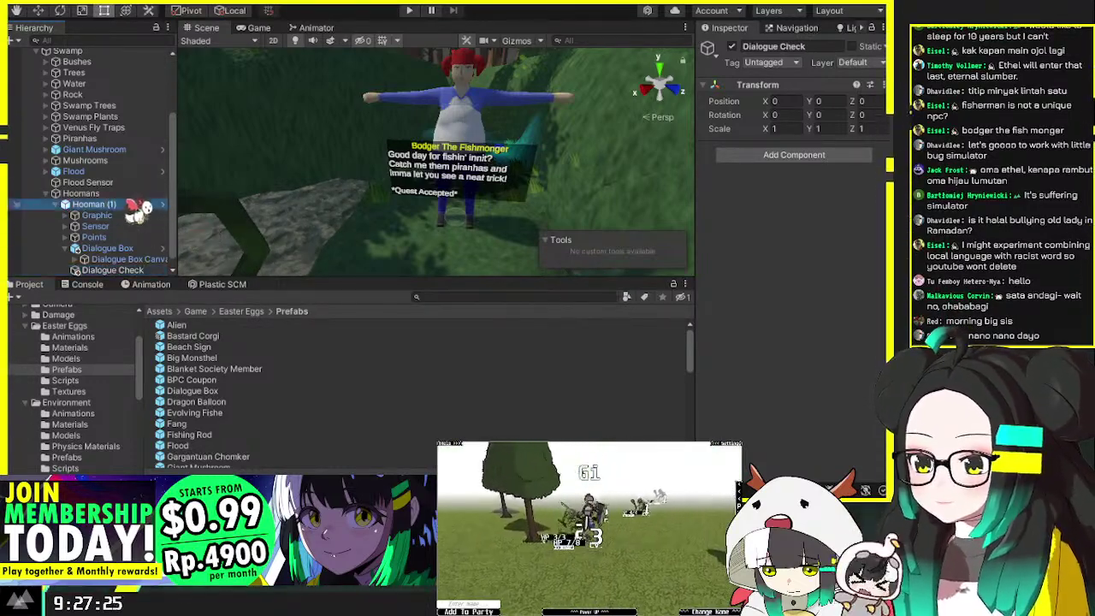
pyautogui.scroll(-10, 812, 248)
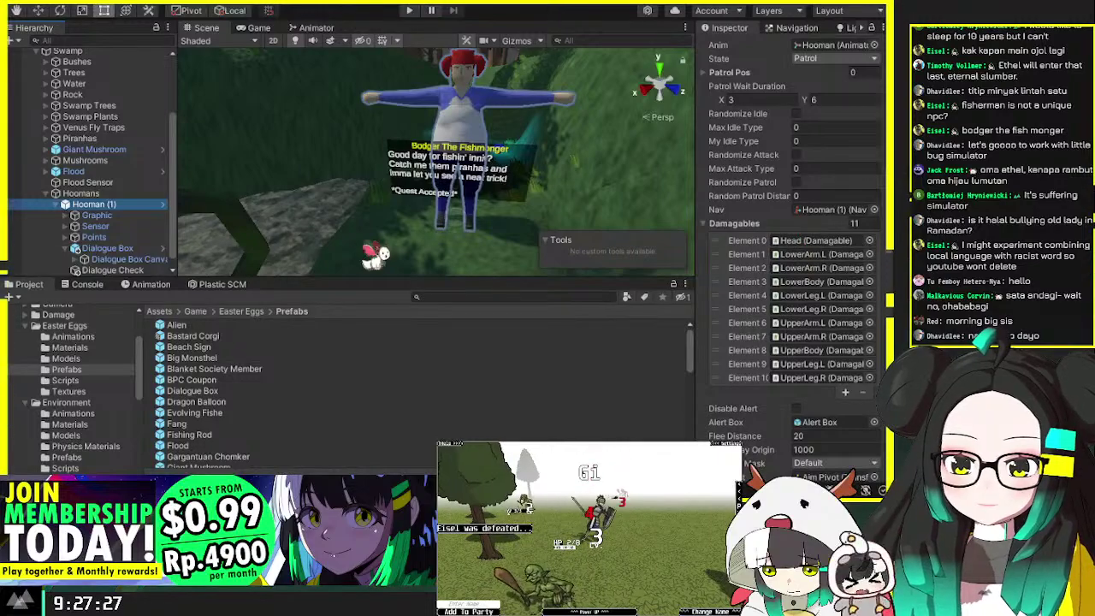
pyautogui.scroll(-1, 142, 239)
pyautogui.moveTo(137, 244); pyautogui.dragTo(110, 259)
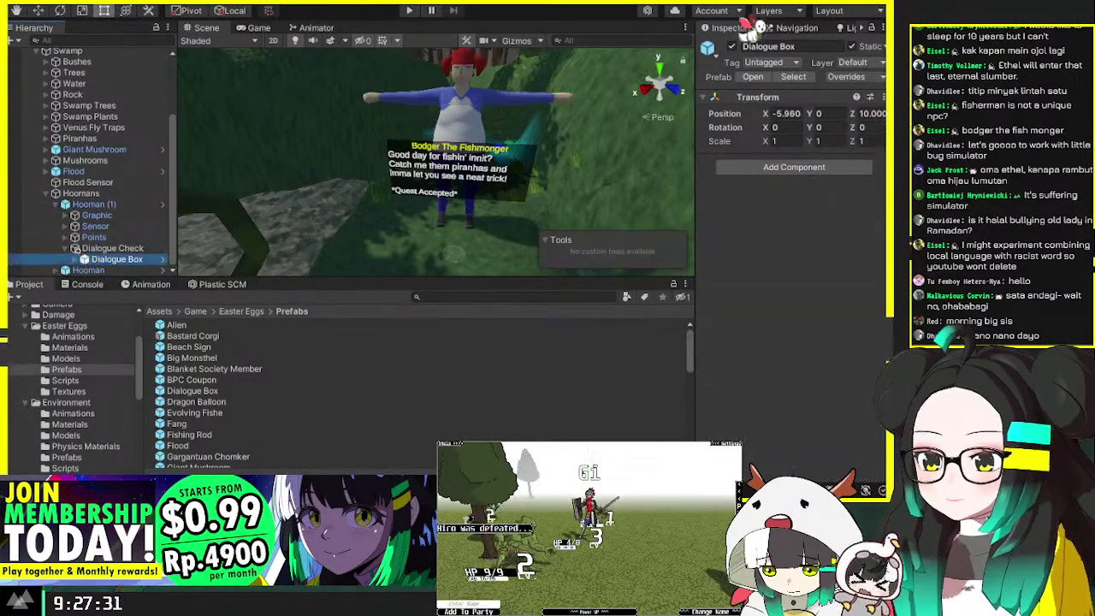
pyautogui.click(731, 46)
# Step: Duplicate the deactivated Dialogue Box and replace the copy's Dialogue text with "Noice work, mate!"
pyautogui.hotkey('ctrl', 'd')
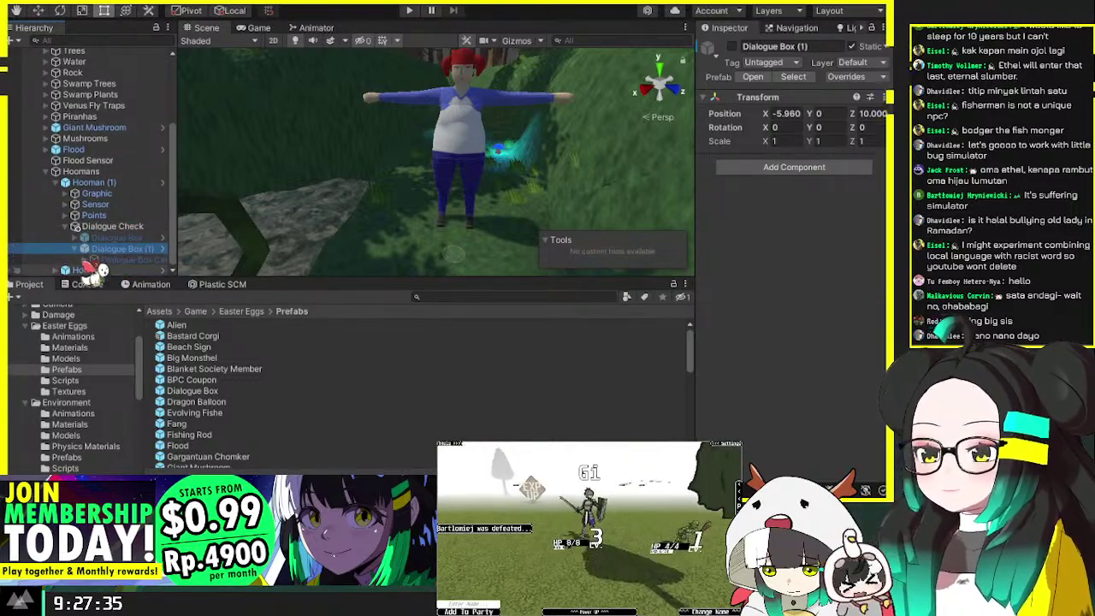
pyautogui.click(94, 259)
pyautogui.click(127, 259)
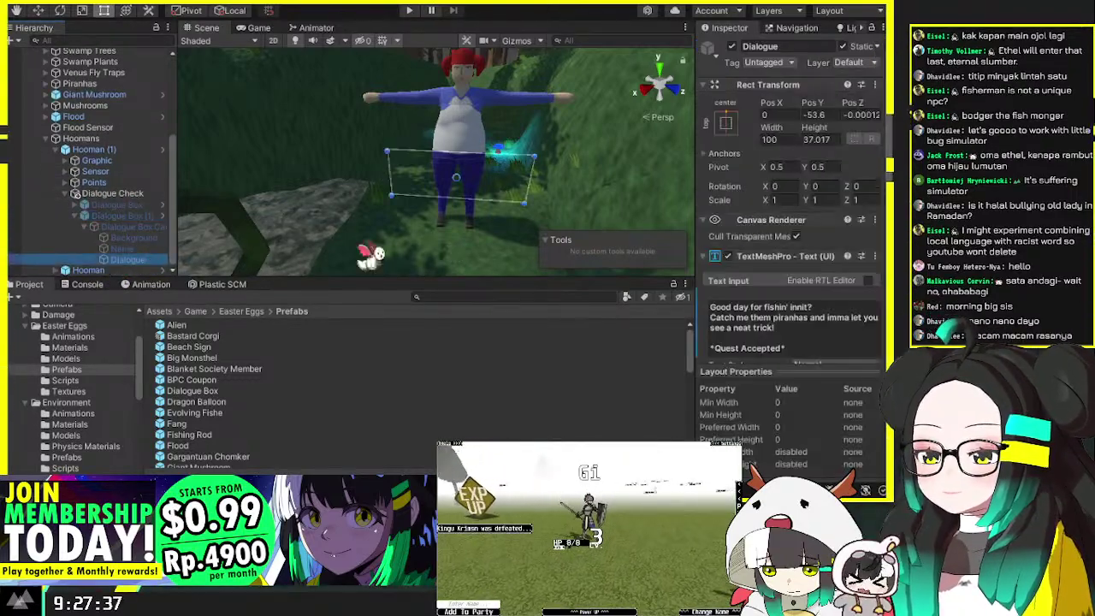
pyautogui.scroll(-3, 795, 214)
pyautogui.click(811, 226)
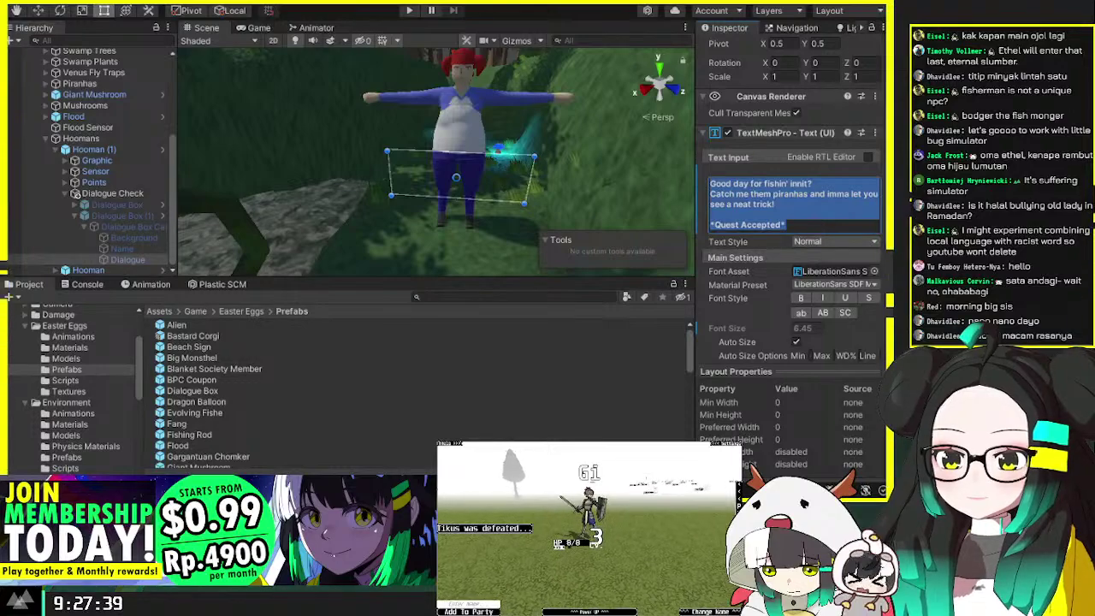
pyautogui.write('Noice ')
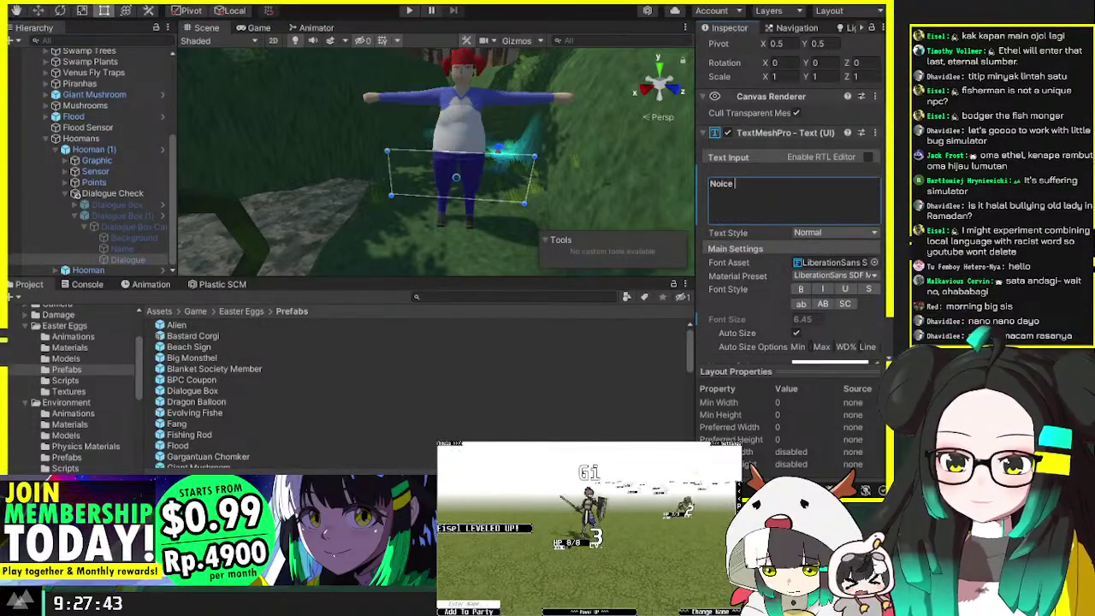
pyautogui.write('work, mate')
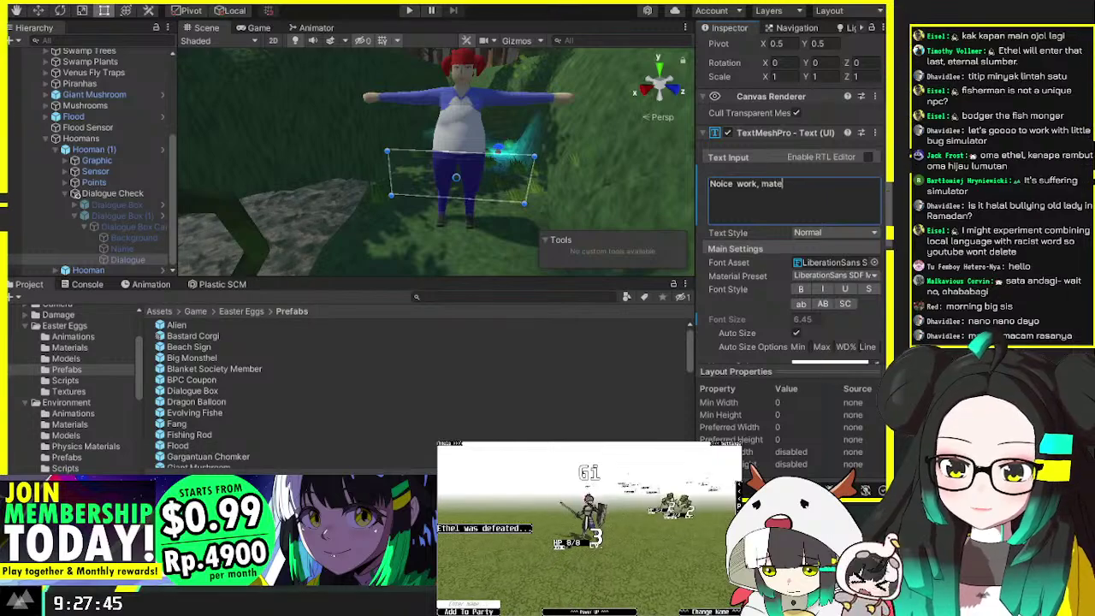
pyautogui.write('!')
pyautogui.press('Return')
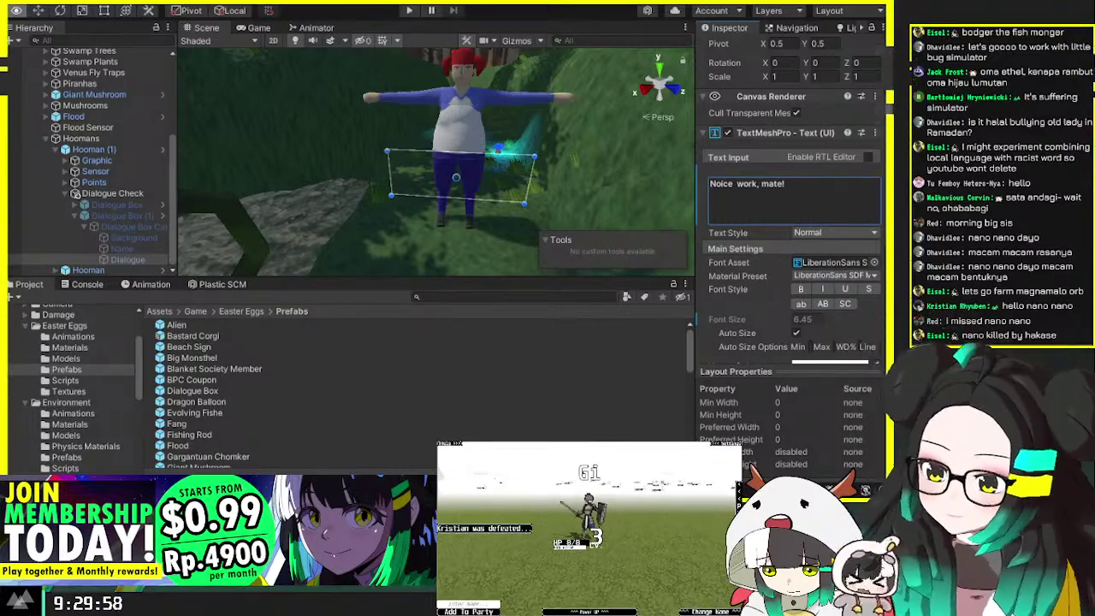
# Step: Extend the copy's Dialogue text with "Here, take this with ya!" and, after a blank line, "*Obtained Fishing License*"
pyautogui.click(799, 200)
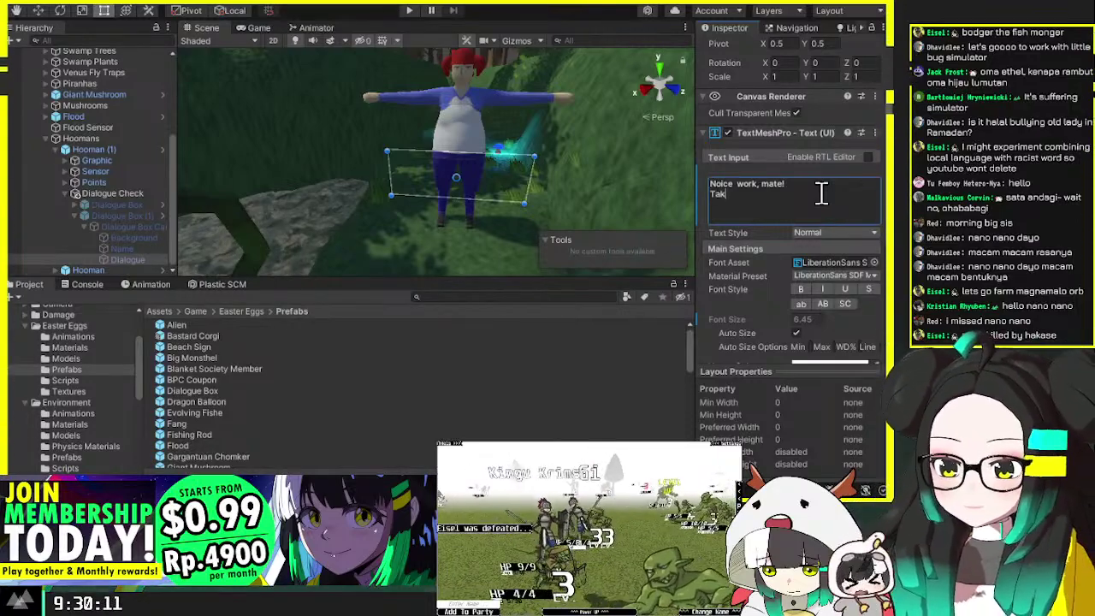
pyautogui.write('e')
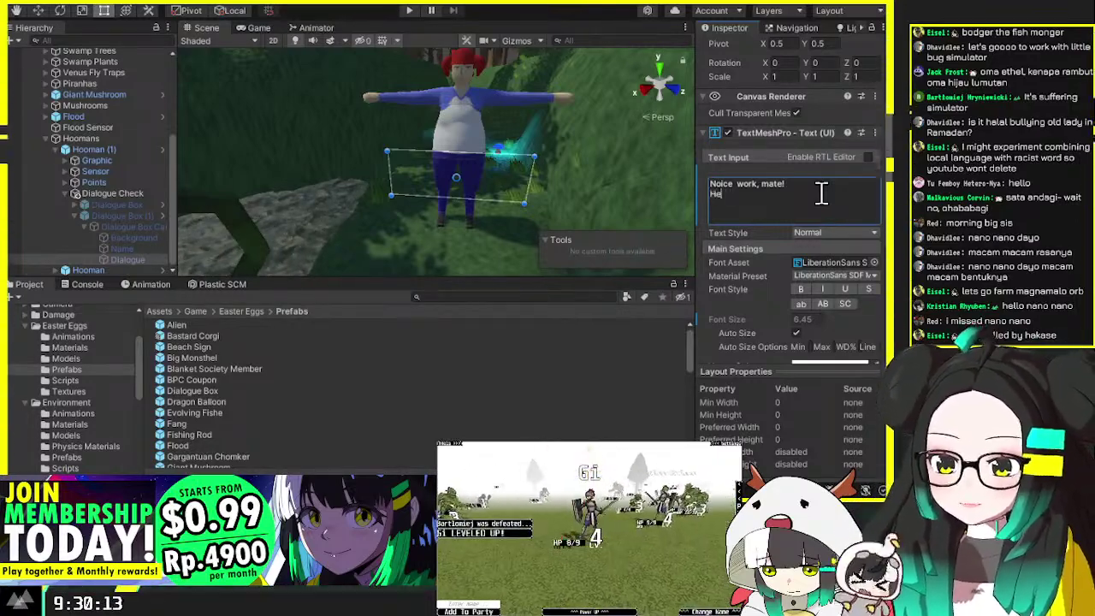
pyautogui.write(' take t')
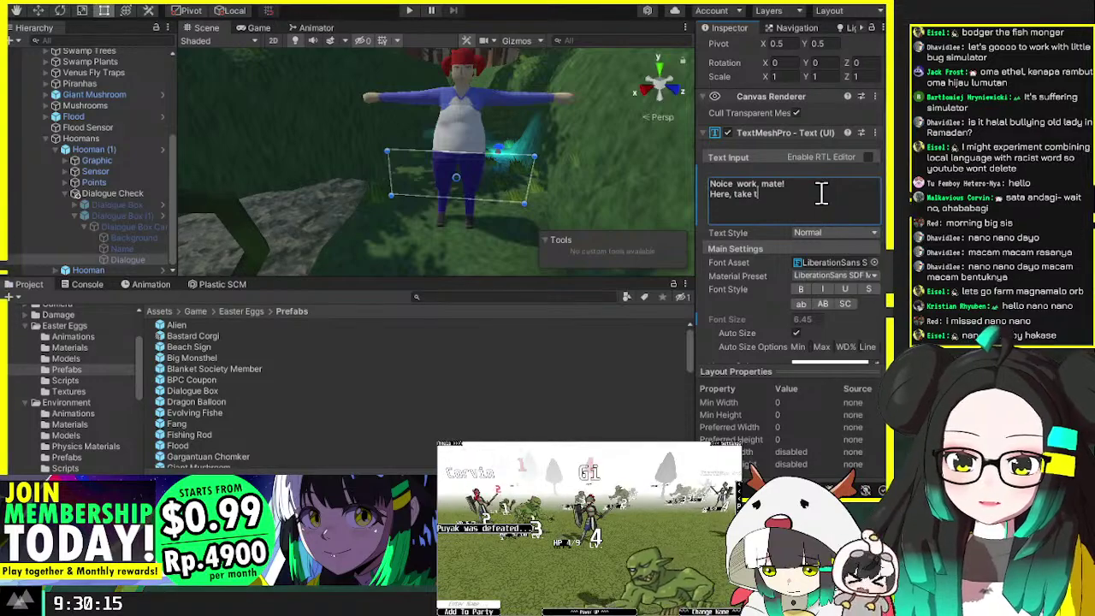
pyautogui.write('his with ya!  *')
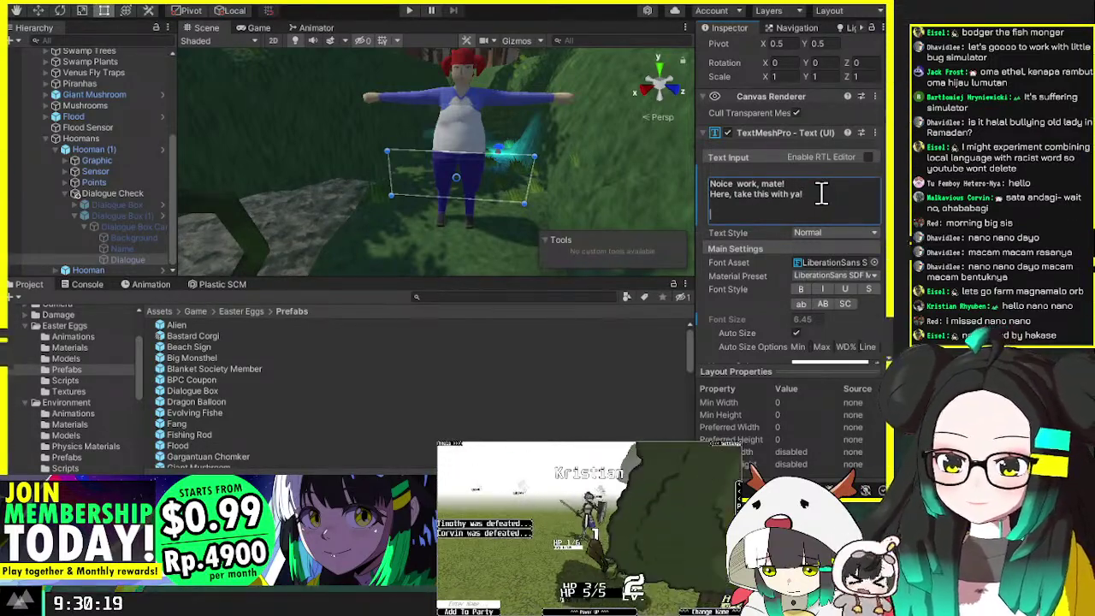
pyautogui.write('Ob')
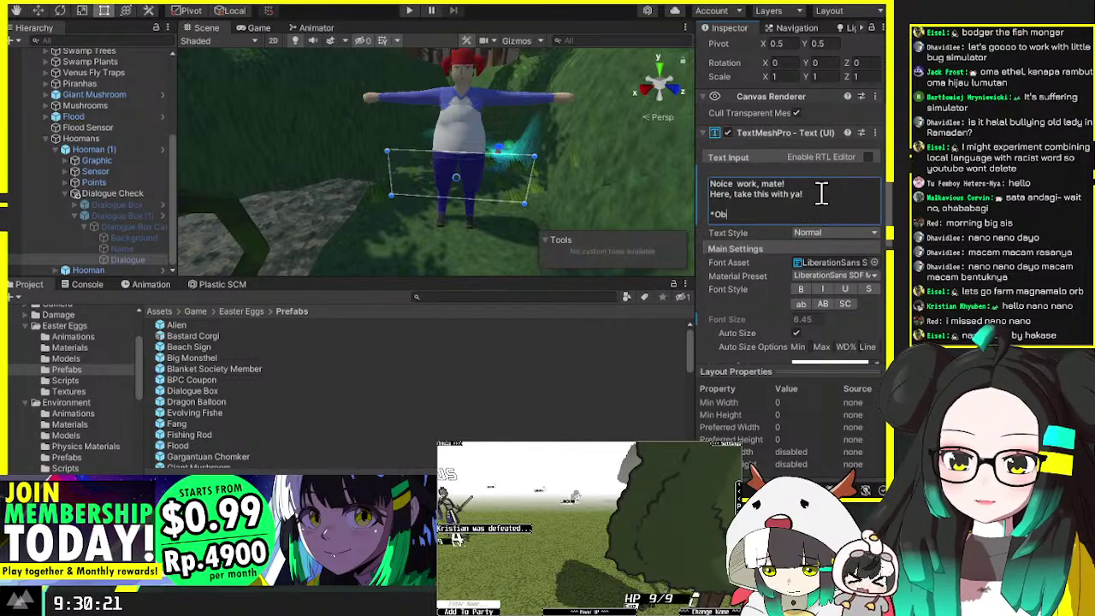
pyautogui.write('tained Fishing ')
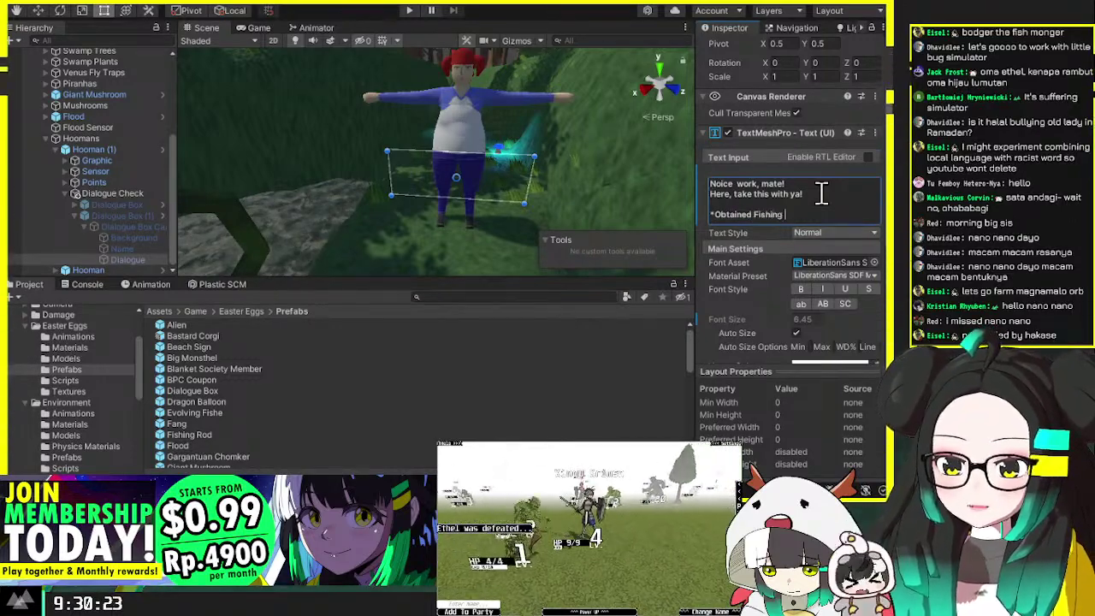
pyautogui.write('Lic')
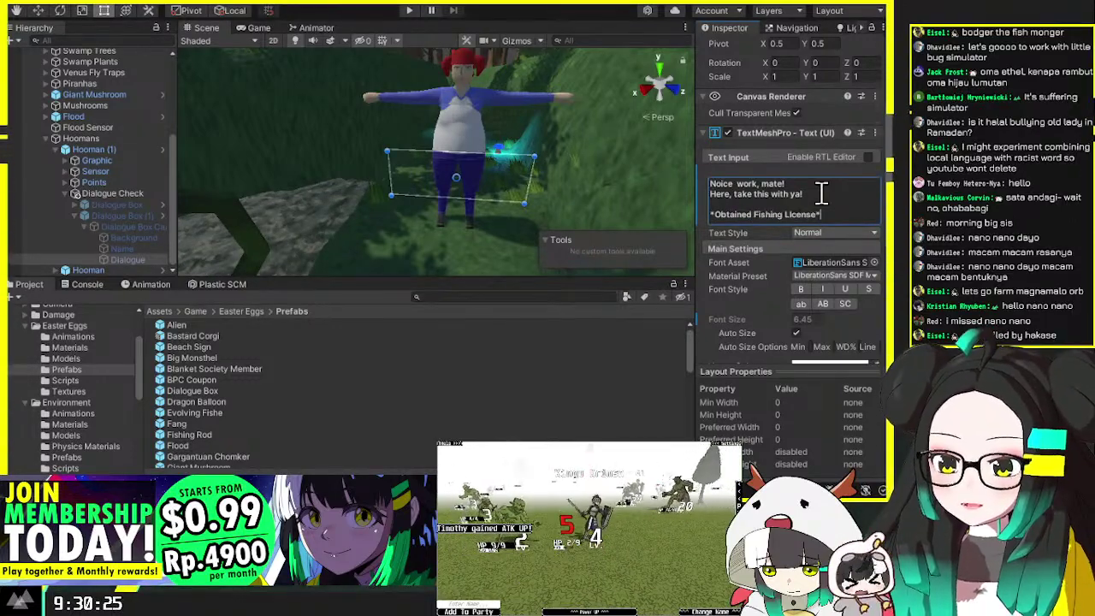
pyautogui.write('ense*')
# Step: Create an empty child object under Hooman (1)'s Sensor object and name it "Dialogue Sensor"
pyautogui.moveTo(531, 152); pyautogui.dragTo(307, 137, button='right')
pyautogui.press('w')
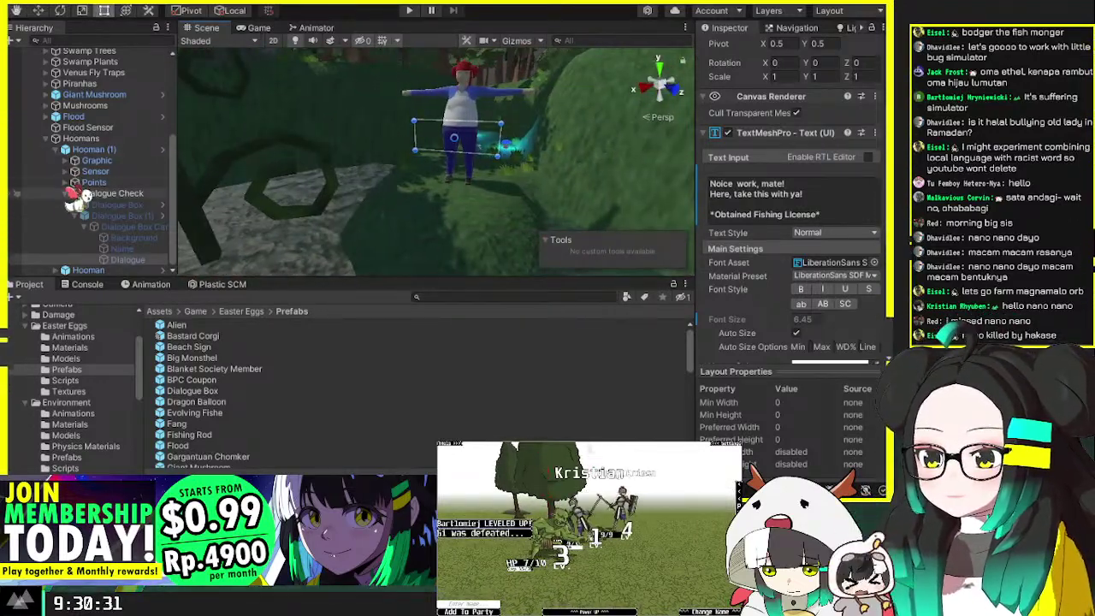
pyautogui.click(67, 193)
pyautogui.click(67, 237)
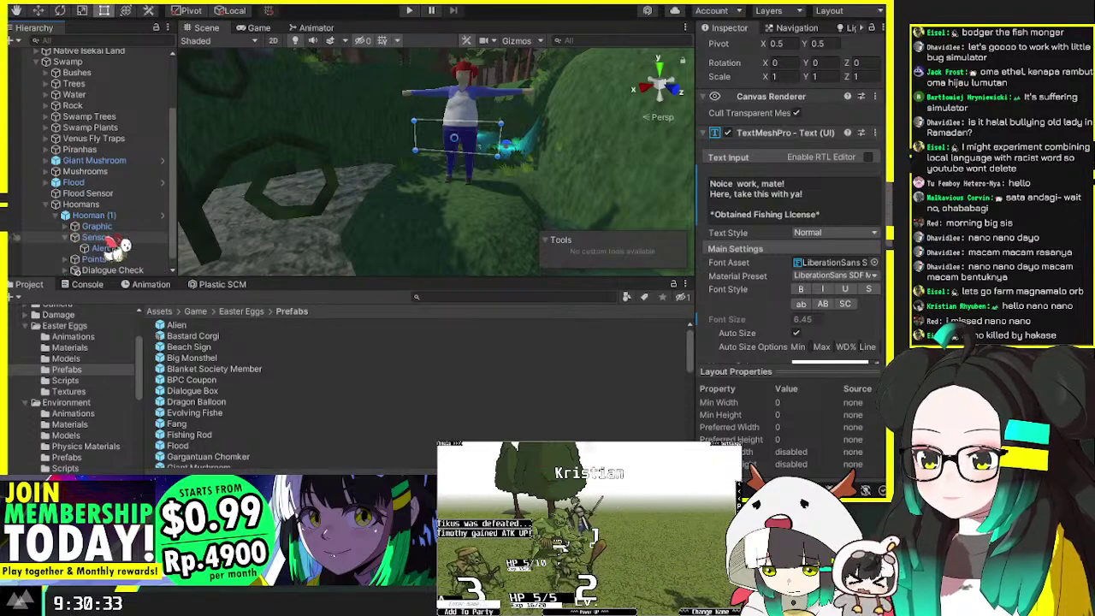
pyautogui.click(101, 238)
pyautogui.hotkey('alt', 'shift', 'n')
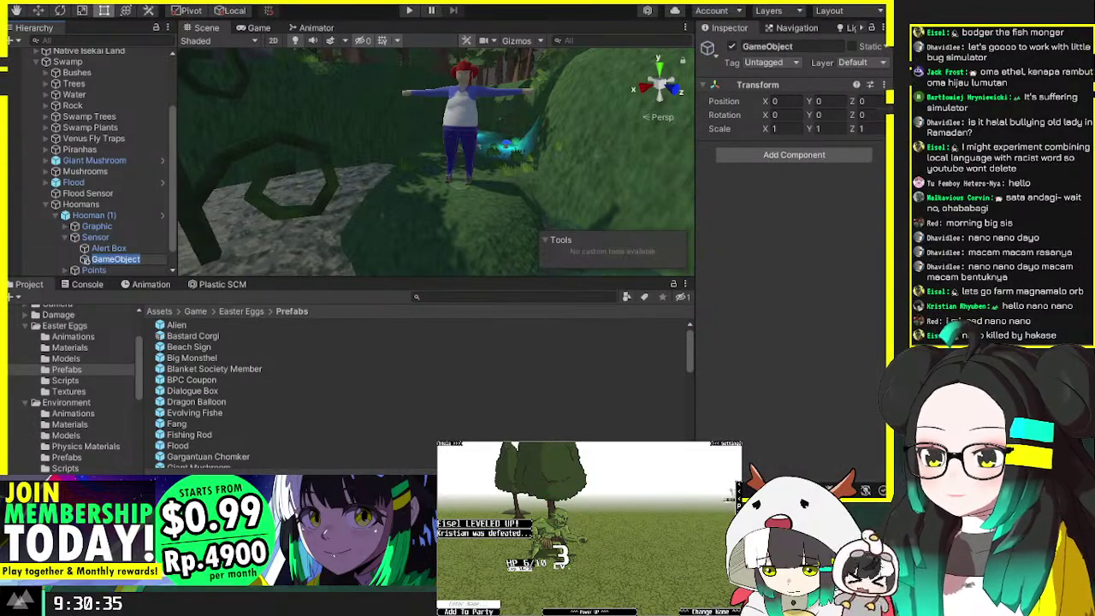
pyautogui.write('Dial')
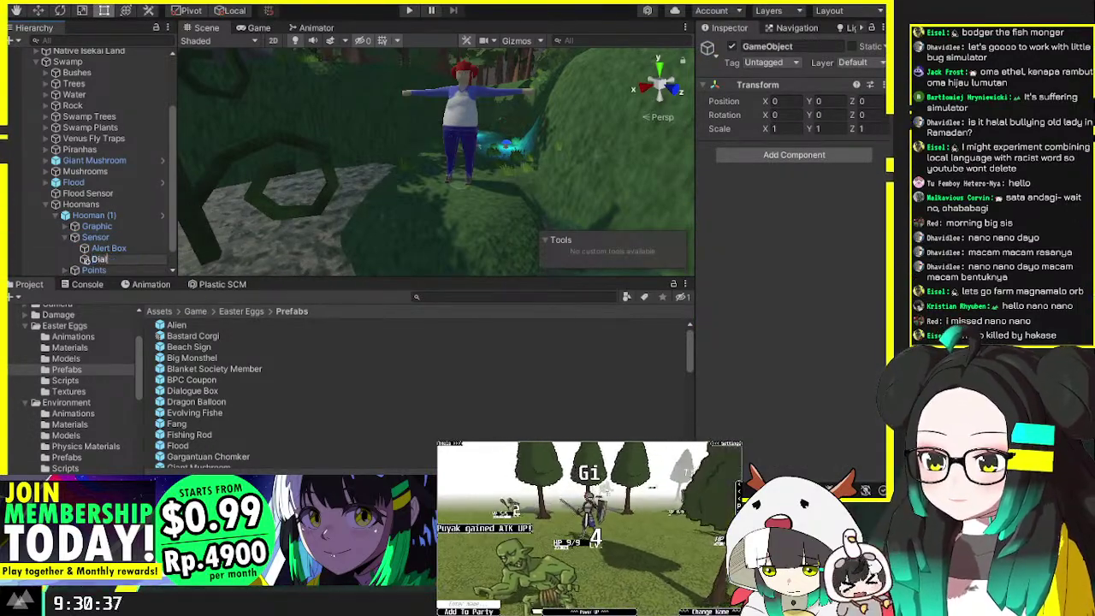
pyautogui.write('ogue Sensor')
pyautogui.press('Return')
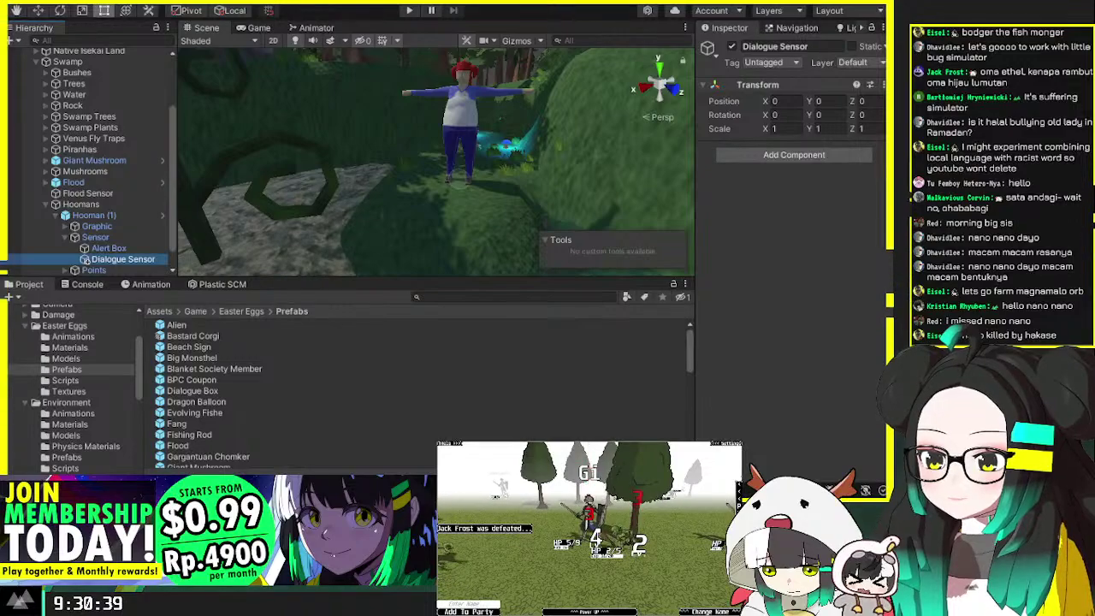
# Step: Make Dialogue Sensor static on the Sensor layer and add a Box Collider to it
pyautogui.click(874, 70)
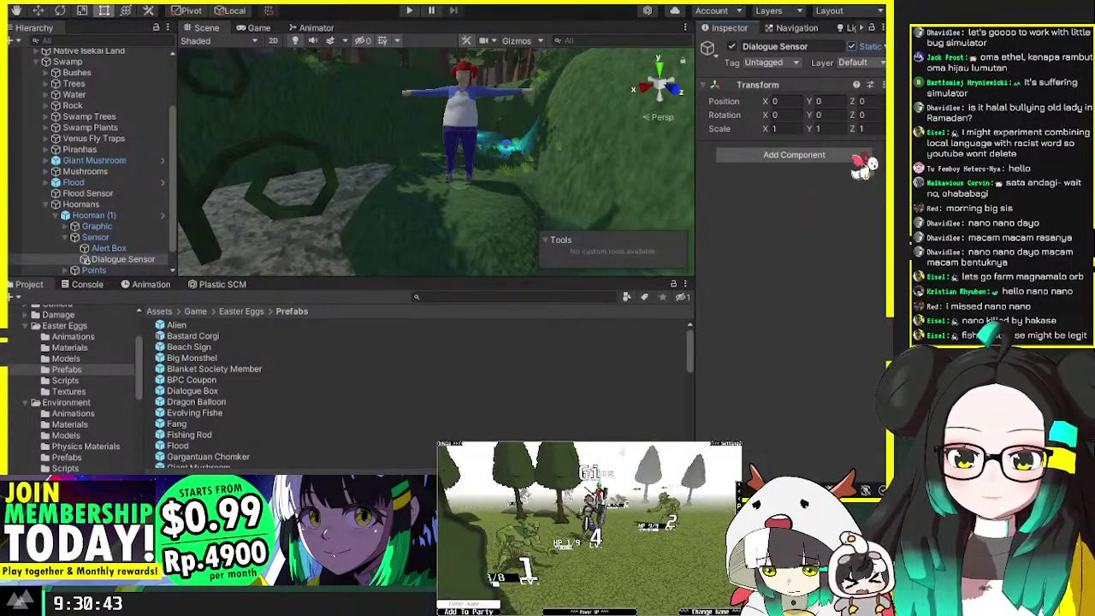
pyautogui.click(857, 174)
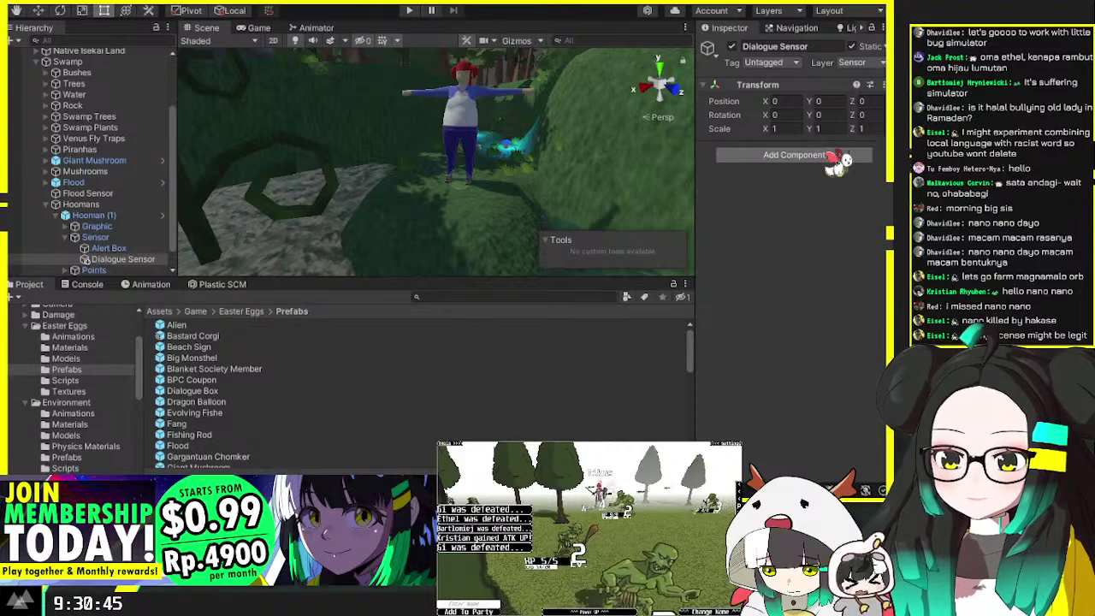
pyautogui.click(794, 155)
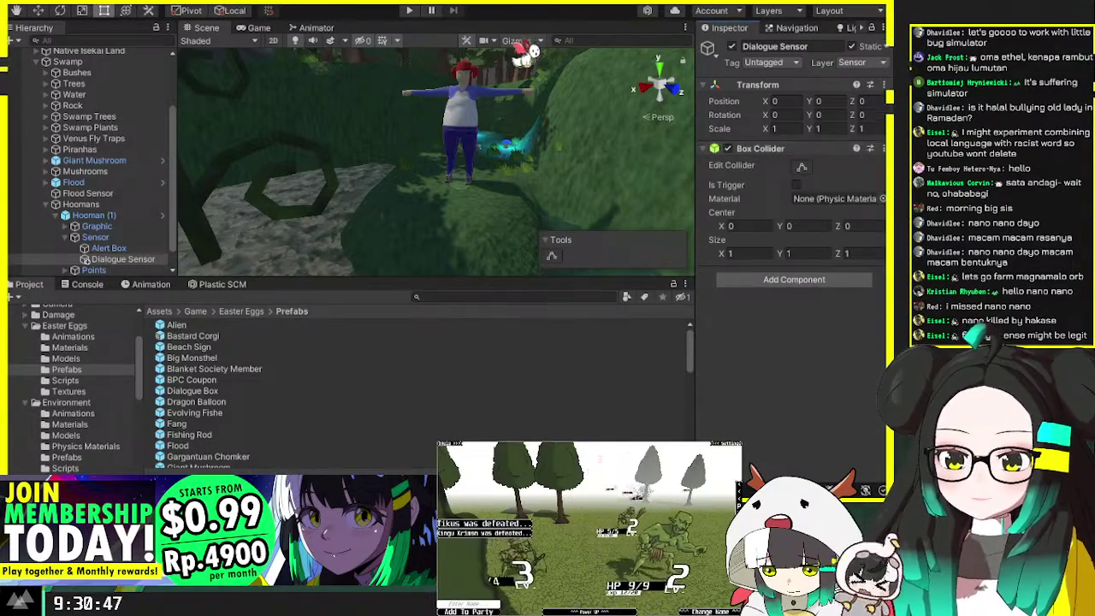
# Step: Show the scene gizmos and set Dialogue Sensor's Box Collider center to 0, 20, 20 and its size to 40, 40, 40
pyautogui.click(520, 41)
pyautogui.click(809, 225)
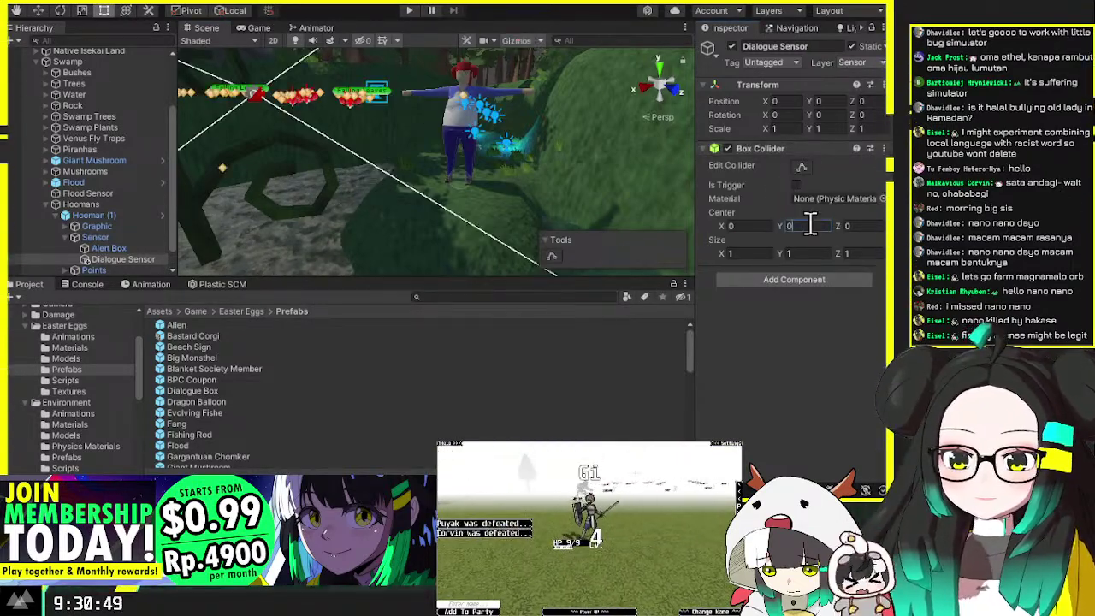
pyautogui.write('20')
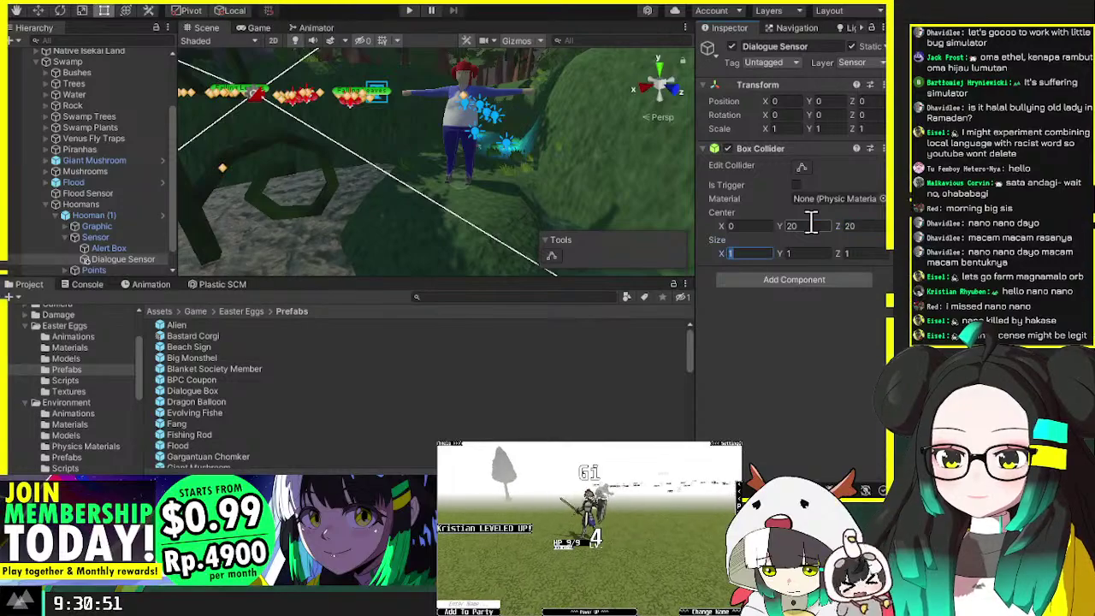
pyautogui.write('40')
pyautogui.press('Tab')
pyautogui.write('40')
pyautogui.press('Tab')
pyautogui.write('40')
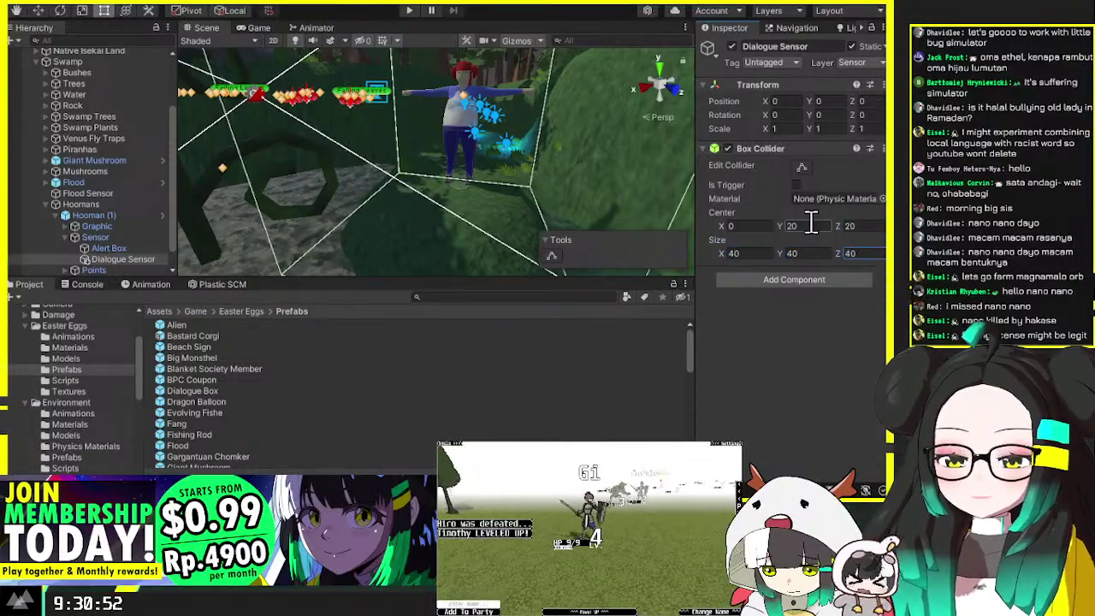
# Step: Add the Sensor script to Dialogue Sensor and set its Target Tag to Player
pyautogui.press('Return')
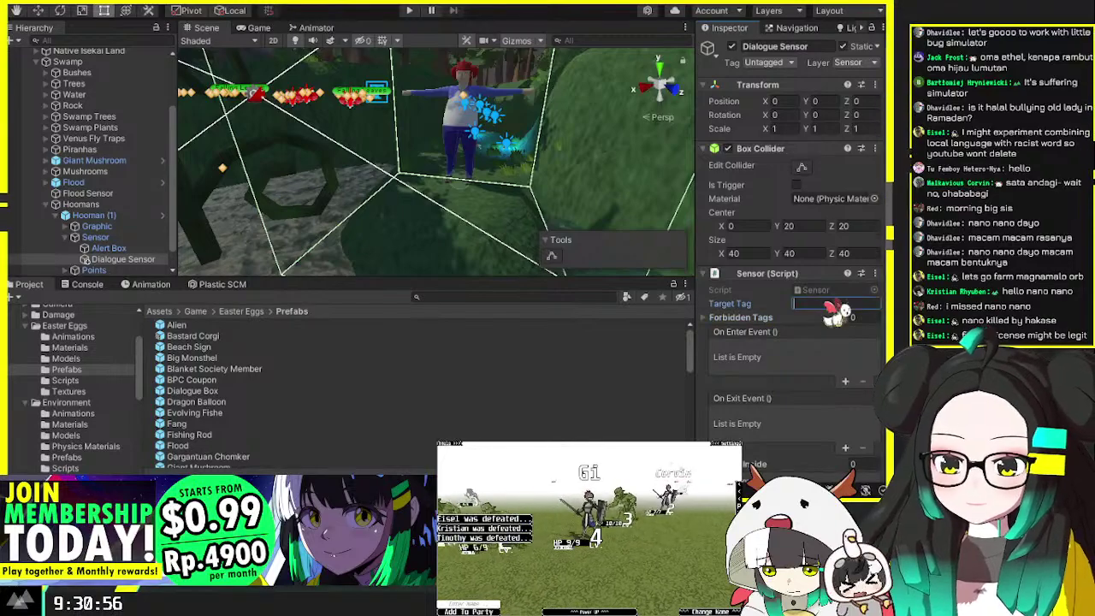
pyautogui.click(823, 306)
pyautogui.write('Player')
pyautogui.press('Return')
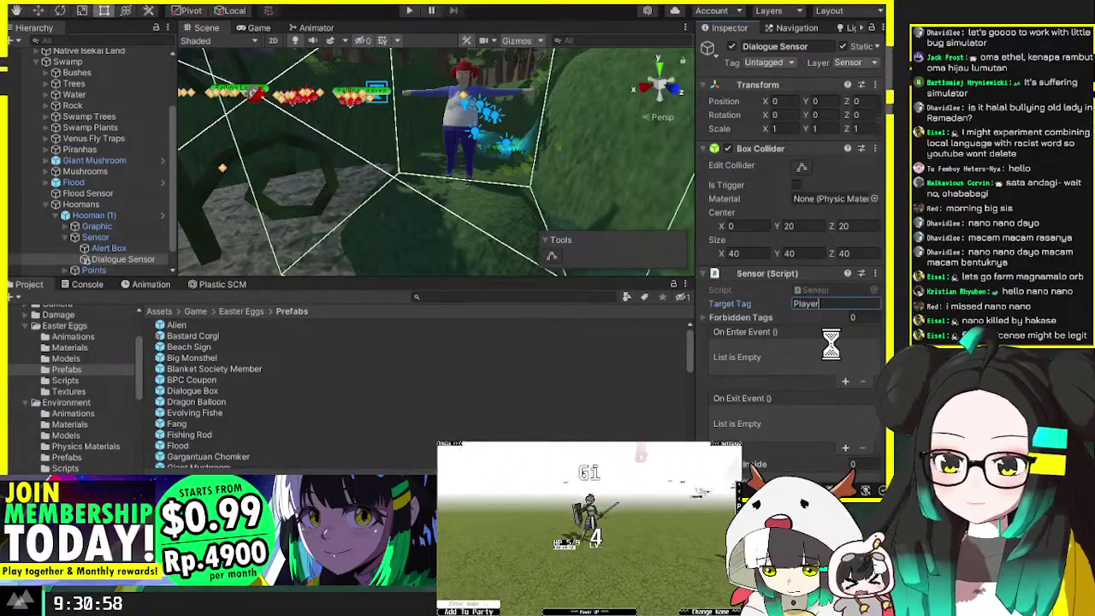
# Step: Add an On Enter Event entry that deactivates Dialogue Sensor itself through GameObject.SetActive
pyautogui.scroll(-1, 830, 350)
pyautogui.click(845, 322)
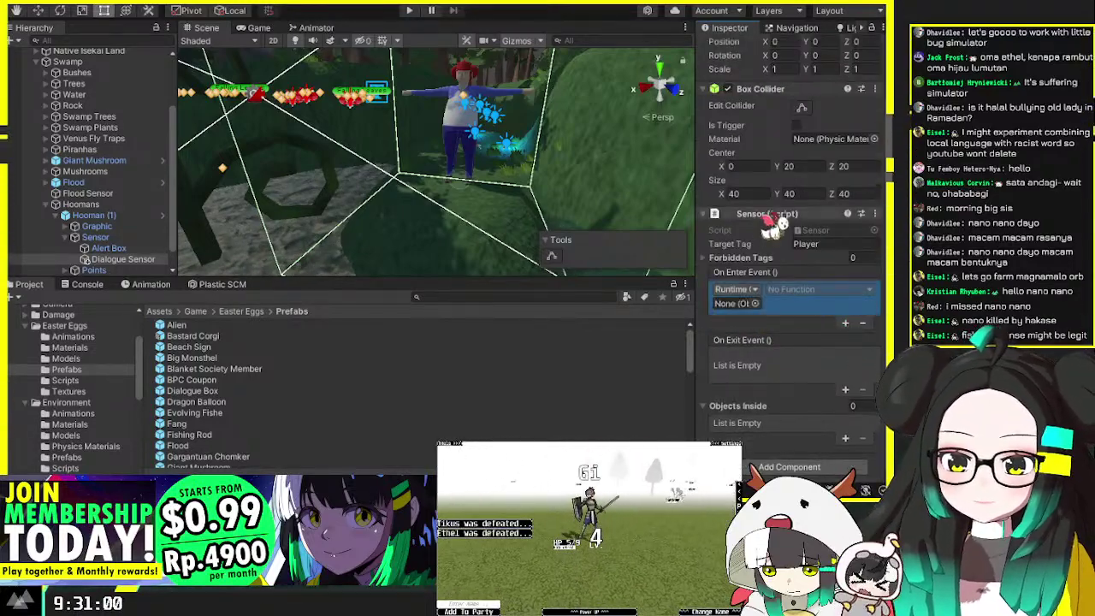
pyautogui.moveTo(770, 215); pyautogui.dragTo(759, 306)
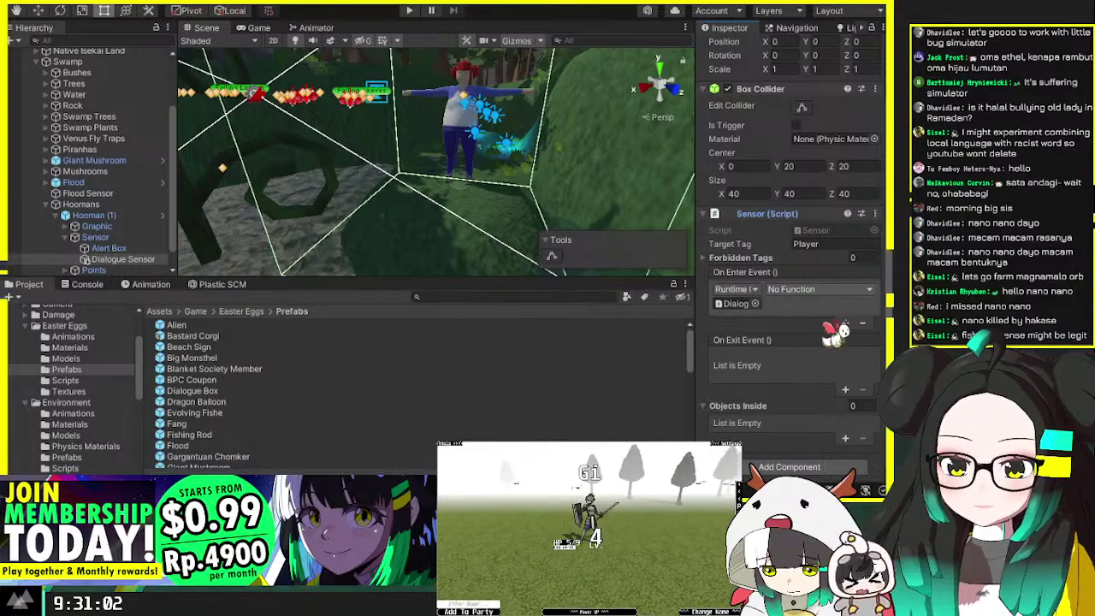
pyautogui.click(845, 323)
pyautogui.click(819, 289)
pyautogui.click(476, 332)
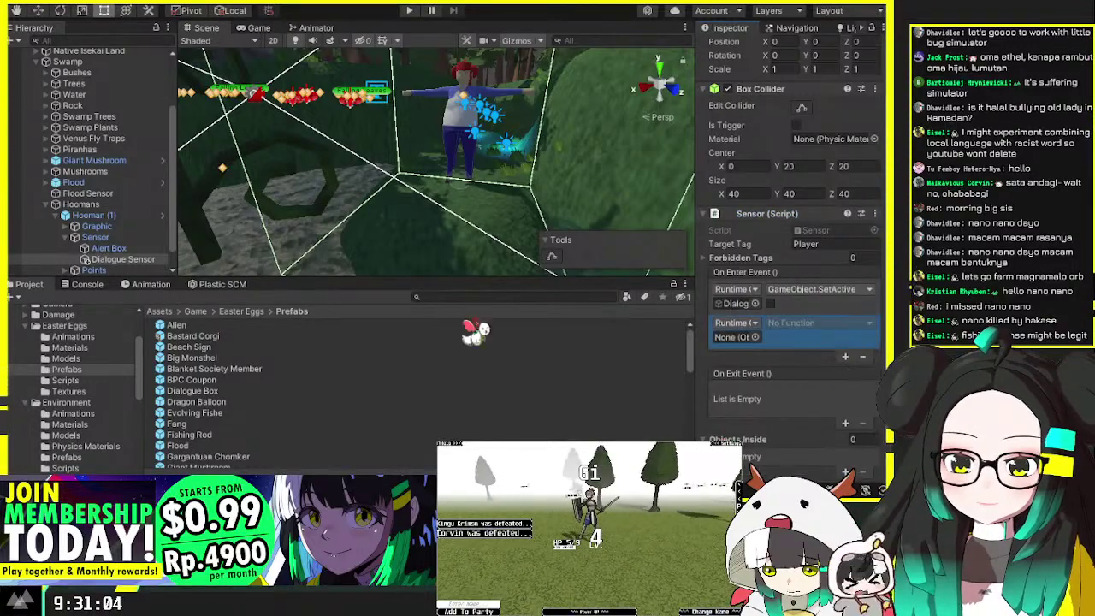
# Step: Assign Dialogue Box to a second On Enter Event entry and make it activate through GameObject.SetActive
pyautogui.click(123, 259)
pyautogui.scroll(-4, 114, 232)
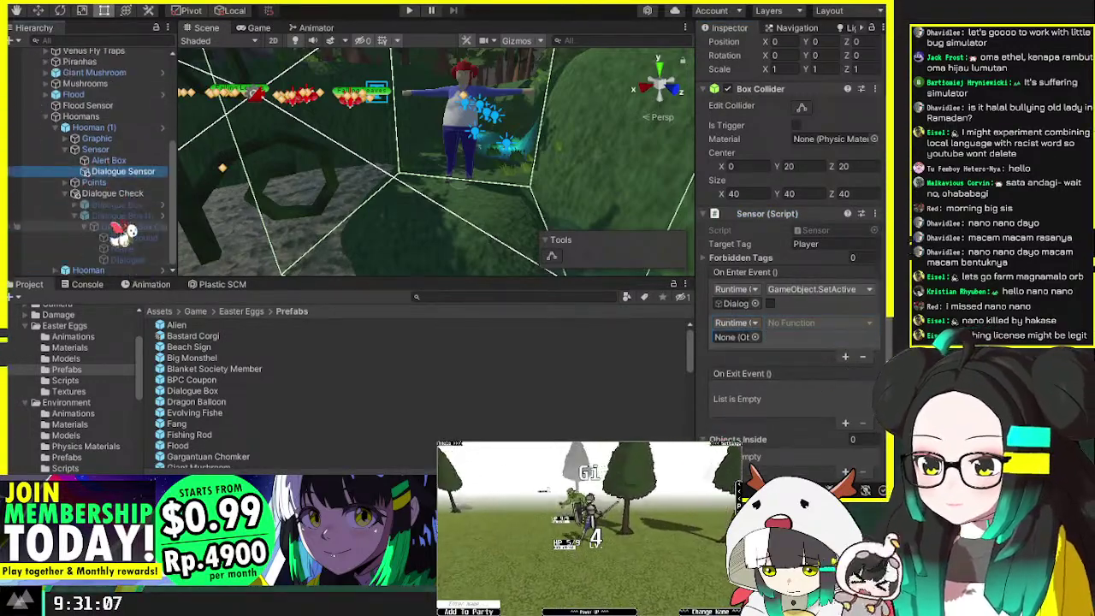
pyautogui.moveTo(123, 231); pyautogui.dragTo(735, 336)
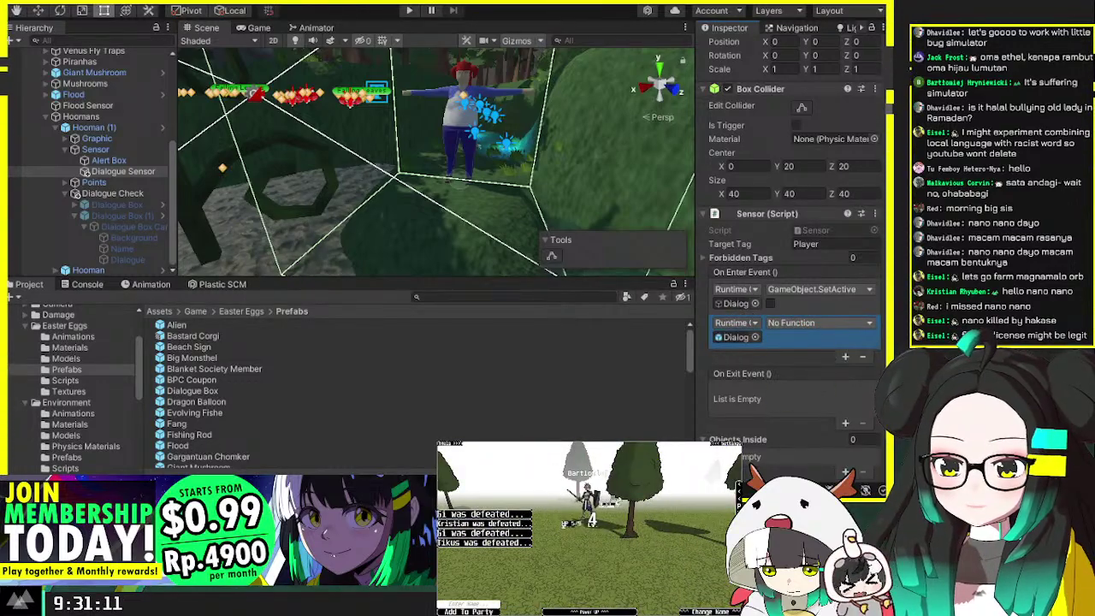
pyautogui.click(767, 366)
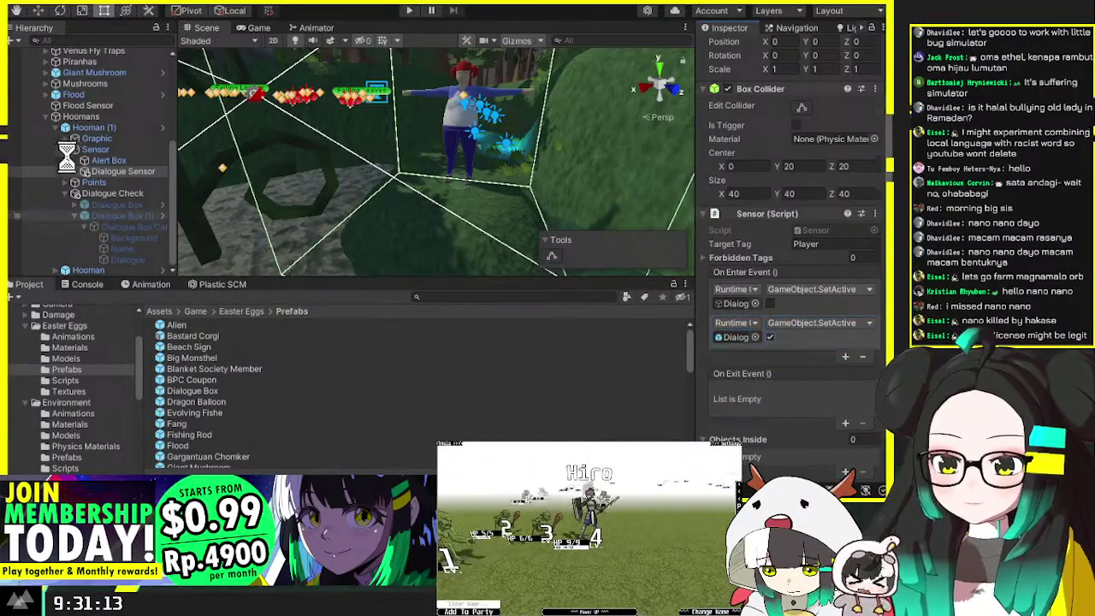
# Step: Add two GameObject.SetActive entries to Hooman (1)'s On Die Event that deactivate Dialogue Sensor and Dialogue Check
pyautogui.click(94, 127)
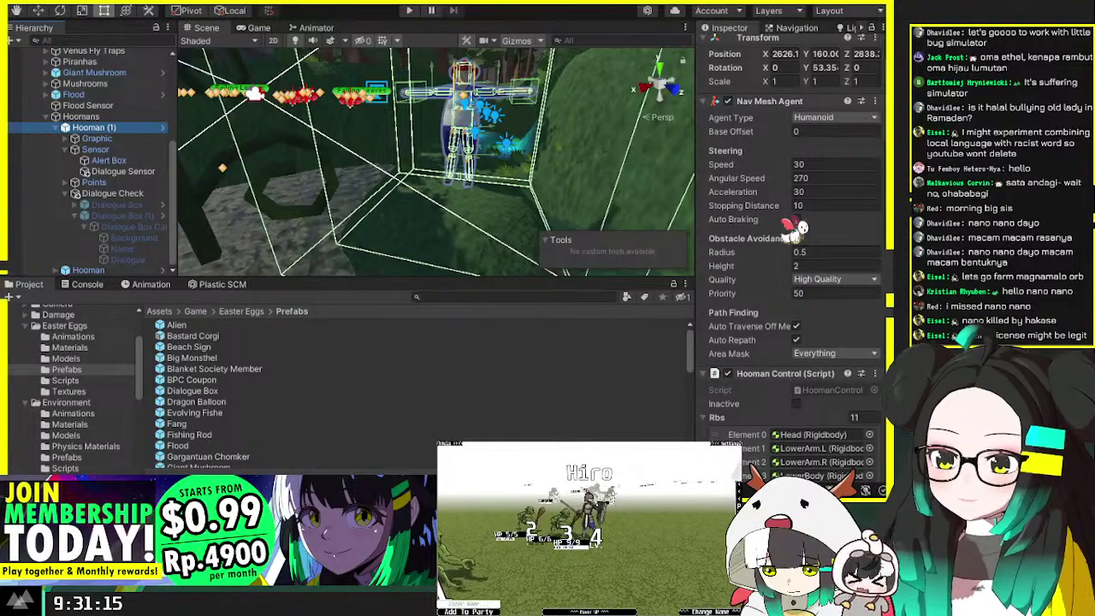
pyautogui.scroll(-15, 791, 256)
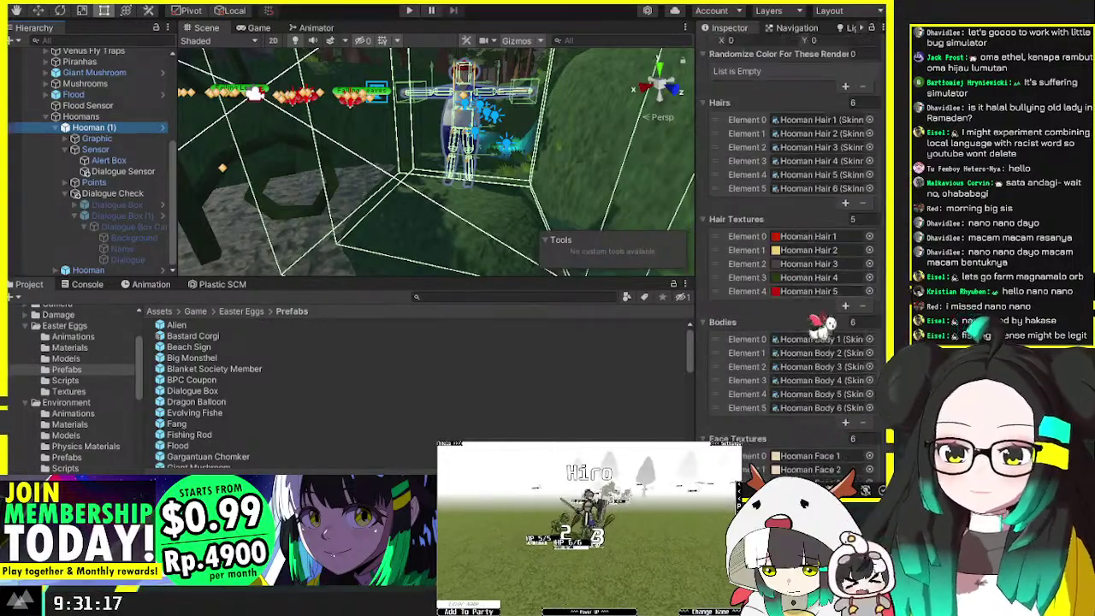
pyautogui.scroll(-10, 791, 257)
pyautogui.click(804, 278)
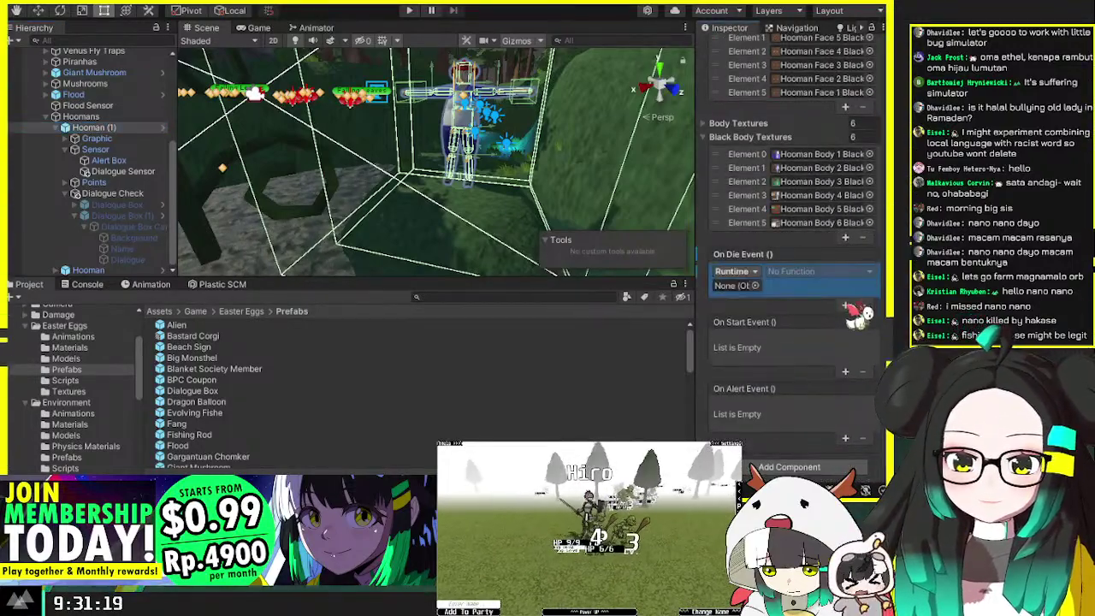
pyautogui.click(845, 306)
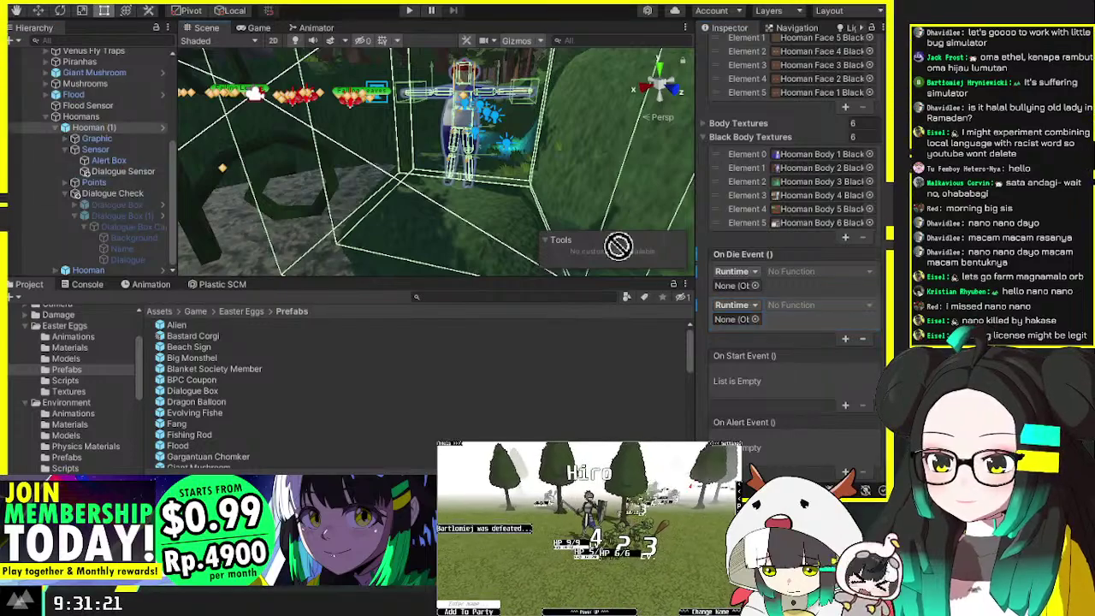
pyautogui.moveTo(618, 245); pyautogui.dragTo(735, 285)
pyautogui.click(808, 318)
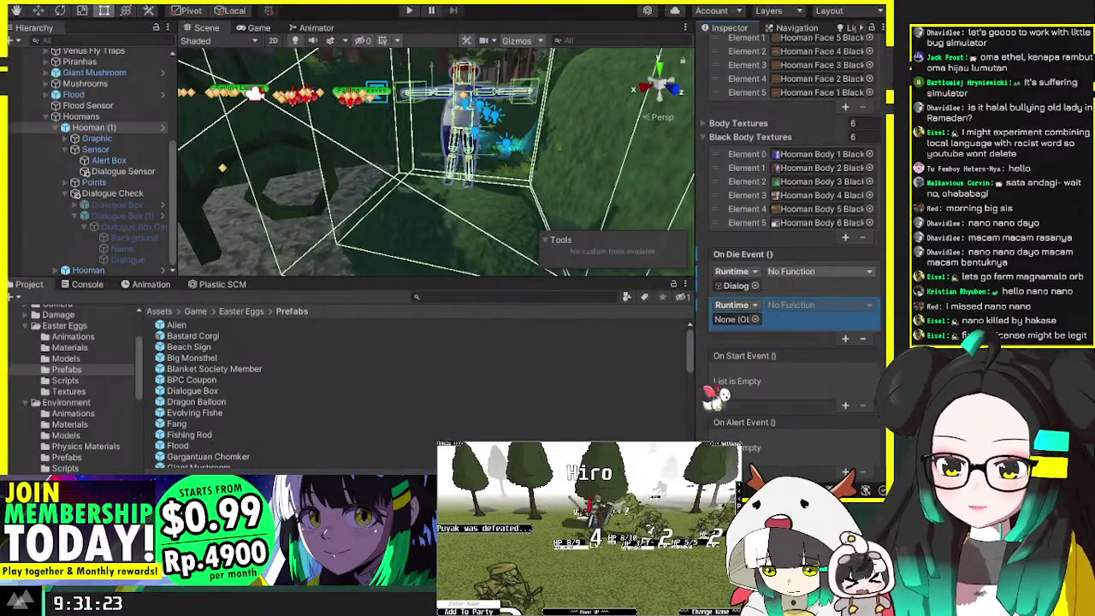
pyautogui.click(695, 422)
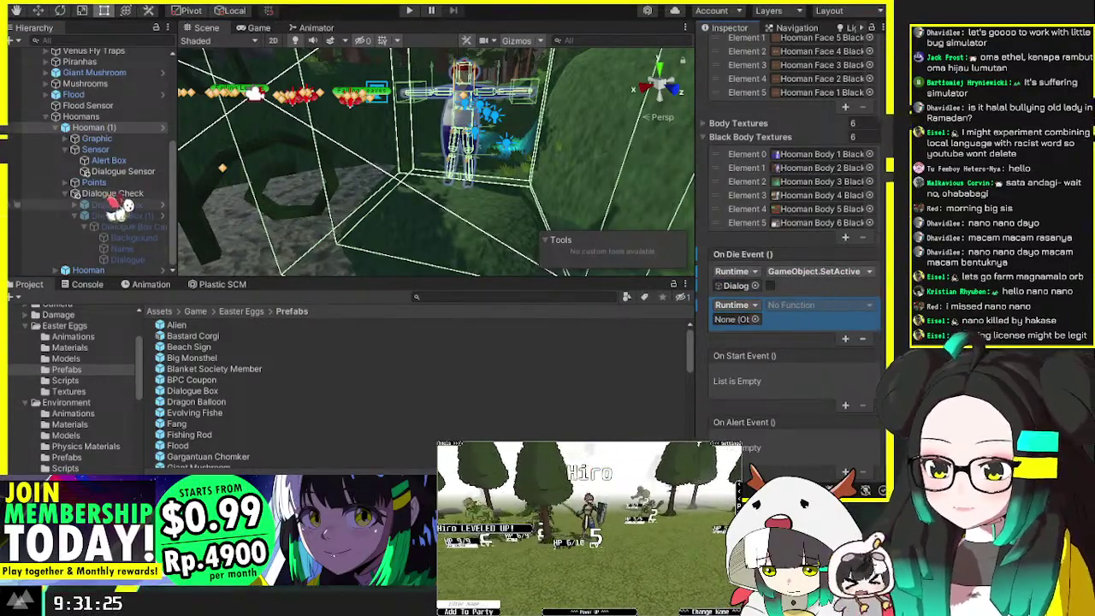
pyautogui.moveTo(120, 205); pyautogui.dragTo(735, 320)
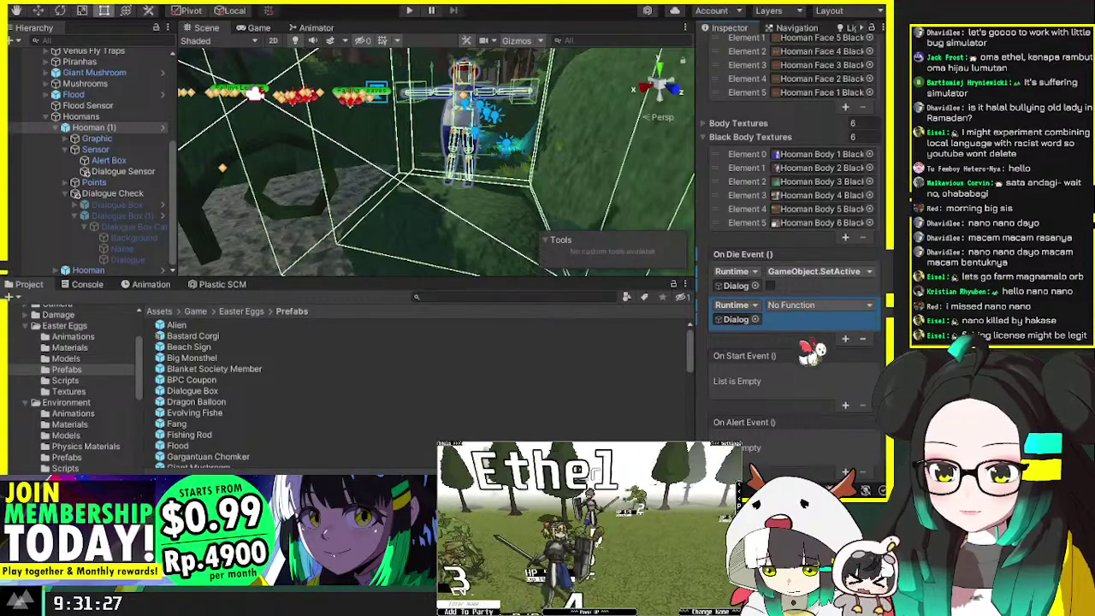
pyautogui.click(819, 304)
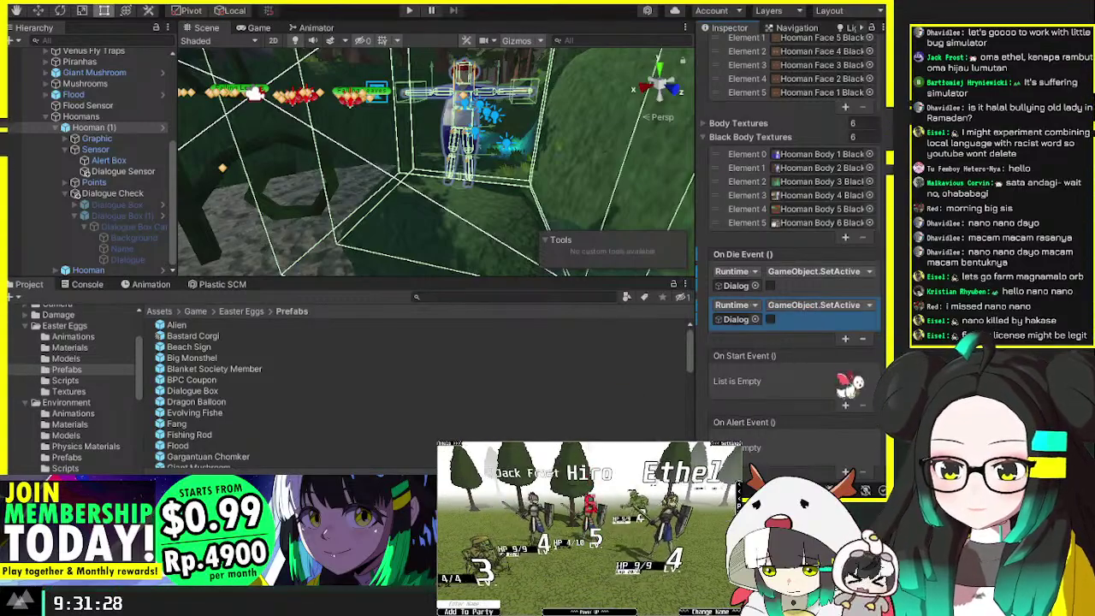
# Step: Add an Object Conditional Activator to Dialogue Box (1) and set Required Amount to 6, matching the piranhas under Piranhas
pyautogui.click(128, 215)
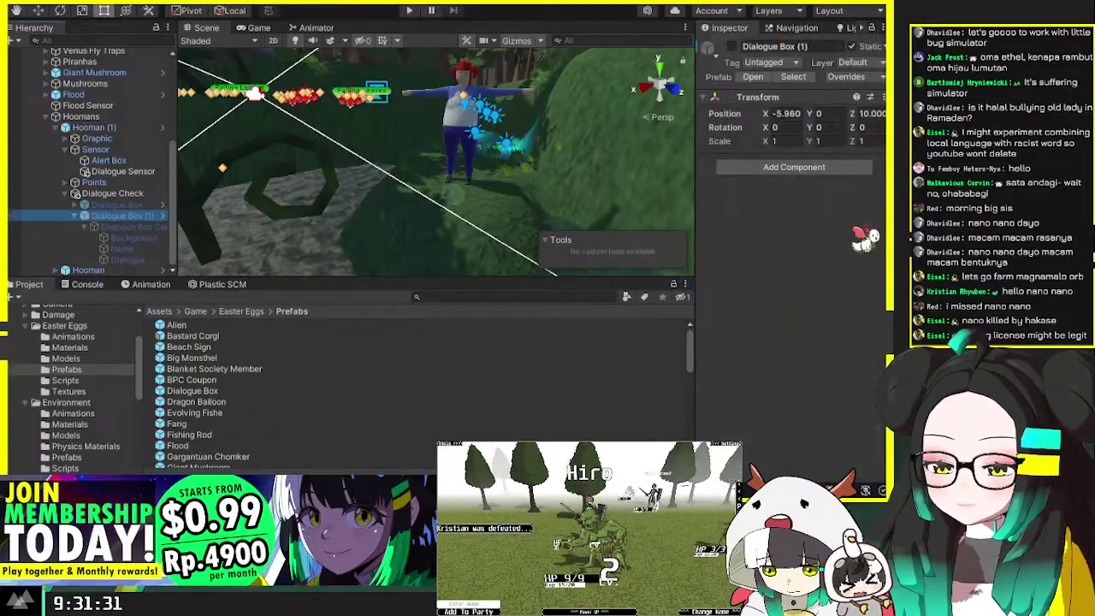
pyautogui.click(799, 170)
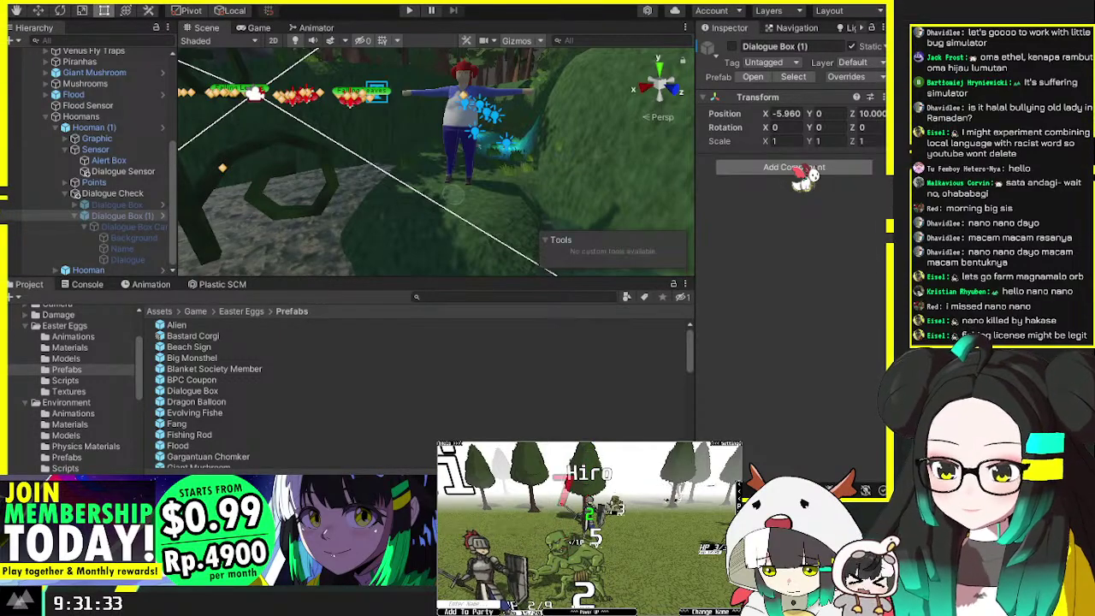
pyautogui.click(808, 191)
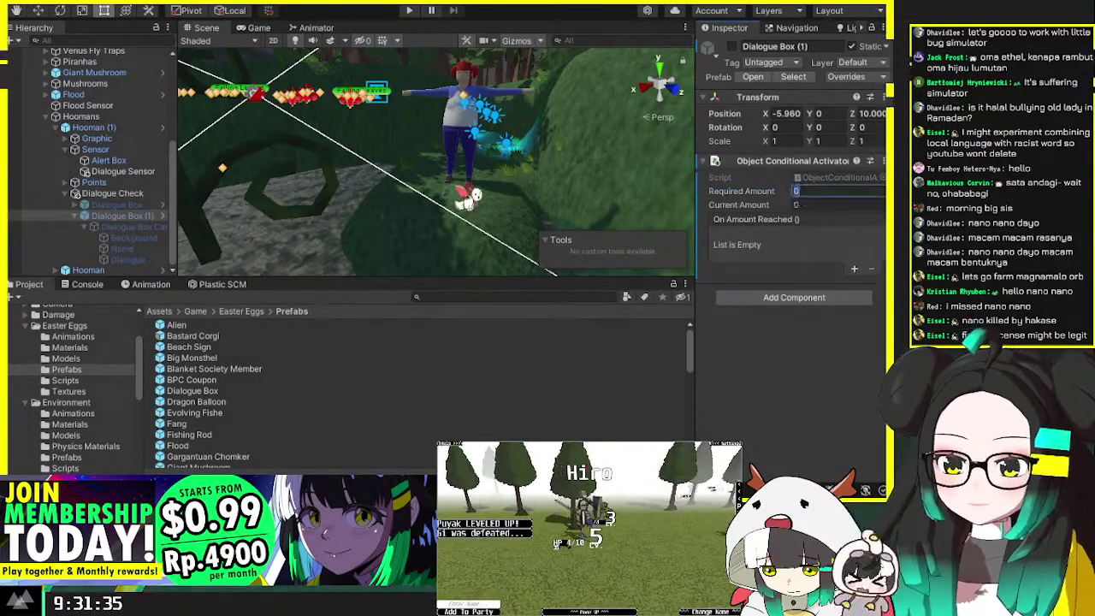
pyautogui.scroll(3, 96, 246)
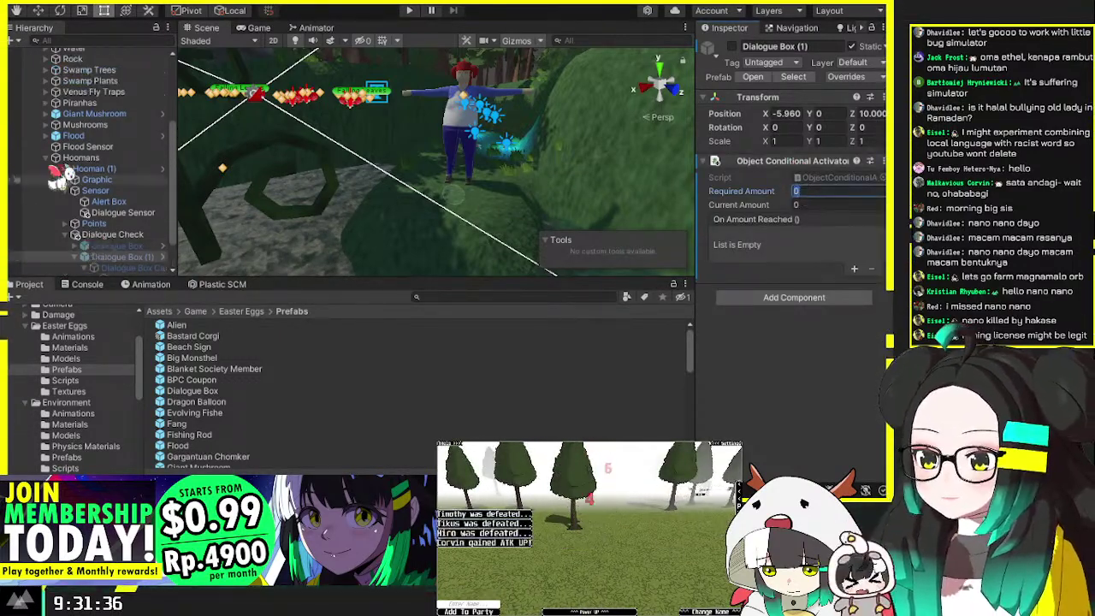
pyautogui.click(48, 103)
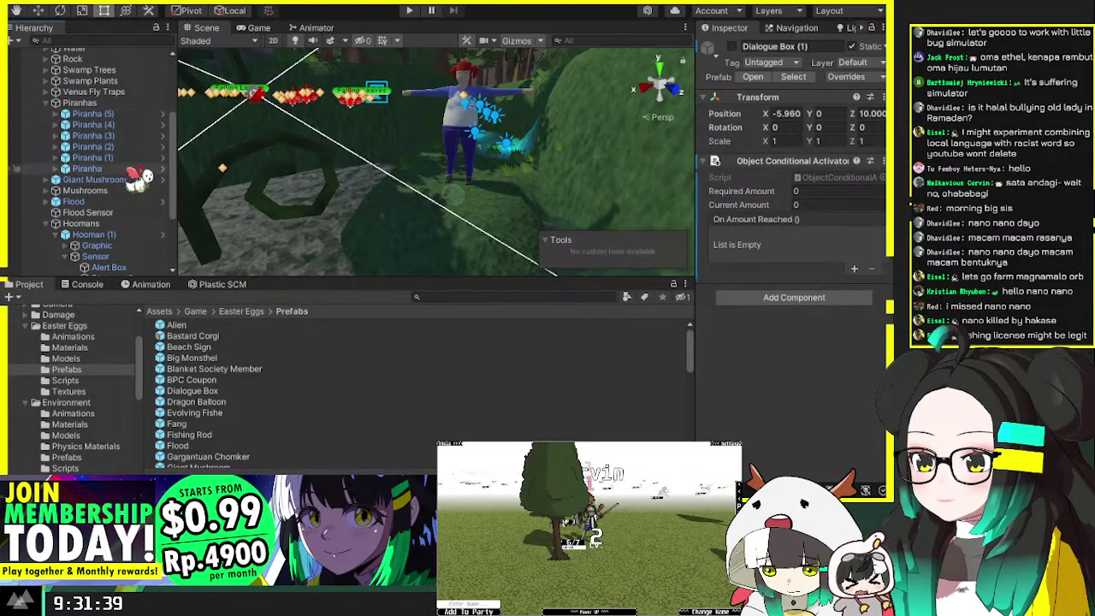
pyautogui.click(819, 190)
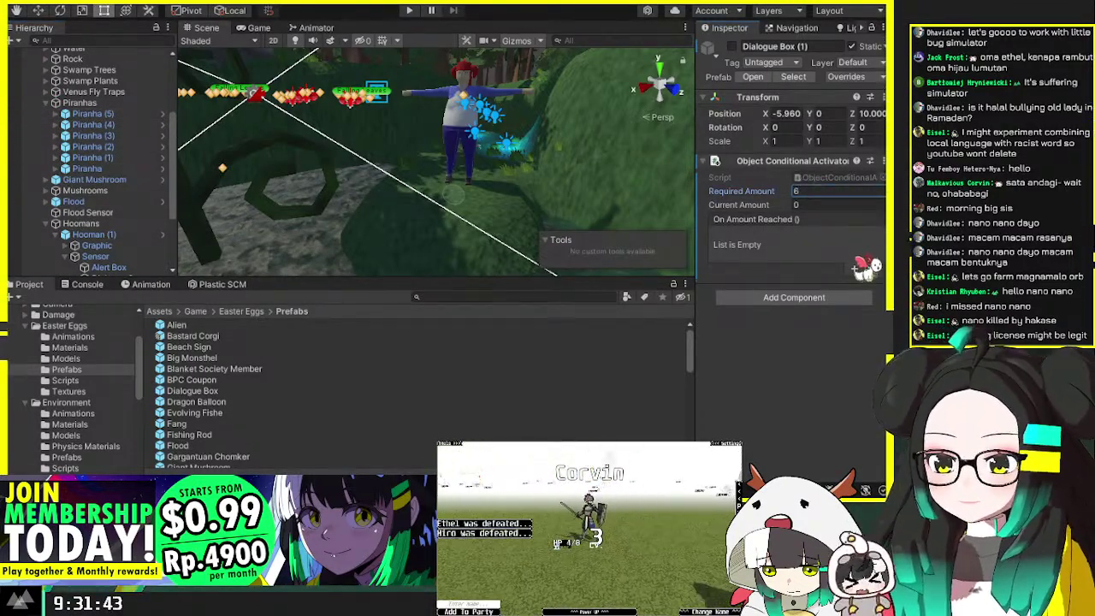
# Step: Add an On Amount Reached entry that activates Dialogue Box (1) itself through GameObject.SetActive
pyautogui.click(855, 270)
pyautogui.moveTo(770, 161); pyautogui.dragTo(737, 250)
pyautogui.click(821, 236)
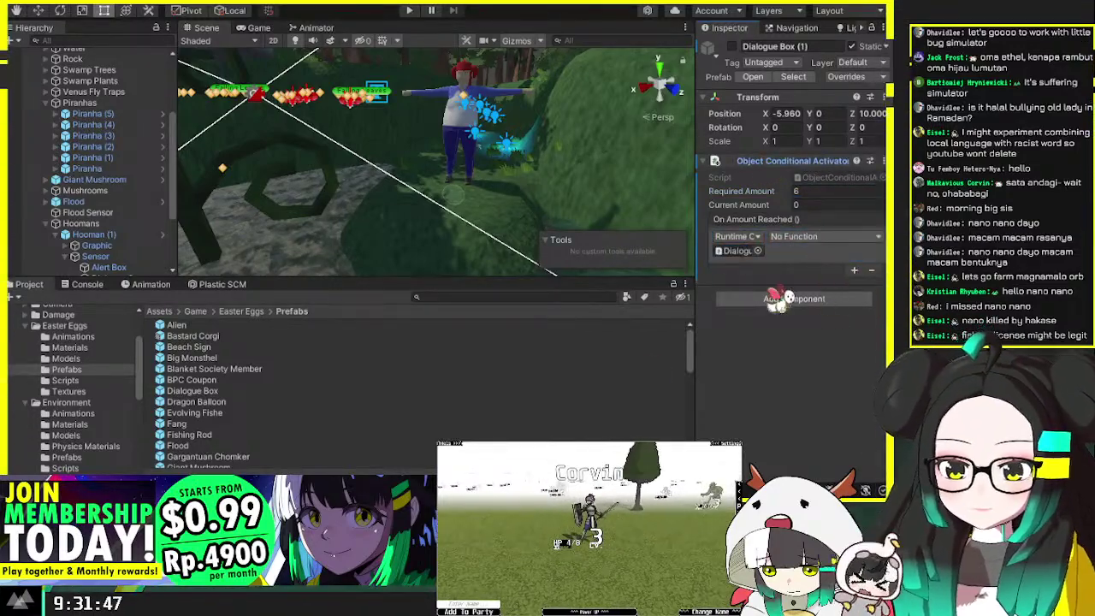
pyautogui.click(657, 385)
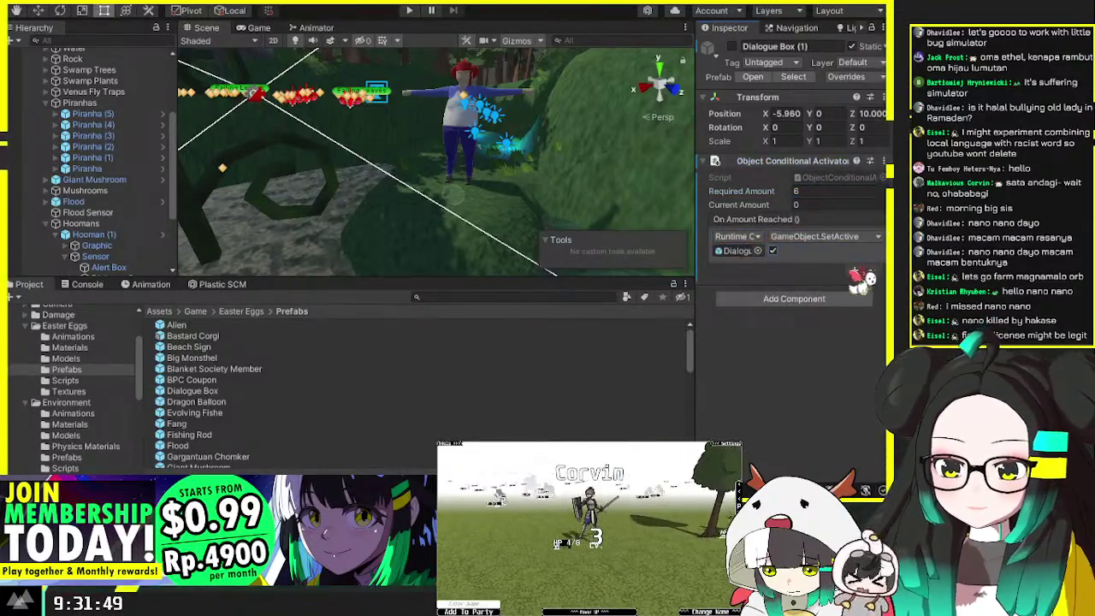
# Step: Add two more On Amount Reached entries that deactivate Dialogue Box and Dialogue Sensor through GameObject.SetActive
pyautogui.click(854, 270)
pyautogui.scroll(-3, 111, 235)
pyautogui.moveTo(112, 218); pyautogui.dragTo(737, 284)
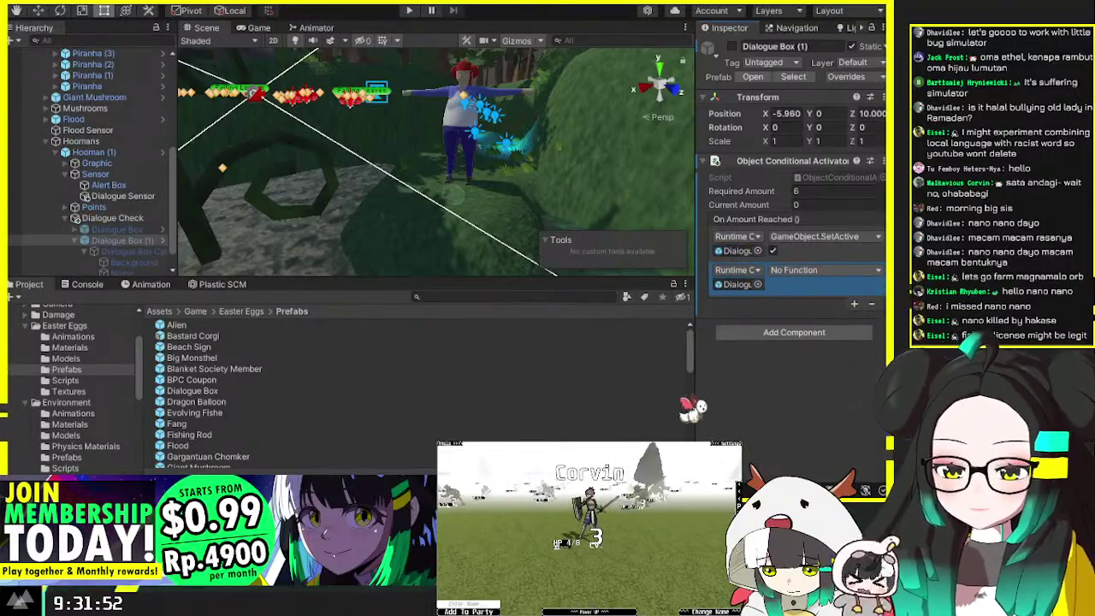
pyautogui.click(854, 304)
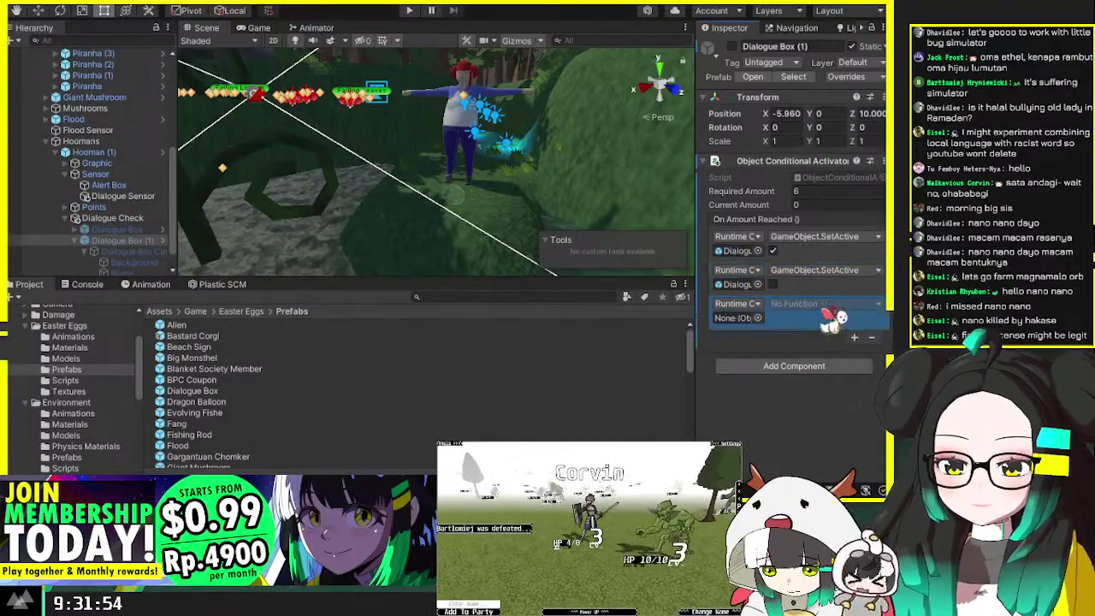
pyautogui.moveTo(112, 218); pyautogui.dragTo(737, 317)
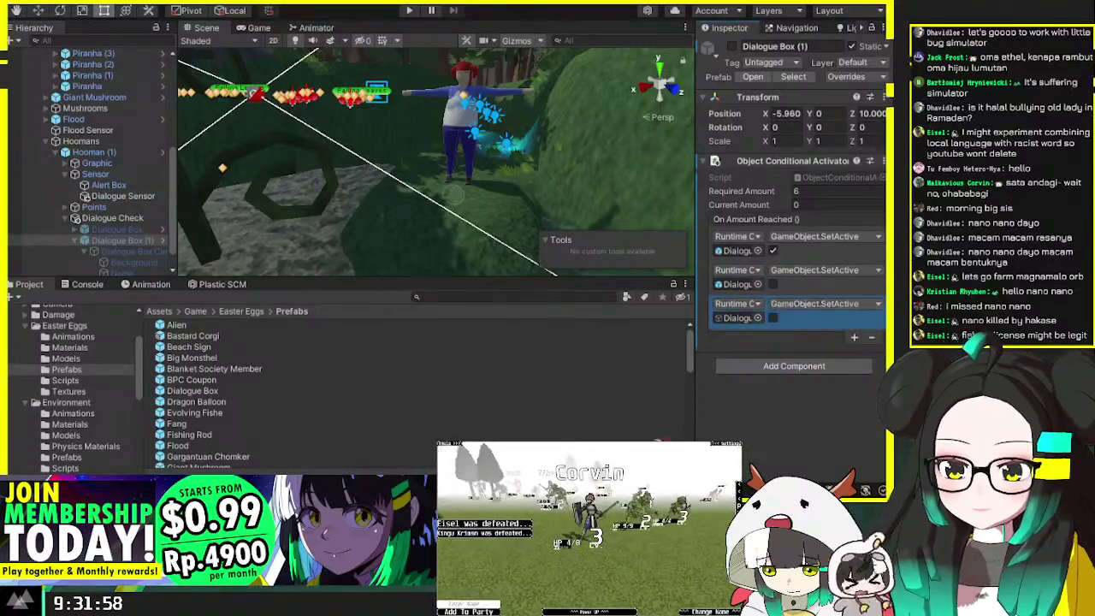
# Step: Copy the two On Die Event entries of Hooman (1) into its On Alert Event
pyautogui.click(86, 140)
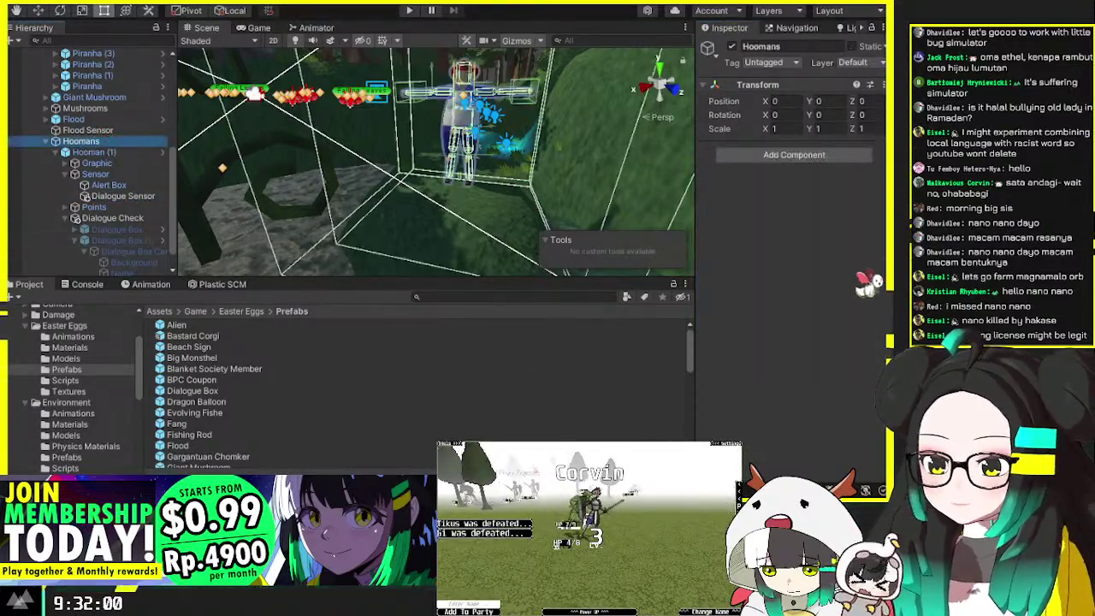
pyautogui.click(39, 153)
pyautogui.scroll(-15, 769, 243)
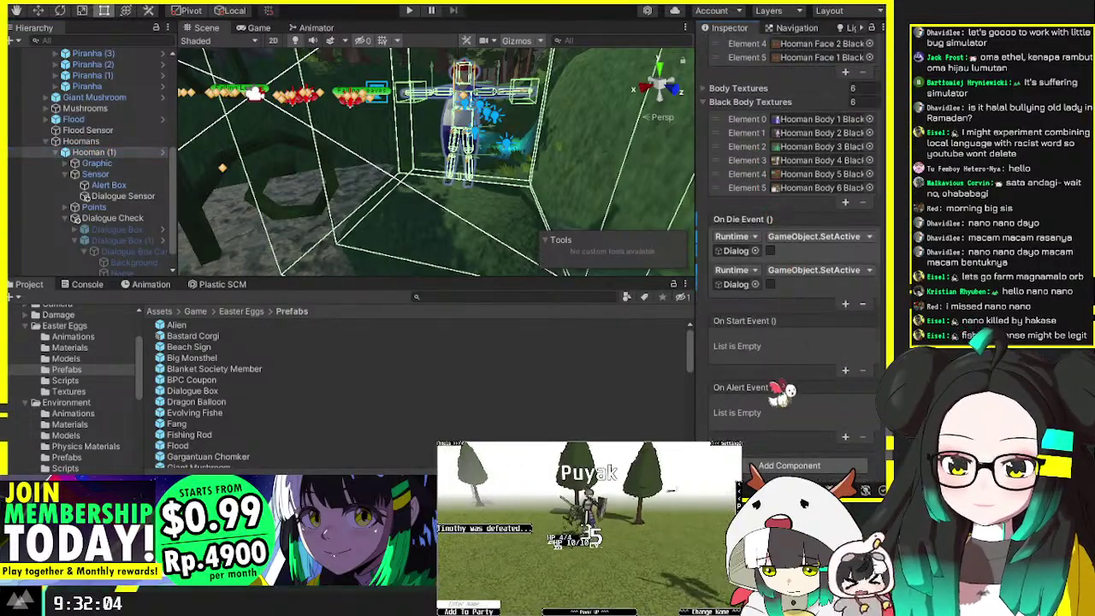
pyautogui.hotkey('ctrl', 'v')
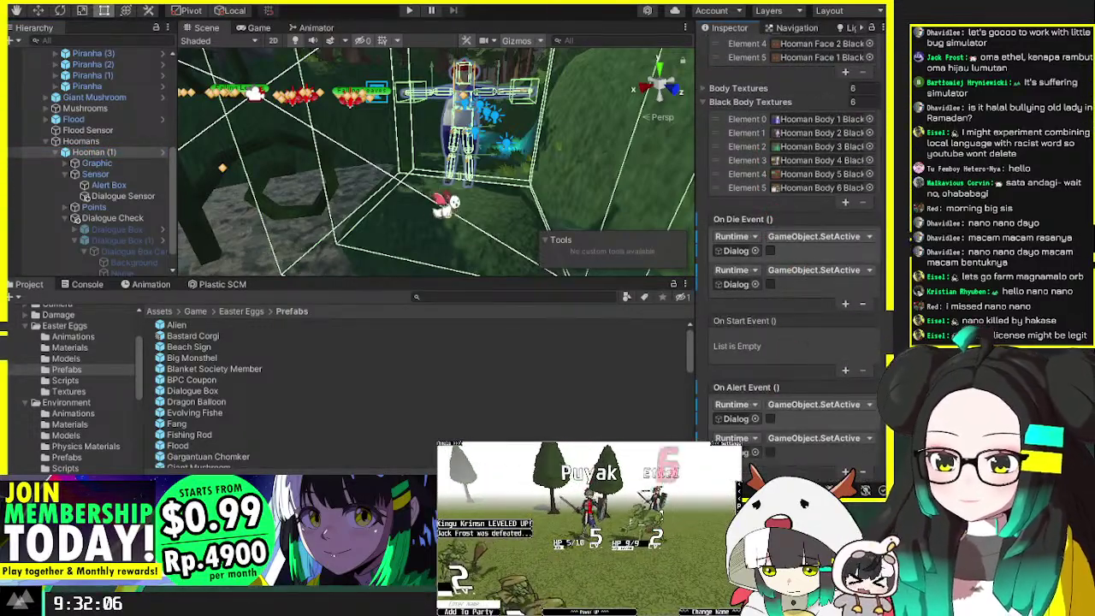
# Step: Move the Gokibunyan player close to the Hooman (1) character in the swamp and check its placement in the Game view
pyautogui.click(282, 27)
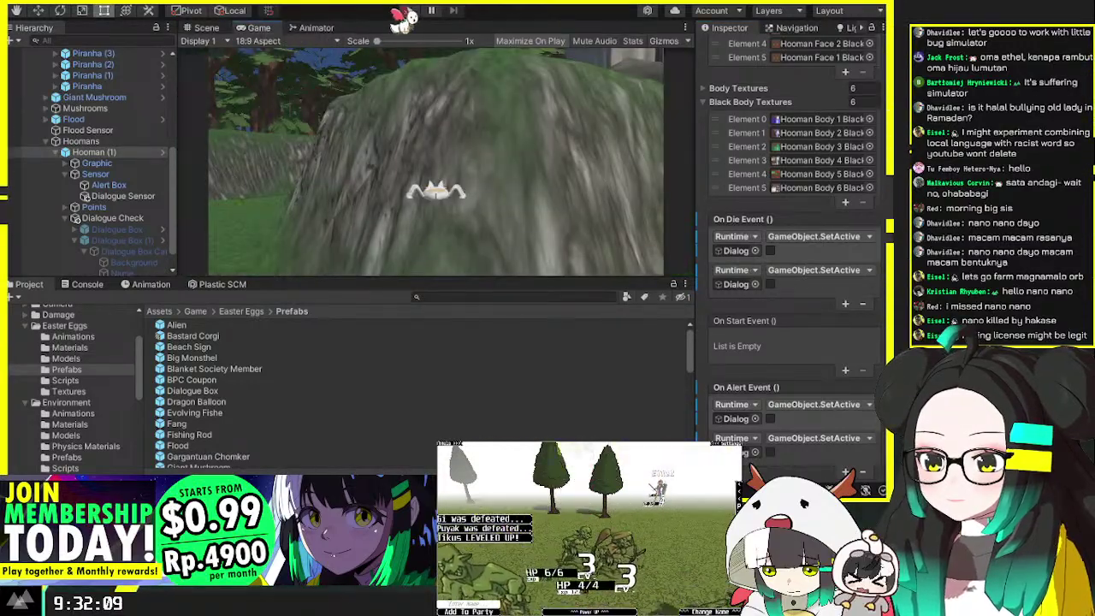
pyautogui.scroll(6, 138, 125)
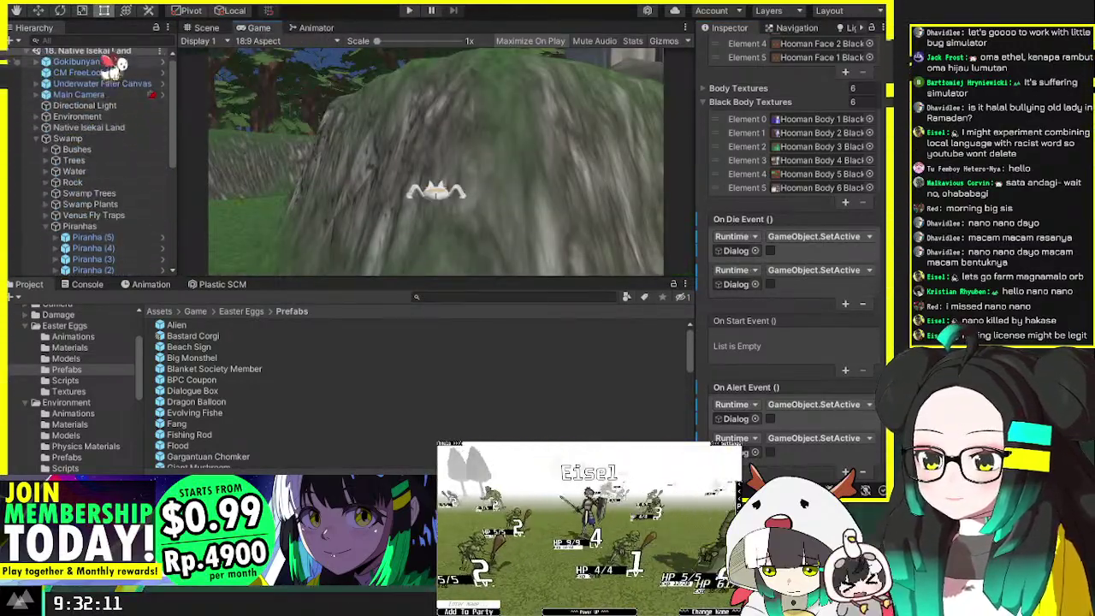
pyautogui.click(76, 62)
pyautogui.click(206, 27)
pyautogui.moveTo(369, 197); pyautogui.dragTo(411, 149, button='right')
pyautogui.click(176, 324)
pyautogui.moveTo(530, 193); pyautogui.dragTo(432, 44, button='right')
pyautogui.moveTo(457, 84); pyautogui.dragTo(462, 190, button='right')
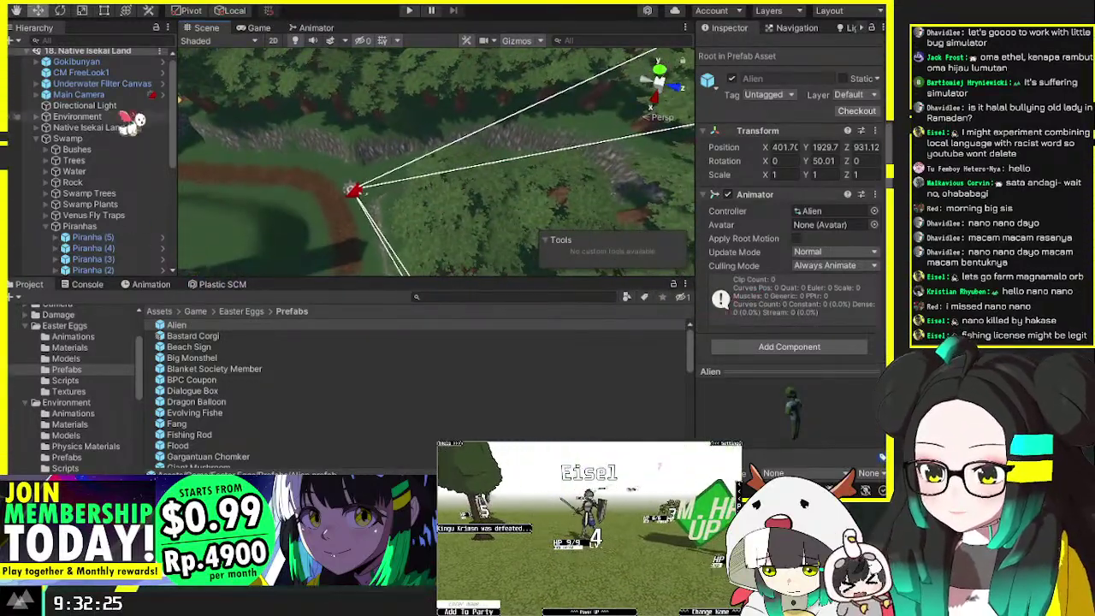
pyautogui.click(76, 62)
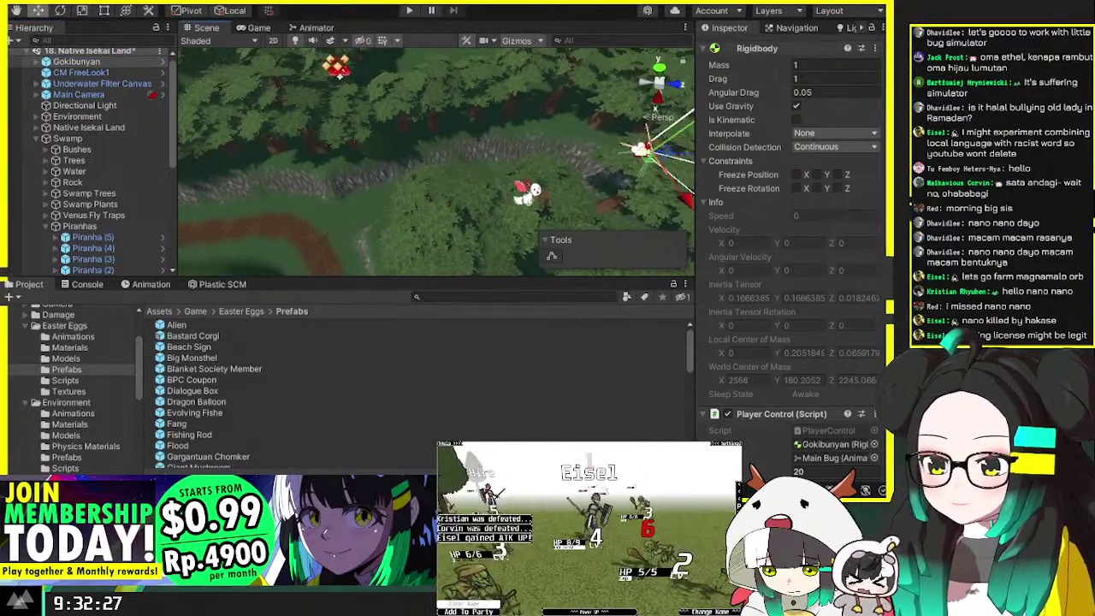
pyautogui.press('f')
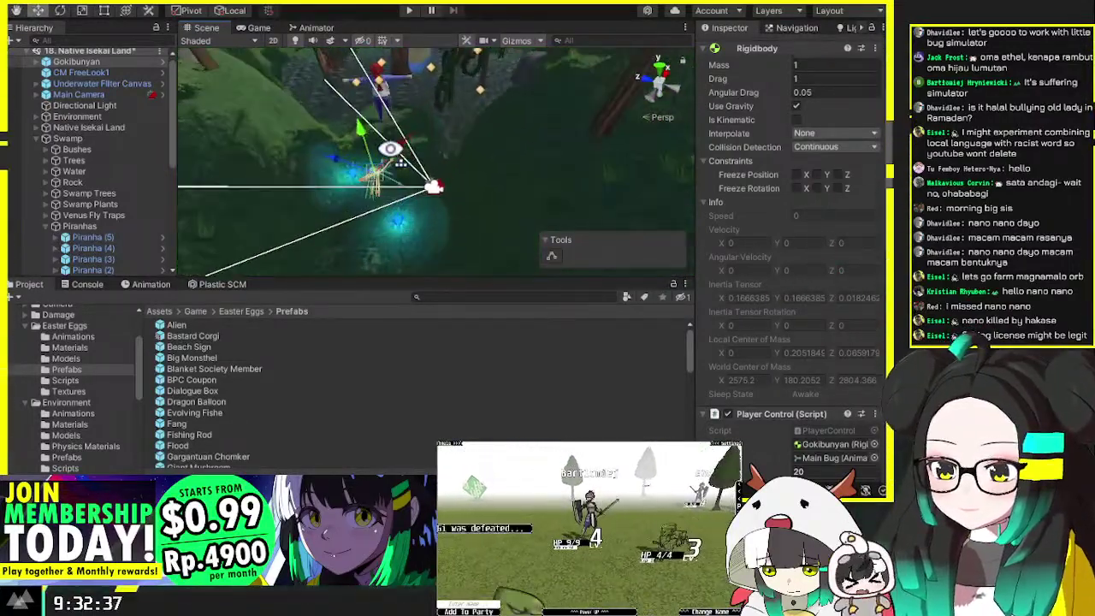
pyautogui.click(261, 29)
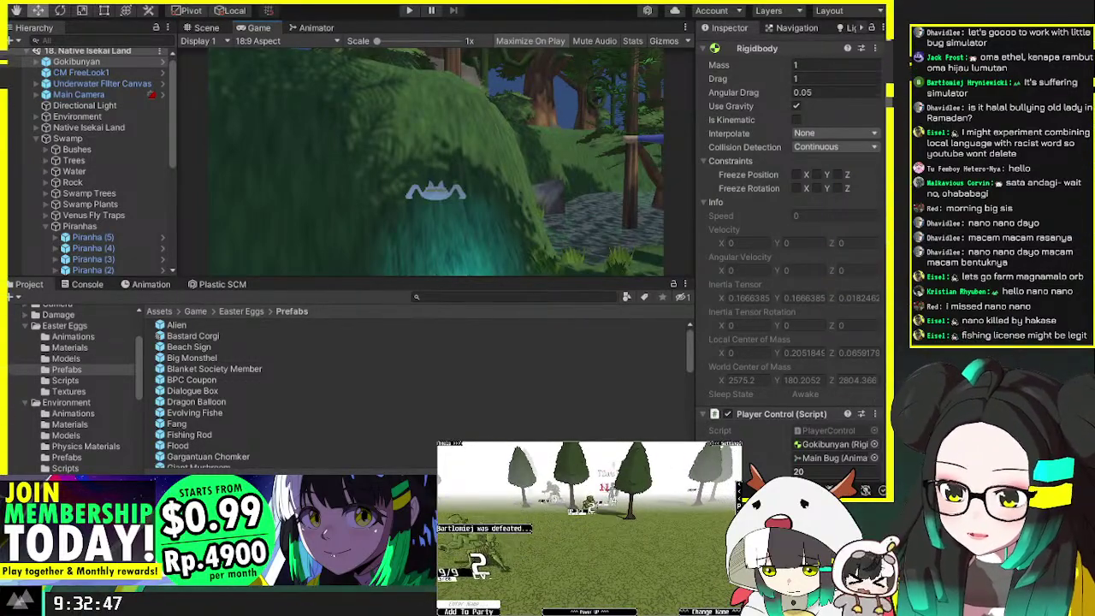
# Step: Play-test the scene briefly, stop it, and enable Is Trigger on the Box Collider of Hooman (1)'s Dialogue Sensor
pyautogui.click(409, 11)
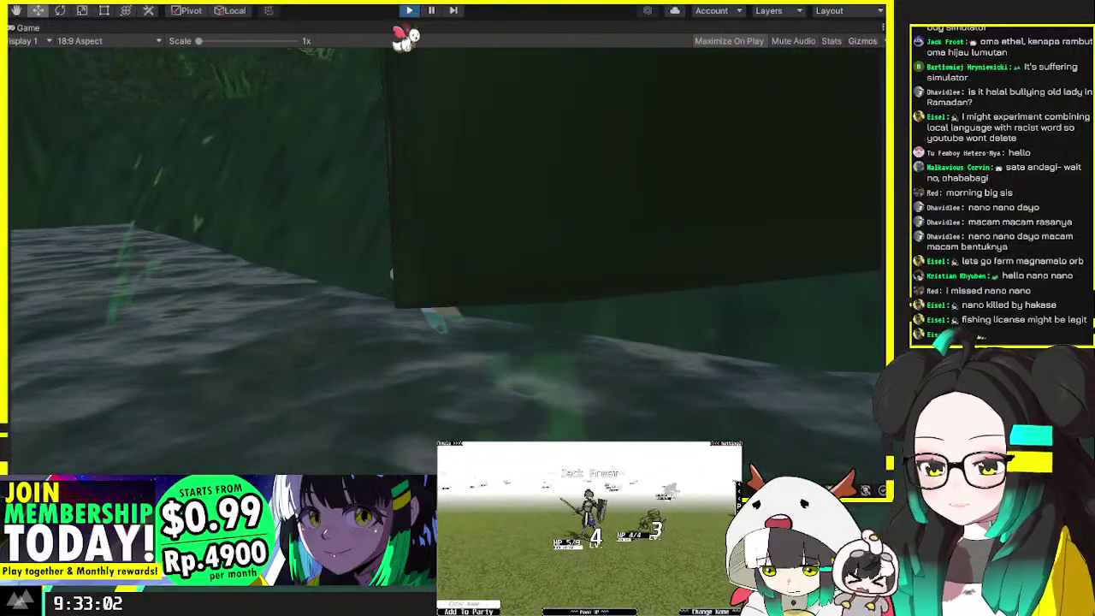
pyautogui.click(409, 10)
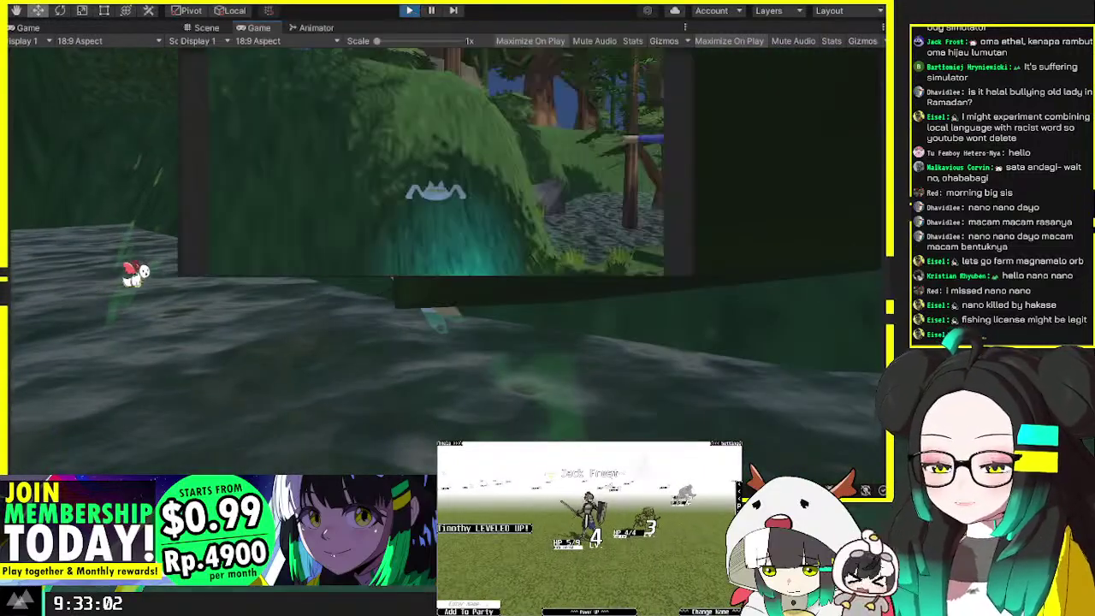
pyautogui.click(137, 171)
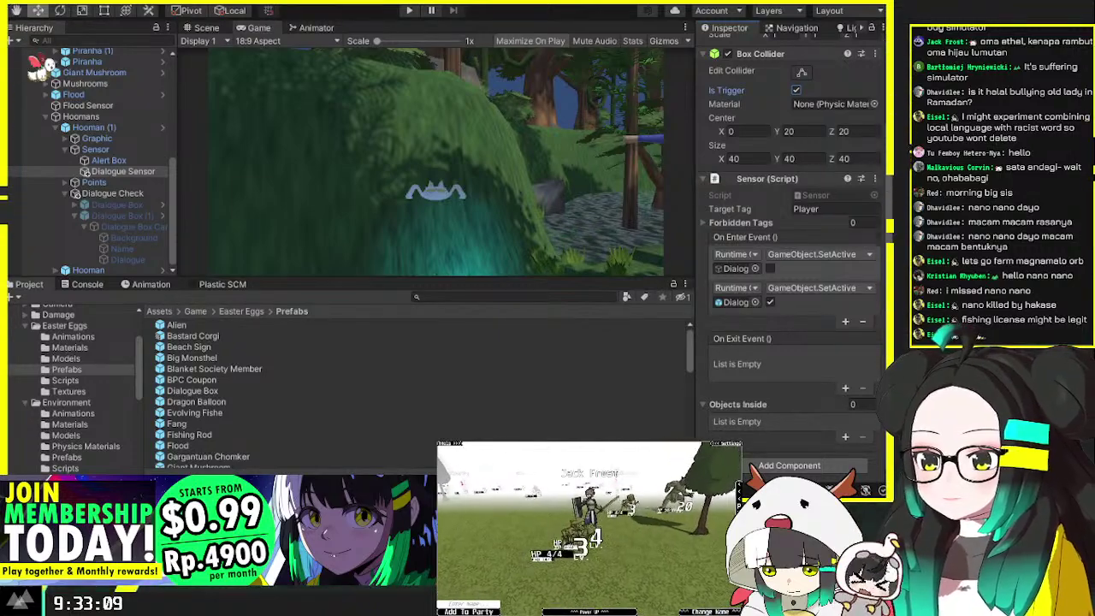
# Step: Play-test the swamp level again to check the dialogue and piranha quest, and stop the game
pyautogui.click(409, 10)
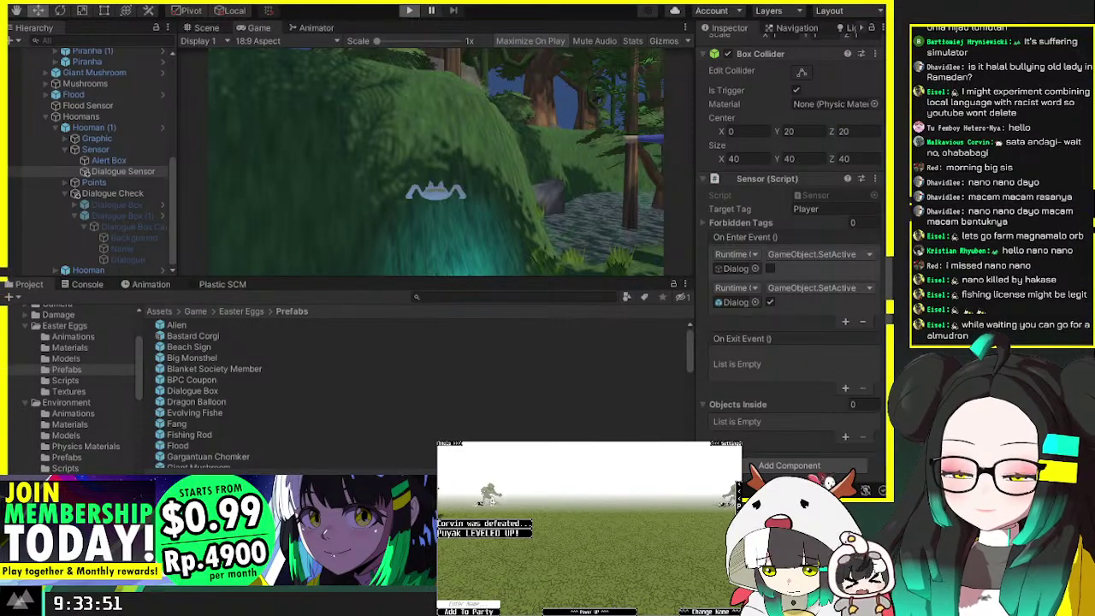
pyautogui.hotkey('shift', 'space')
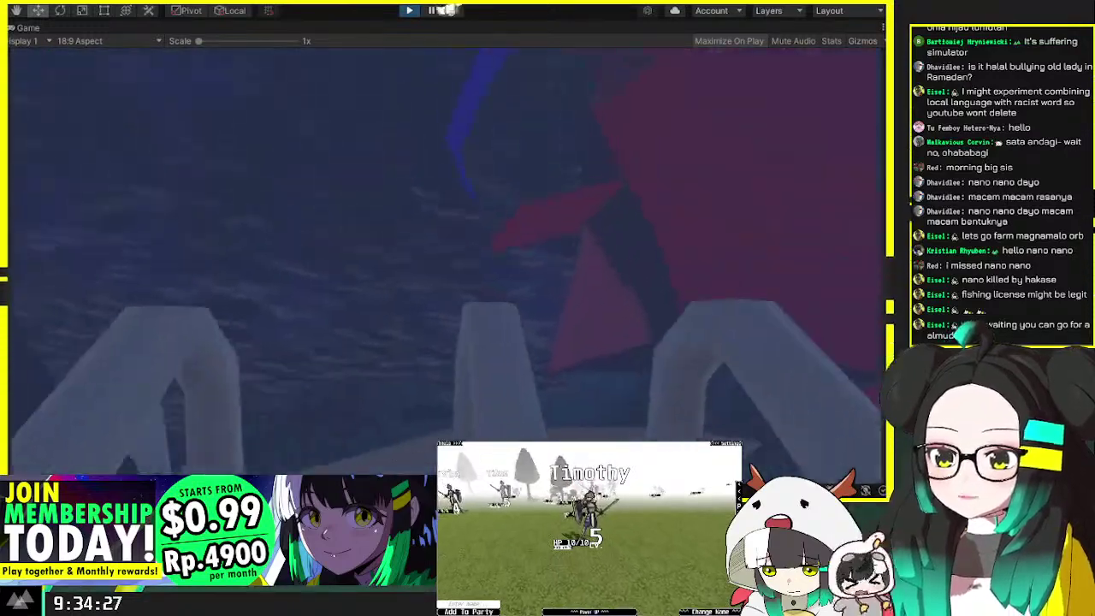
pyautogui.click(411, 10)
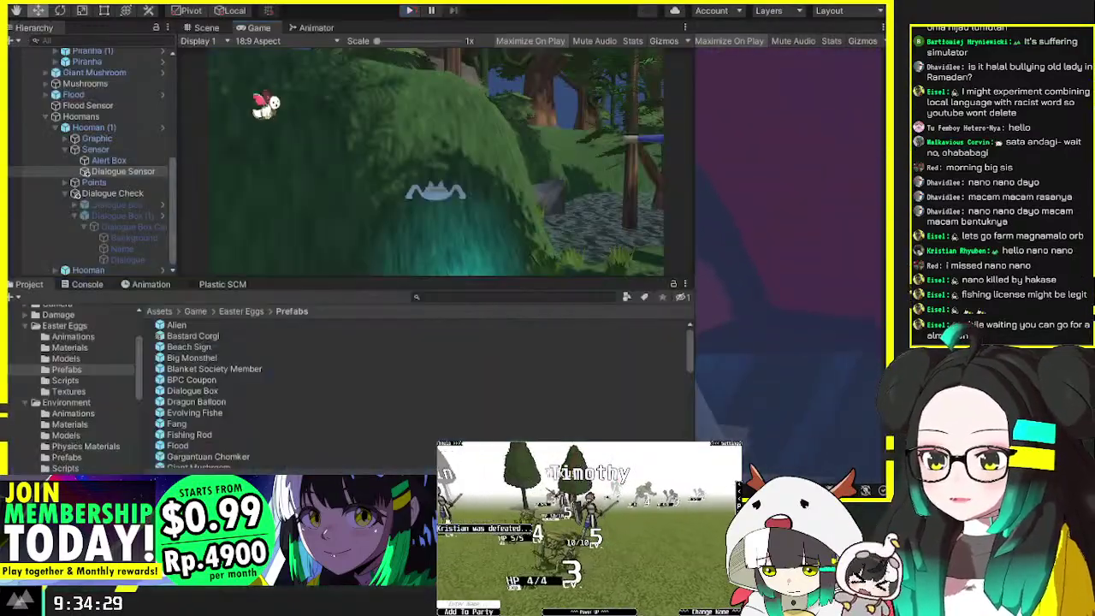
# Step: Add an On Die Event entry to all six piranhas that calls the quest dialogue's ObjectConditionalActivator, and play-test the level
pyautogui.click(99, 141)
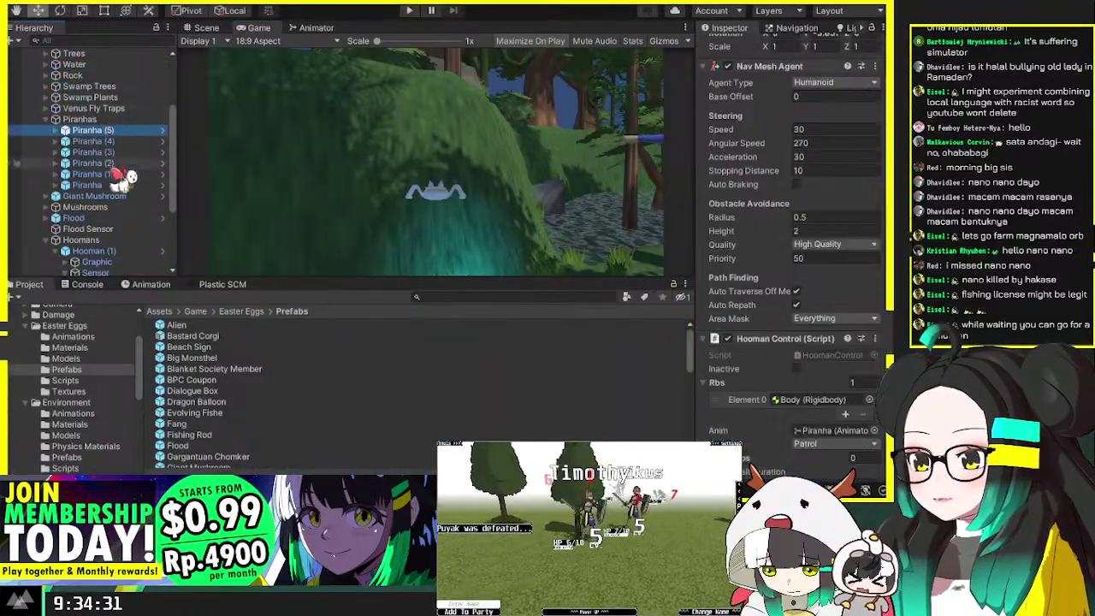
pyautogui.keyDown('shift'); pyautogui.click(86, 185); pyautogui.keyUp('shift')
pyautogui.scroll(-10, 821, 256)
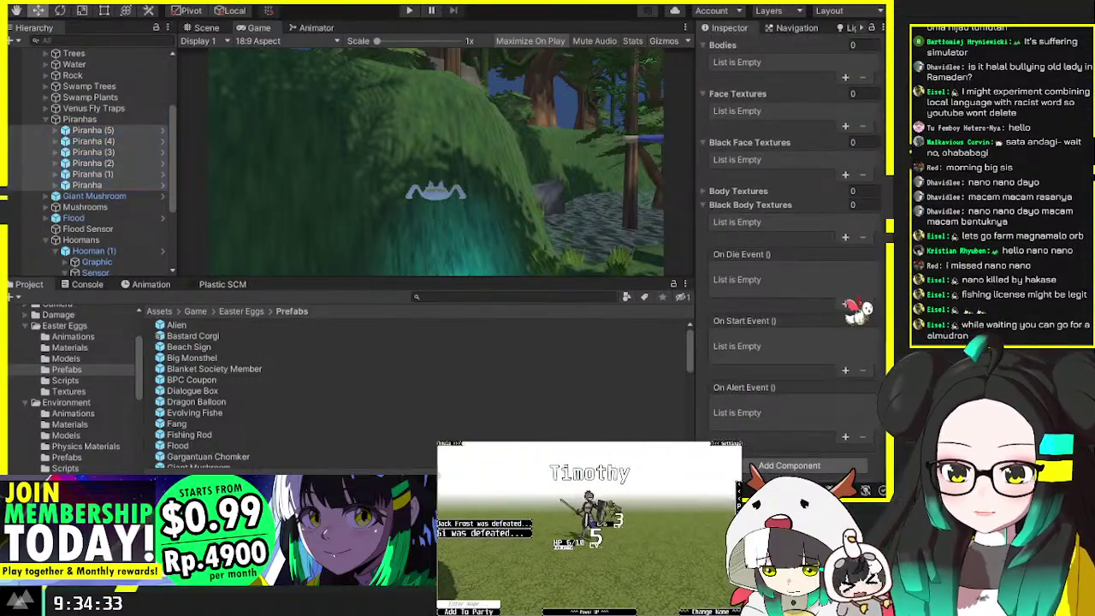
pyautogui.click(843, 304)
pyautogui.scroll(-5, 128, 205)
pyautogui.moveTo(154, 223); pyautogui.dragTo(743, 285)
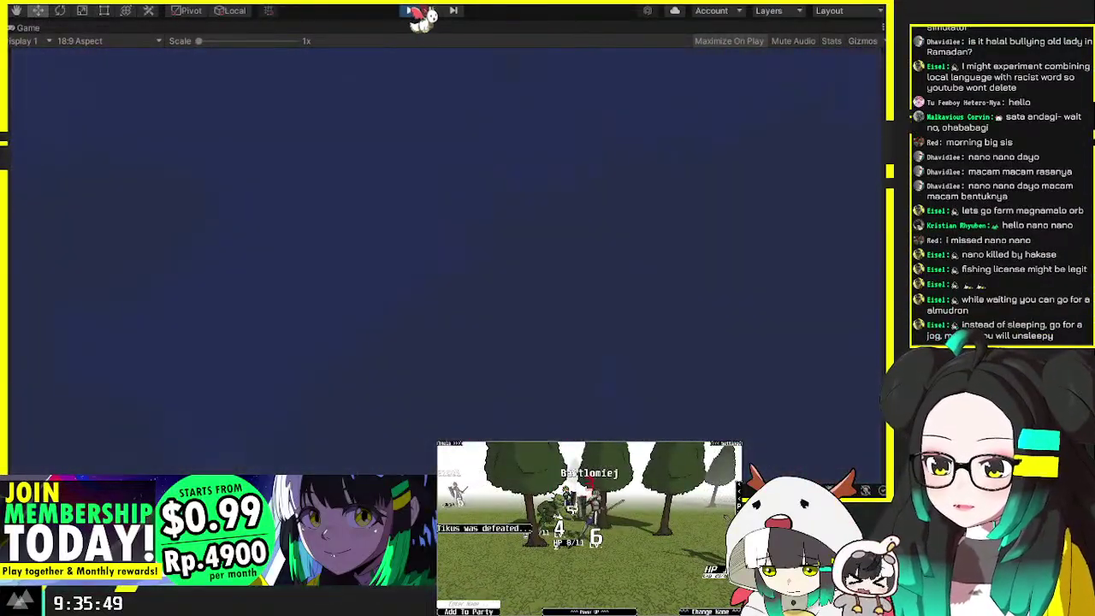
pyautogui.hotkey('ctrl', 'p')
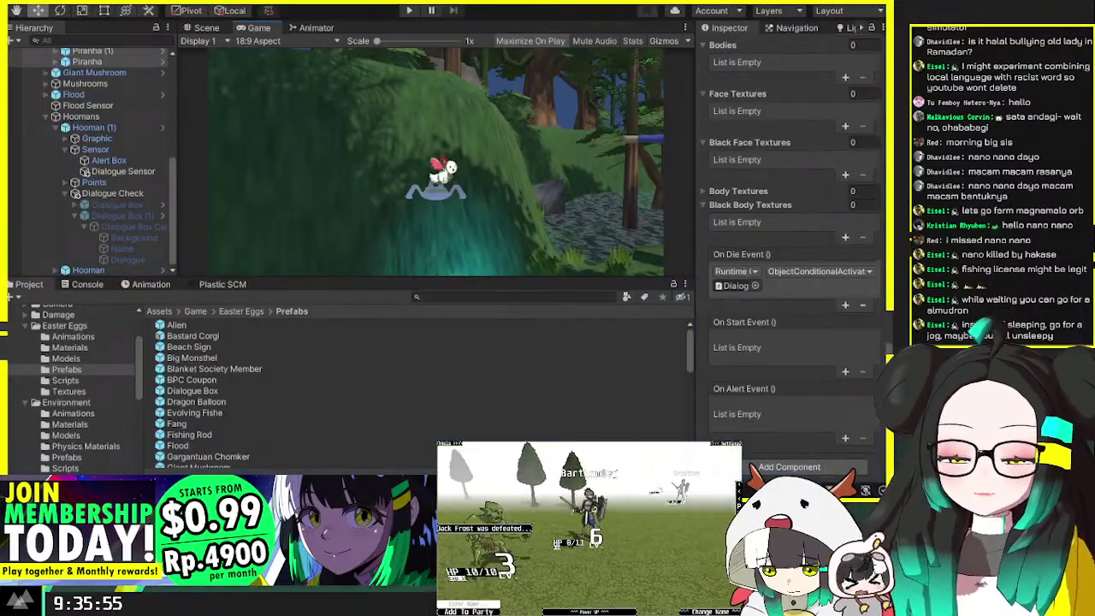
# Step: Return to the Scene view, select the other character, Hooman, under Hoomans and collapse the Piranhas group
pyautogui.click(206, 28)
pyautogui.moveTo(416, 38); pyautogui.dragTo(479, 188, button='right')
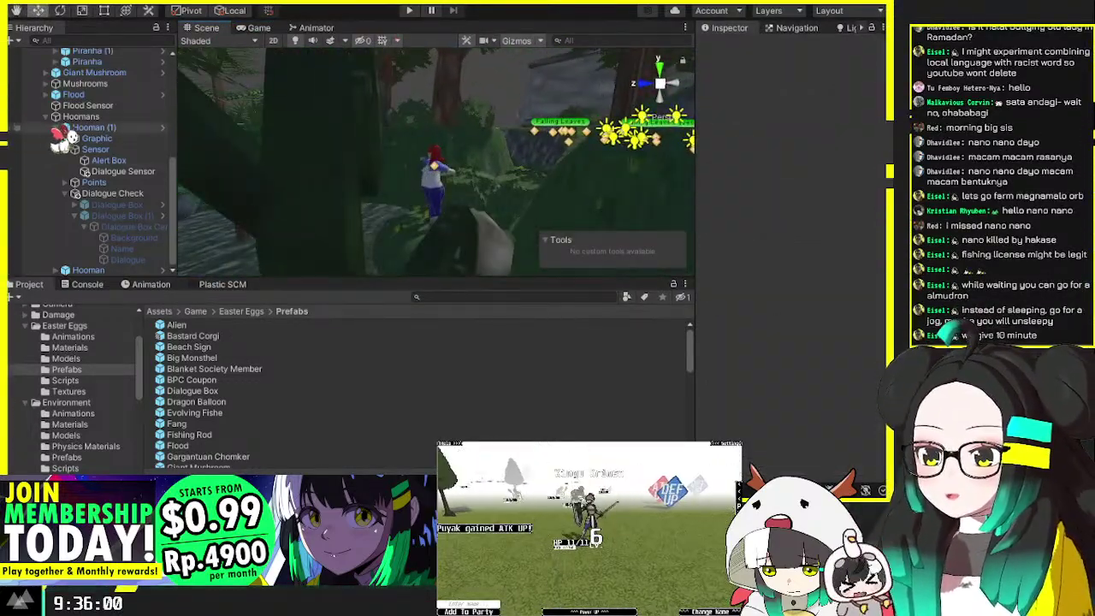
pyautogui.scroll(3, 75, 134)
pyautogui.click(86, 269)
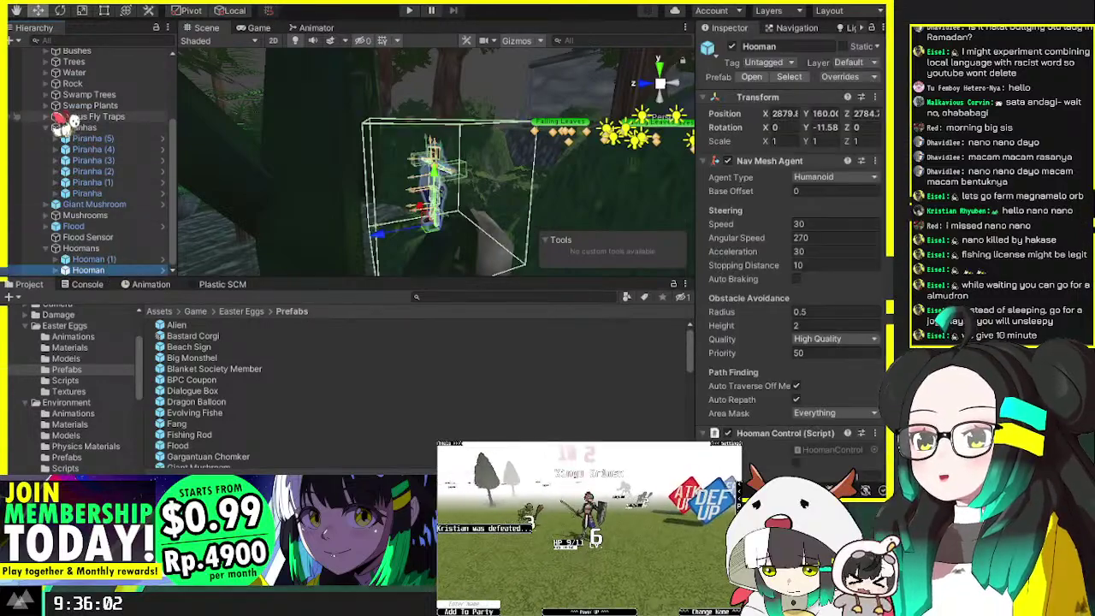
pyautogui.click(51, 145)
pyautogui.moveTo(410, 171); pyautogui.dragTo(428, 256, button='right')
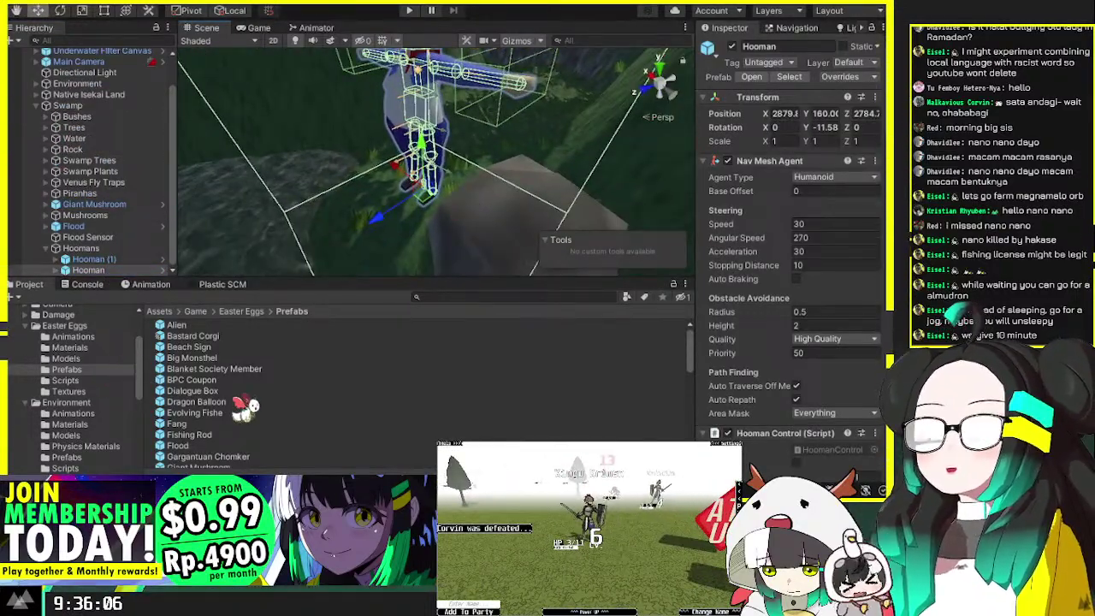
pyautogui.moveTo(191, 390); pyautogui.dragTo(82, 248)
pyautogui.click(119, 240)
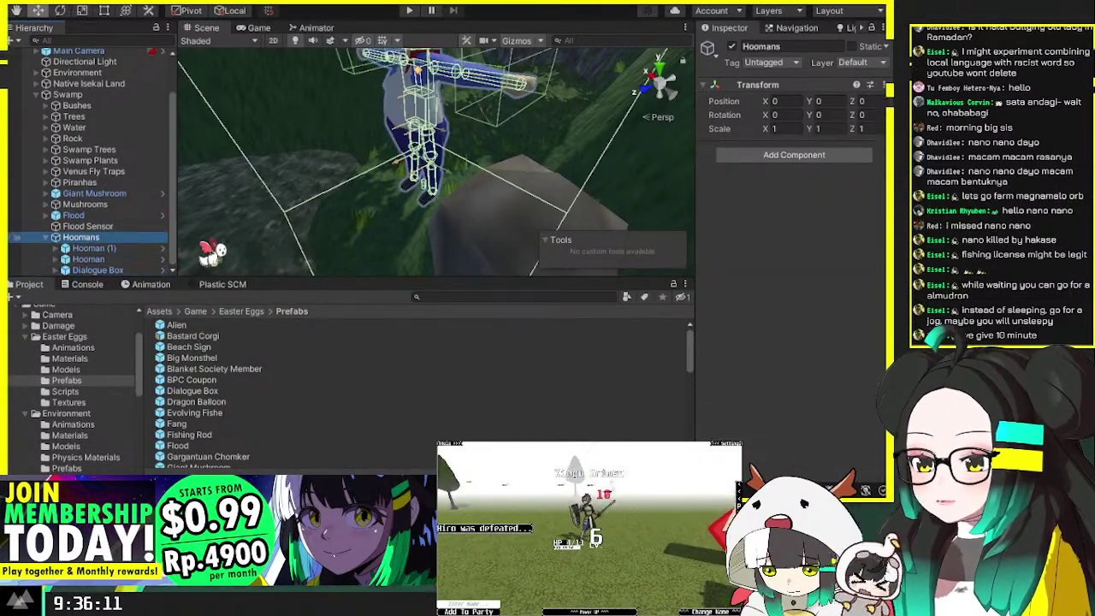
pyautogui.hotkey('alt', 'shift', 'n')
pyautogui.write('Dialogue')
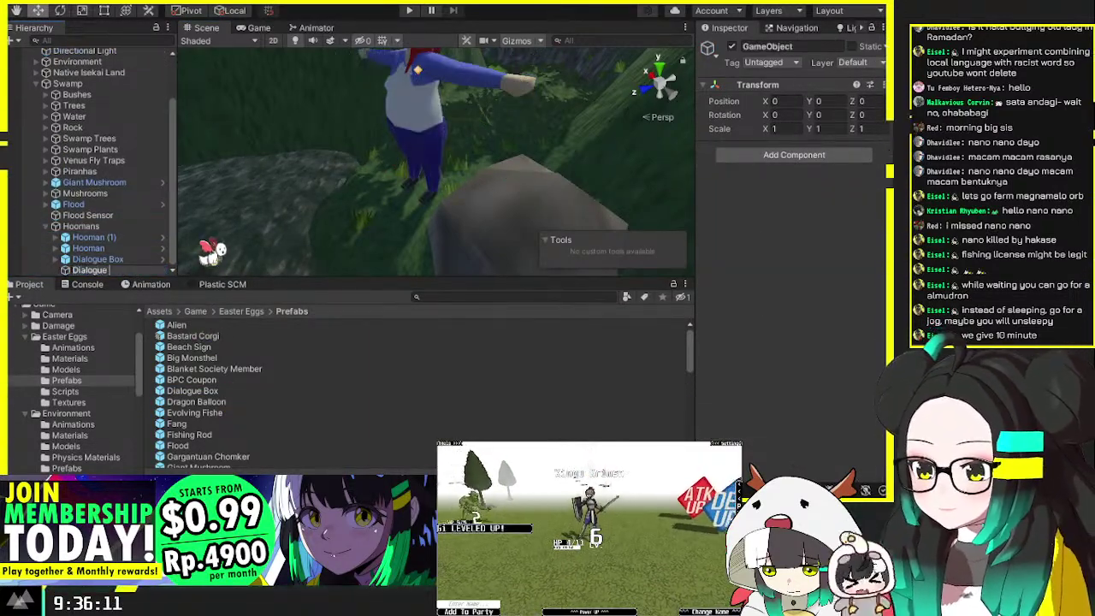
pyautogui.write(' Check')
pyautogui.press('Return')
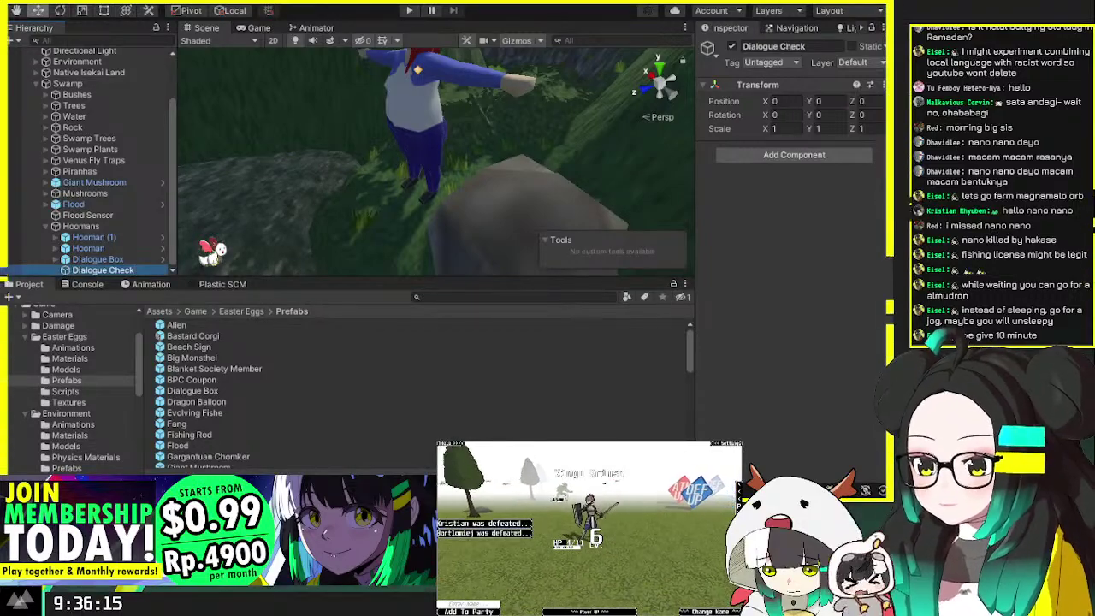
pyautogui.press('Delete')
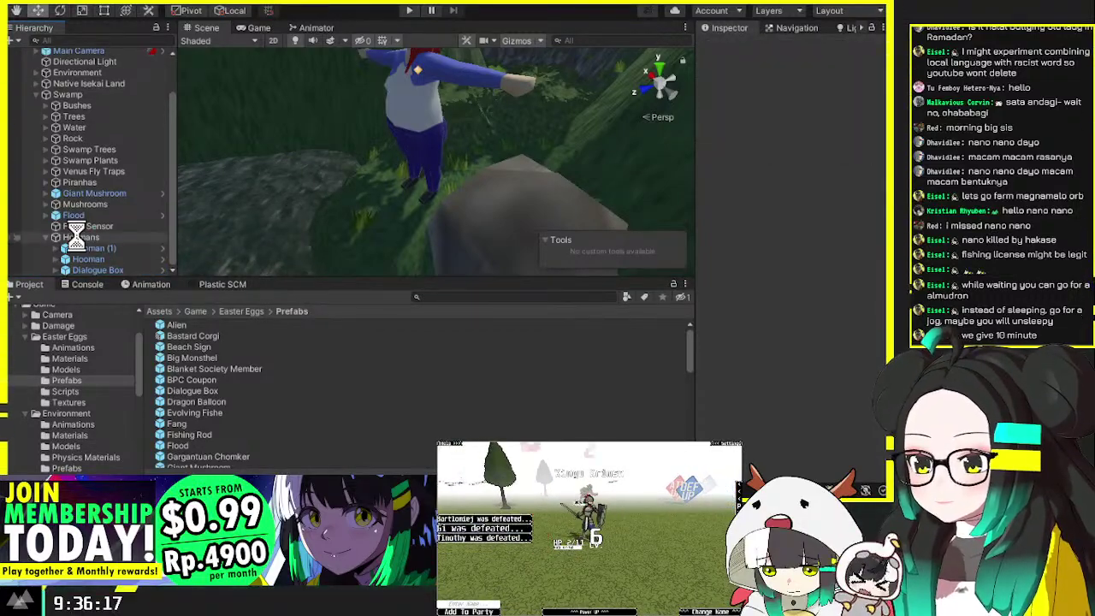
pyautogui.click(57, 258)
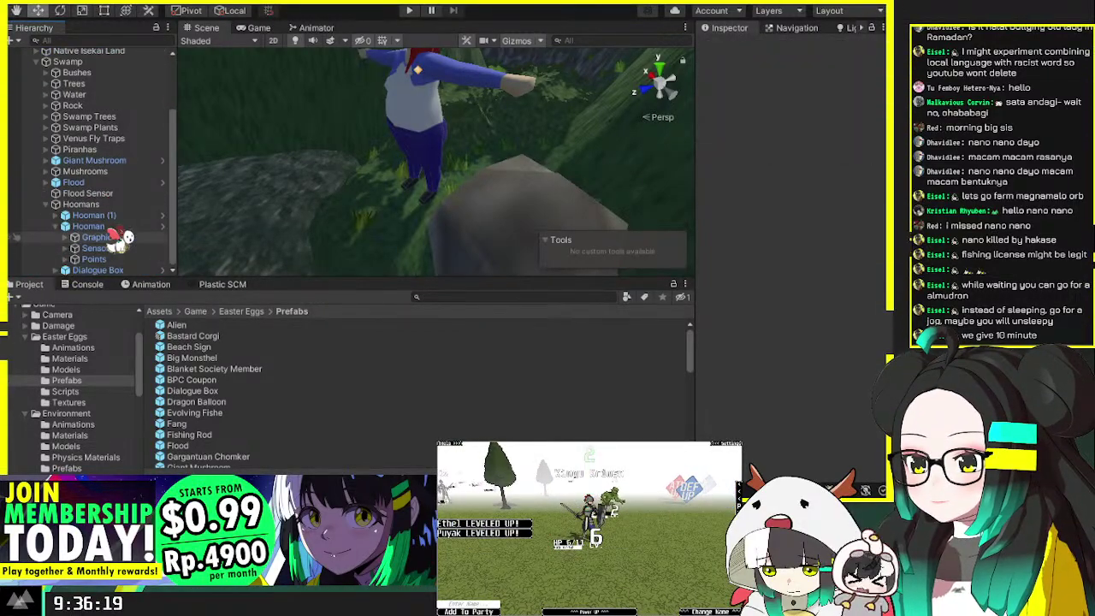
pyautogui.click(94, 269)
pyautogui.press('Delete')
# Step: Add the Dialogue Box prefab to Hooman and create an empty object named Dialogue Sensor under Hooman's Sensor
pyautogui.click(195, 390)
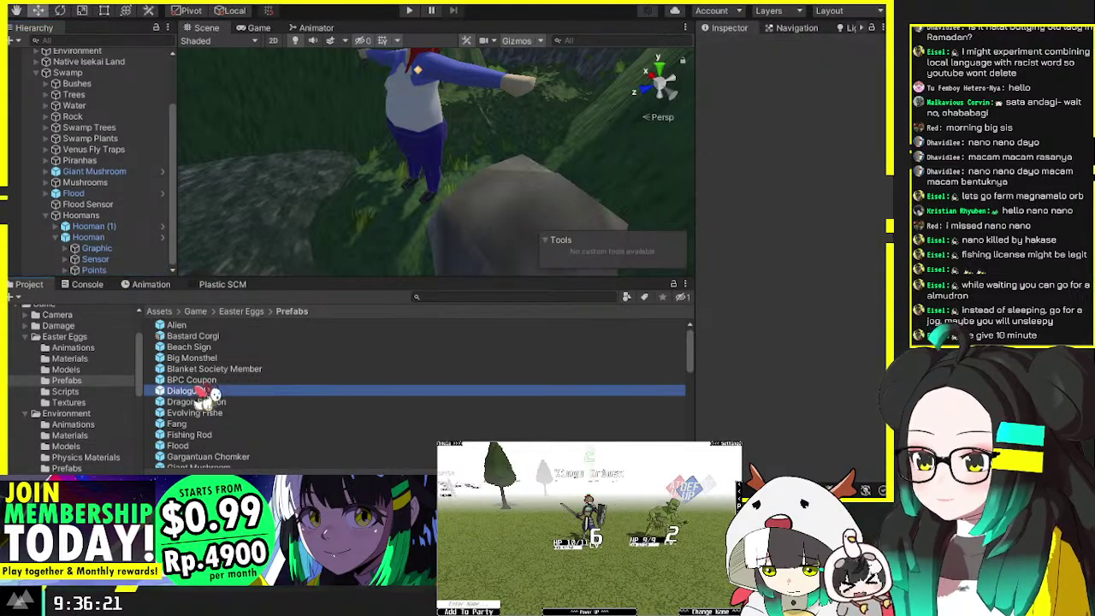
pyautogui.moveTo(205, 394); pyautogui.dragTo(101, 248)
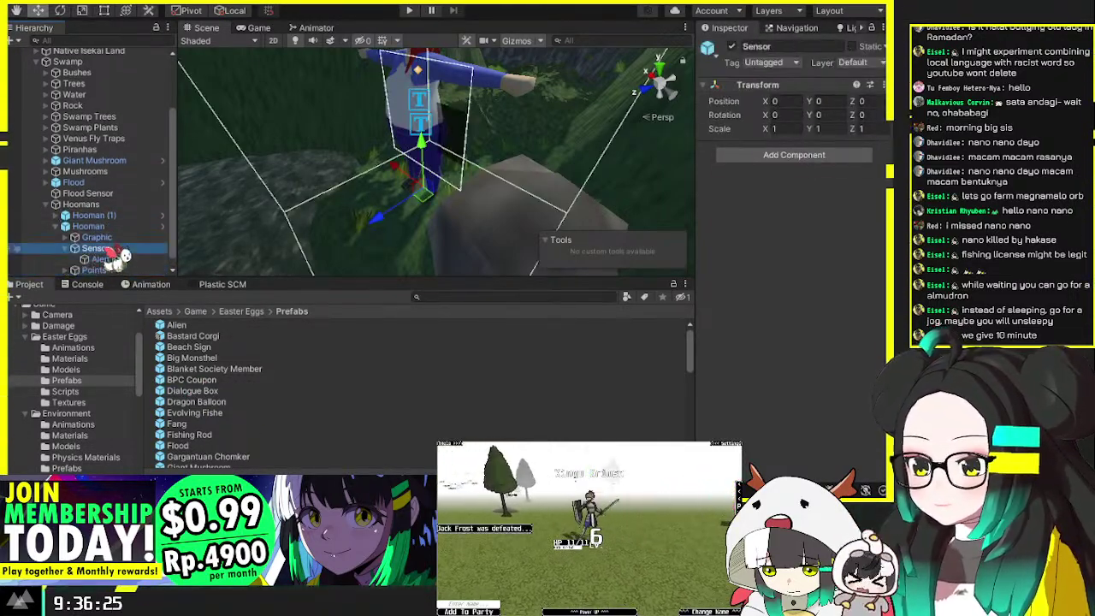
pyautogui.hotkey('alt', 'shift', 'n')
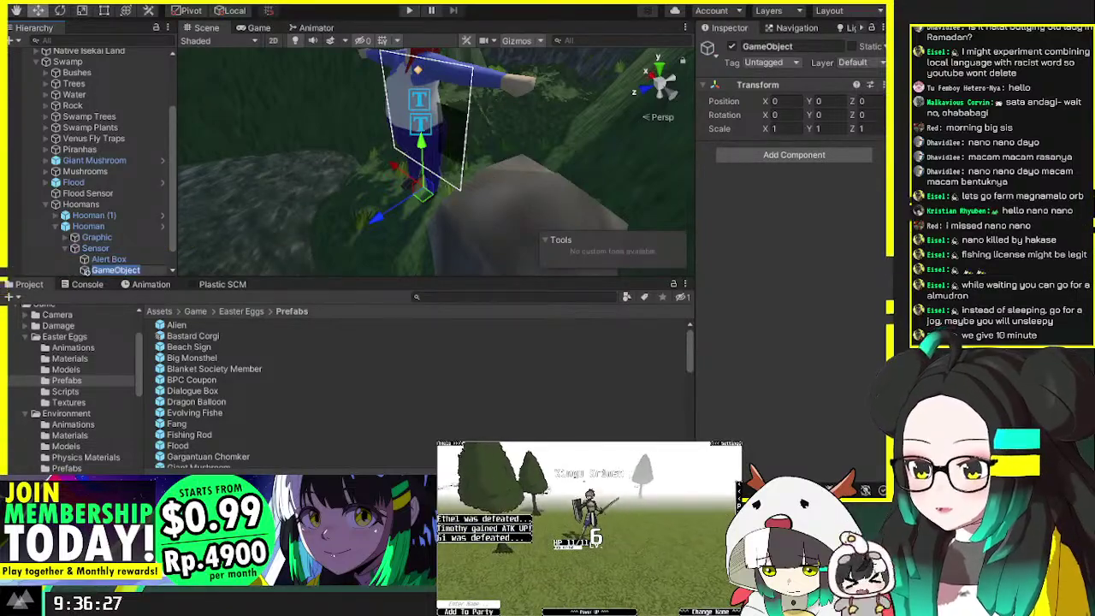
pyautogui.write('Dialog')
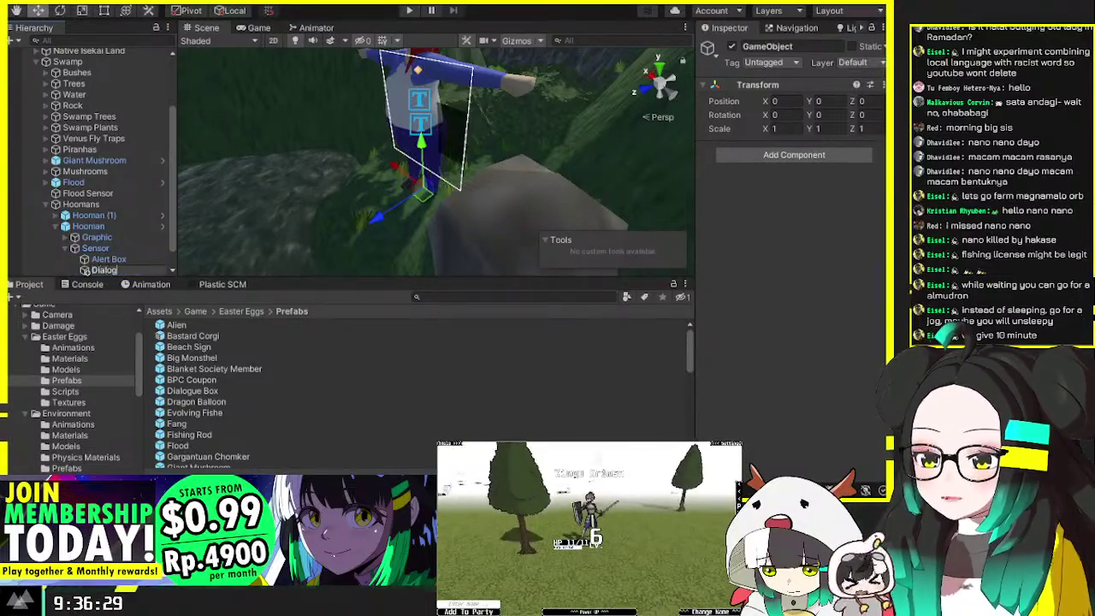
pyautogui.write('ue Sensor')
pyautogui.press('Return')
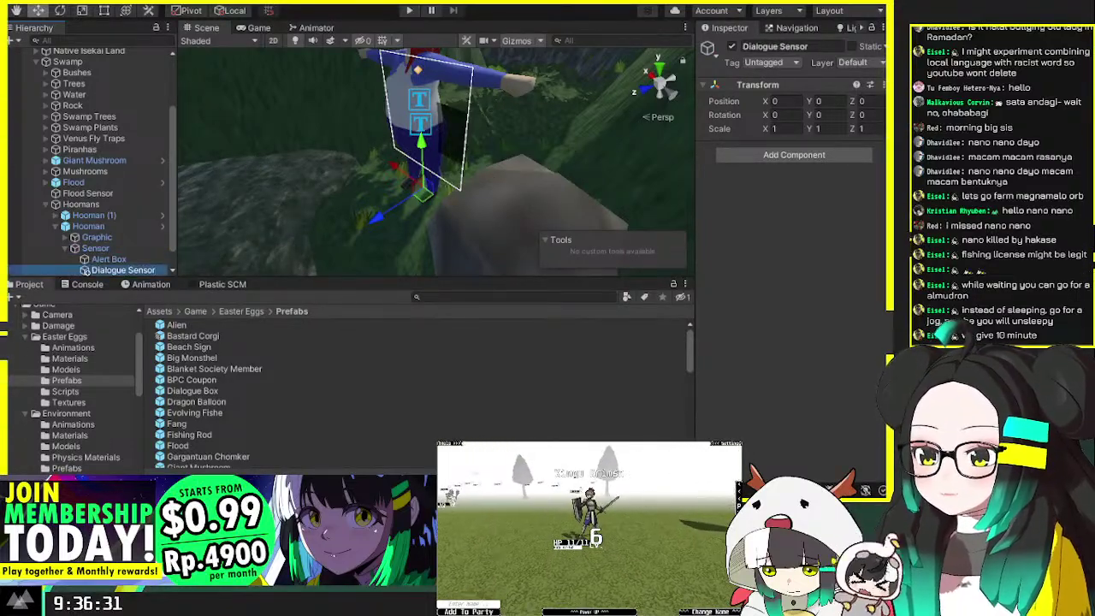
# Step: Make Dialogue Sensor static on the Sensor layer and add a Box Collider with Is Trigger enabled
pyautogui.click(850, 47)
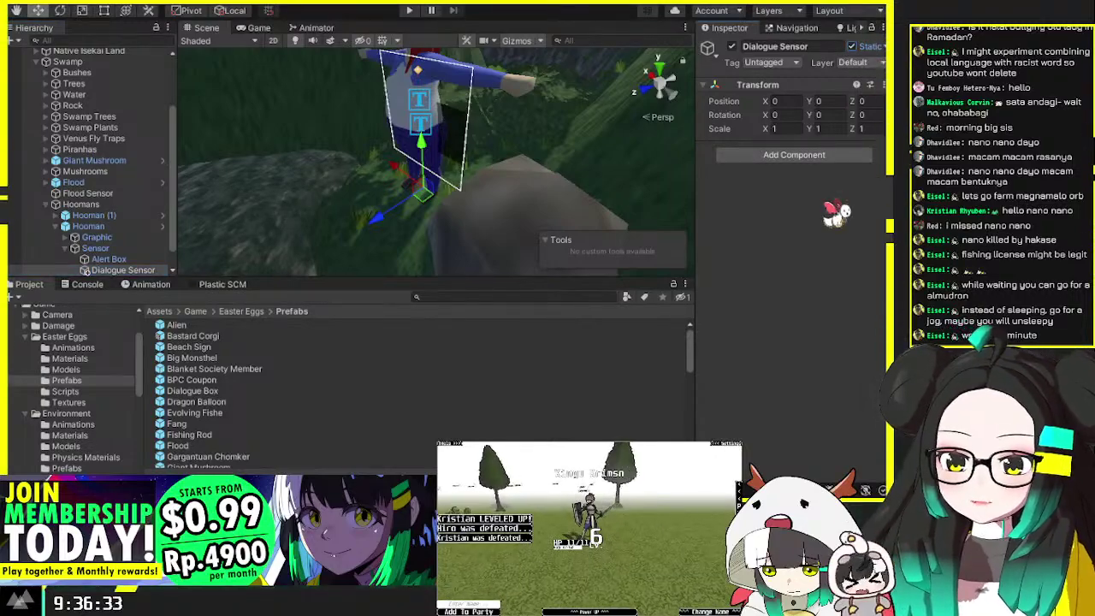
pyautogui.click(831, 161)
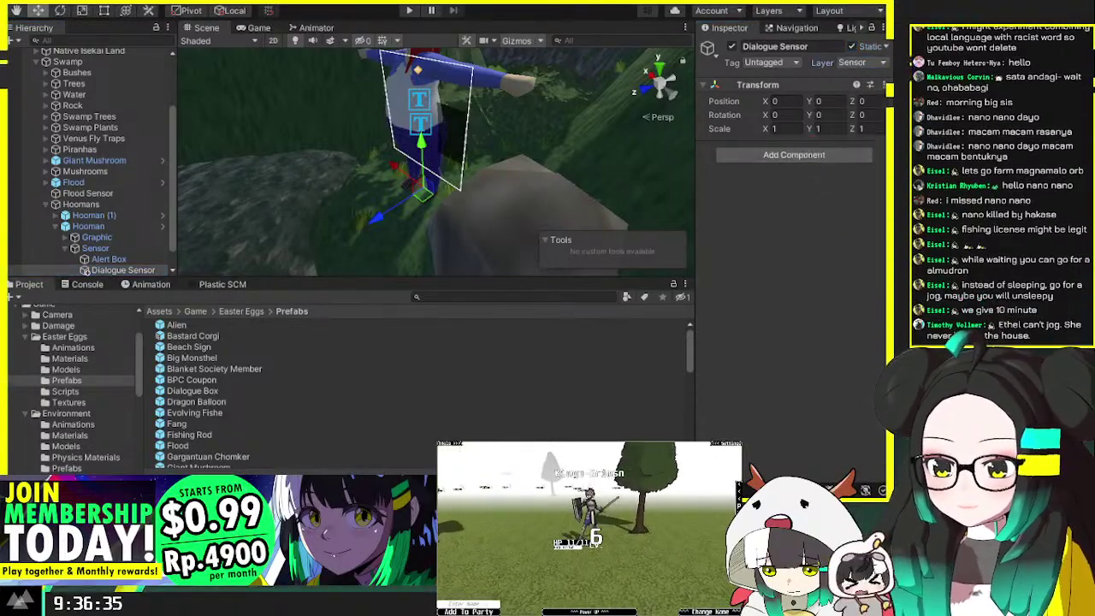
pyautogui.click(855, 194)
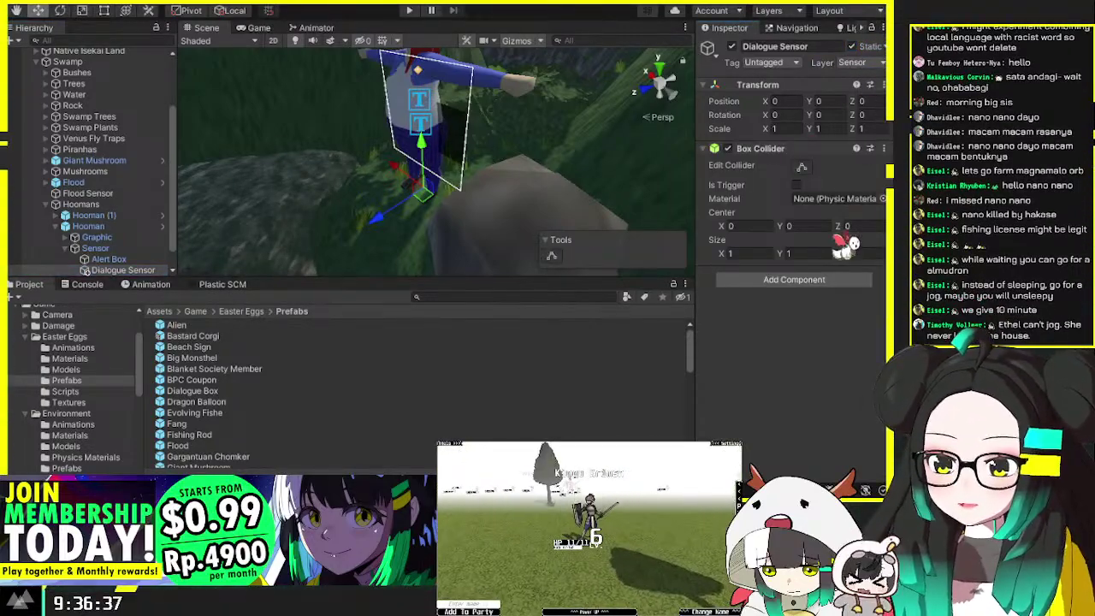
pyautogui.click(796, 185)
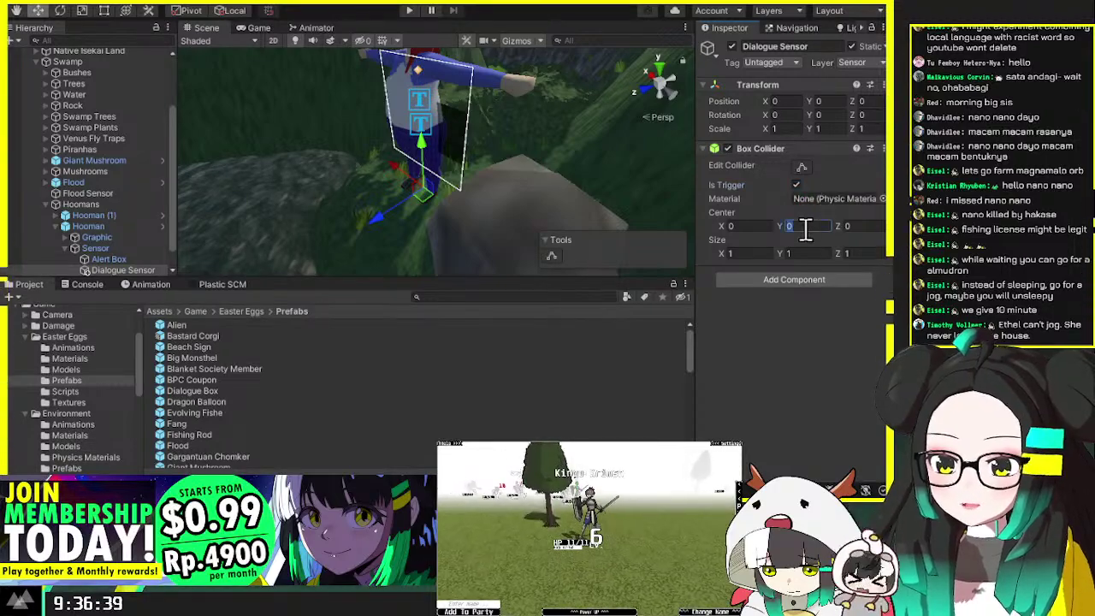
# Step: Set the Dialogue Sensor collider's center to Y 20 and Z 20 and its size to 40 on all axes
pyautogui.write('20')
pyautogui.press('Tab')
pyautogui.write('20')
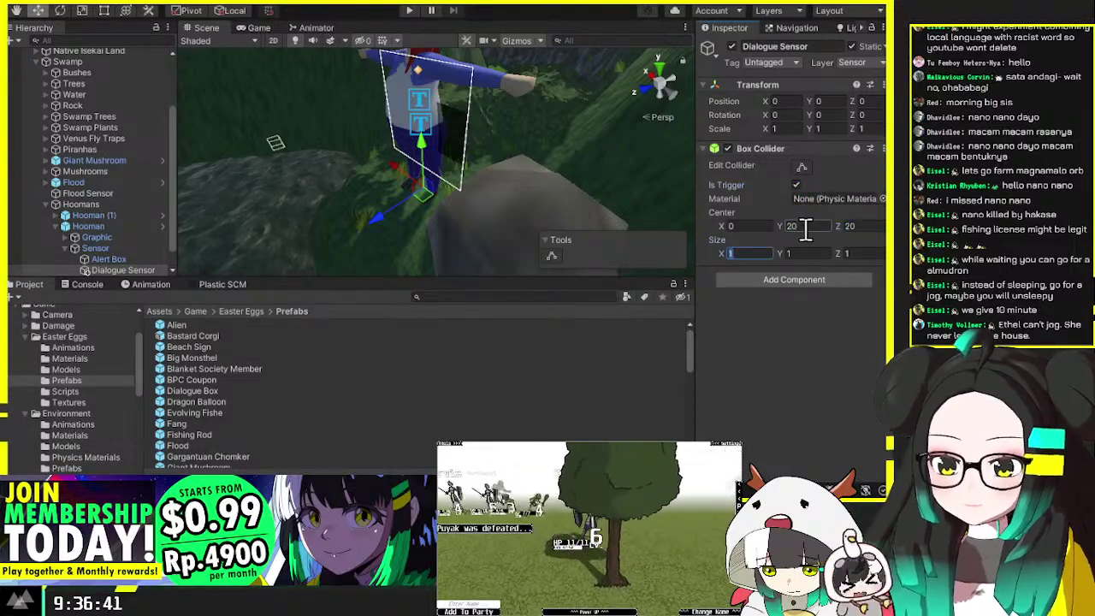
pyautogui.write('40')
pyautogui.press('Tab')
pyautogui.write('40')
pyautogui.press('Tab')
pyautogui.write('40')
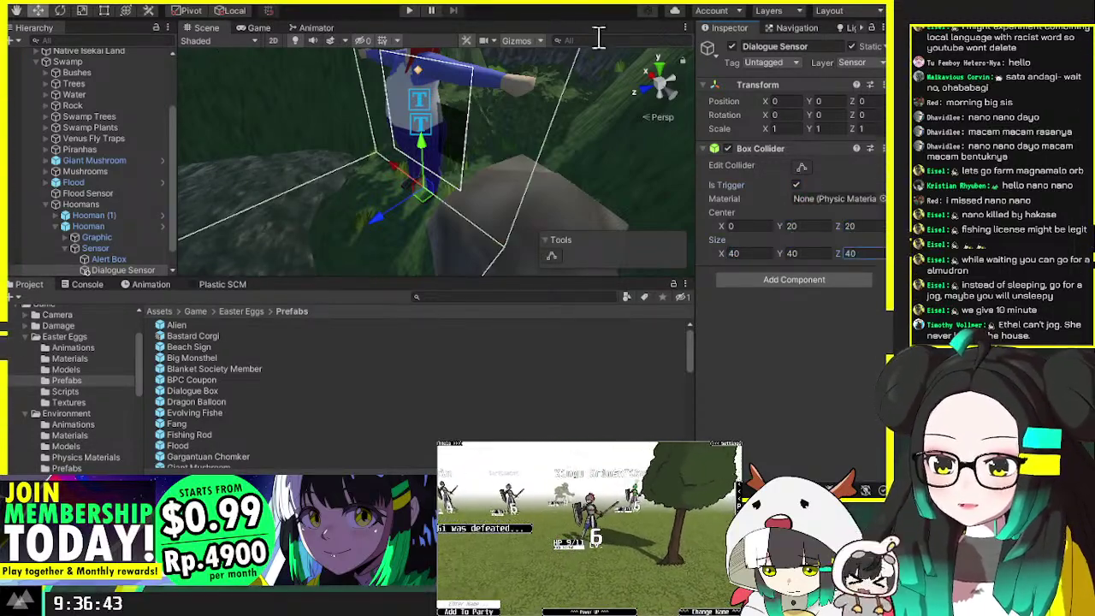
# Step: Add the Sensor script to Dialogue Sensor and set its target tag to Player
pyautogui.keyDown('alt'); pyautogui.moveTo(462, 128); pyautogui.dragTo(440, 171); pyautogui.keyUp('alt')
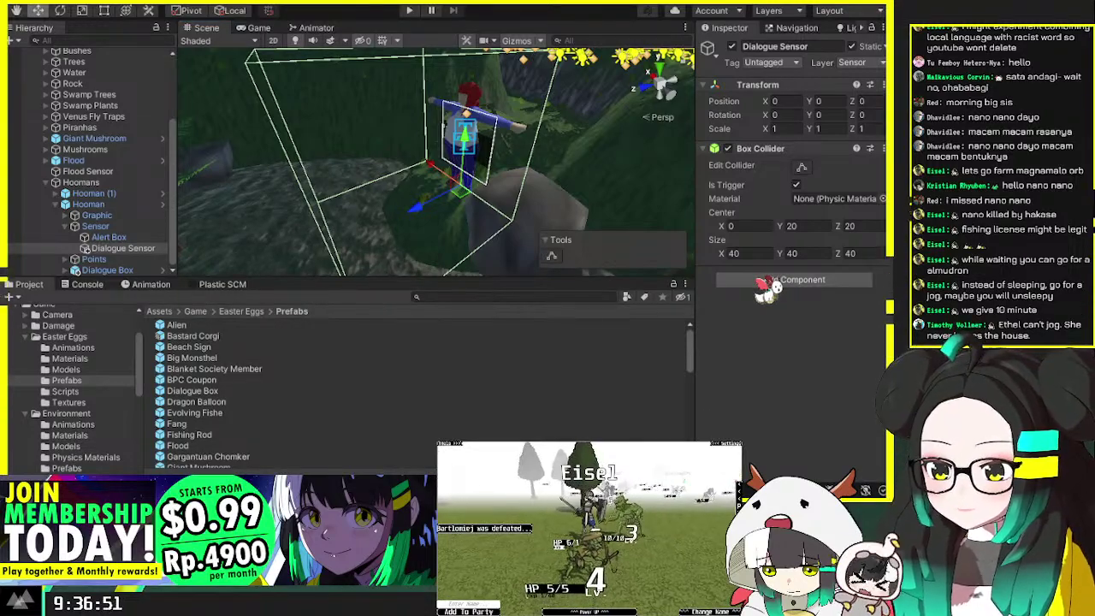
pyautogui.click(770, 280)
pyautogui.click(808, 328)
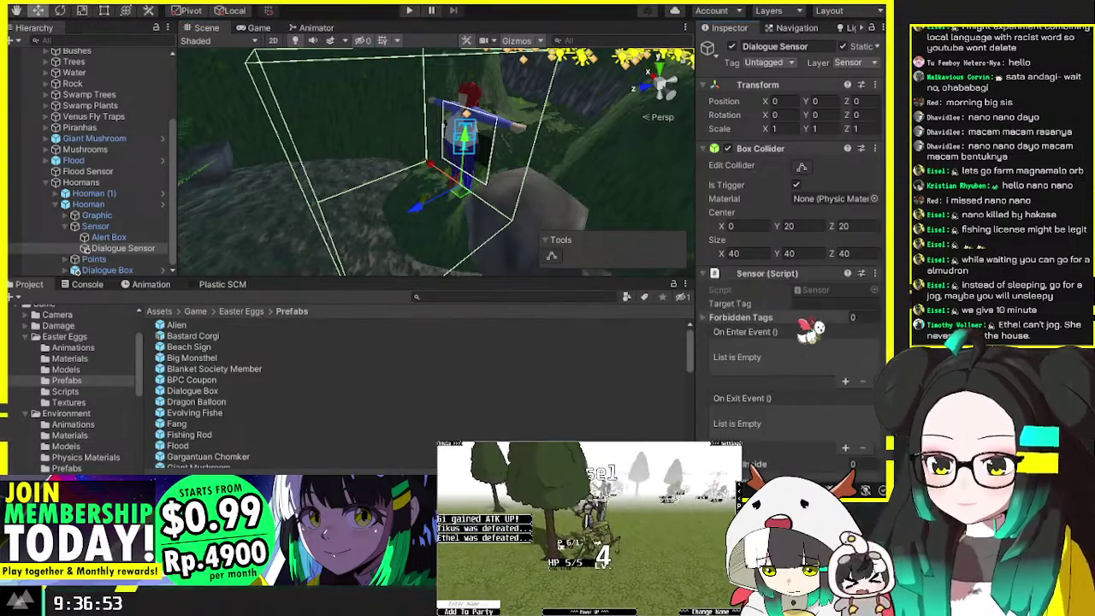
pyautogui.click(804, 304)
pyautogui.write('Player')
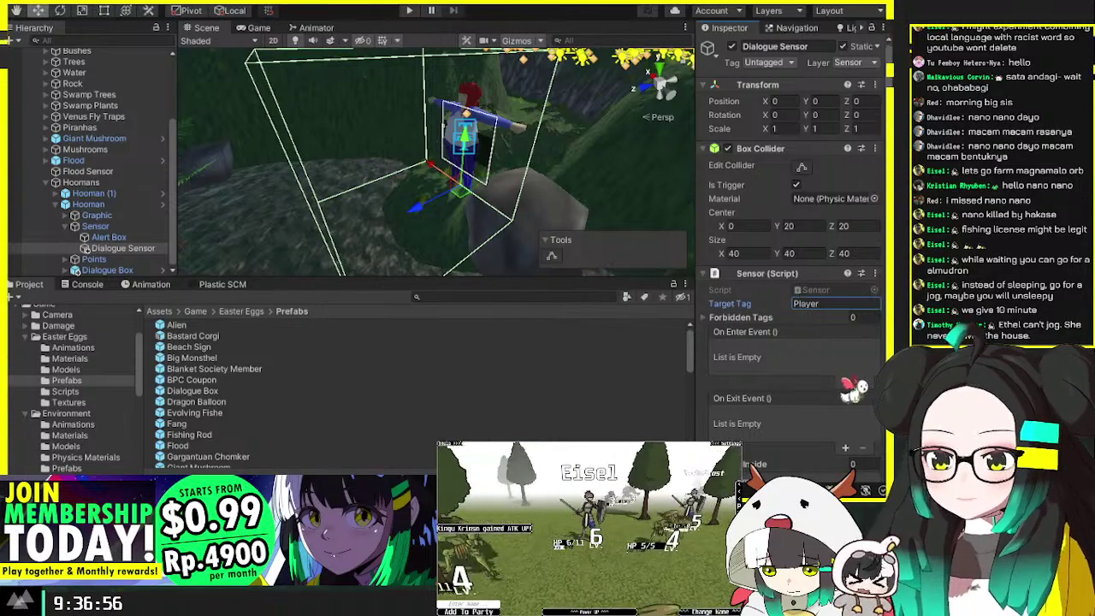
# Step: Add an On Enter event entry on Dialogue Sensor that calls GameObject.SetActive on Hooman's Dialogue Box
pyautogui.click(845, 381)
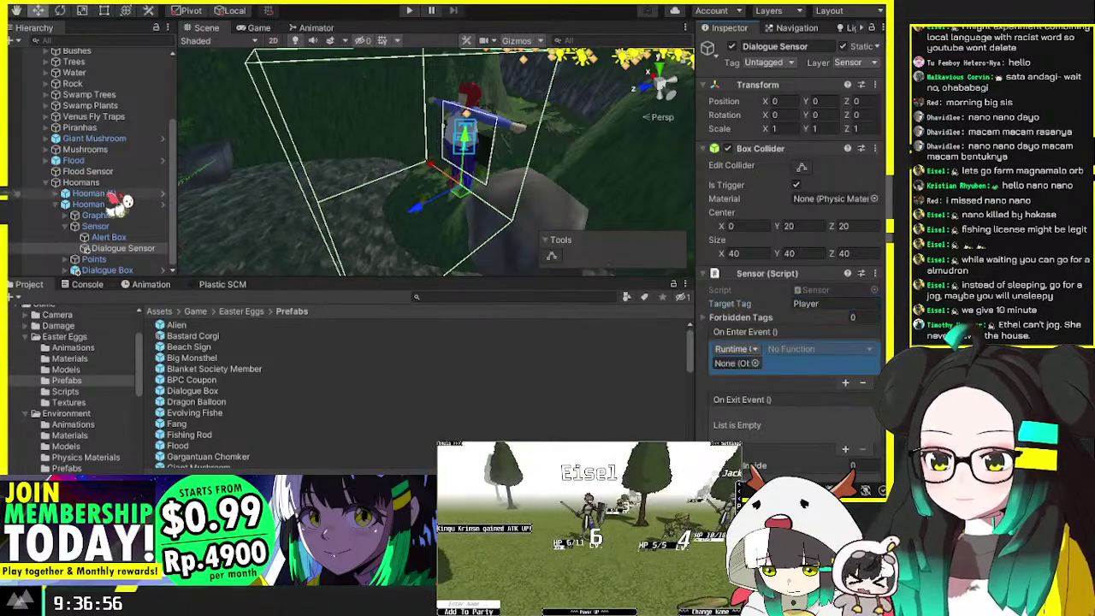
pyautogui.moveTo(120, 272); pyautogui.dragTo(735, 363)
pyautogui.click(811, 348)
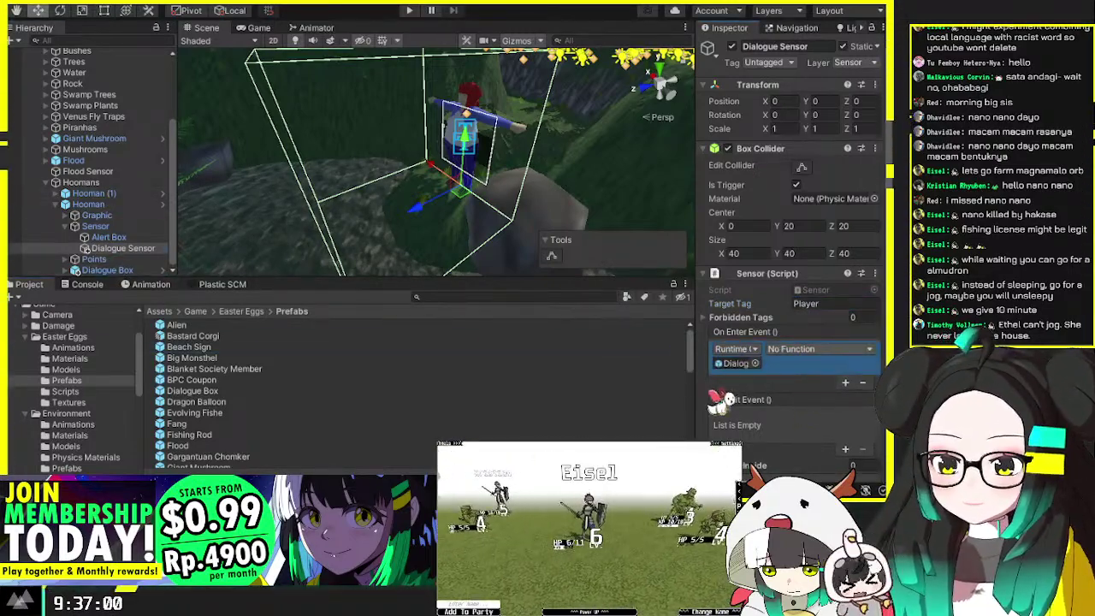
pyautogui.click(789, 398)
# Step: Add a second On Enter entry calling GameObject.SetActive unticked on Dialogue Sensor, and tick the Dialogue Box entry's SetActive value
pyautogui.click(845, 382)
pyautogui.moveTo(104, 237); pyautogui.dragTo(736, 398)
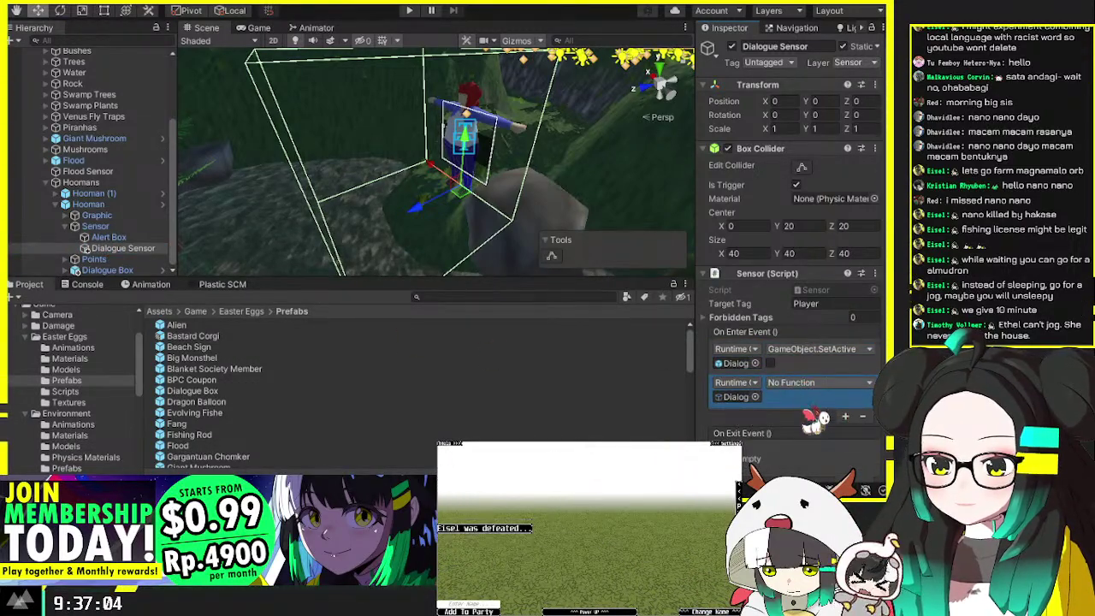
pyautogui.click(819, 382)
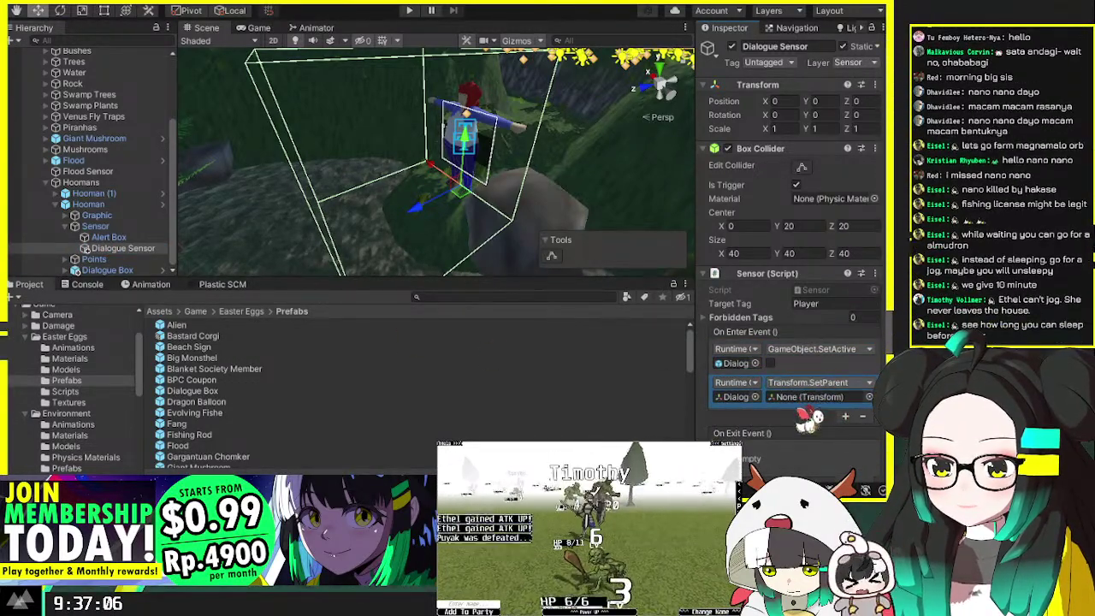
pyautogui.click(819, 382)
pyautogui.click(821, 407)
pyautogui.click(769, 363)
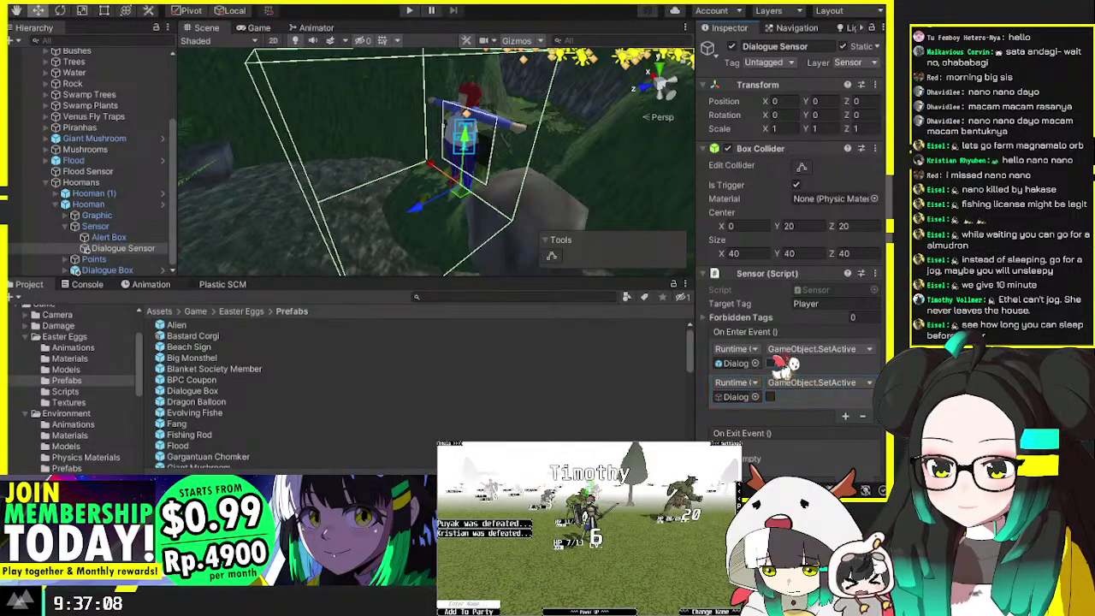
pyautogui.scroll(-3, 785, 376)
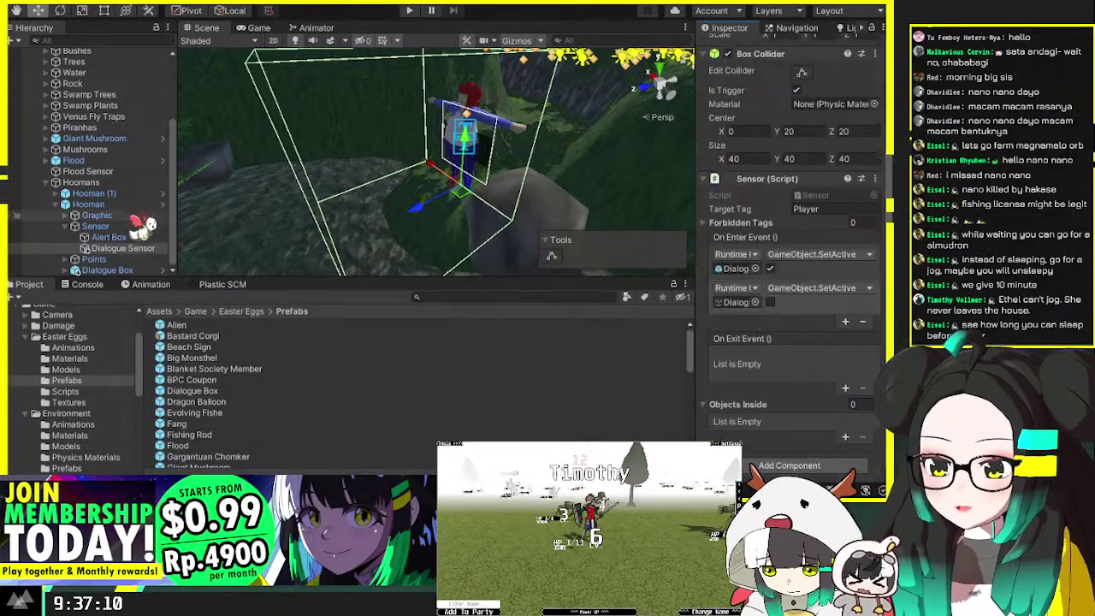
# Step: Set the Dialogue Box's Z position to 10 and change its Name text to "Person"
pyautogui.click(103, 270)
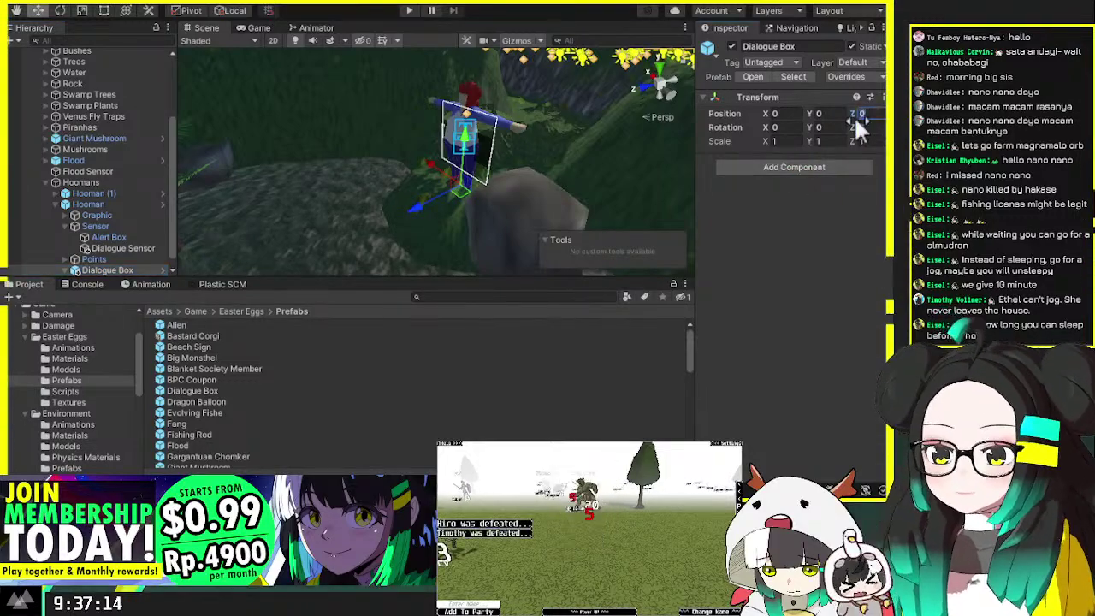
pyautogui.write('10')
pyautogui.click(66, 269)
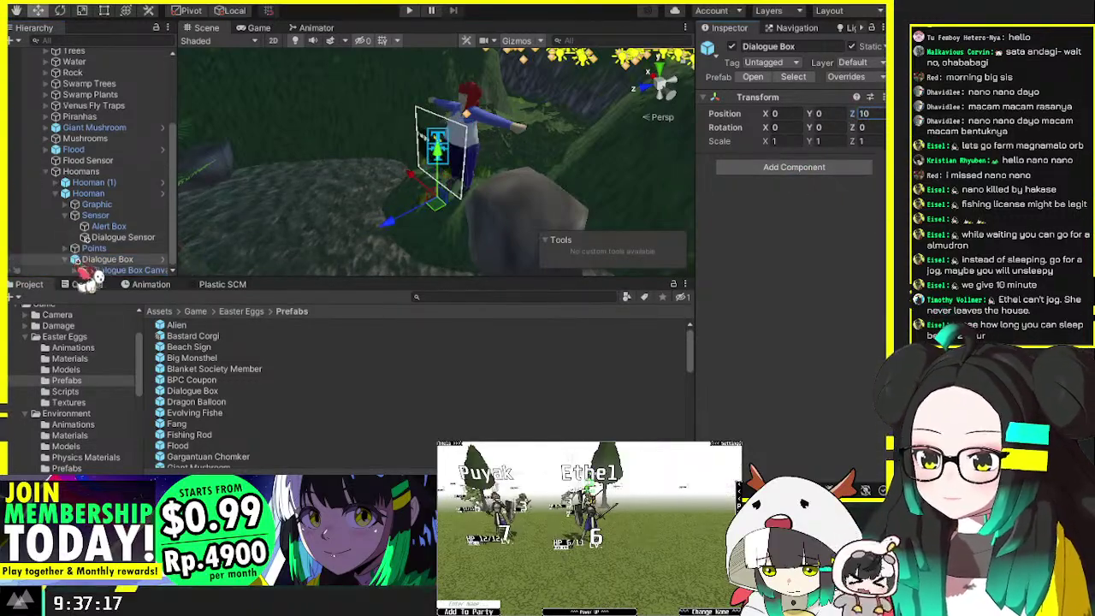
pyautogui.click(85, 270)
pyautogui.scroll(-1, 94, 248)
pyautogui.click(112, 259)
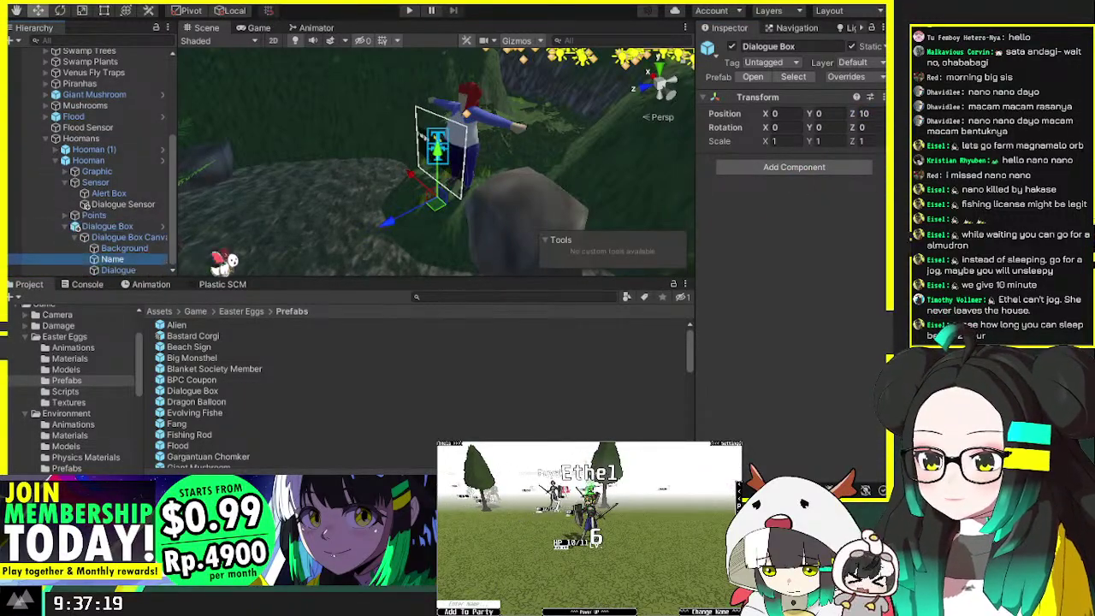
pyautogui.scroll(-3, 795, 231)
pyautogui.scroll(3, 795, 231)
pyautogui.moveTo(415, 201); pyautogui.dragTo(569, 192, button='right')
pyautogui.click(757, 197)
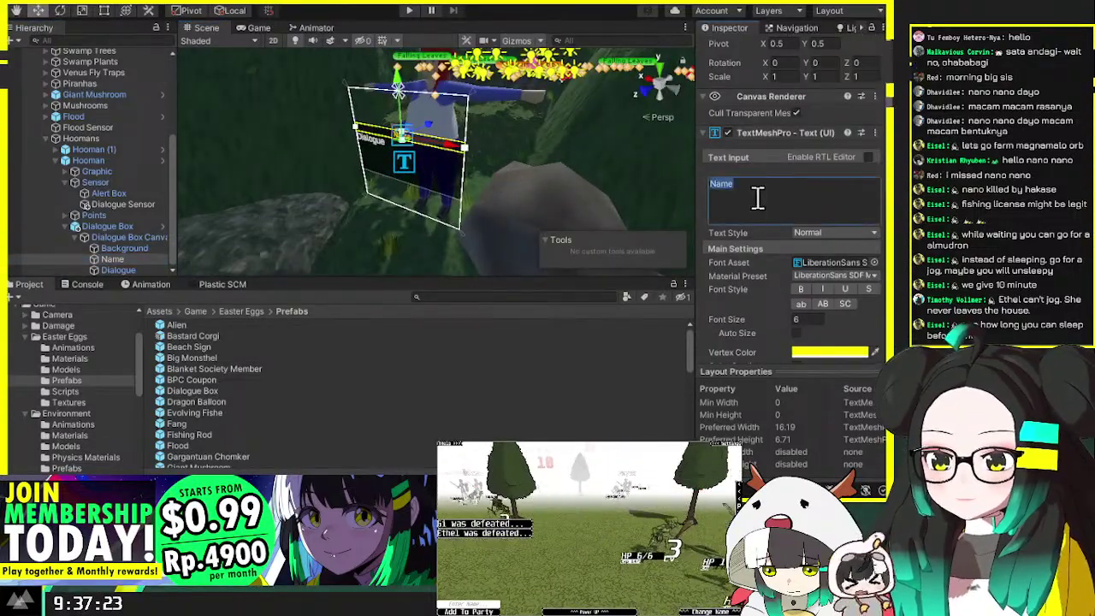
pyautogui.click(753, 197)
pyautogui.write('Peps')
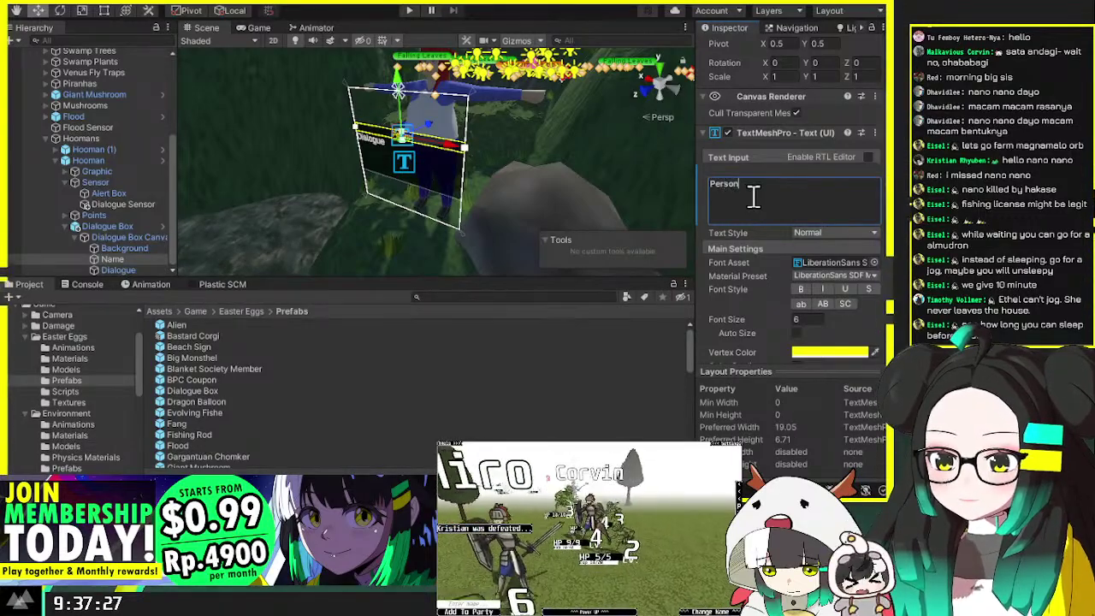
# Step: Replace the Dialogue object's placeholder text with "I need to go back to town but I can't cross the water!"
pyautogui.click(118, 269)
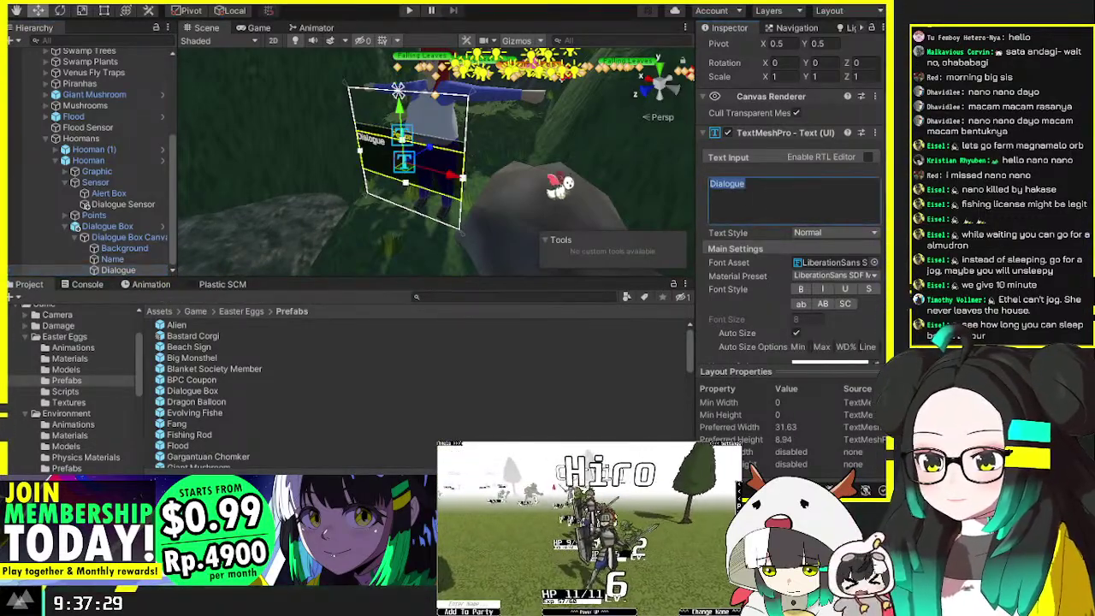
pyautogui.press('BackSpace')
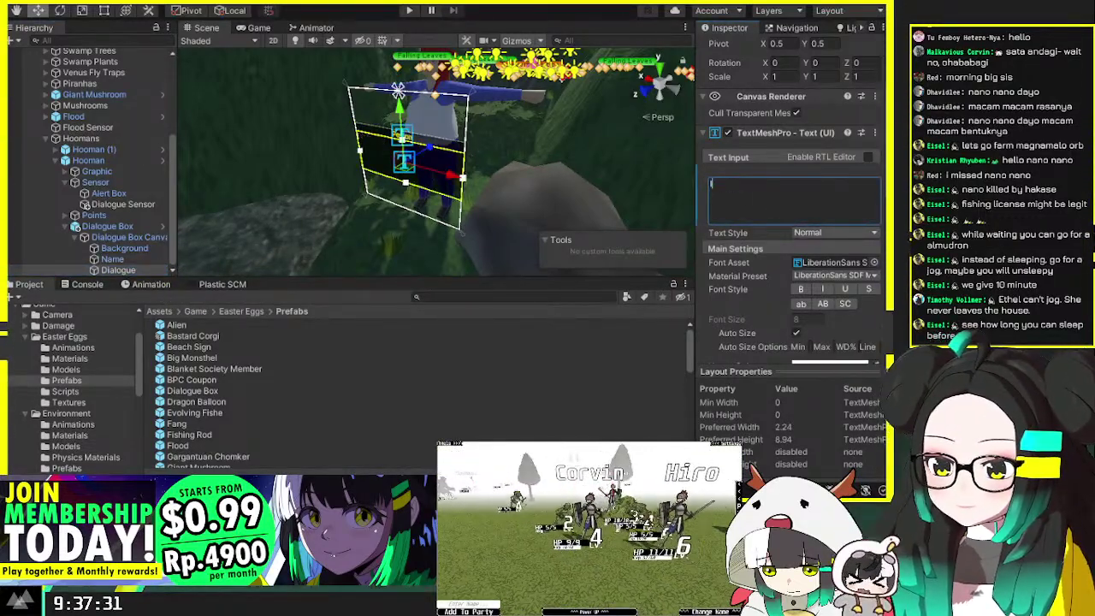
pyautogui.write('I need to ')
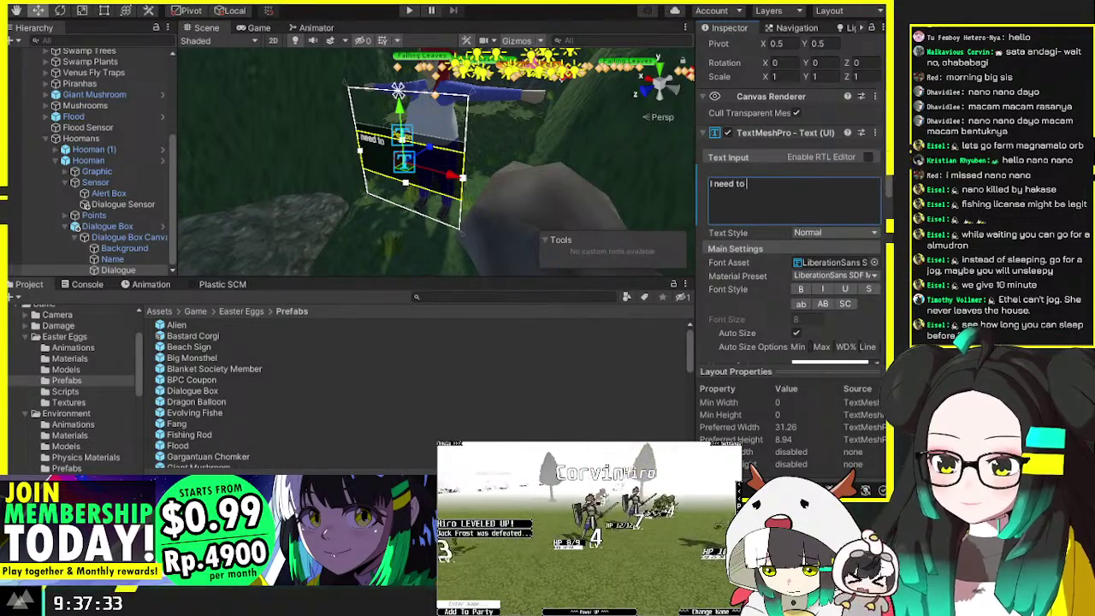
pyautogui.write('go back to town but')
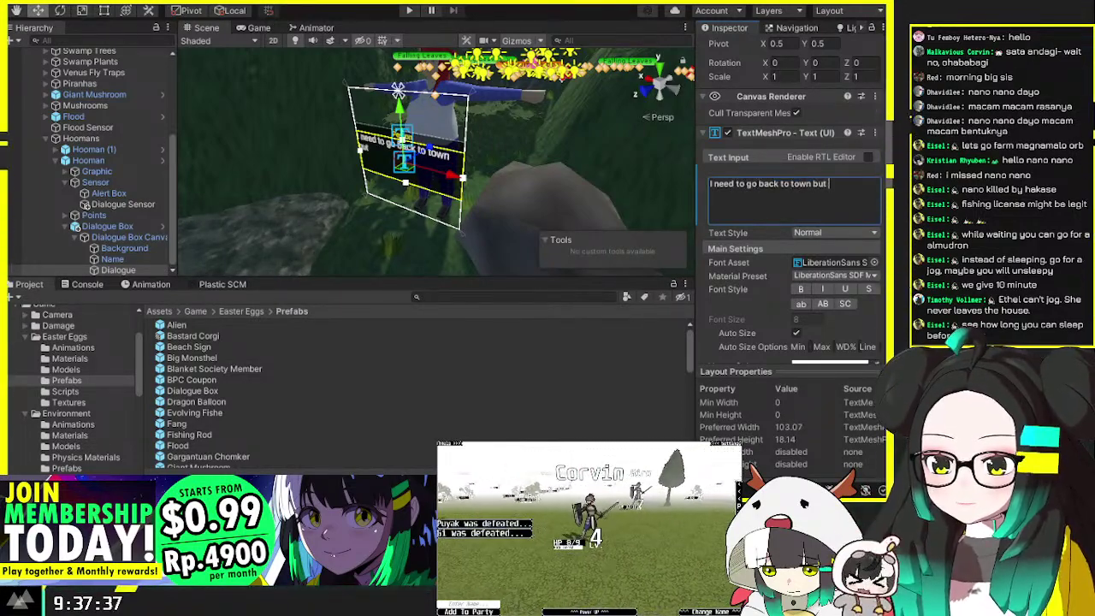
pyautogui.write(" I can't ")
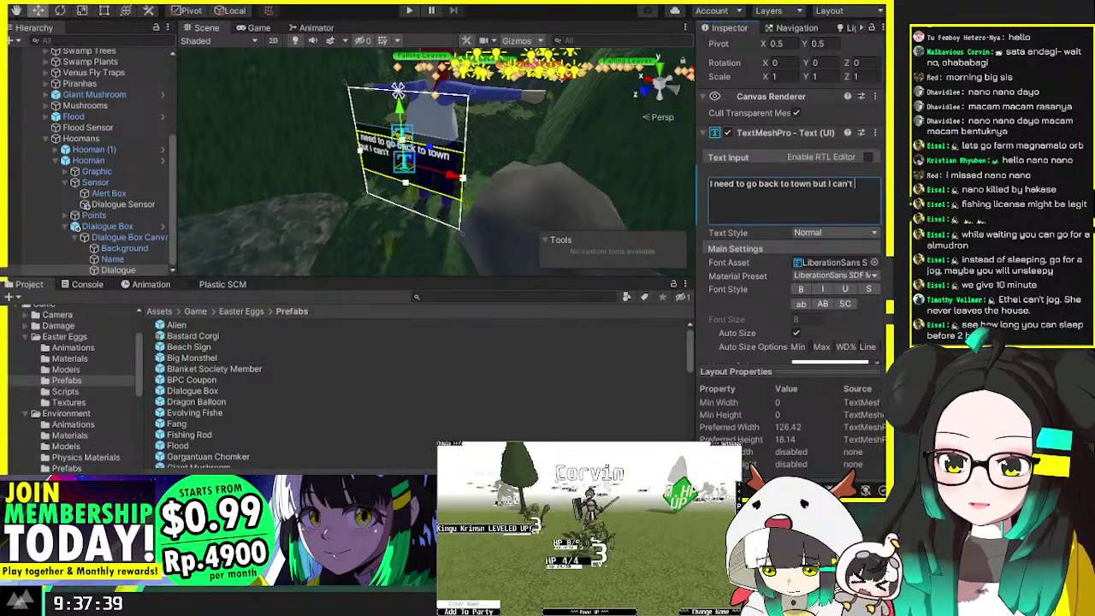
pyautogui.write('cross the wat')
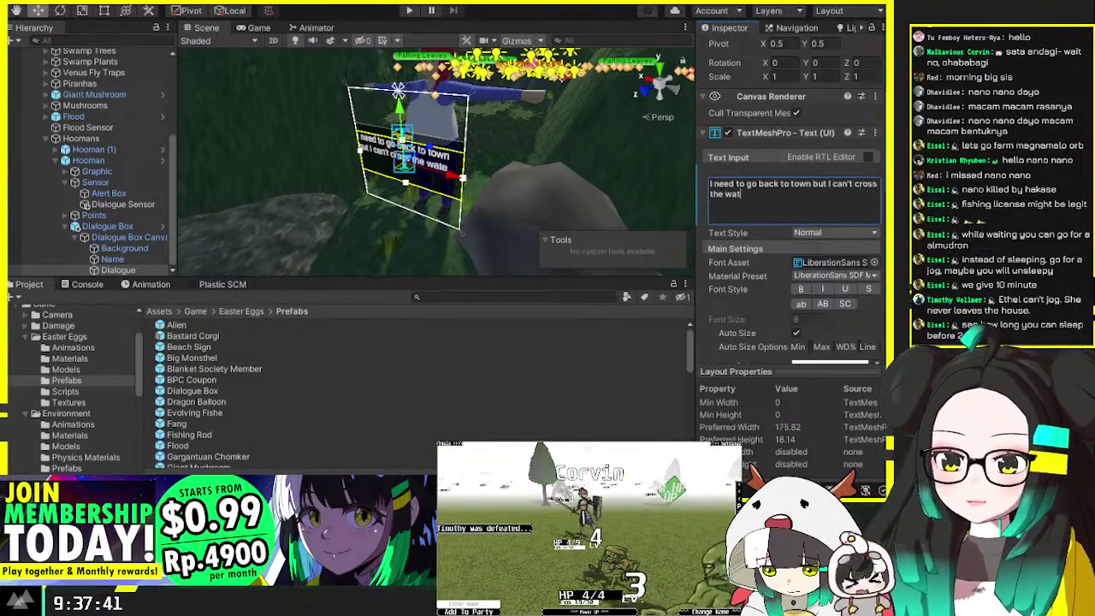
pyautogui.write('er!')
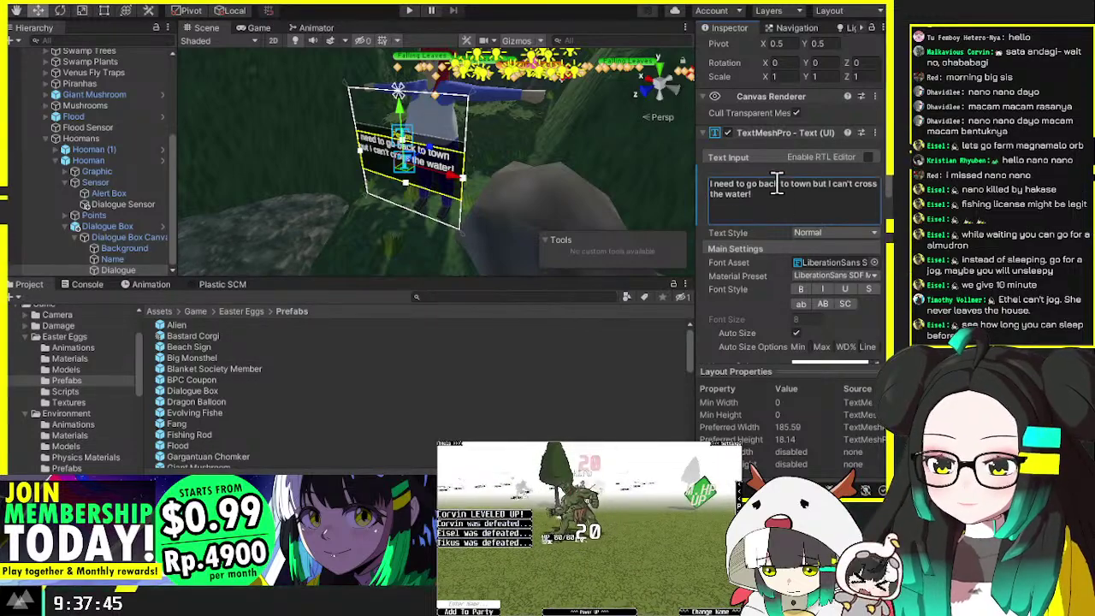
# Step: Continue the Dialogue text with "I don't want to get wet!" and, on a new line, "Can you help me build a bridge?"
pyautogui.write(" I don't")
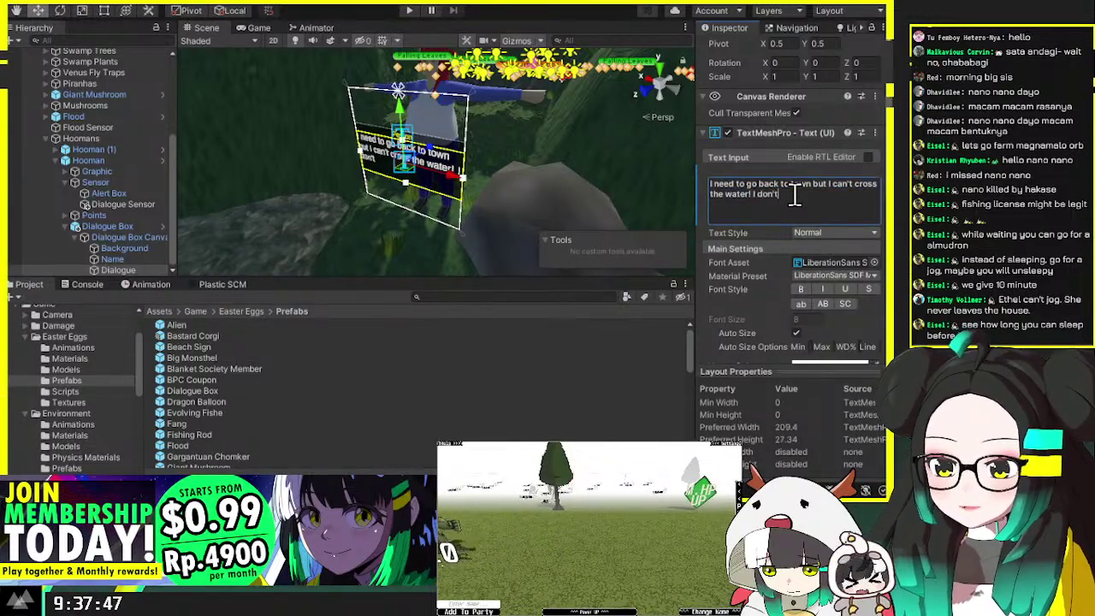
pyautogui.write(' want to get')
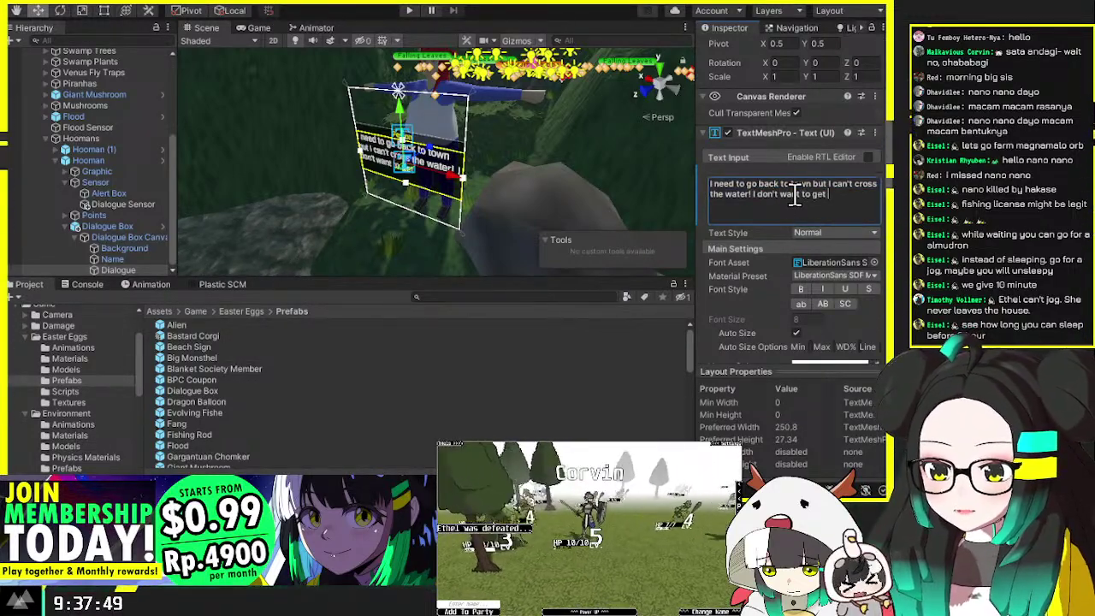
pyautogui.write(' wet! ')
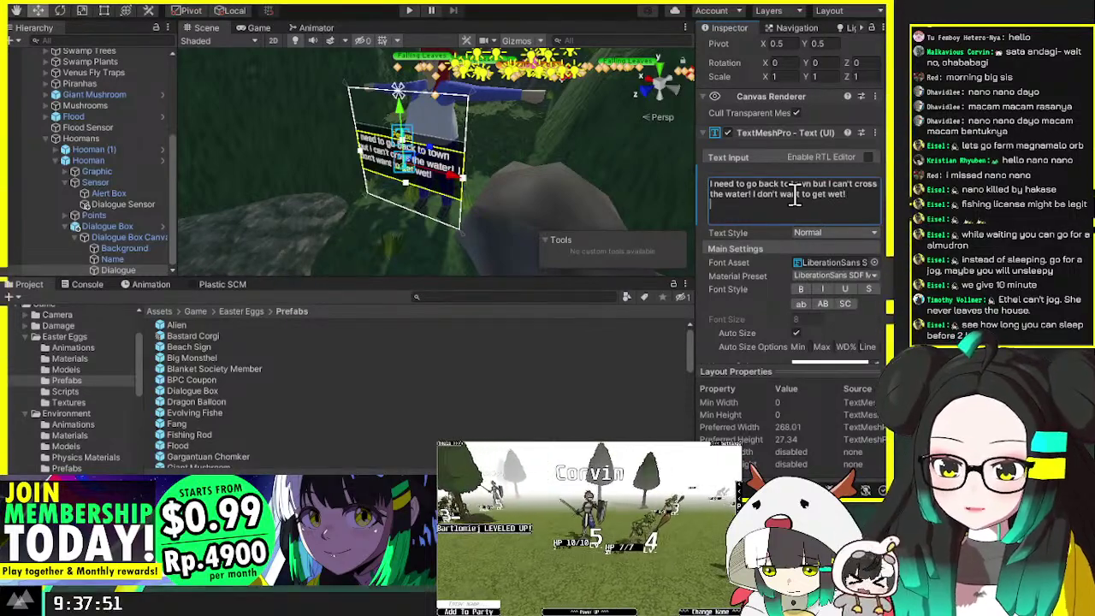
pyautogui.write('Can you help')
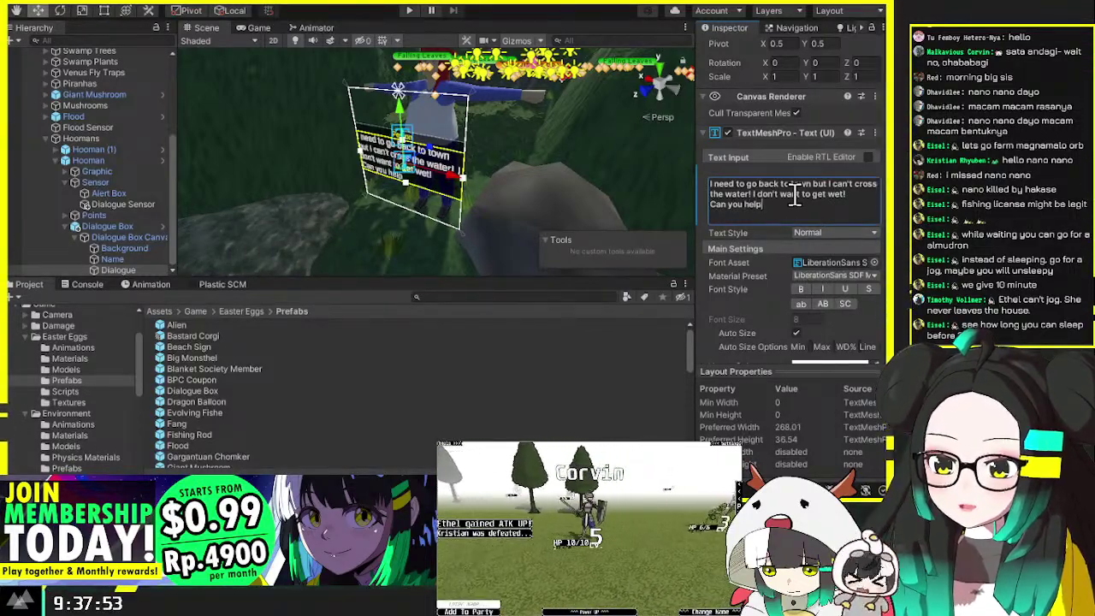
pyautogui.write(' me bu')
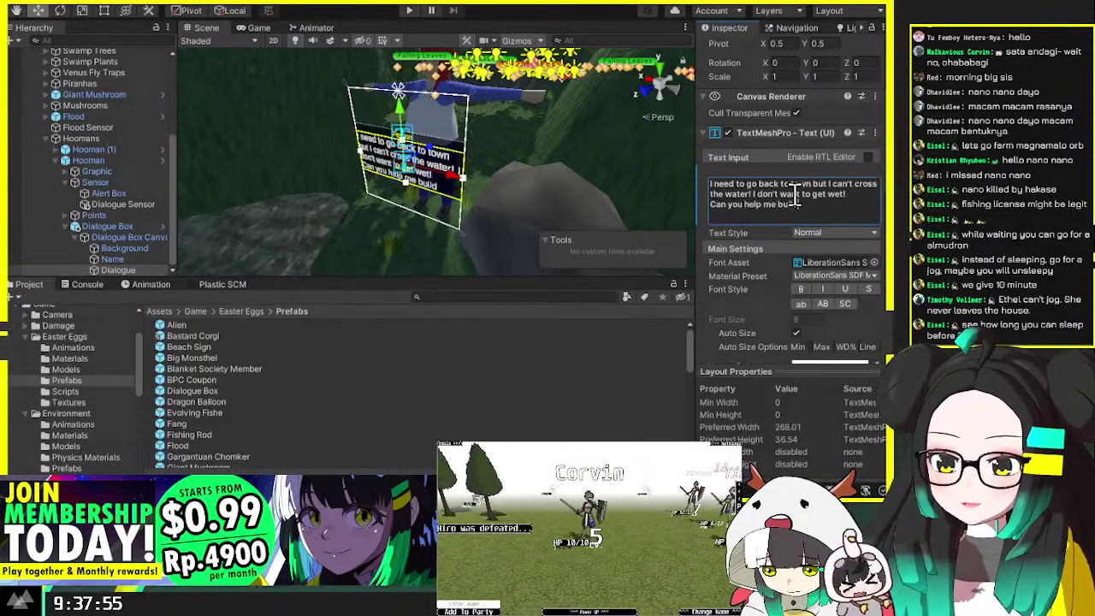
pyautogui.write('ild a bridge?')
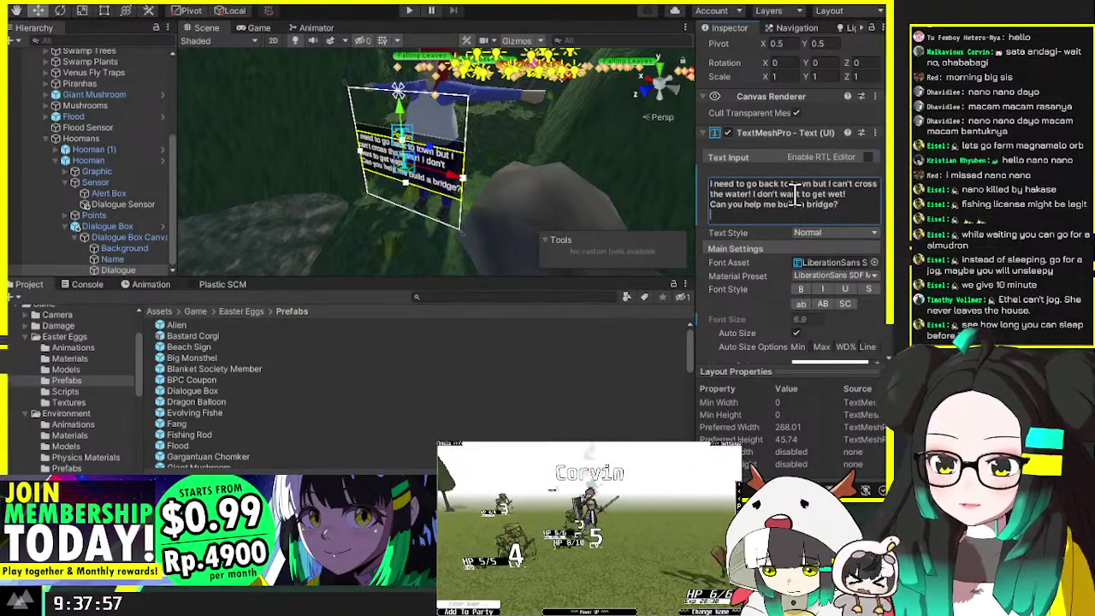
# Step: End the Dialogue text with "*Quest Denied*" on its own line after a blank line
pyautogui.press('Return')
pyautogui.write('*')
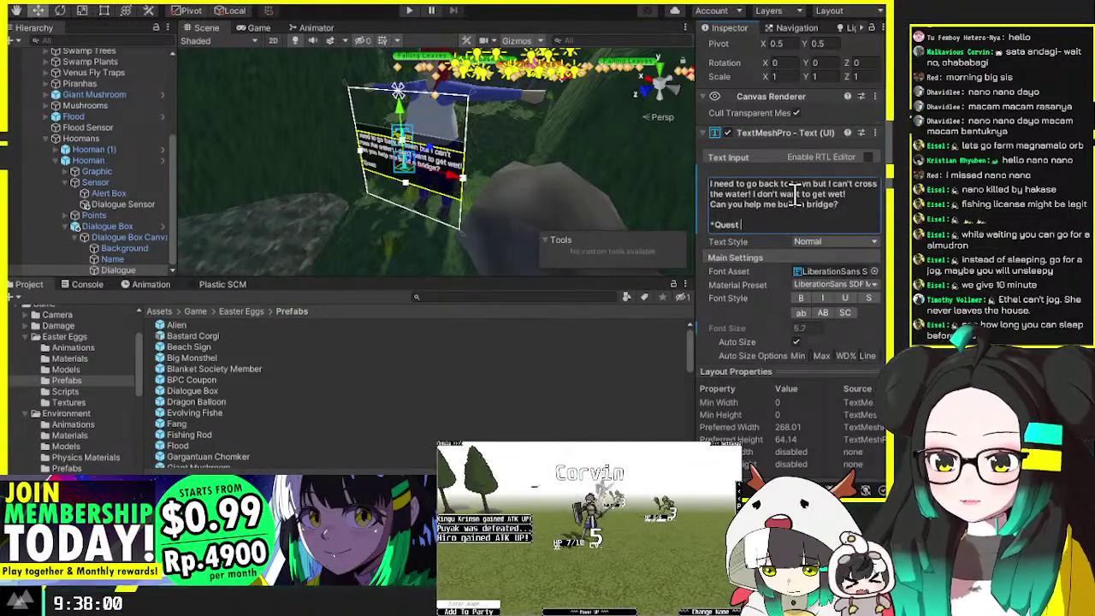
pyautogui.write('Quest d')
pyautogui.press('BackSpace')
pyautogui.write('Denied')
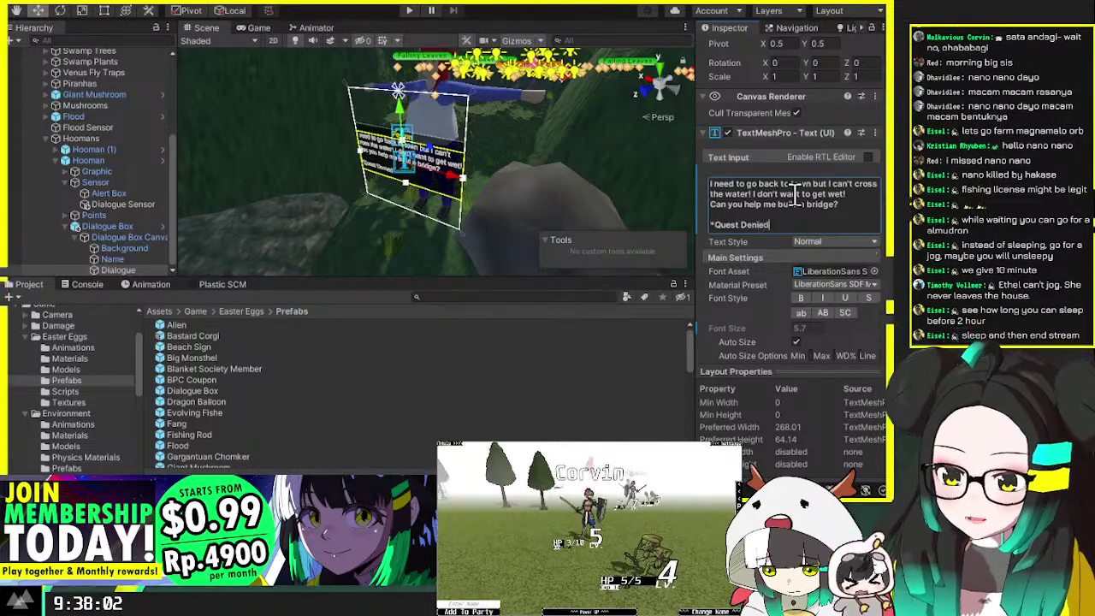
pyautogui.write('*')
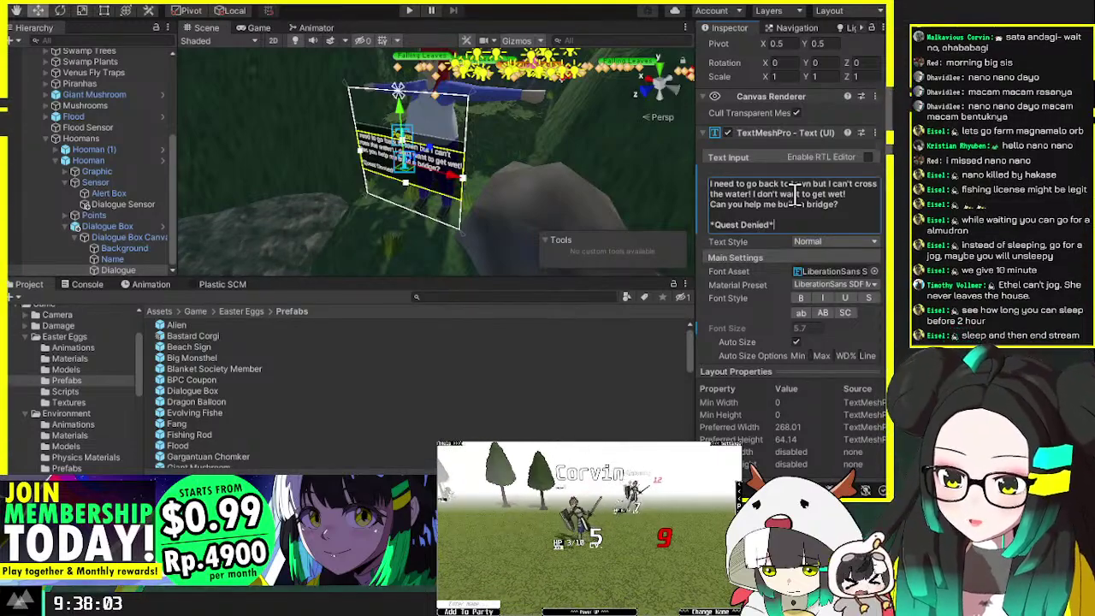
# Step: Add an On Die event entry on Hooman that calls GameObject.SetActive unticked on its Dialogue Box
pyautogui.click(128, 237)
pyautogui.click(120, 225)
pyautogui.click(137, 160)
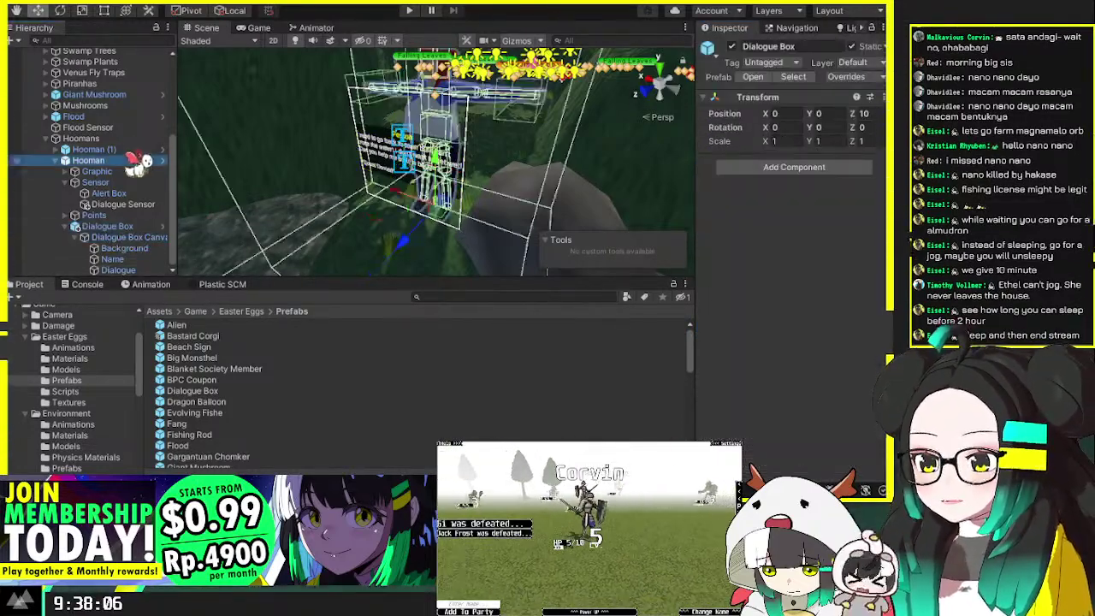
pyautogui.scroll(-10, 758, 207)
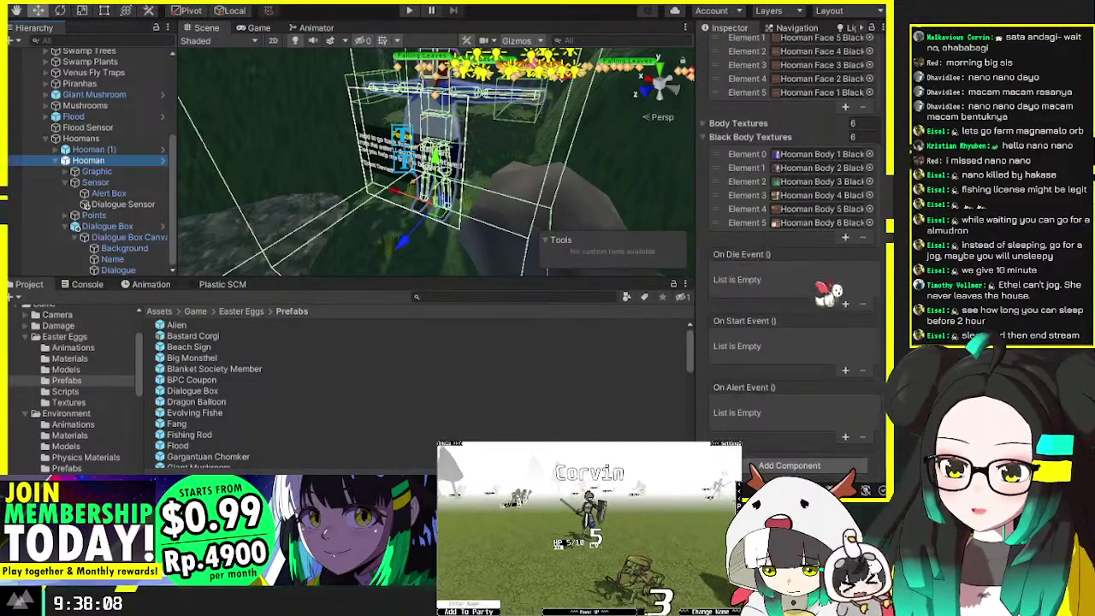
pyautogui.click(845, 303)
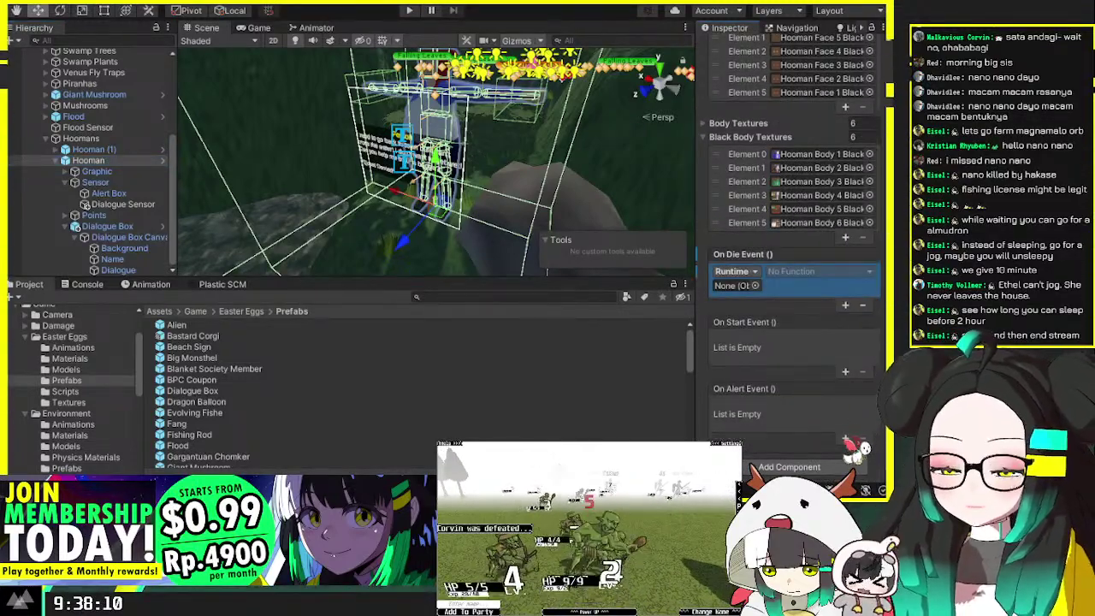
pyautogui.moveTo(141, 237); pyautogui.dragTo(735, 284)
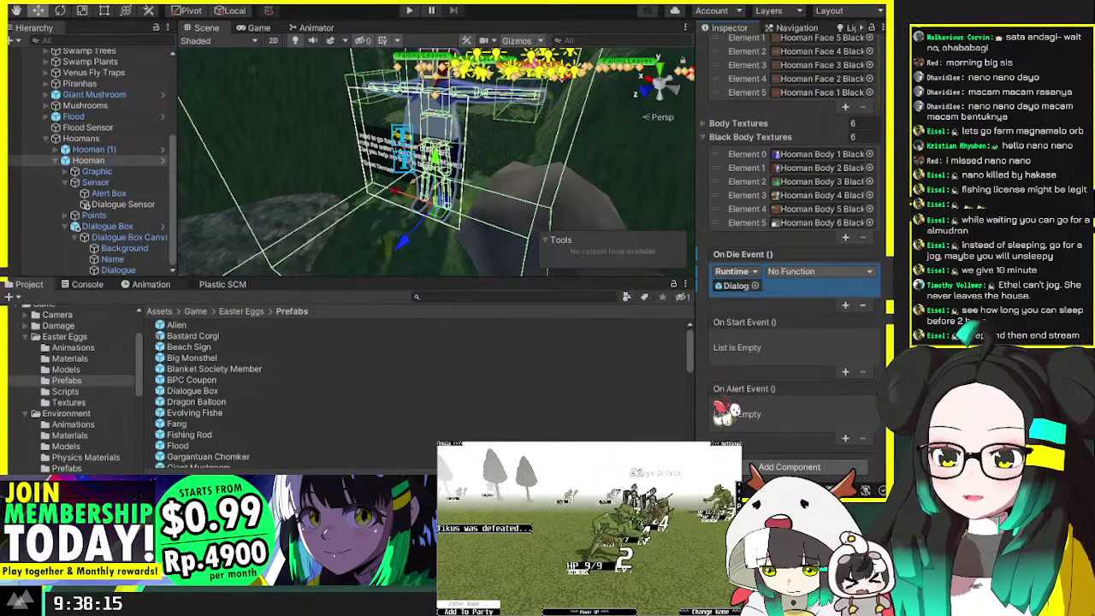
pyautogui.click(783, 328)
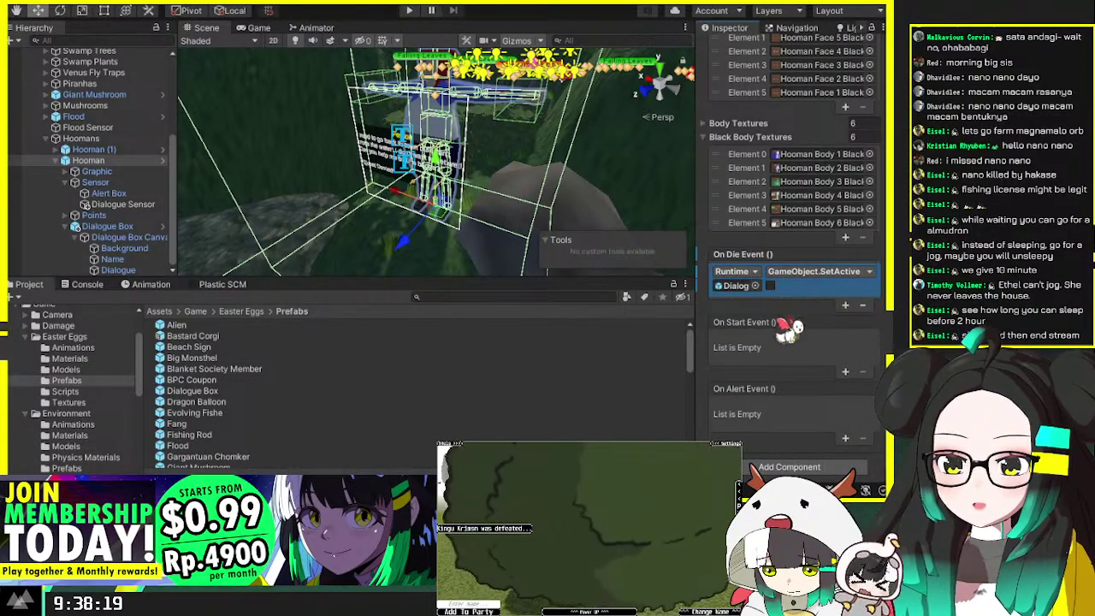
# Step: Deactivate Hooman's Dialogue Box object and playtest the swamp level
pyautogui.click(107, 226)
pyautogui.click(732, 46)
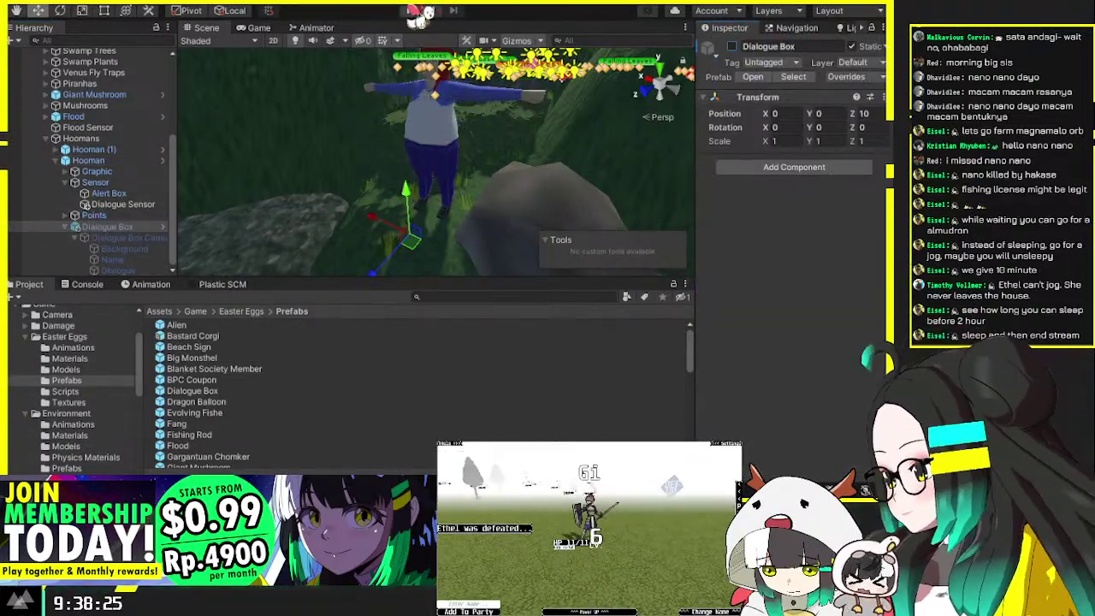
pyautogui.click(418, 11)
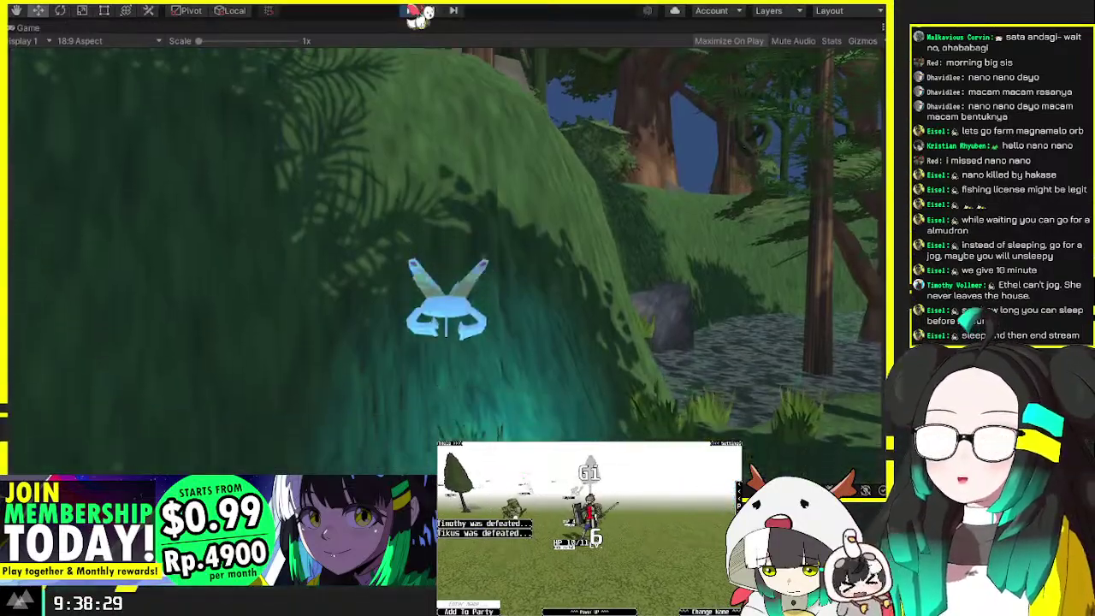
pyautogui.press('w')
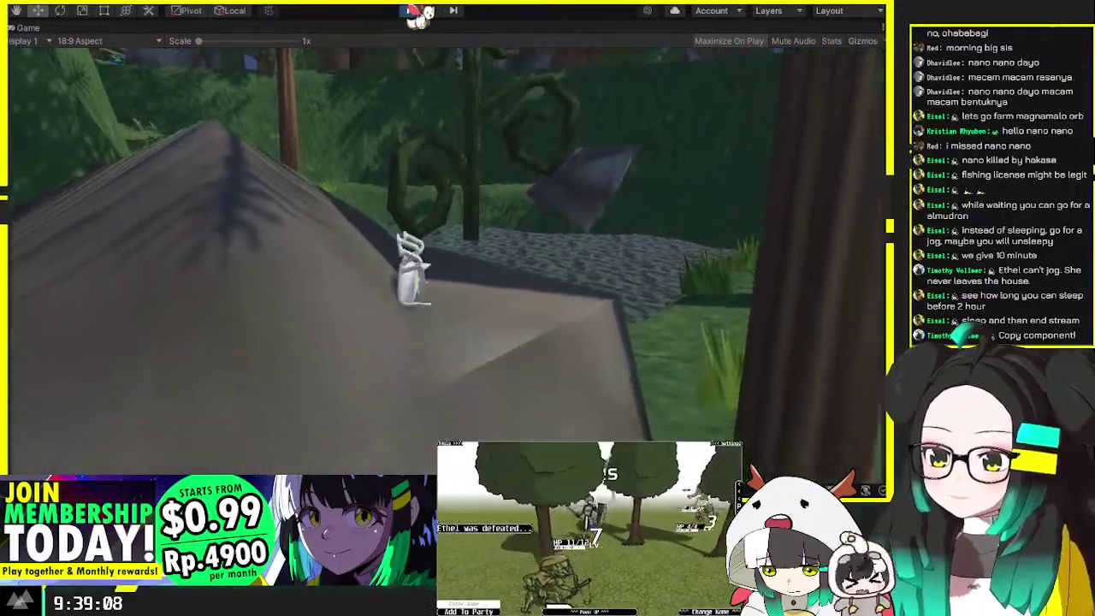
pyautogui.hotkey('ctrl', 'p')
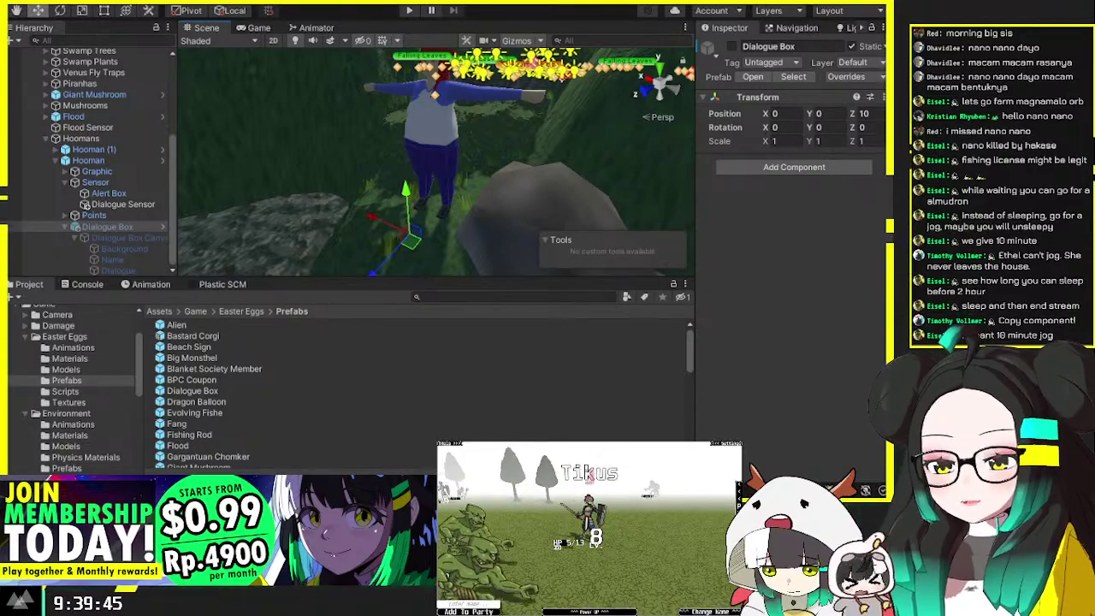
# Step: Place the Adventurer prefab from the Hooman Prefabs folder on the swamp water near the curled swamp trees
pyautogui.moveTo(427, 171)
pyautogui.mouseDown(button='right')
pyautogui.moveTo(376, 163)
pyautogui.moveTo(460, 199)
pyautogui.moveTo(367, 228)
pyautogui.moveTo(393, 199)
pyautogui.moveTo(419, 206)
pyautogui.moveTo(329, 214)
pyautogui.moveTo(249, 238)
pyautogui.moveTo(439, 237)
pyautogui.moveTo(208, 237)
pyautogui.moveTo(85, 221)
pyautogui.moveTo(111, 207)
pyautogui.mouseUp(button='right')
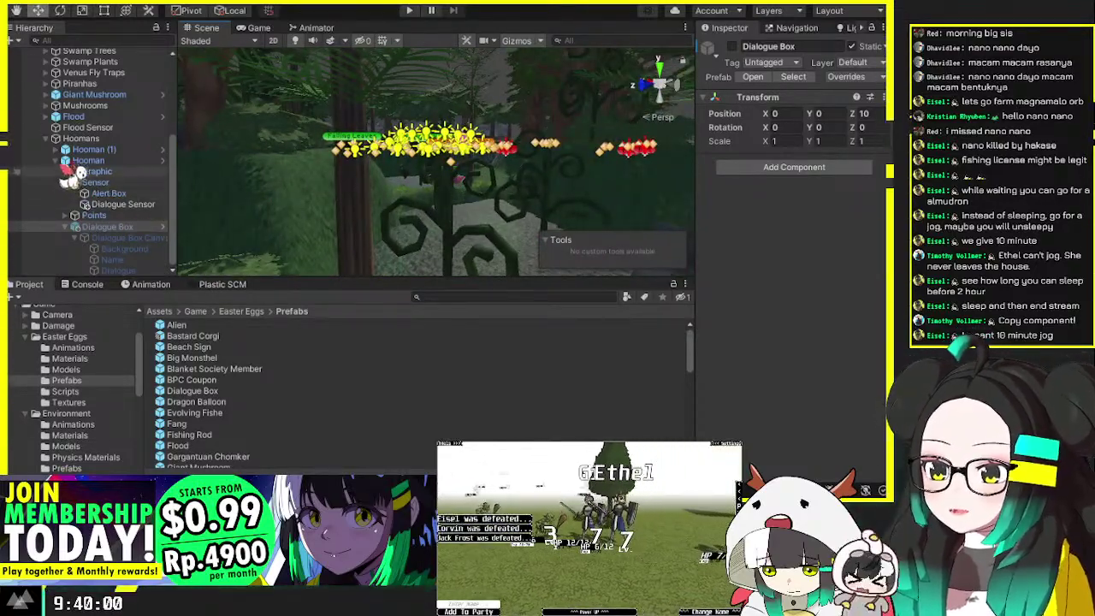
pyautogui.scroll(5, 94, 188)
pyautogui.moveTo(435, 196); pyautogui.dragTo(799, 202, button='right')
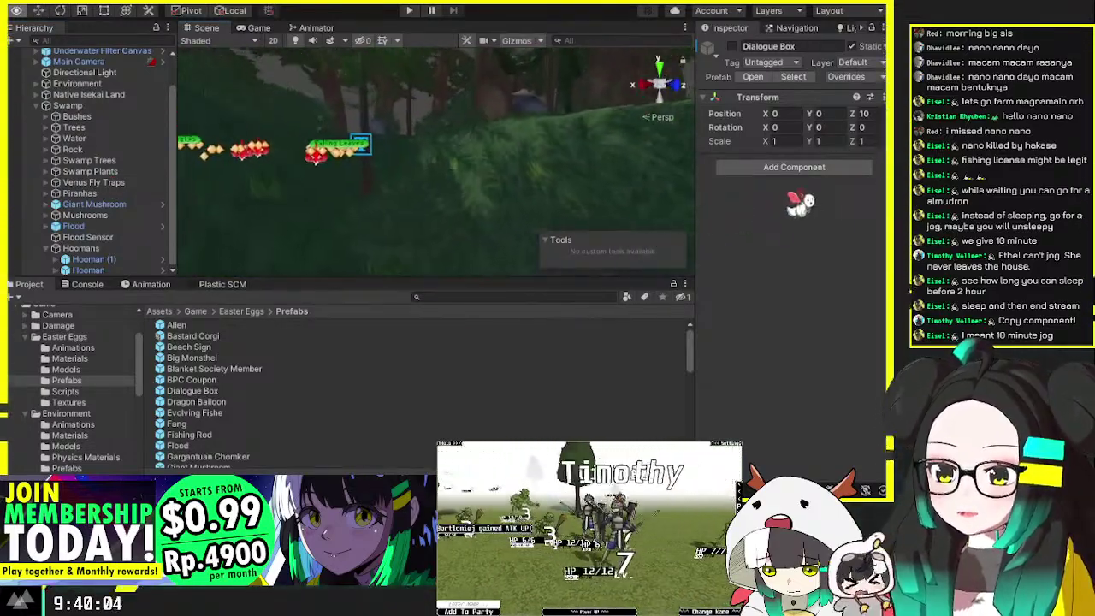
pyautogui.moveTo(257, 196); pyautogui.dragTo(369, 177, button='right')
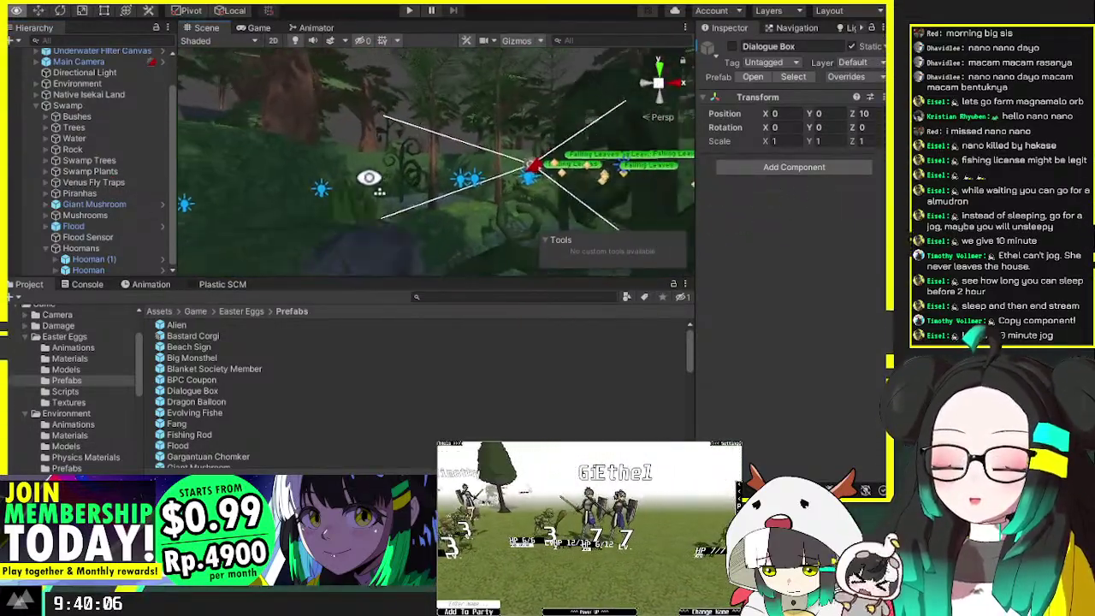
pyautogui.moveTo(471, 173); pyautogui.dragTo(569, 217, button='right')
pyautogui.moveTo(457, 236); pyautogui.dragTo(244, 282, button='right')
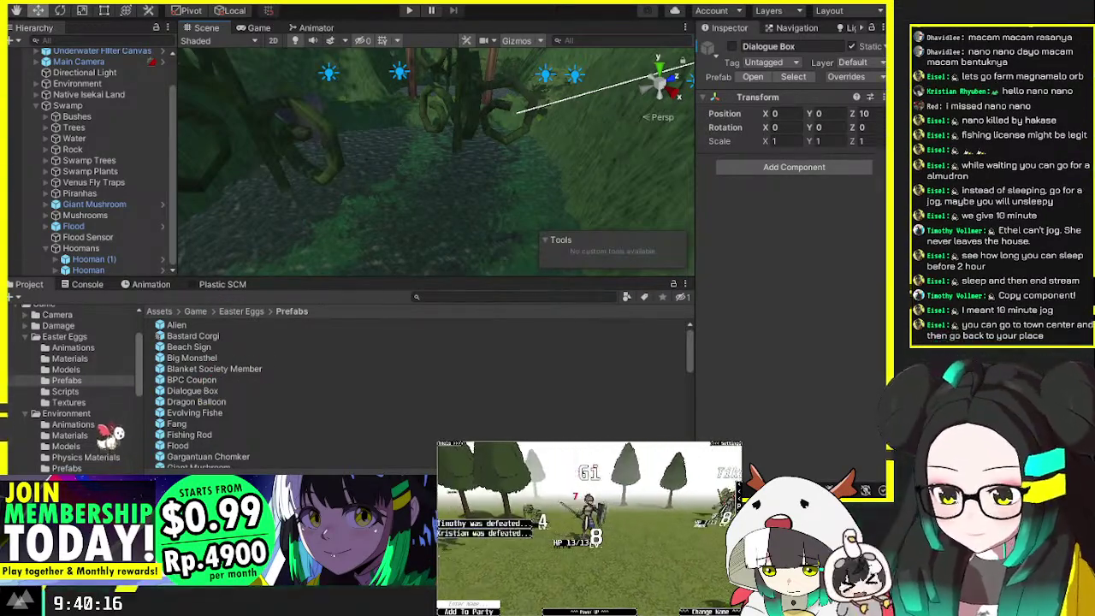
pyautogui.scroll(-5, 101, 428)
pyautogui.click(72, 391)
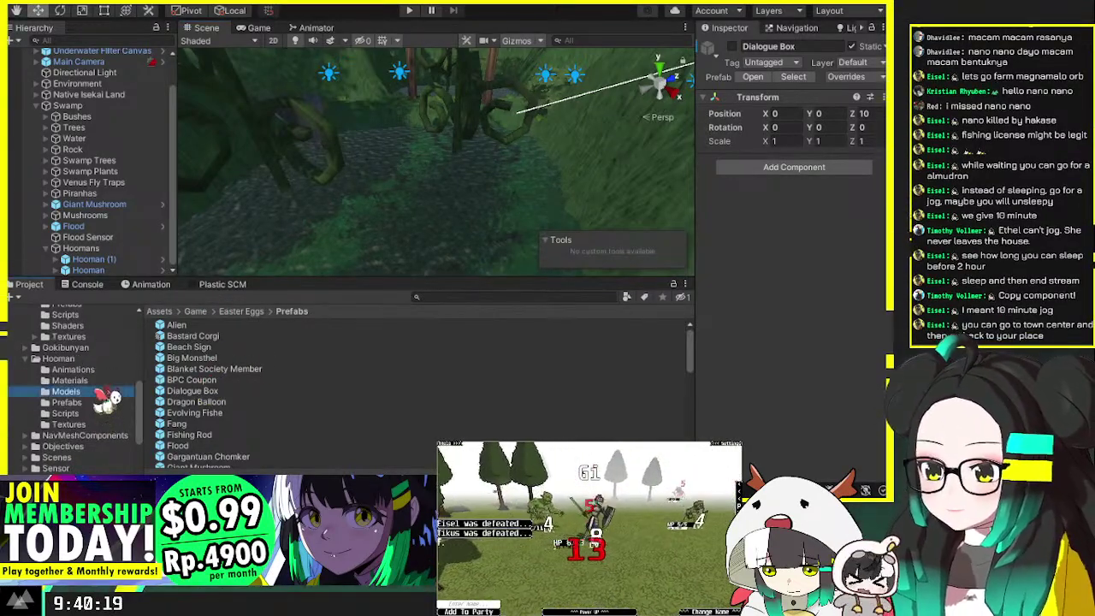
pyautogui.click(68, 402)
pyautogui.moveTo(215, 328); pyautogui.dragTo(203, 295)
pyautogui.press('e')
# Step: Turn off Randomize Patrol on the Adventurer and parent it to the Swamp object, below Hoomans
pyautogui.scroll(-15, 786, 319)
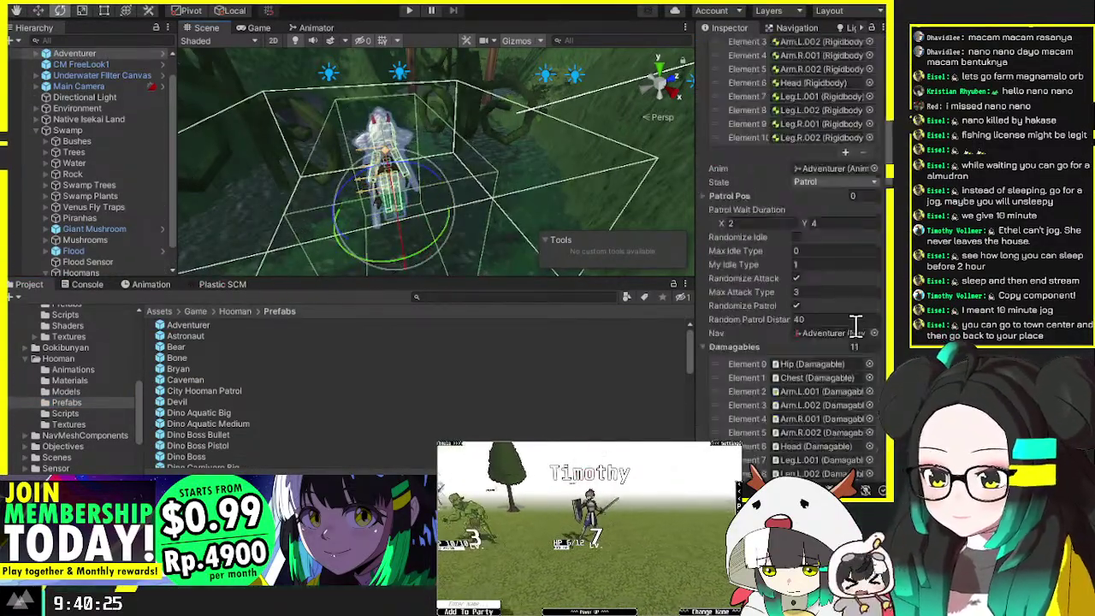
pyautogui.scroll(3, 828, 312)
pyautogui.scroll(-5, 825, 312)
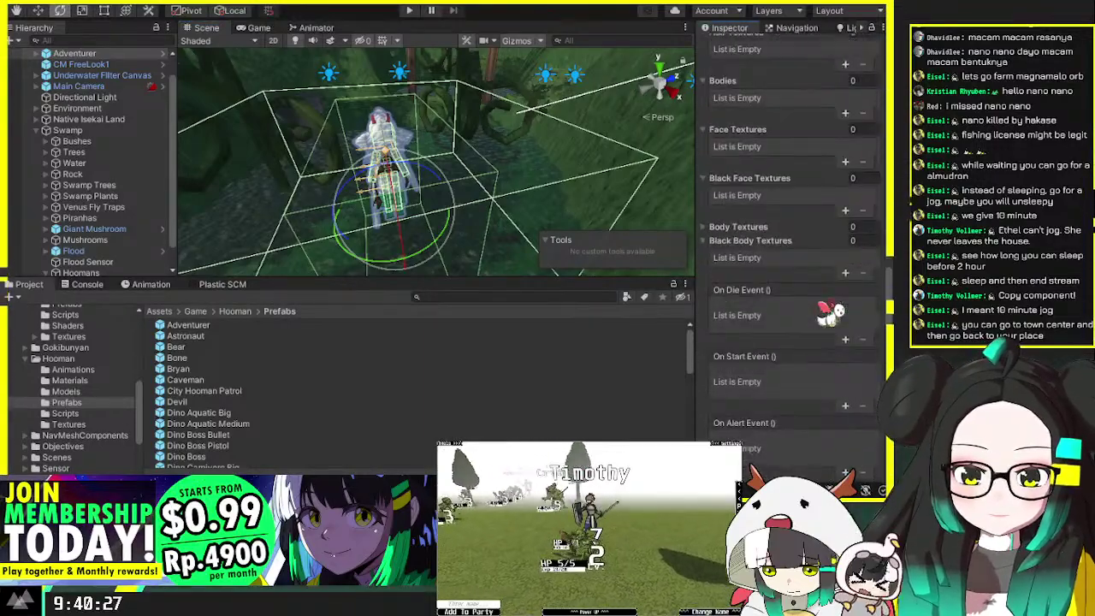
pyautogui.scroll(10, 813, 312)
pyautogui.click(796, 306)
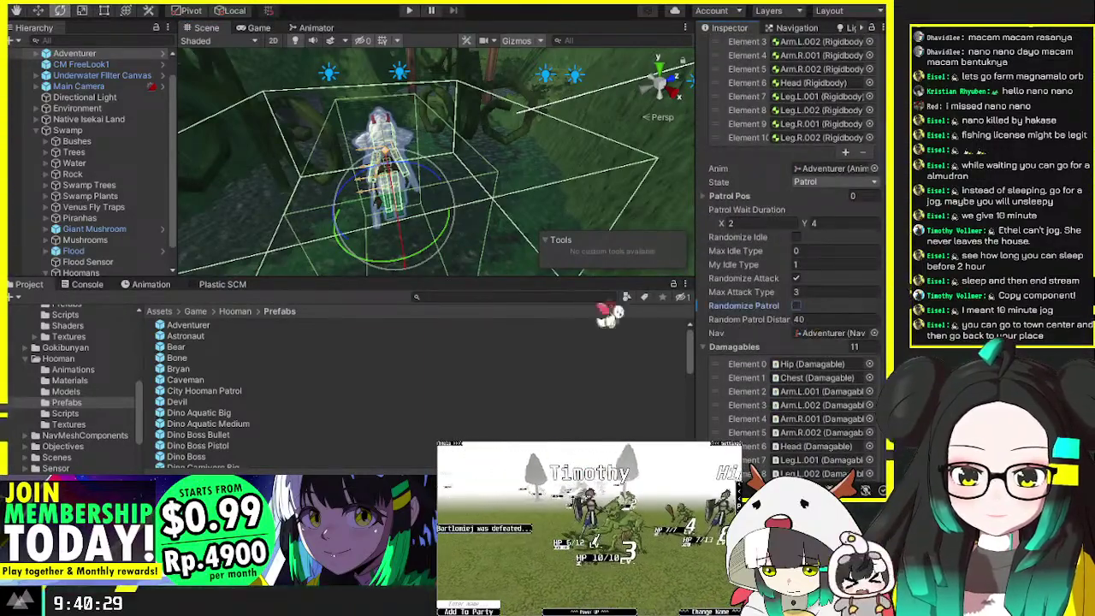
pyautogui.moveTo(120, 58); pyautogui.dragTo(81, 266)
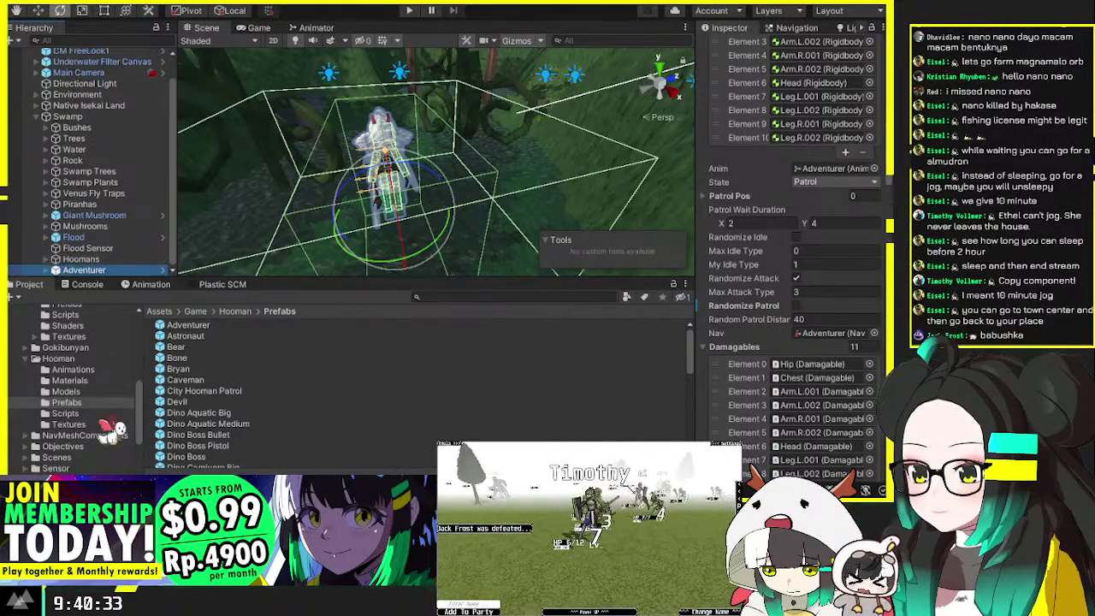
# Step: Open the Prefabs folder of Easter Eggs in the project assets
pyautogui.scroll(3, 85, 385)
pyautogui.click(65, 396)
pyautogui.scroll(2, 103, 387)
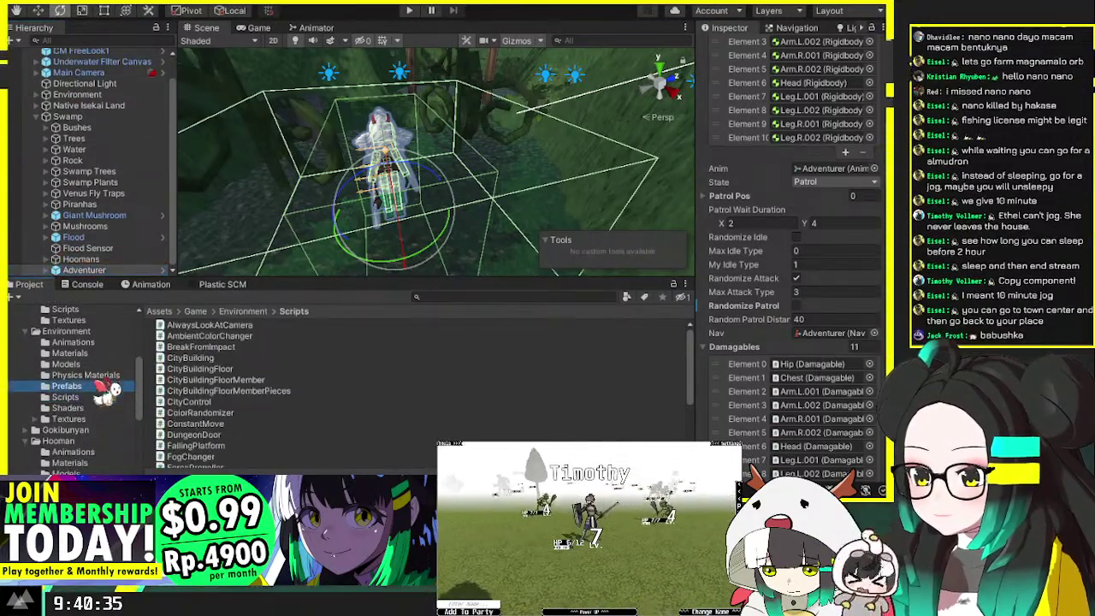
pyautogui.click(98, 391)
pyautogui.scroll(1, 98, 402)
pyautogui.click(85, 412)
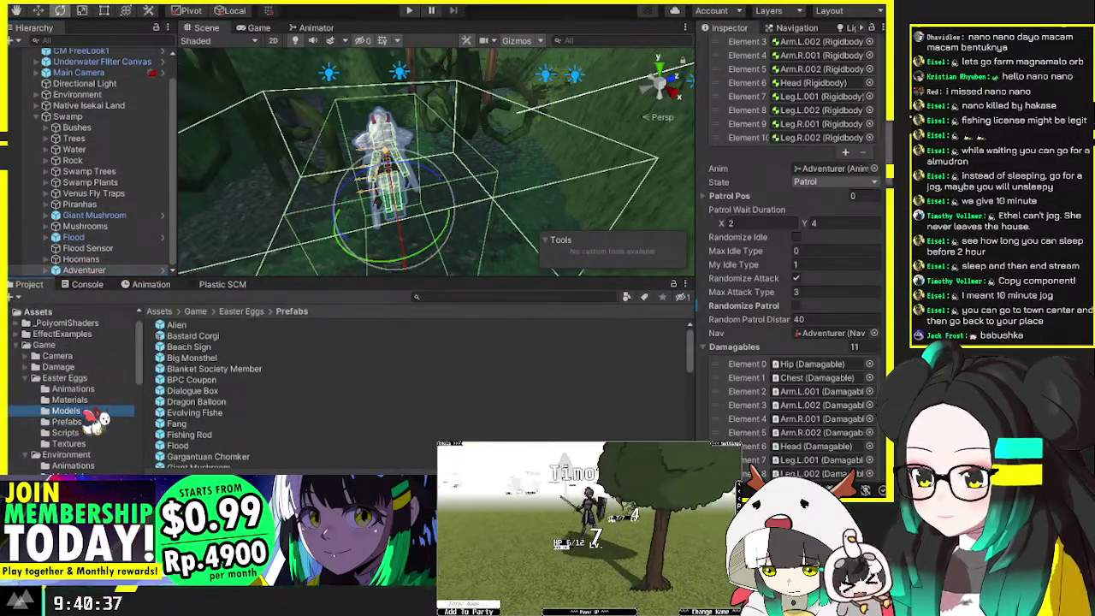
pyautogui.click(90, 422)
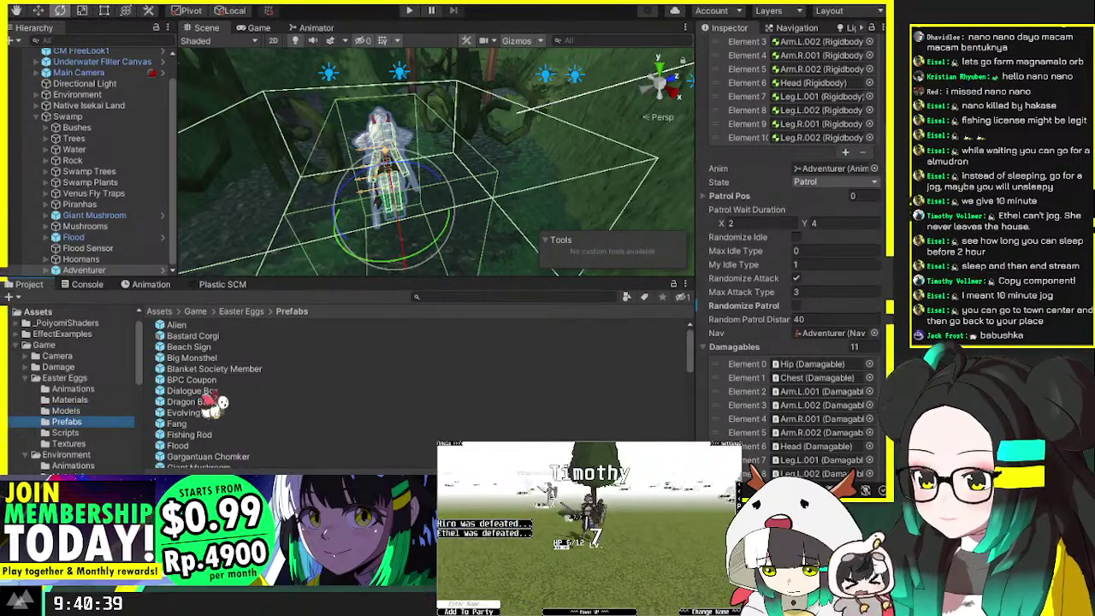
pyautogui.moveTo(218, 402); pyautogui.dragTo(101, 270)
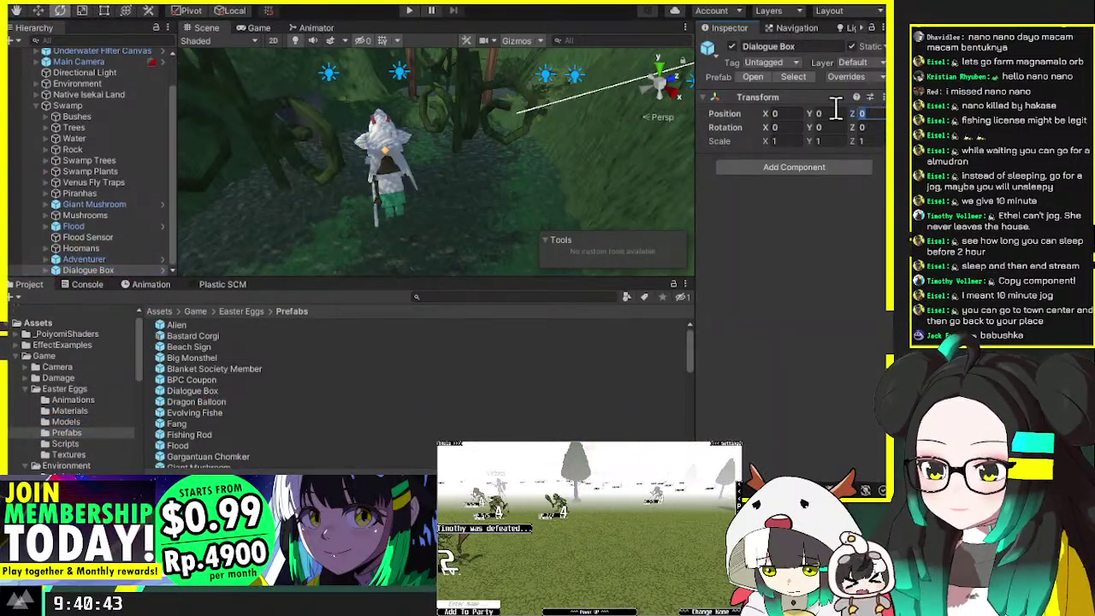
pyautogui.hotkey('ctrl', 'z')
pyautogui.moveTo(201, 391); pyautogui.dragTo(117, 272)
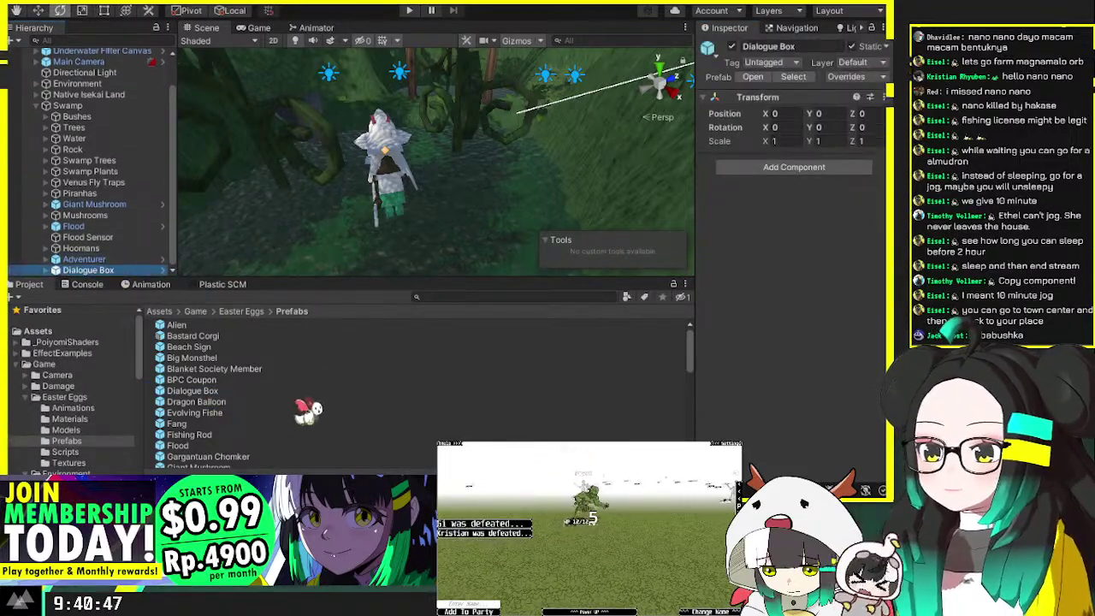
pyautogui.hotkey('ctrl', 'z')
# Step: Add the Dialogue Box prefab as a child of the Adventurer and set its Z position to 10
pyautogui.moveTo(210, 398); pyautogui.dragTo(122, 268)
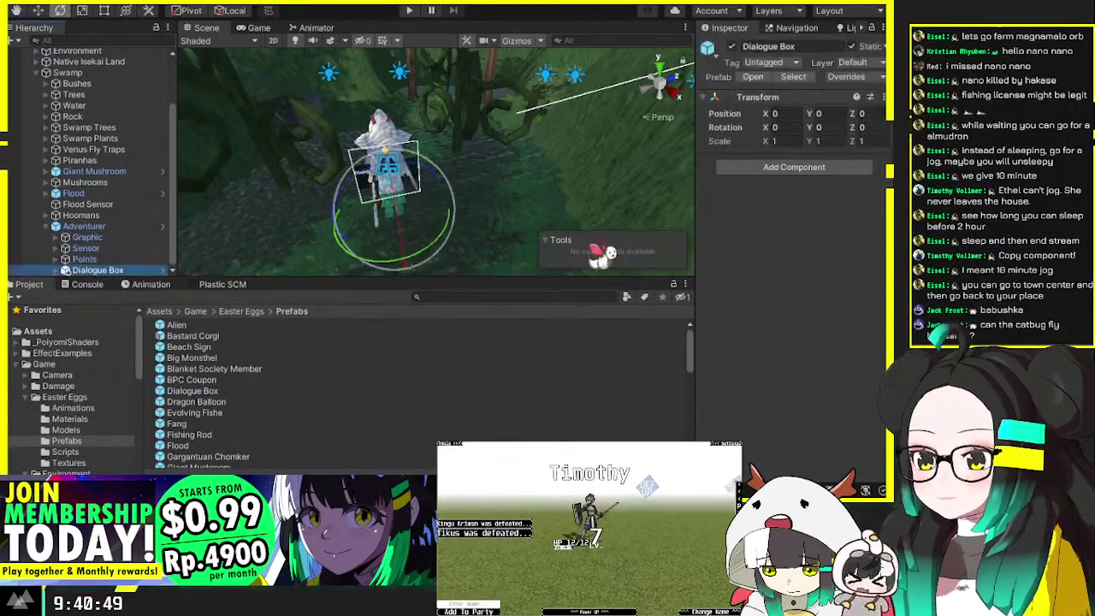
pyautogui.click(865, 113)
pyautogui.write('10')
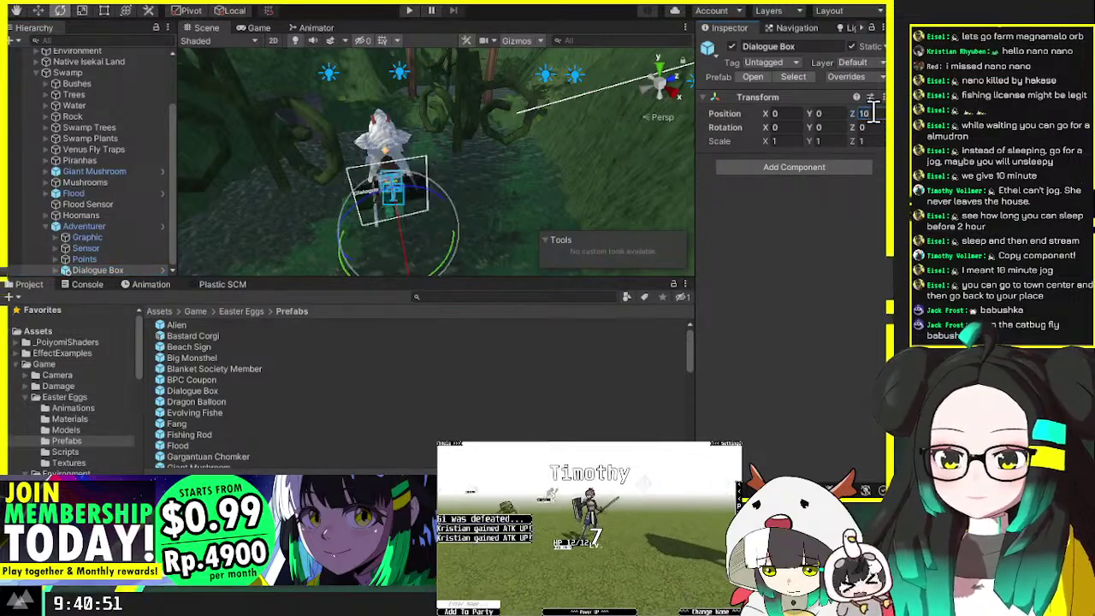
# Step: Lower the Adventurer model under Graphic into the water, to a Y position of about -9.9
pyautogui.keyDown('alt'); pyautogui.moveTo(376, 201); pyautogui.dragTo(468, 126); pyautogui.keyUp('alt')
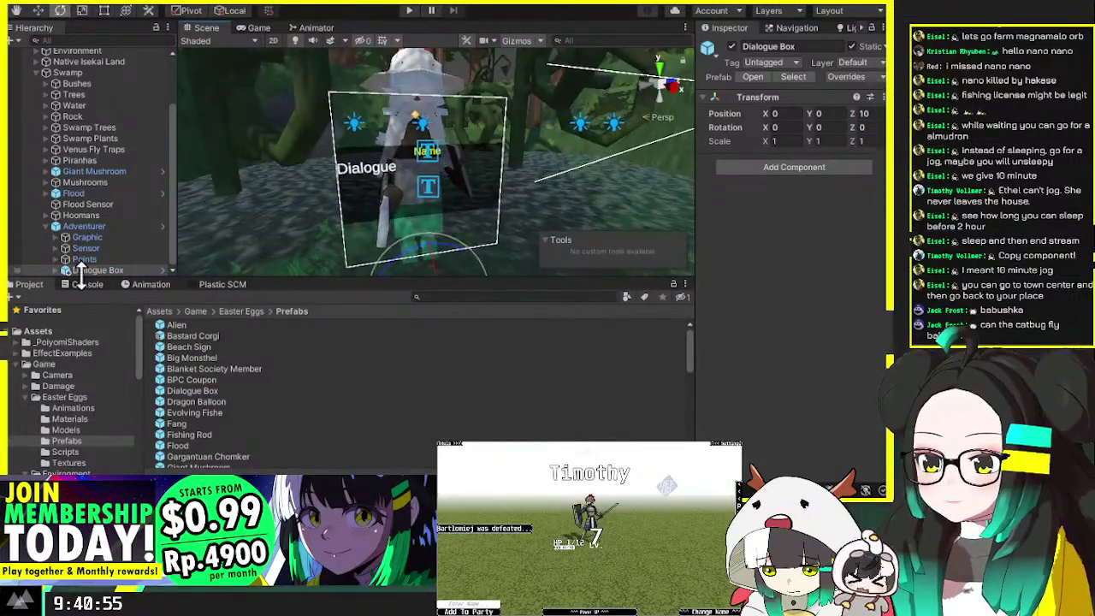
pyautogui.press('Right')
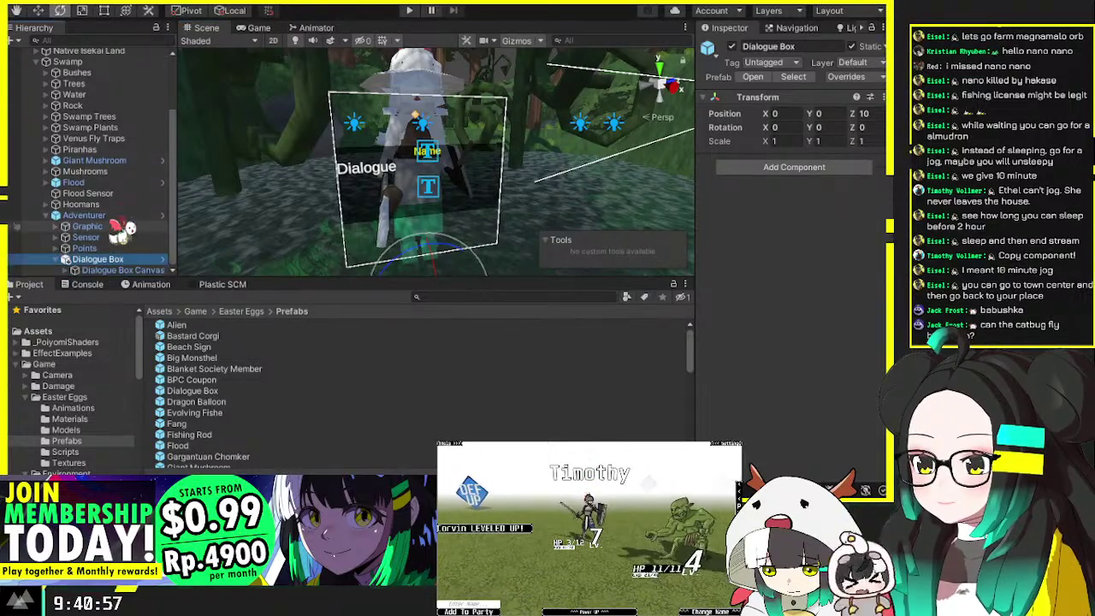
pyautogui.click(67, 258)
pyautogui.click(65, 237)
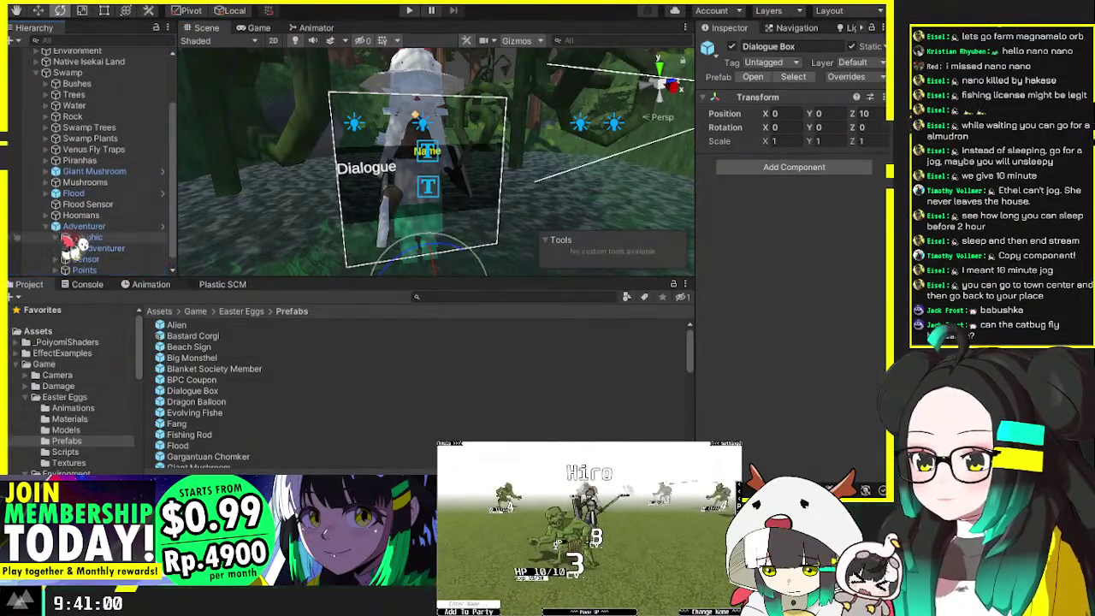
pyautogui.click(120, 248)
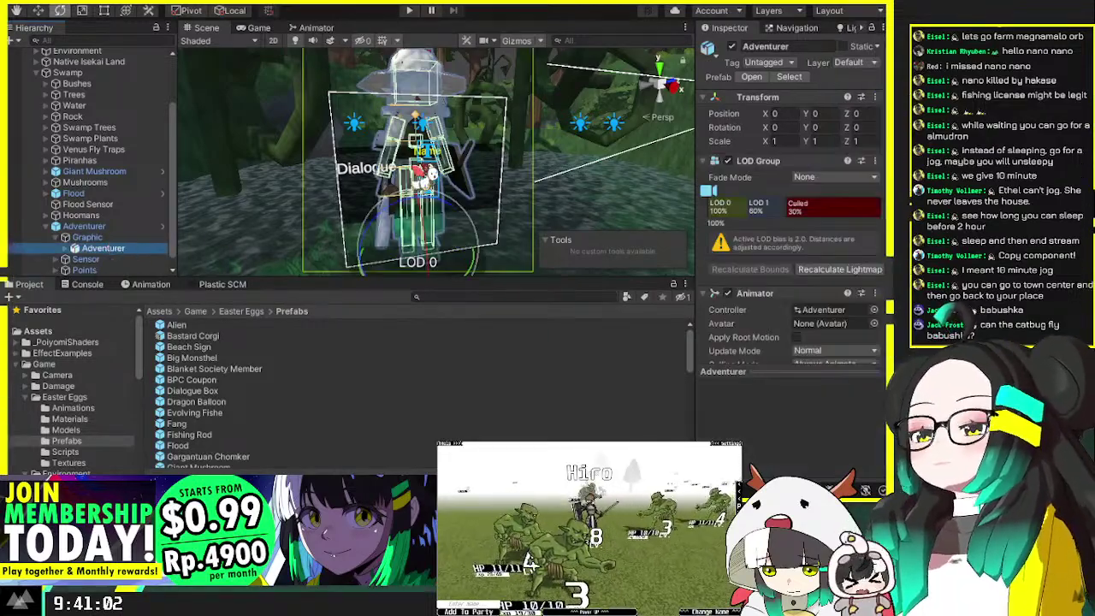
pyautogui.scroll(1, 436, 233)
pyautogui.keyDown('alt'); pyautogui.moveTo(426, 220); pyautogui.dragTo(389, 176); pyautogui.keyUp('alt')
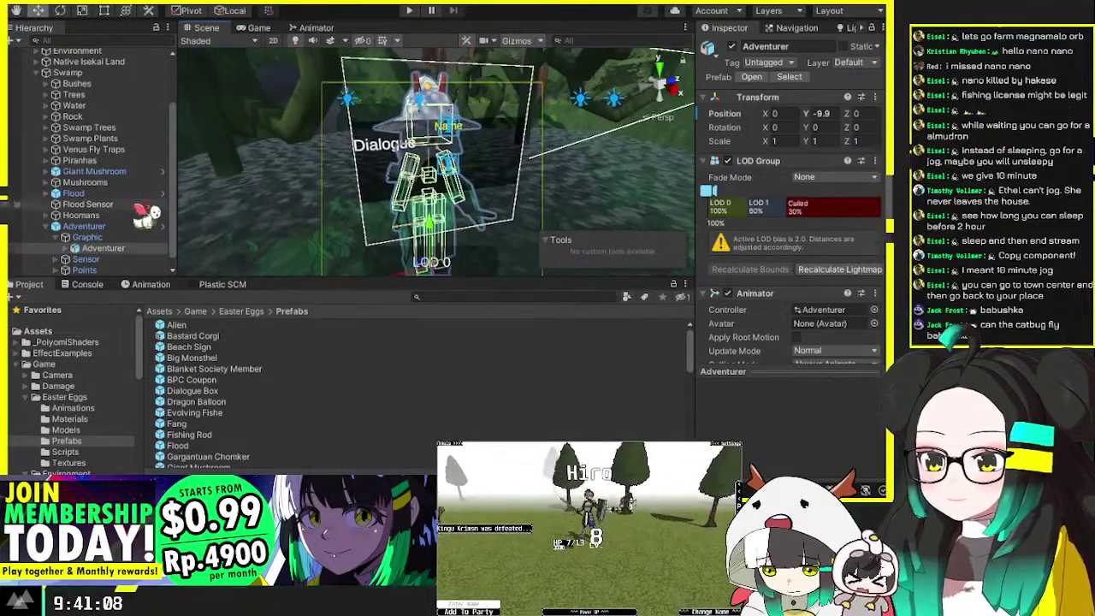
# Step: Create an empty child of the Adventurer named "Dialogue Check" and nest the Dialogue Box inside it
pyautogui.scroll(-1, 90, 264)
pyautogui.click(95, 237)
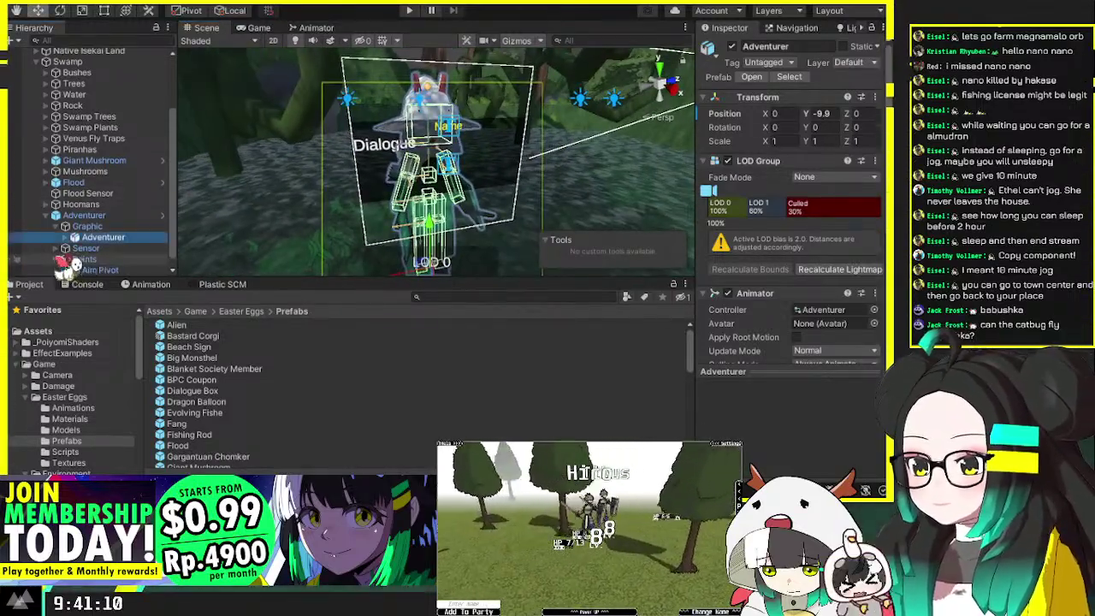
pyautogui.click(58, 270)
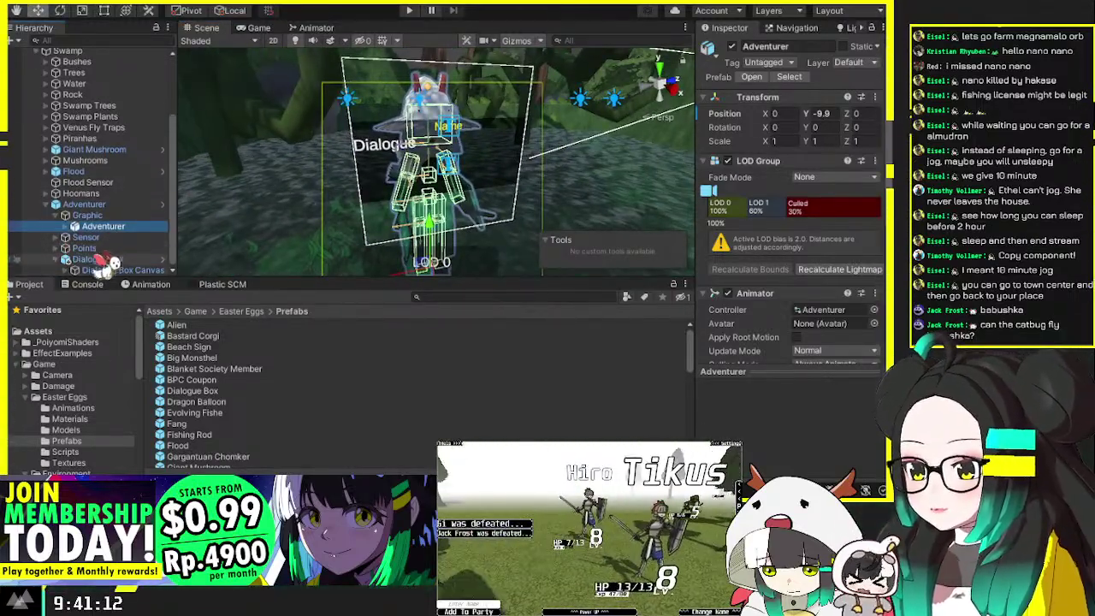
pyautogui.scroll(1, 77, 257)
pyautogui.click(80, 214)
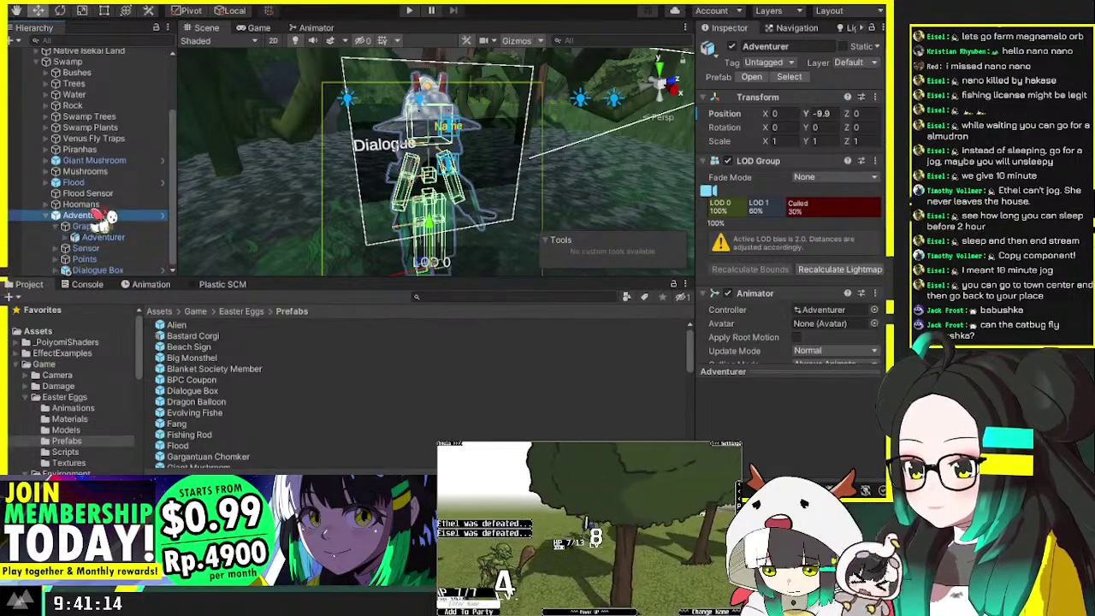
pyautogui.hotkey('alt', 'shift', 'n')
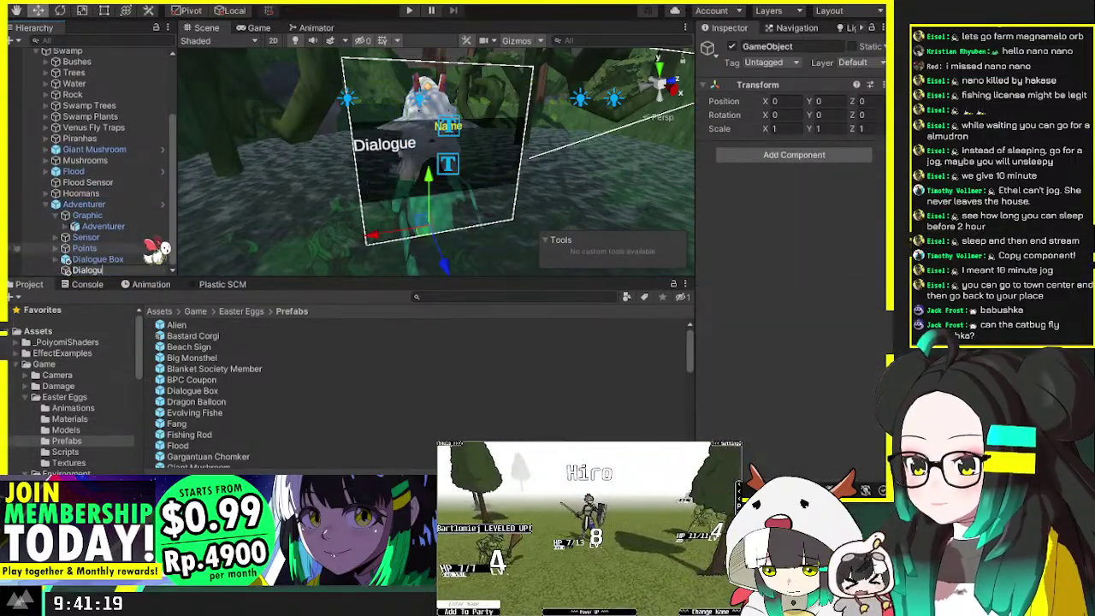
pyautogui.write('Dialogue Check')
pyautogui.press('Return')
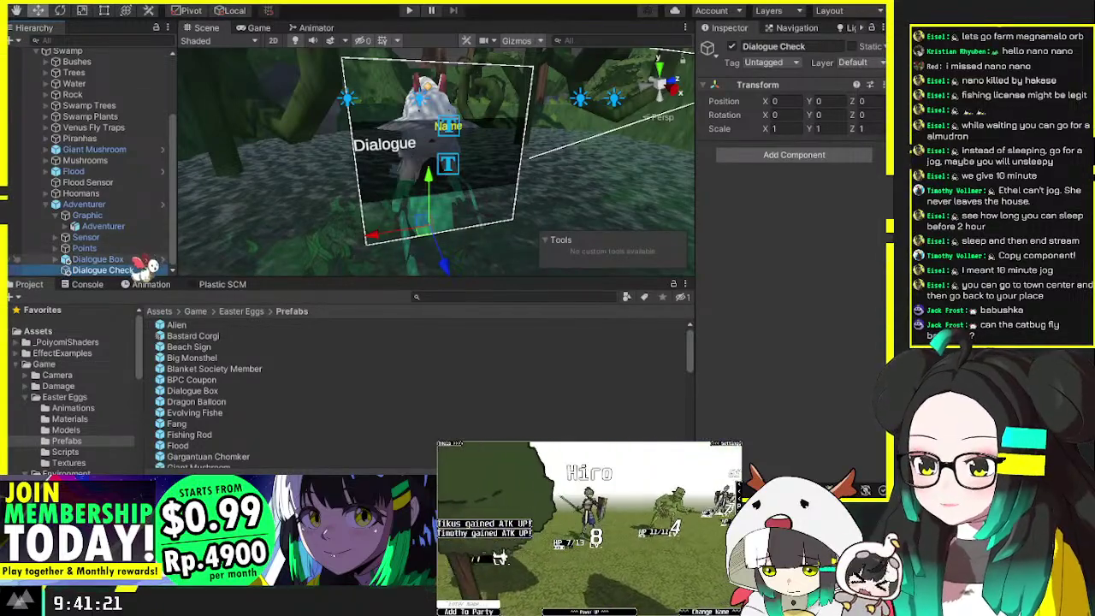
pyautogui.moveTo(102, 270); pyautogui.dragTo(112, 250)
# Step: Set the text of the Adventurer's dialogue box Name object to "Adventurer, Drowning"
pyautogui.click(129, 268)
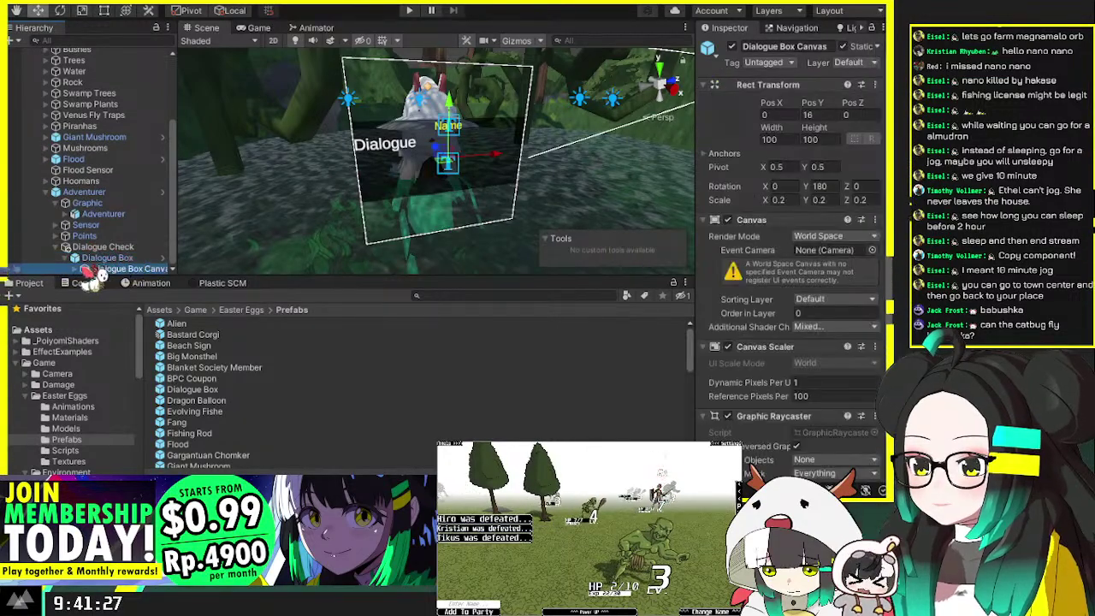
pyautogui.click(75, 268)
pyautogui.click(112, 258)
pyautogui.click(798, 313)
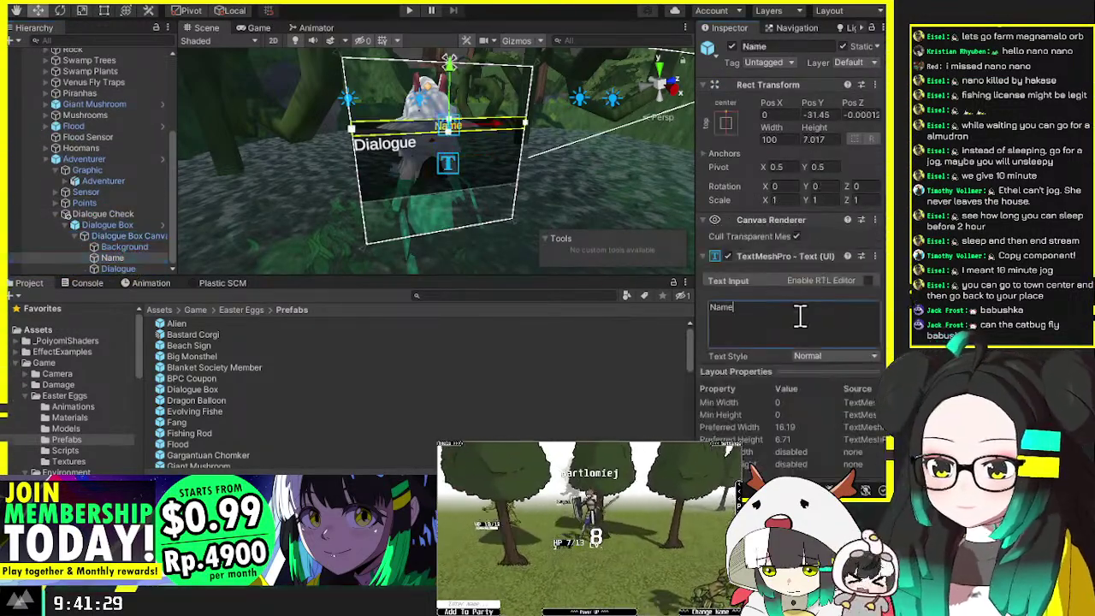
pyautogui.write('Adventurer, ')
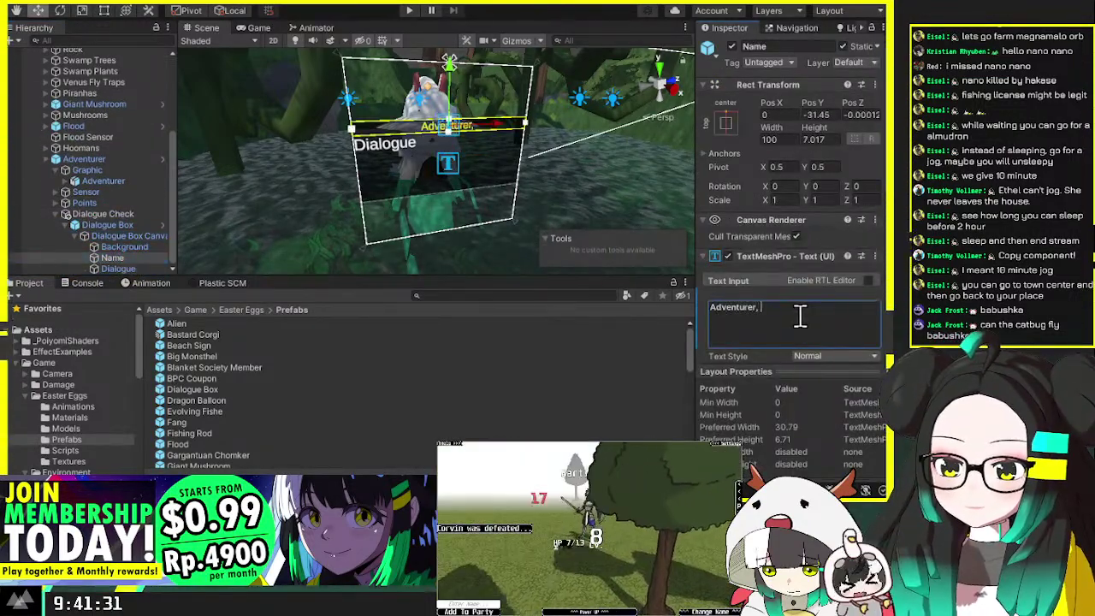
pyautogui.write('Drowning')
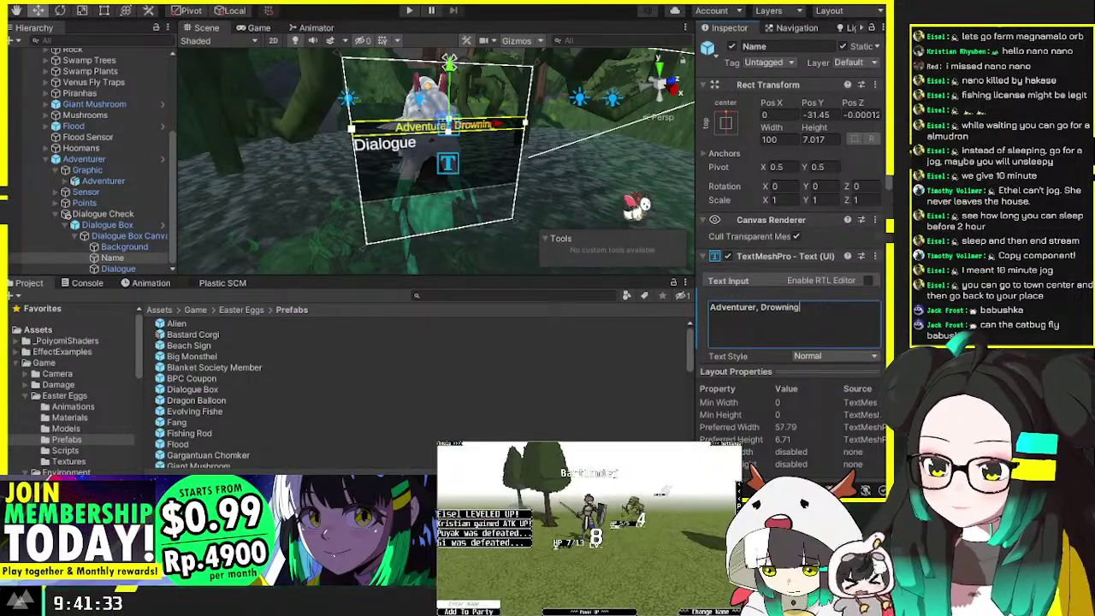
# Step: Replace the text of the Adventurer's Dialogue object with "Help! I'm drowning in quickmud!"
pyautogui.click(118, 269)
pyautogui.click(753, 313)
pyautogui.hotkey('ctrl', 'a')
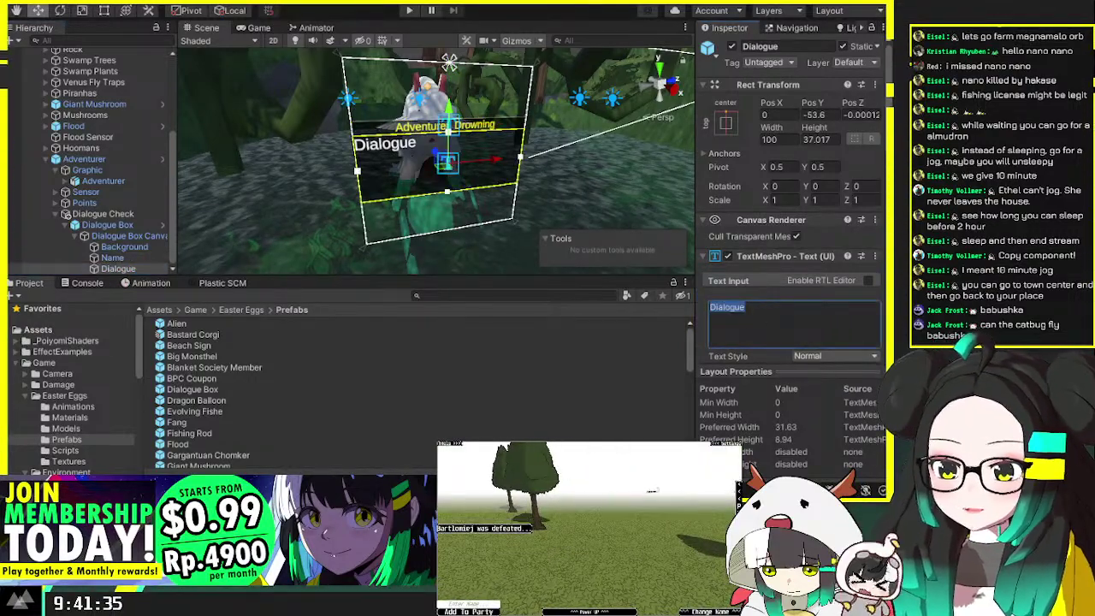
pyautogui.write("Help! I'm drown")
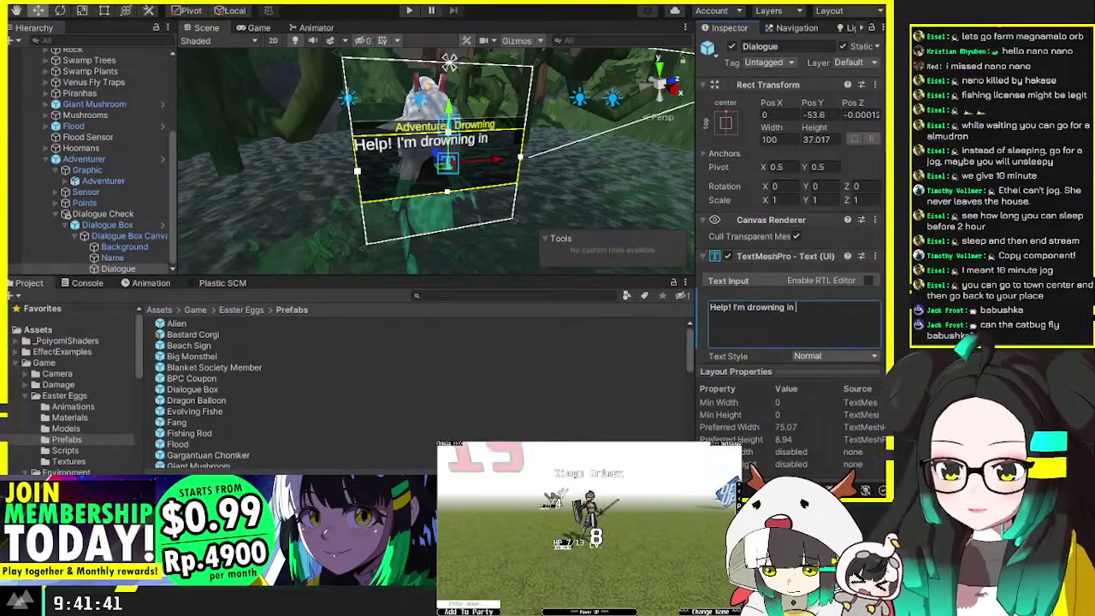
pyautogui.write('ing in quick')
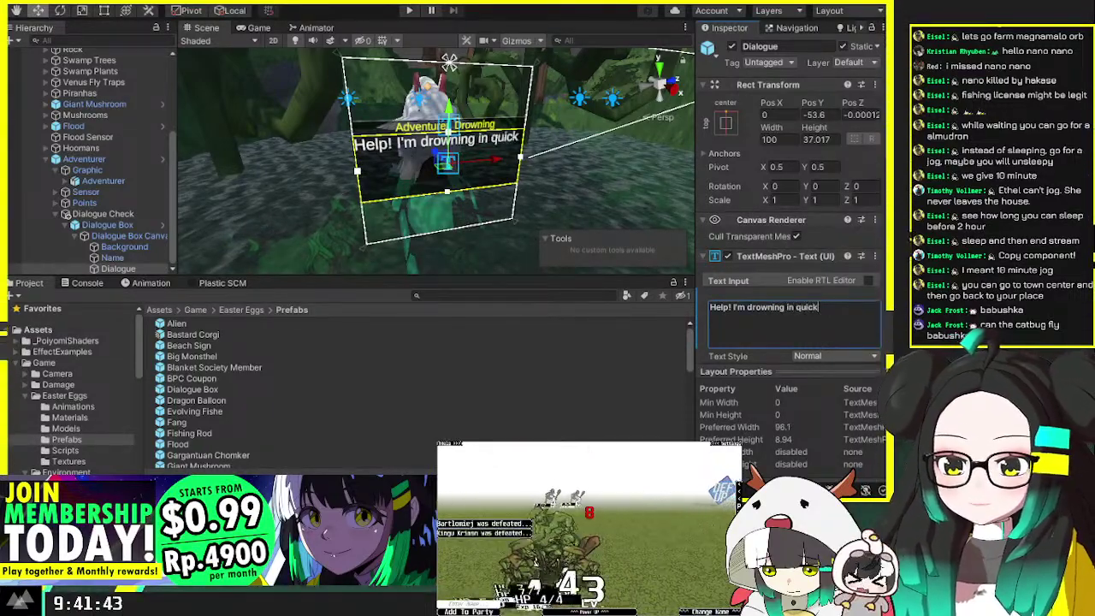
pyautogui.write('mud!')
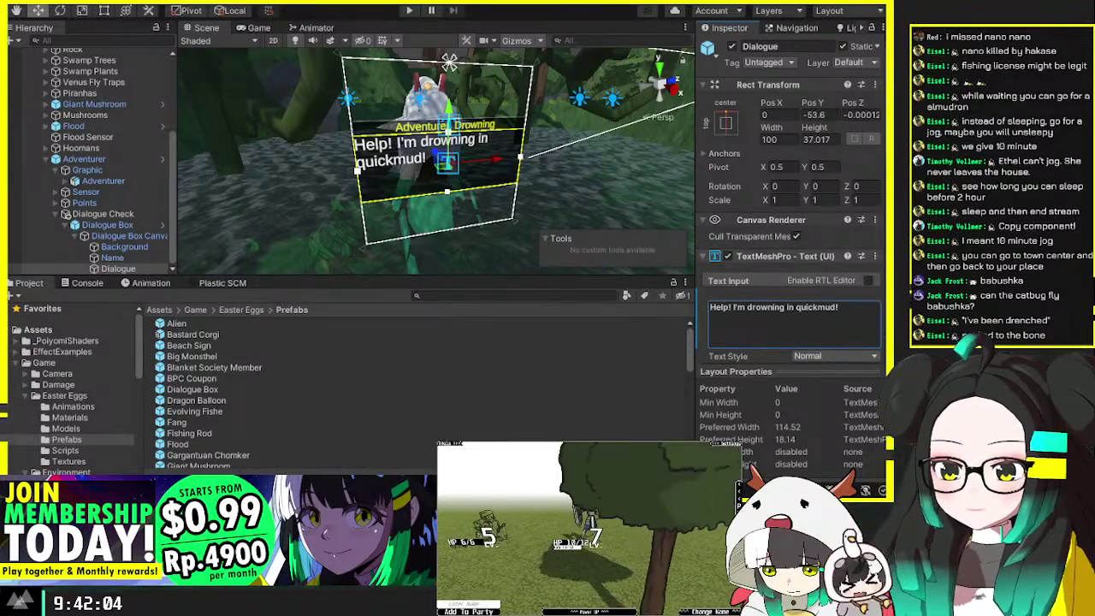
# Step: Add a second line to the Adventurer's dialogue: "If you get me some man eating plant tongues, I can complete my potion"
pyautogui.click(846, 332)
pyautogui.click(846, 332)
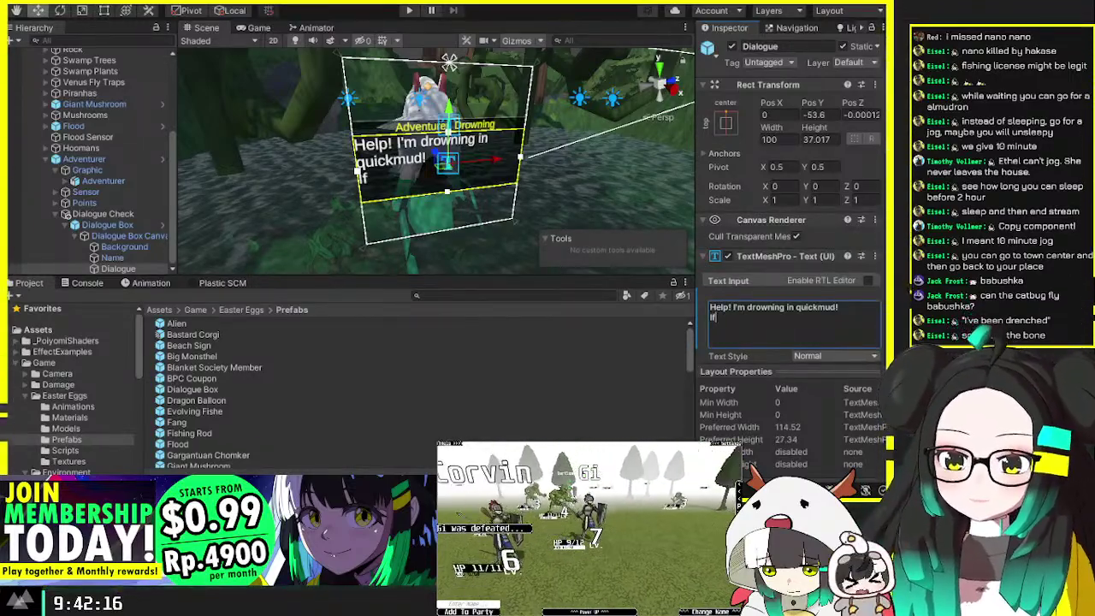
pyautogui.write('you')
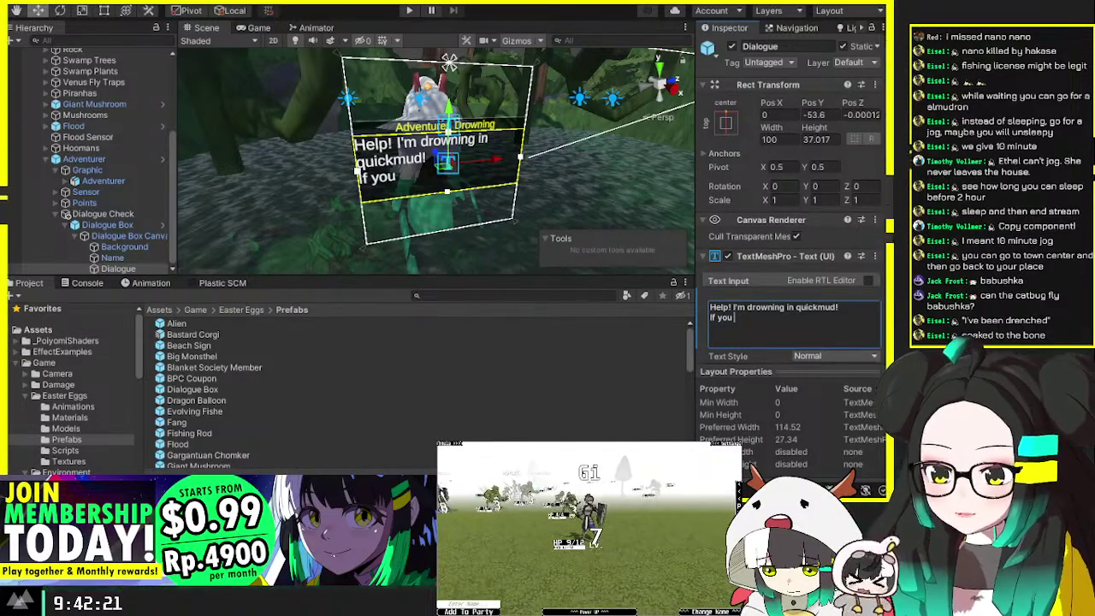
pyautogui.write(' get me')
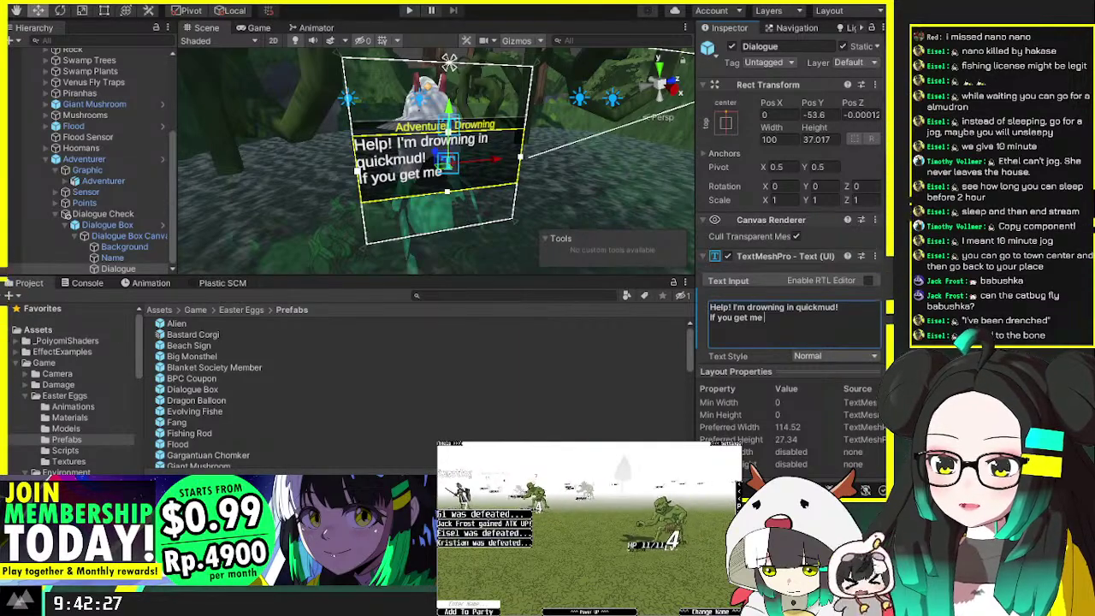
pyautogui.write(' some')
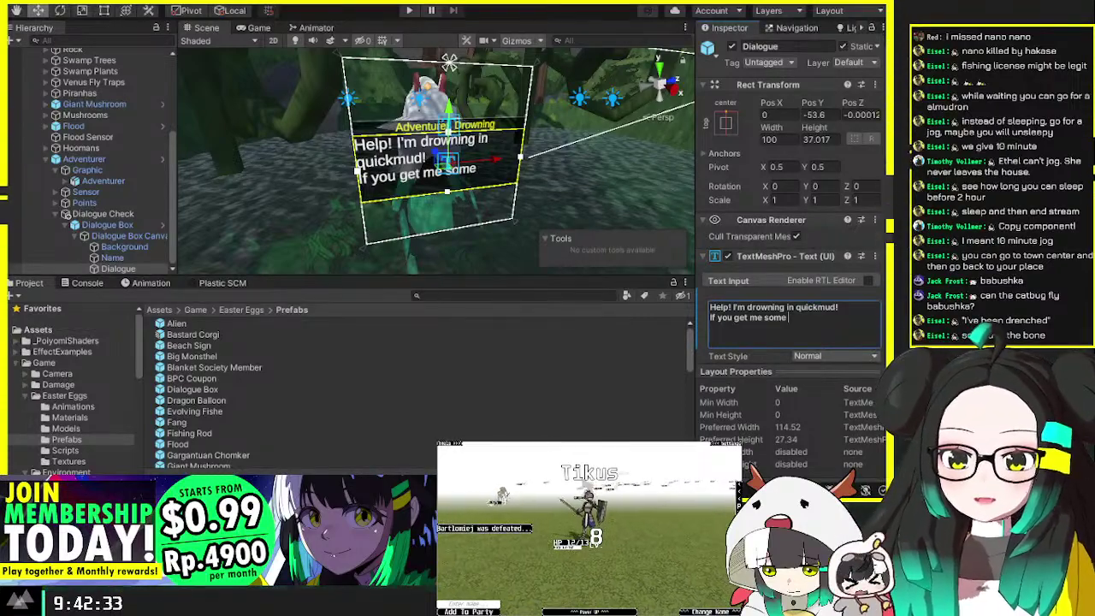
pyautogui.write('man')
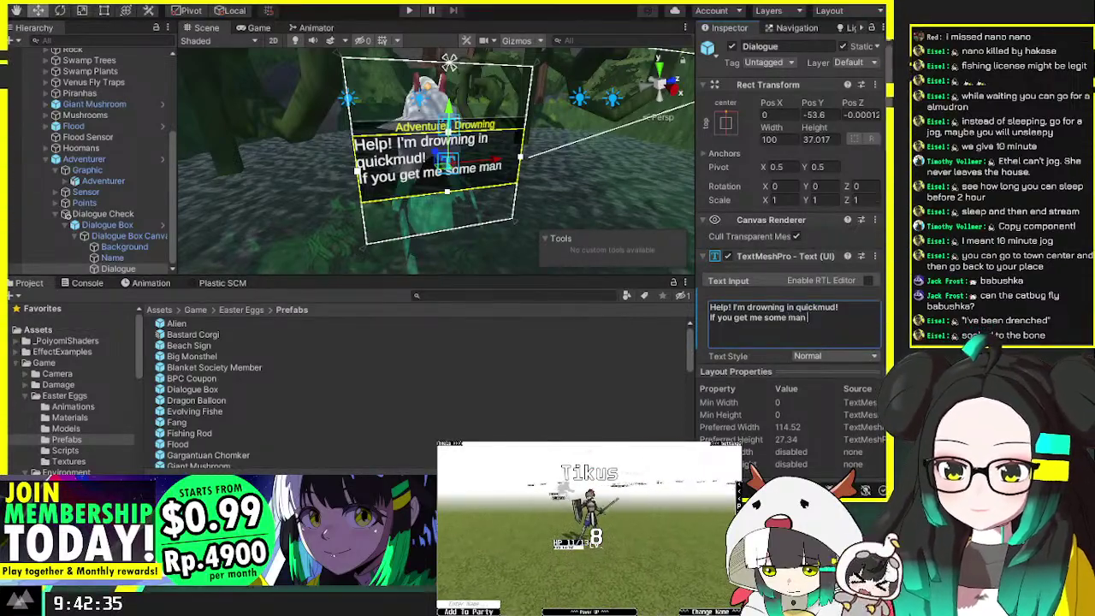
pyautogui.write(' eating plant ')
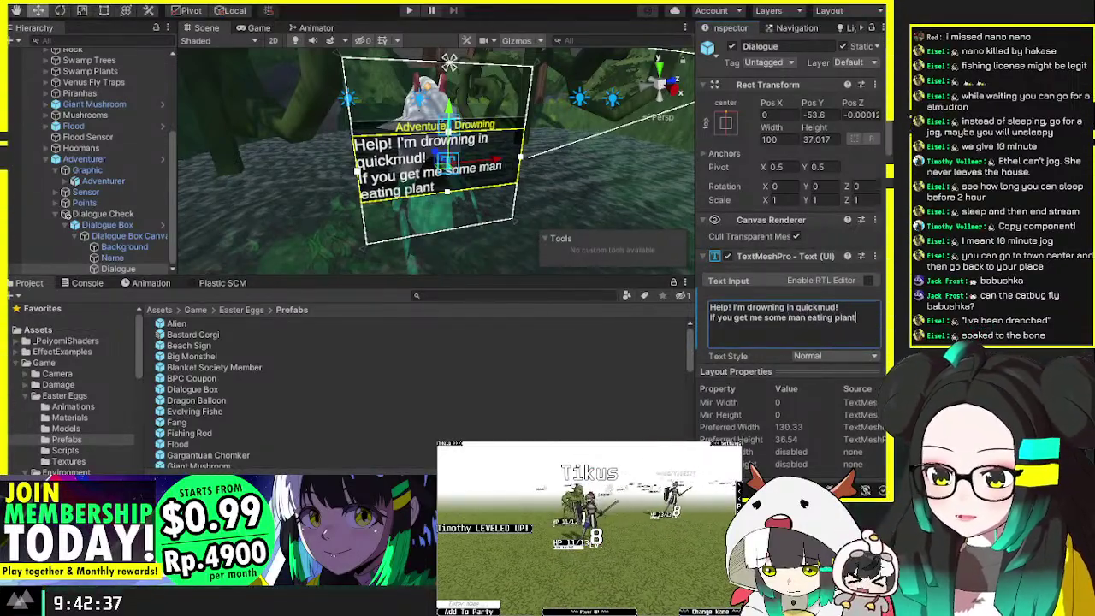
pyautogui.write('tongue')
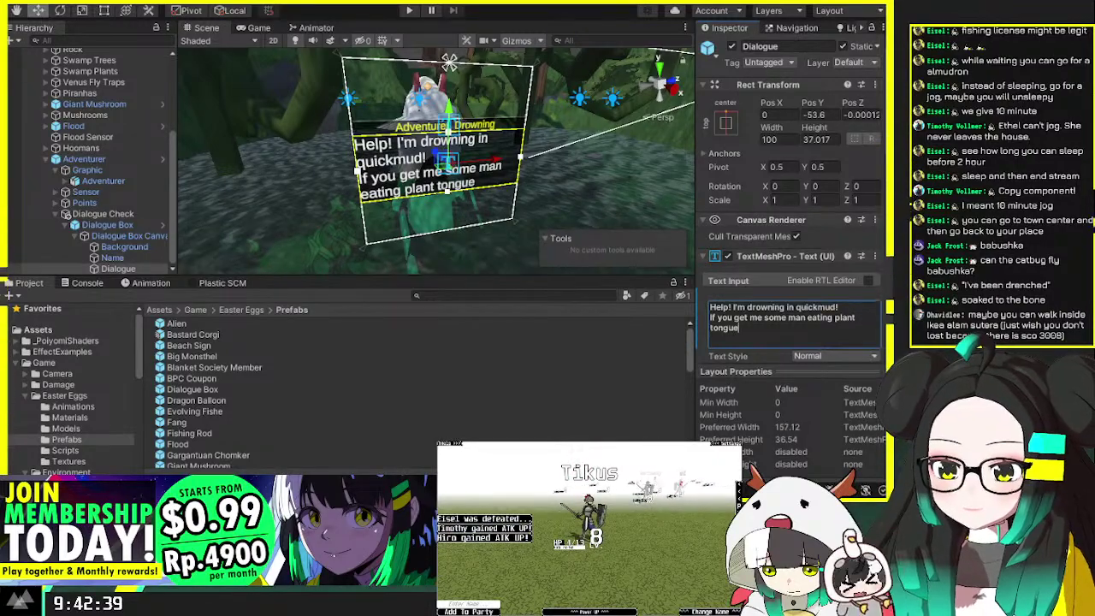
pyautogui.write('s, I can comp')
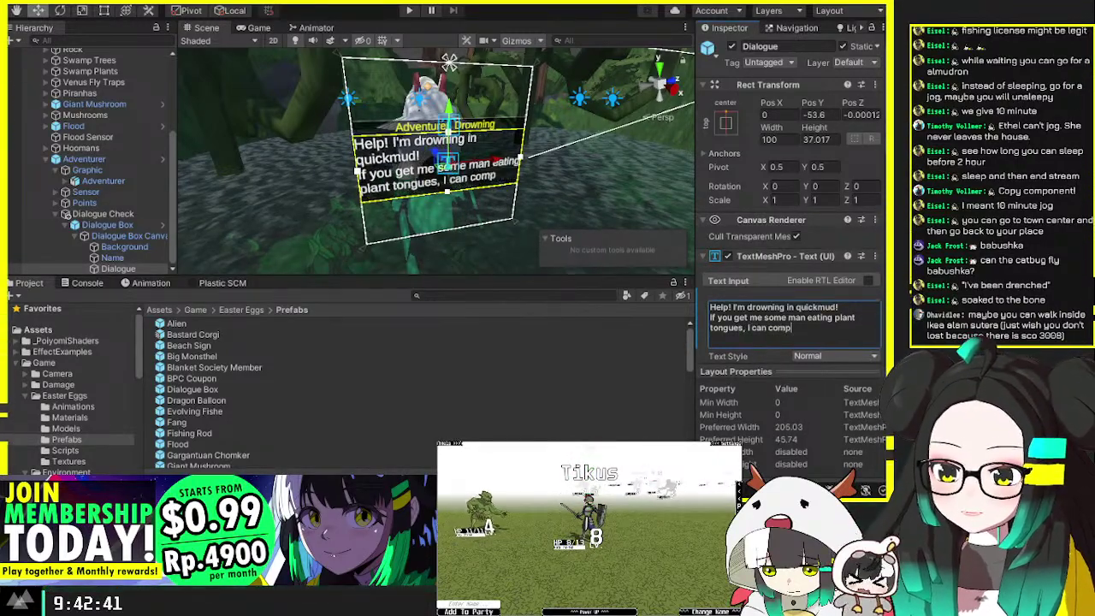
pyautogui.write('lete my potio')
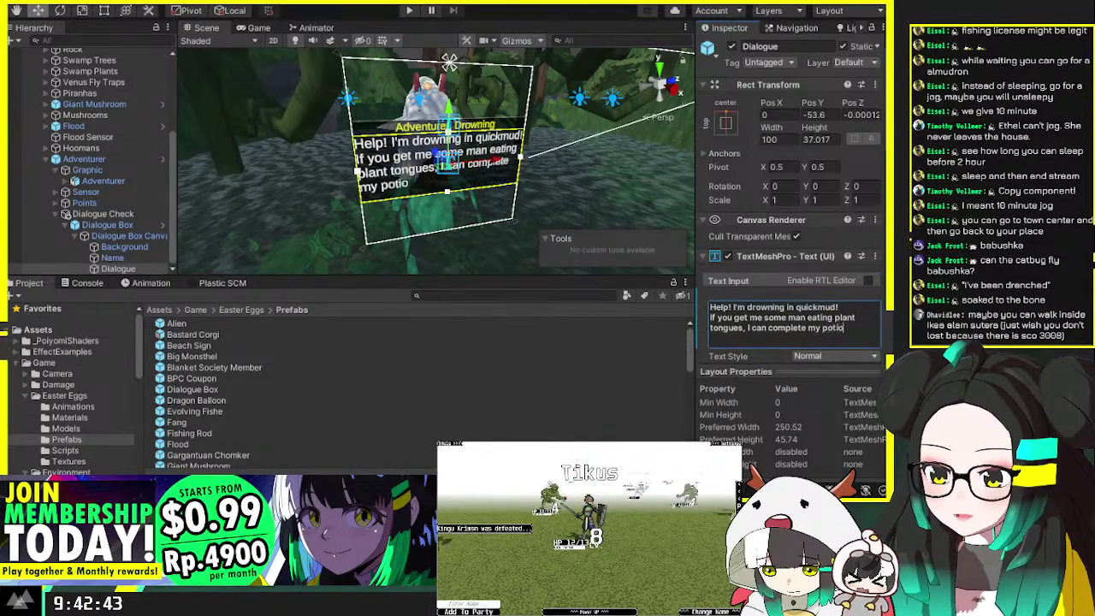
# Step: Finish the Adventurer's potion sentence with "and change the world of accounting!"
pyautogui.write('n and change the w')
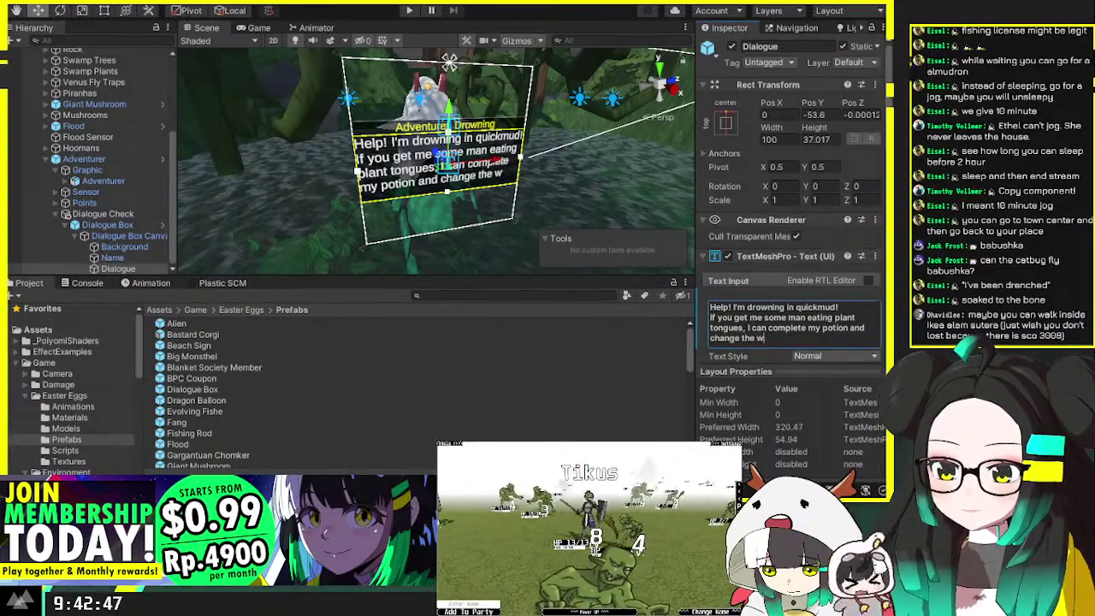
pyautogui.write('ay')
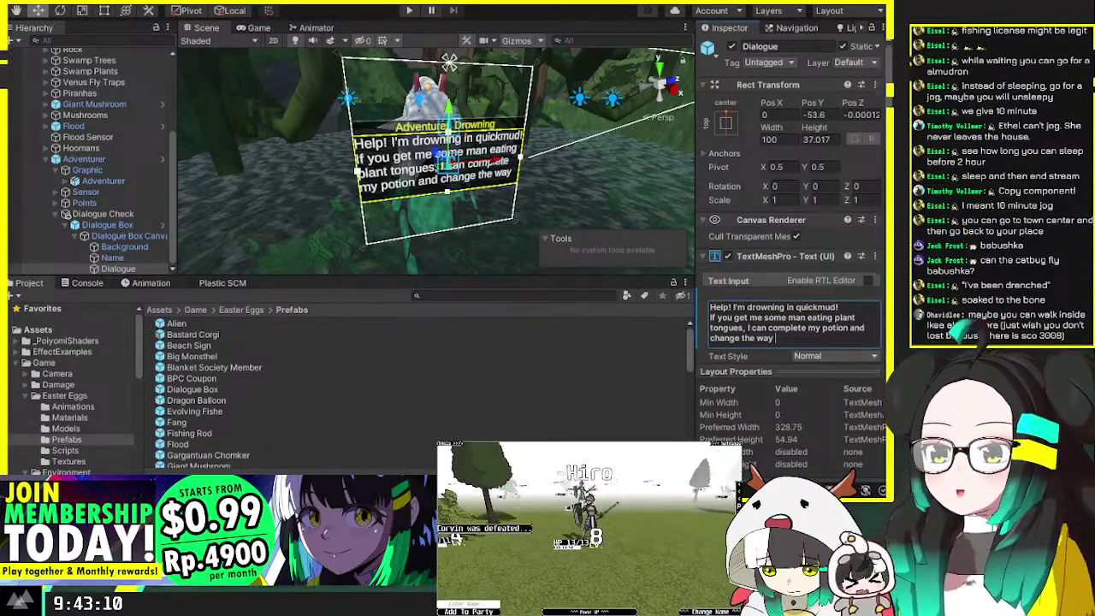
pyautogui.press('BackSpace')
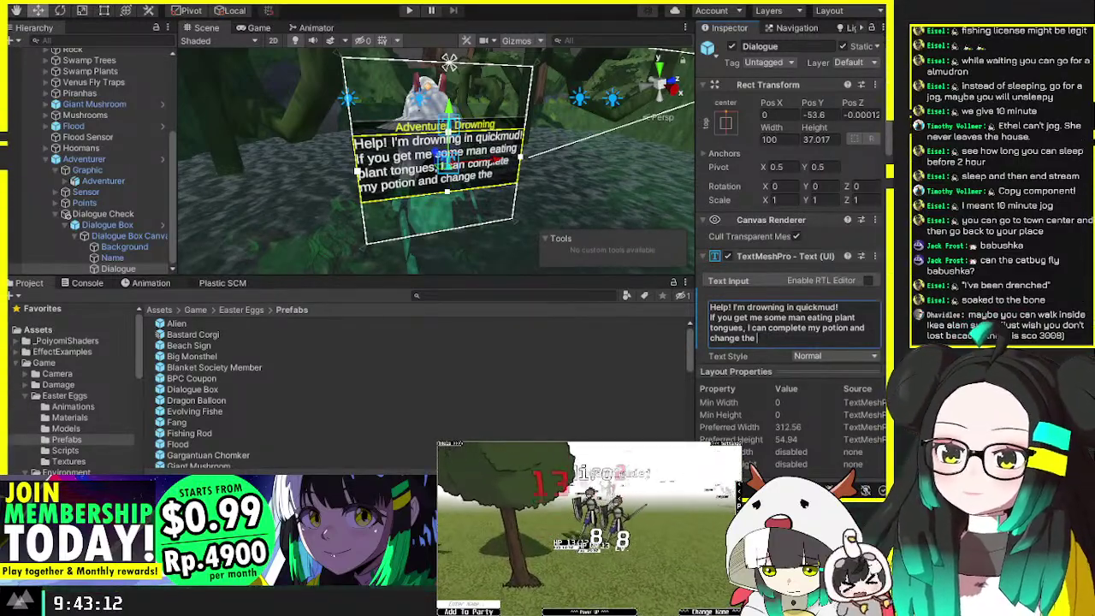
pyautogui.write('cco')
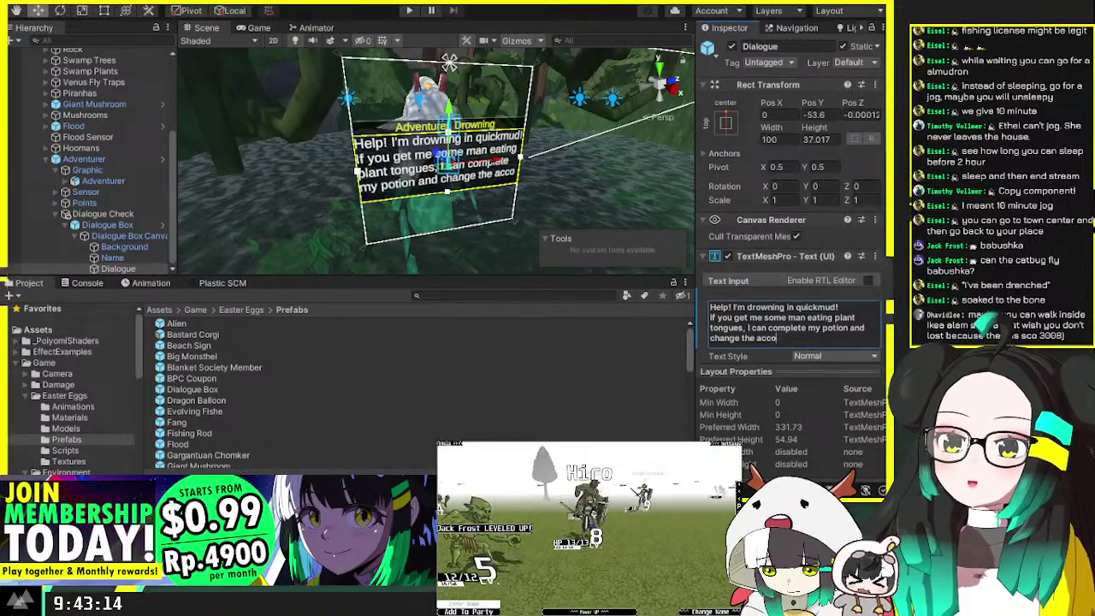
pyautogui.press('BackSpace')
pyautogui.press('BackSpace')
pyautogui.write('world of a')
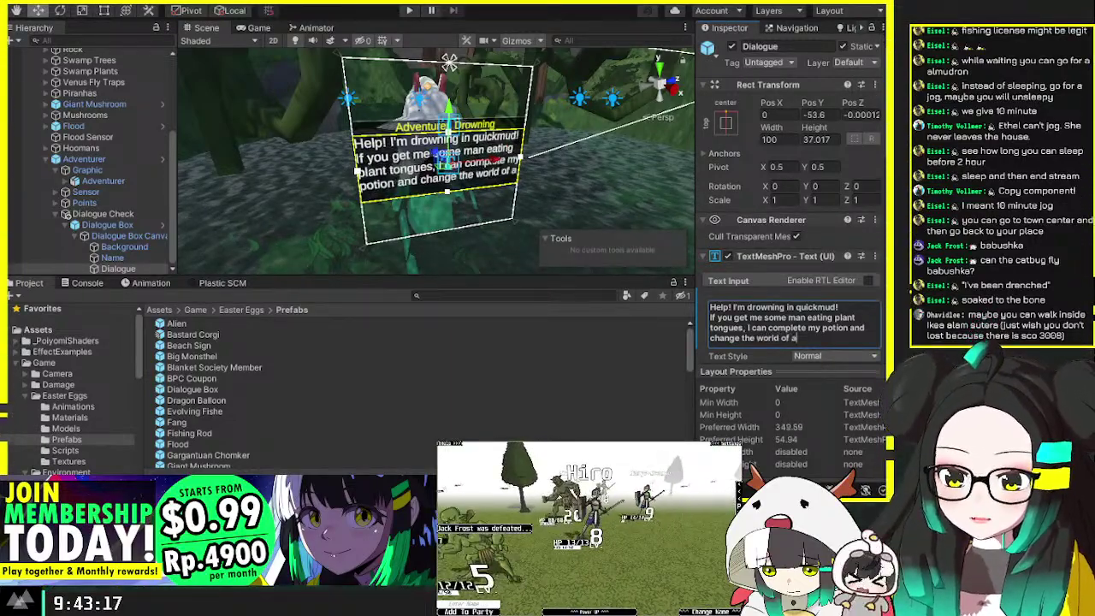
pyautogui.write('ccounting')
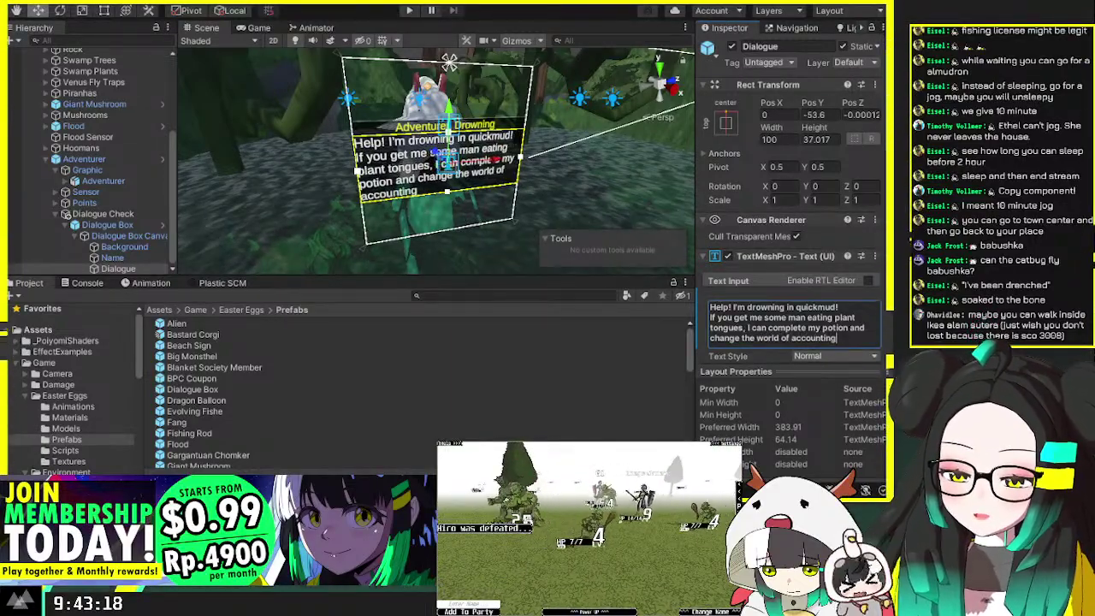
pyautogui.write('!')
# Step: Add "*Quest Accepted*" below a blank line at the end of the Adventurer's dialogue
pyautogui.press('Return')
pyautogui.press('Return')
pyautogui.write('*G')
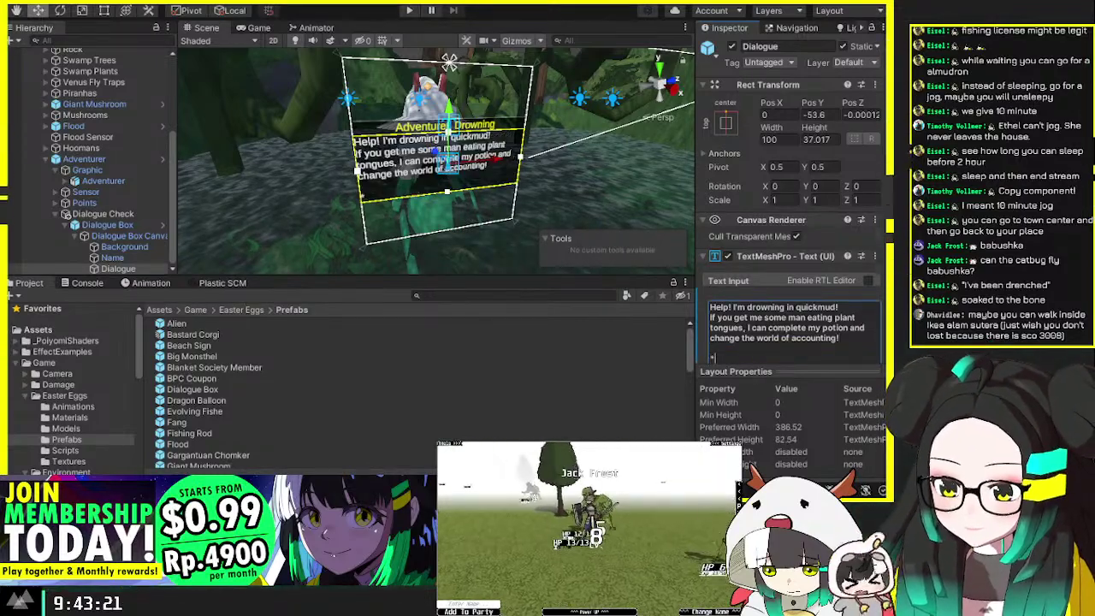
pyautogui.write('uest Accepted*')
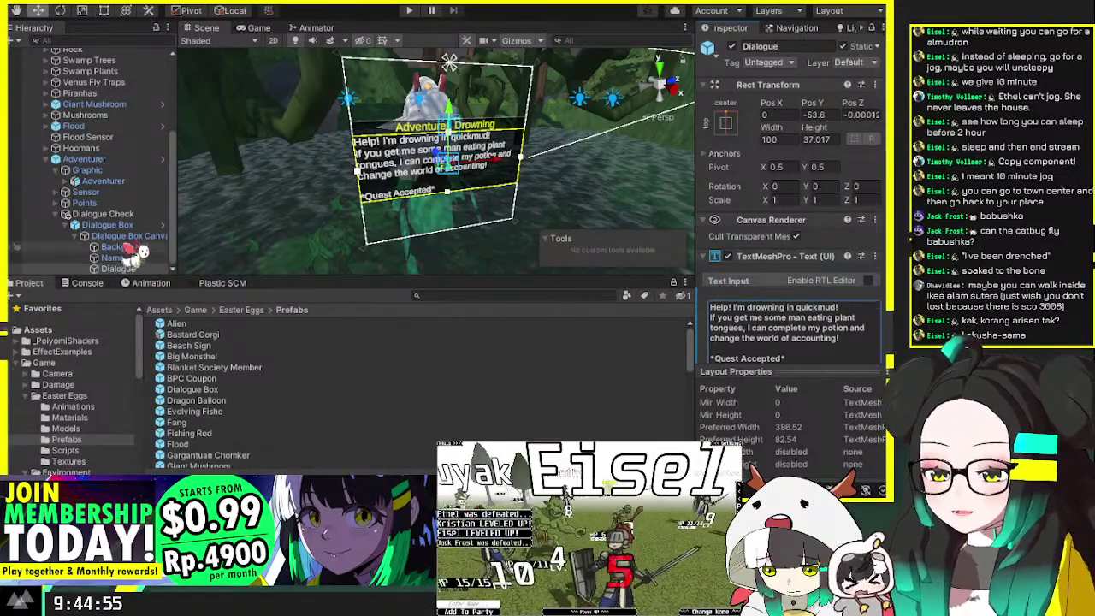
# Step: Duplicate the Adventurer's Dialogue Box under Dialogue Check and deactivate both the original and the copy
pyautogui.click(94, 224)
pyautogui.press('Left')
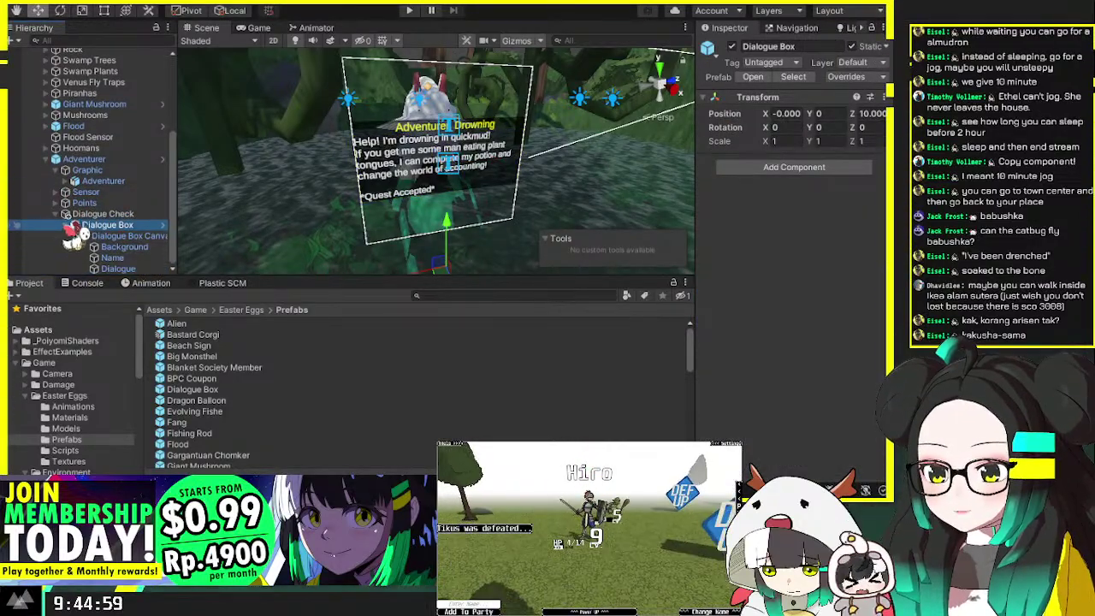
pyautogui.scroll(-1, 95, 171)
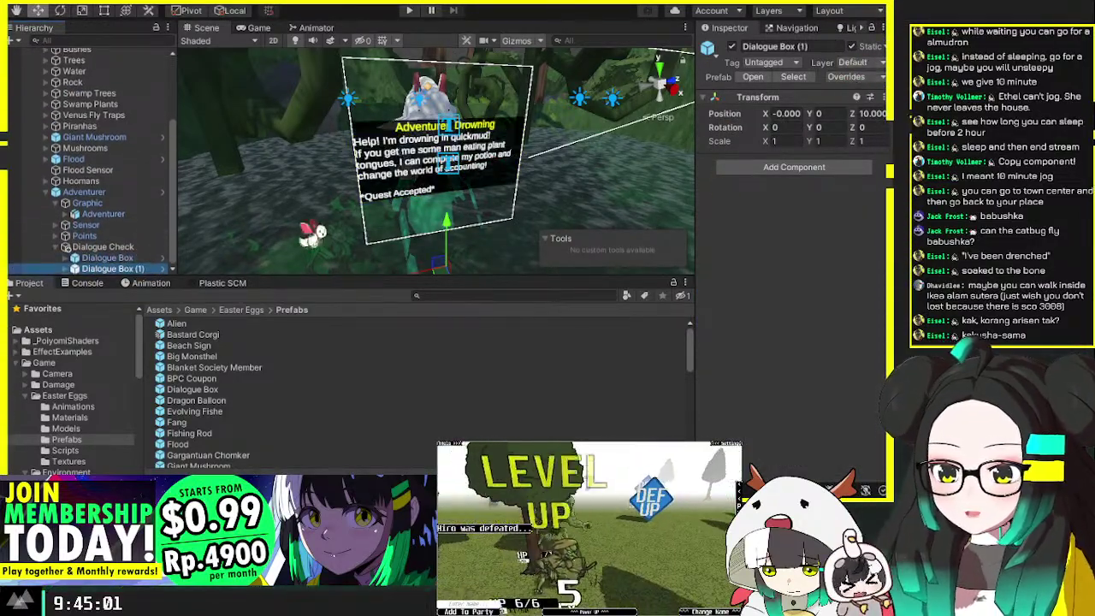
pyautogui.click(731, 46)
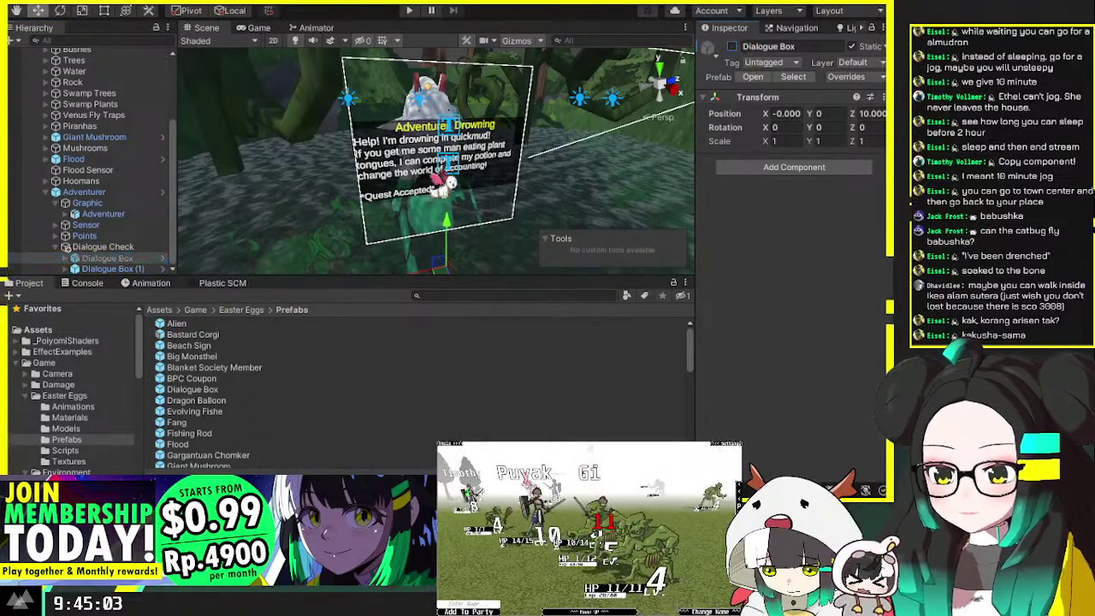
pyautogui.click(111, 268)
pyautogui.click(731, 47)
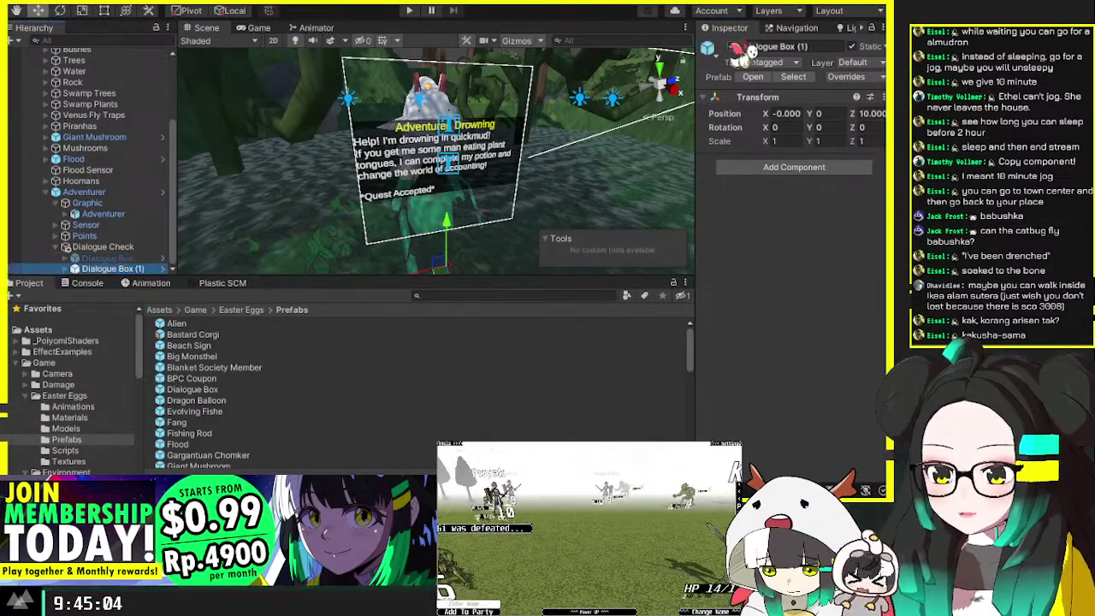
# Step: Replace the Dialogue text in the duplicated Dialogue Box (1) with "*blub blub blub*"
pyautogui.scroll(-1, 101, 252)
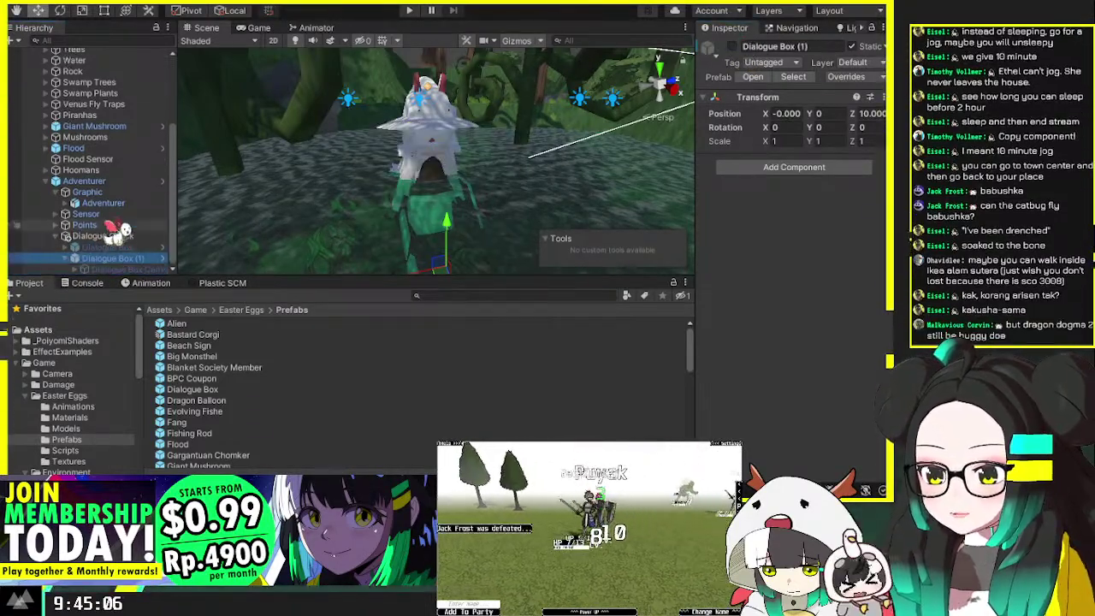
pyautogui.scroll(-3, 102, 250)
pyautogui.click(118, 268)
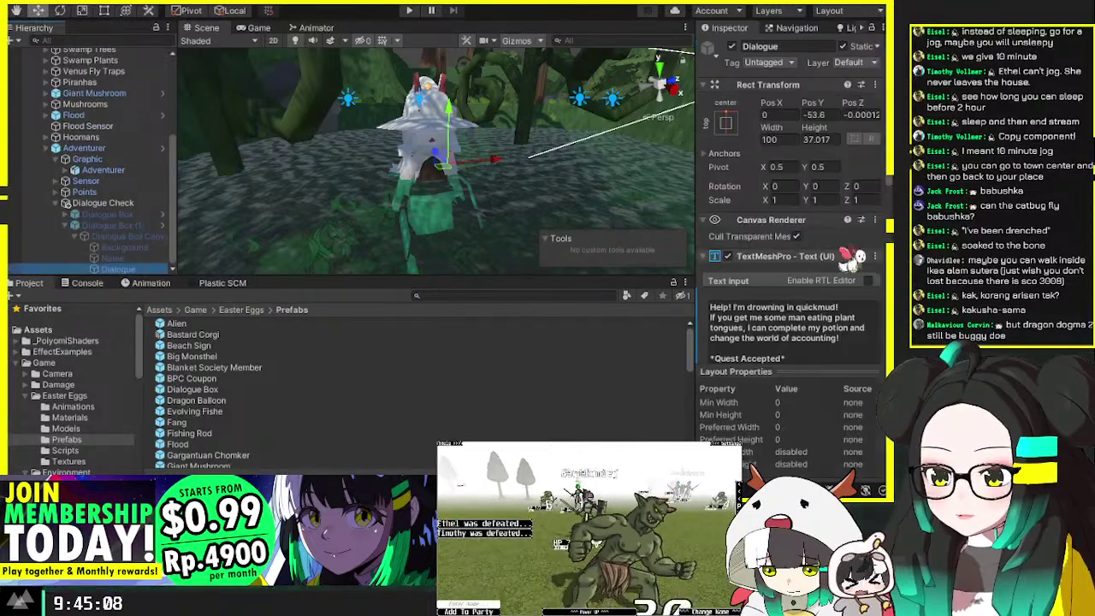
pyautogui.scroll(-5, 804, 231)
pyautogui.click(805, 234)
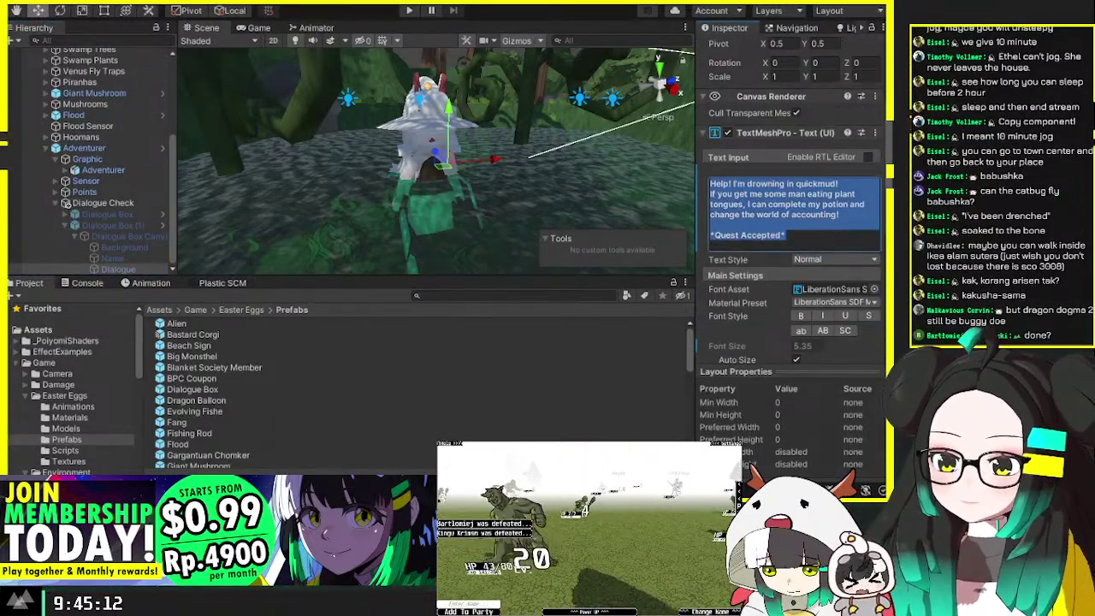
pyautogui.write('*blub ')
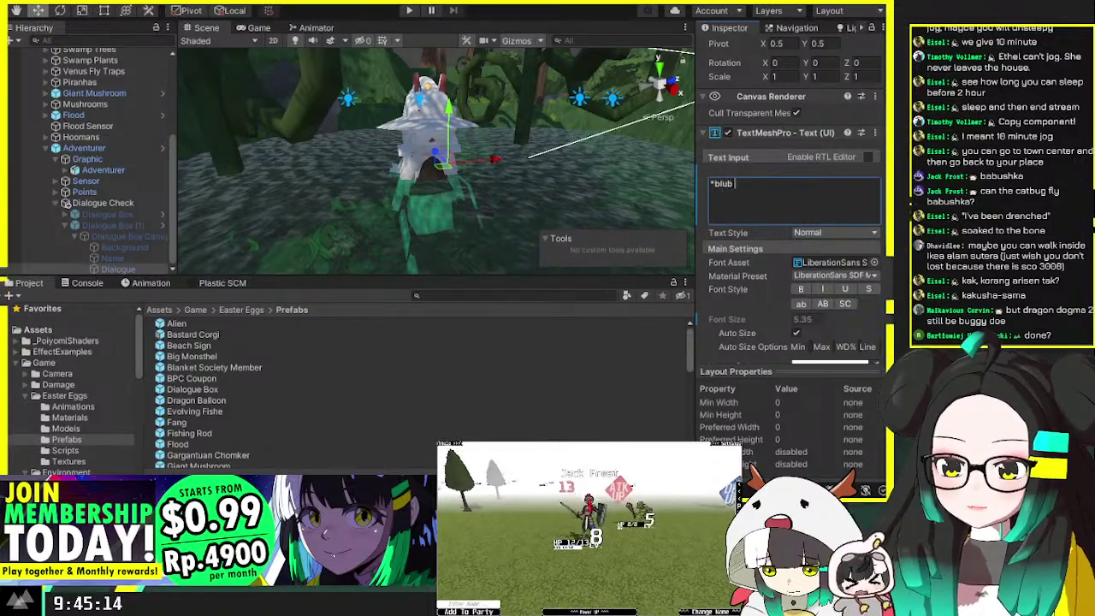
pyautogui.write('b')
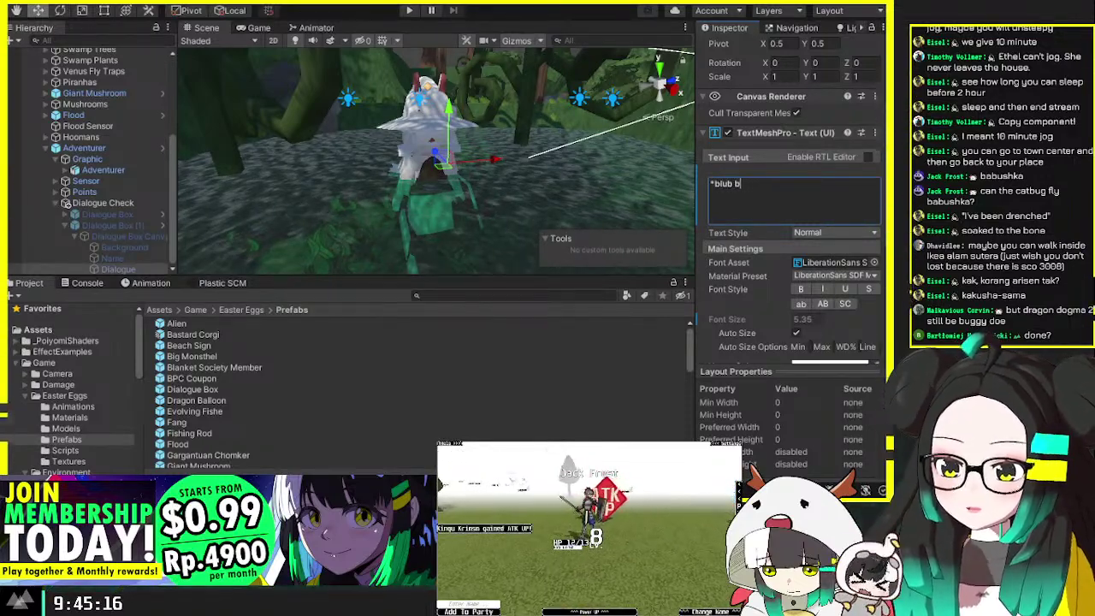
pyautogui.write('y=b blub*')
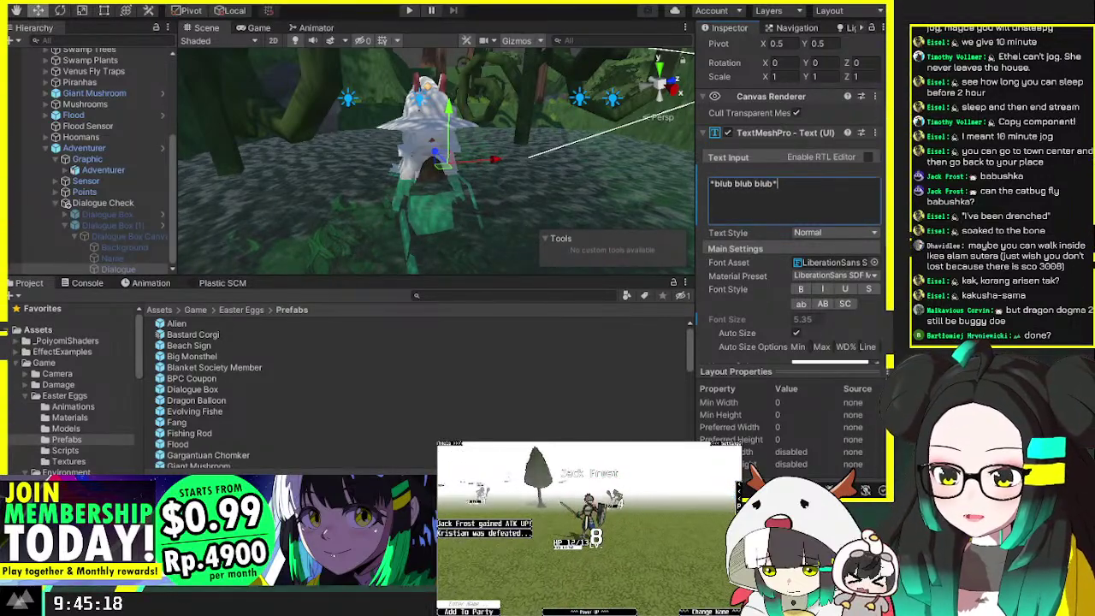
# Step: Add the line "(Translated by Bong)" below "*blub blub blub*" in the Dialogue text of Dialogue Box (1)
pyautogui.press('Return')
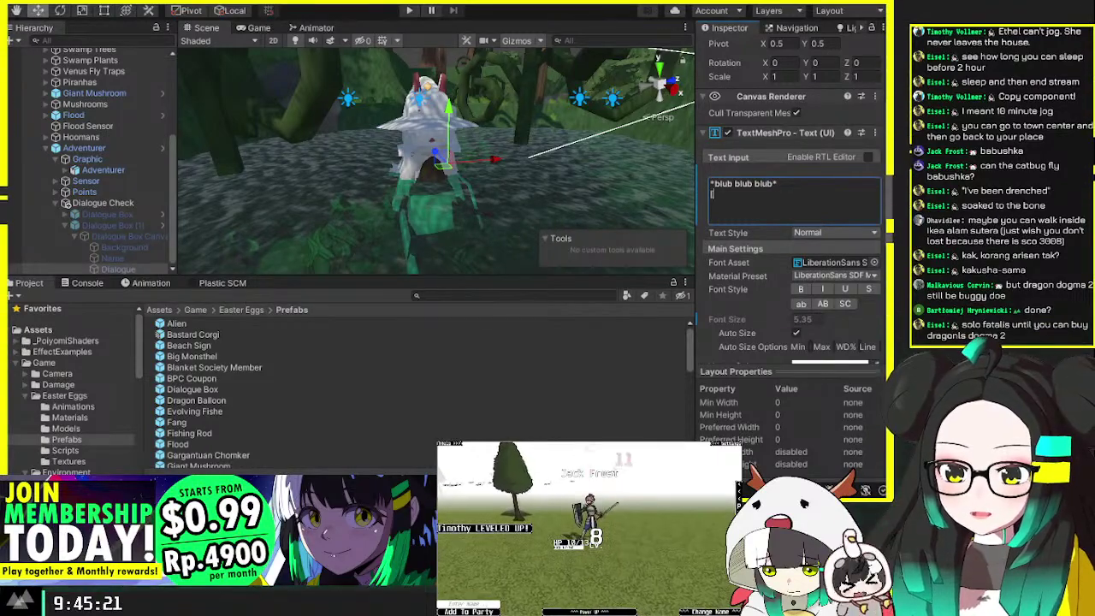
pyautogui.write('(Transla')
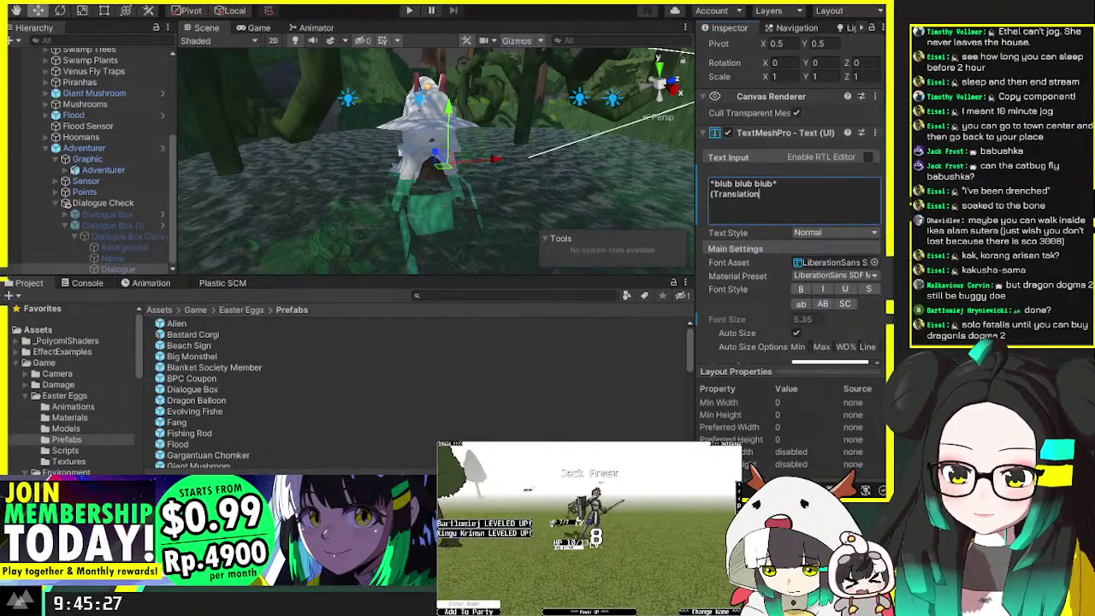
pyautogui.write('tion')
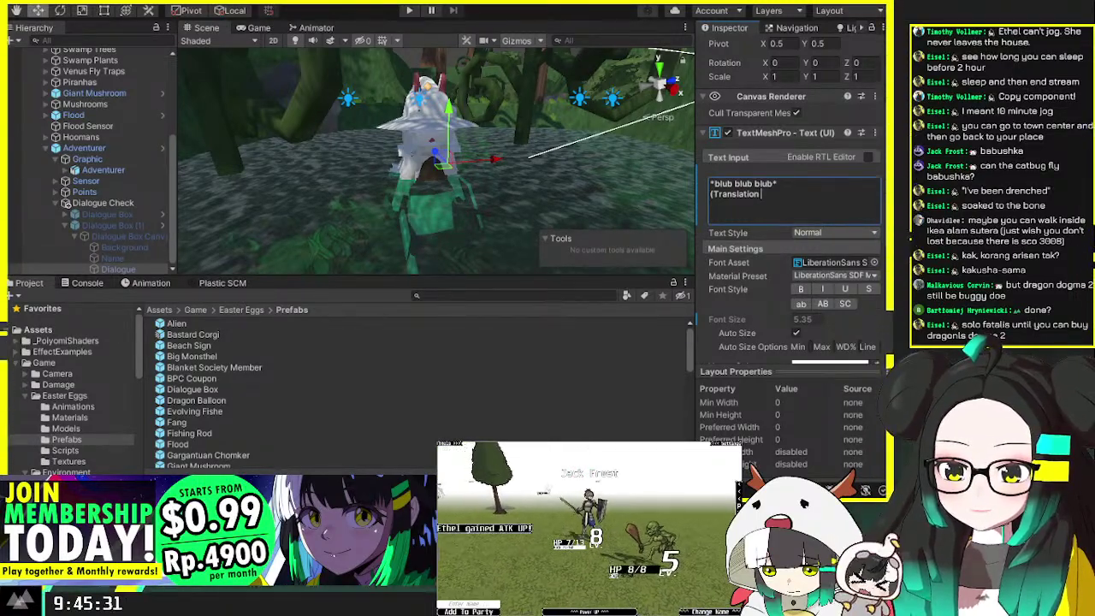
pyautogui.press('BackSpace')
pyautogui.press('BackSpace')
pyautogui.press('BackSpace')
pyautogui.press('BackSpace')
pyautogui.write('ed ')
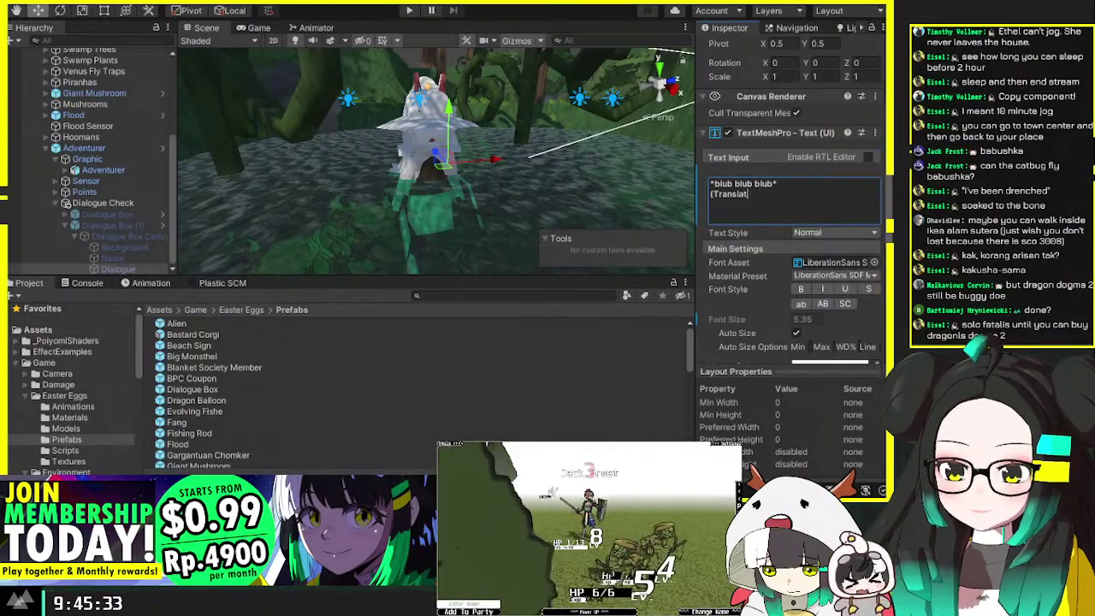
pyautogui.write('by Bong(')
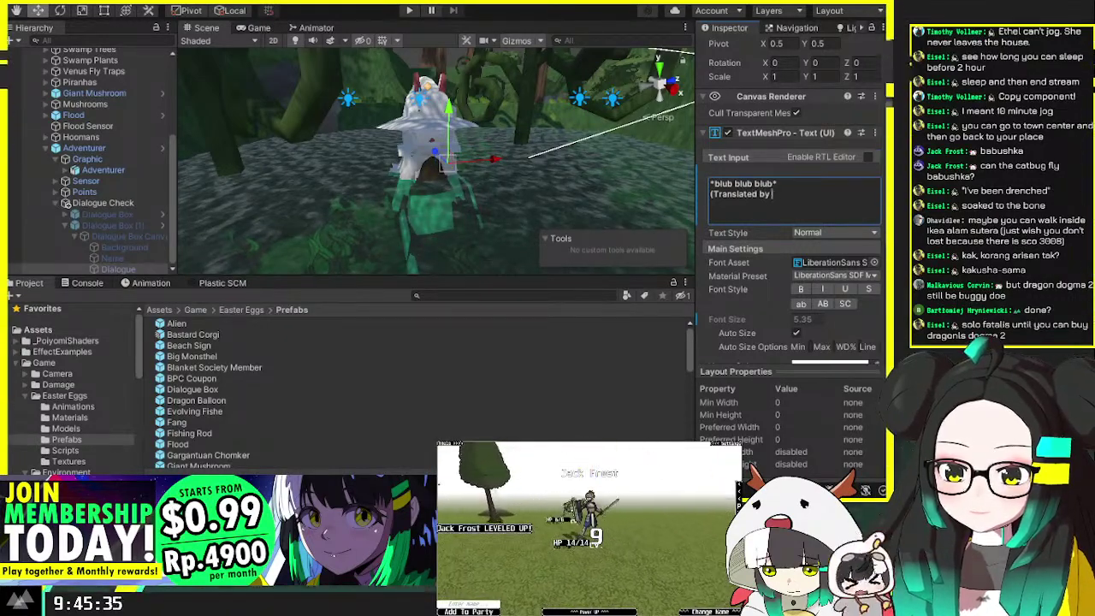
pyautogui.press('BackSpace')
pyautogui.write(')')
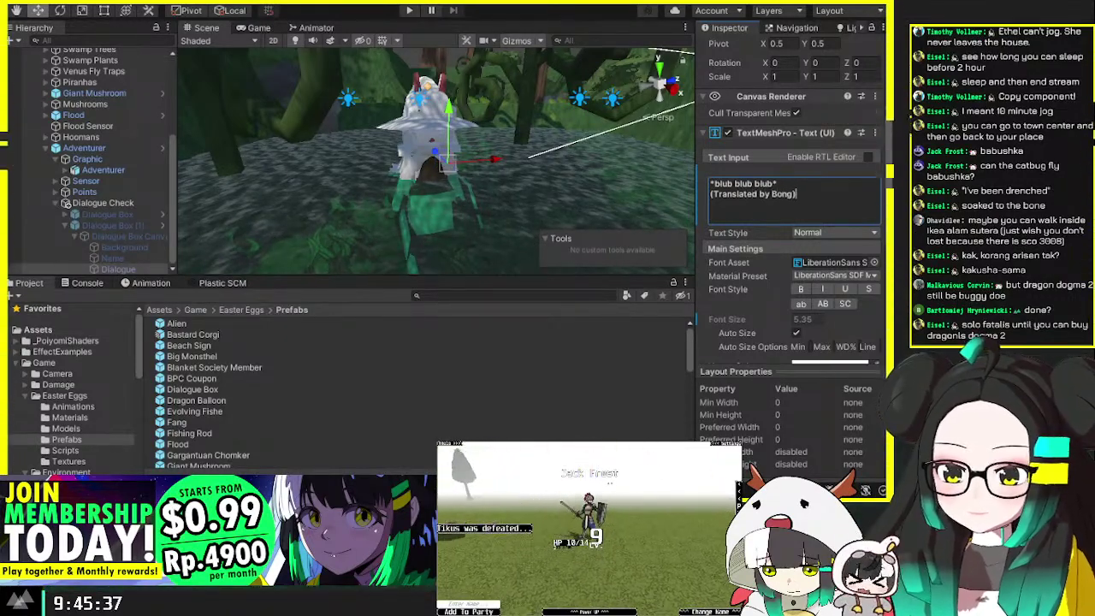
# Step: Insert a blank line and the line "blue blue blue" between "*blub blub blub*" and the translation credit
pyautogui.press('Home')
pyautogui.press('Return')
pyautogui.press('Return')
pyautogui.press('Up')
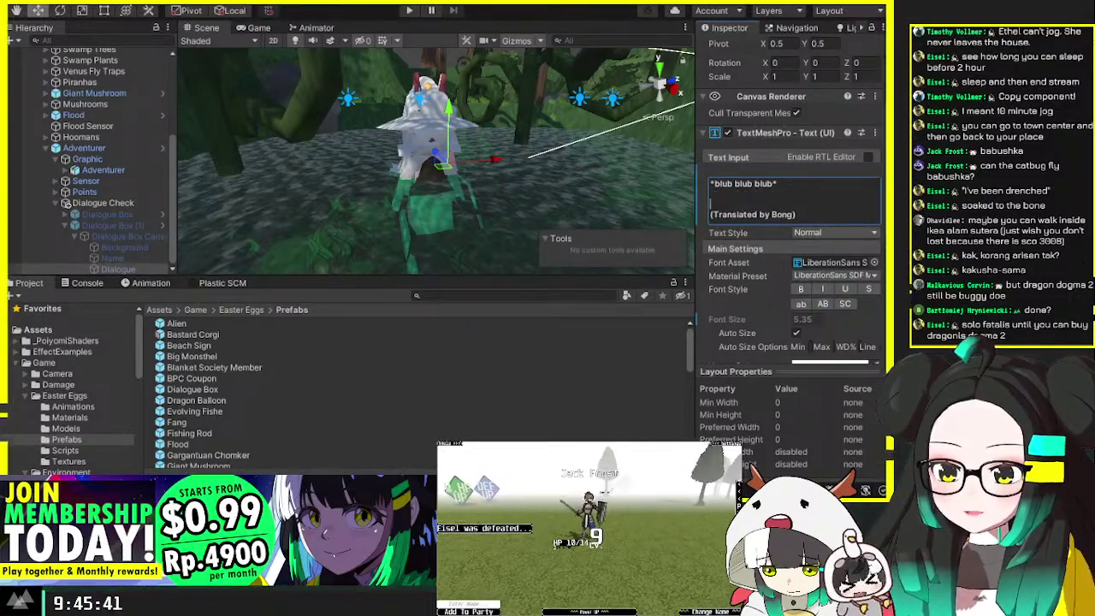
pyautogui.write('bl')
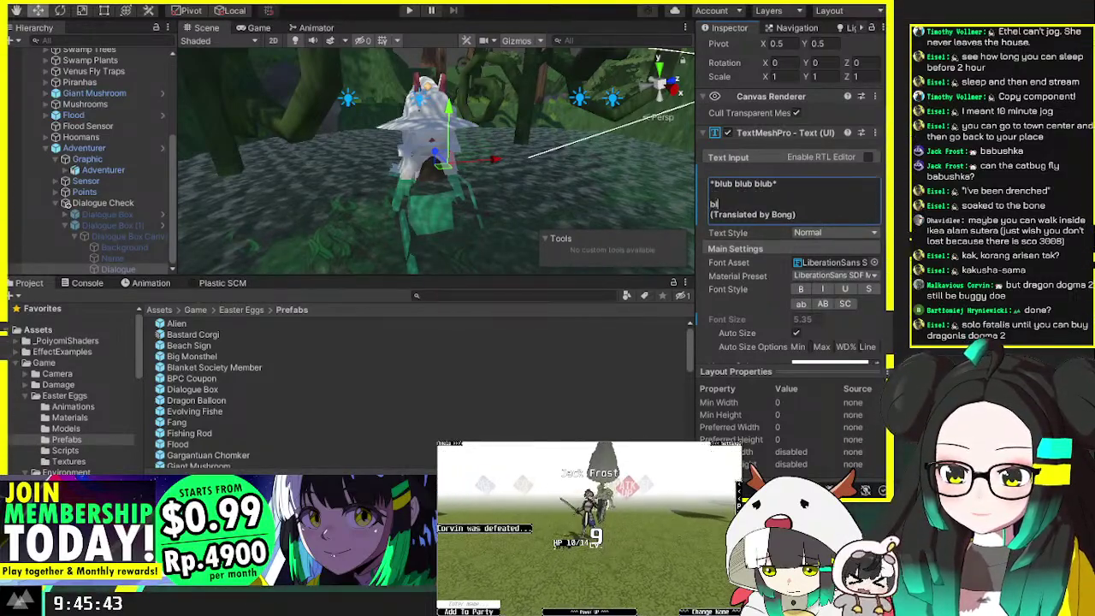
pyautogui.write('ue blu')
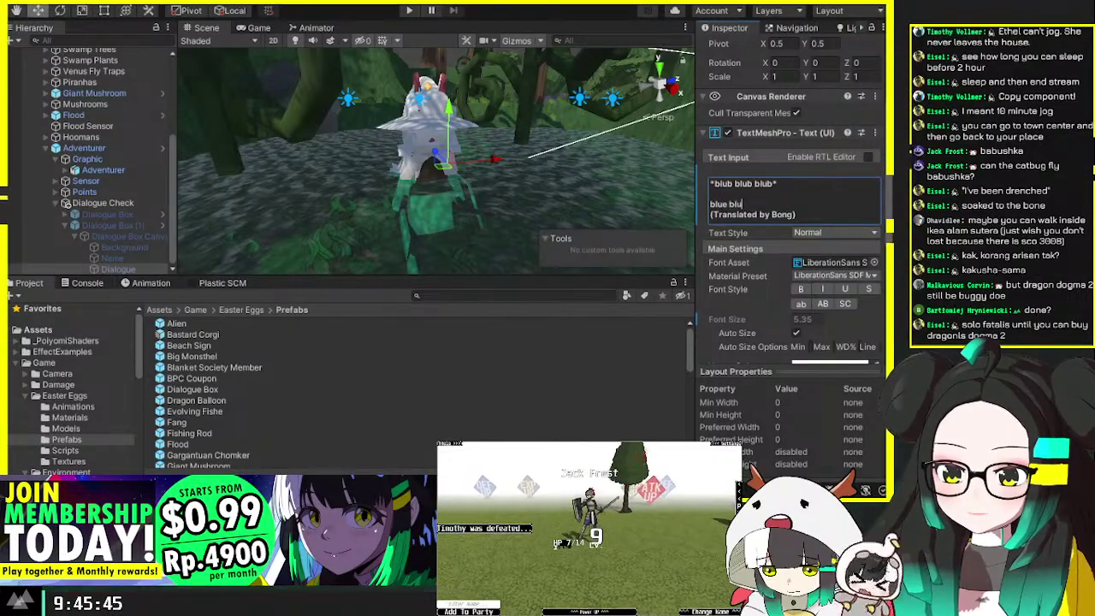
pyautogui.write('e blue')
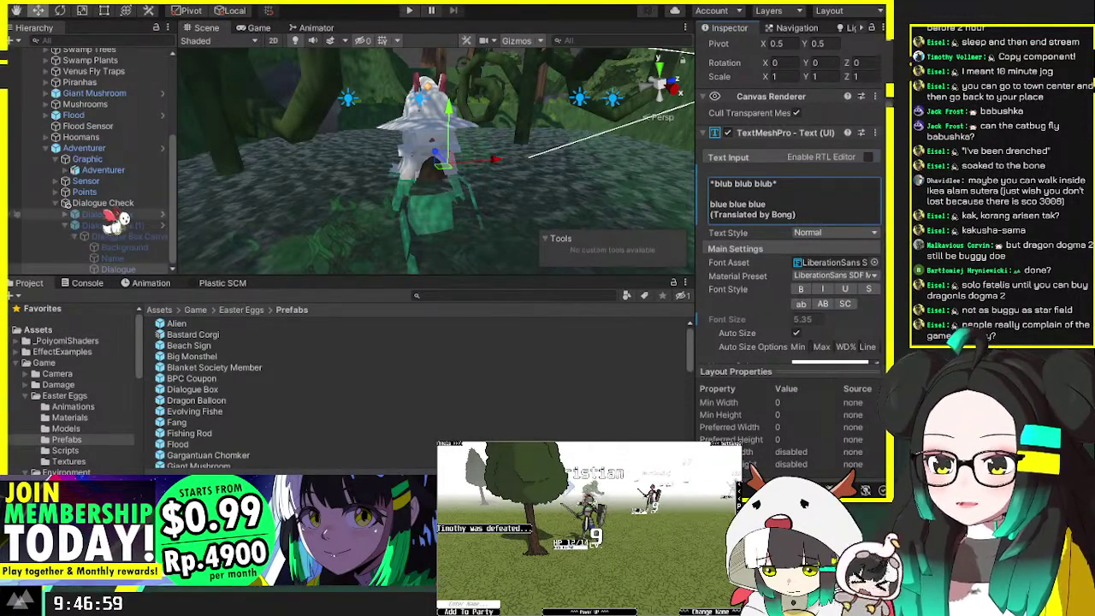
# Step: Create an empty child object under the Adventurer's Sensor object and name it "Dialogue Sensor"
pyautogui.scroll(2, 86, 158)
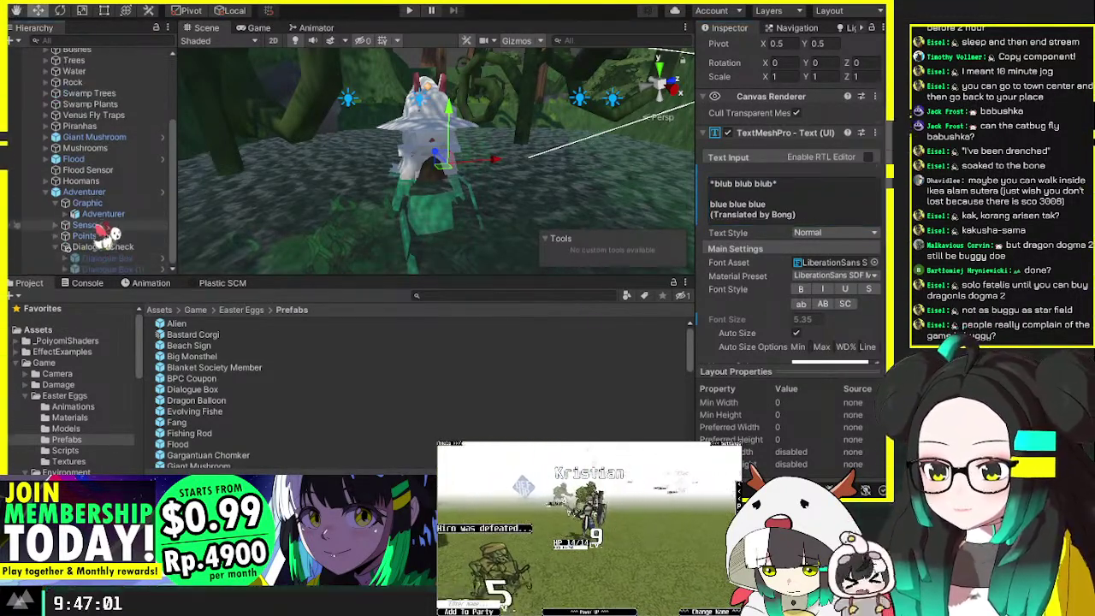
pyautogui.click(103, 192)
pyautogui.click(84, 225)
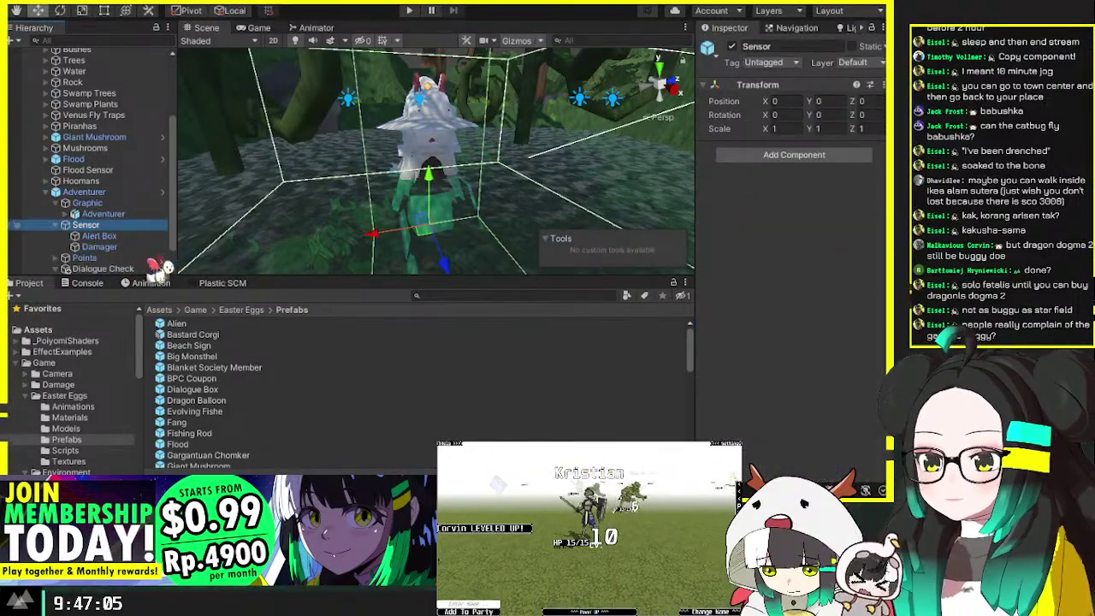
pyautogui.hotkey('alt', 'shift', 'n')
pyautogui.click(99, 236)
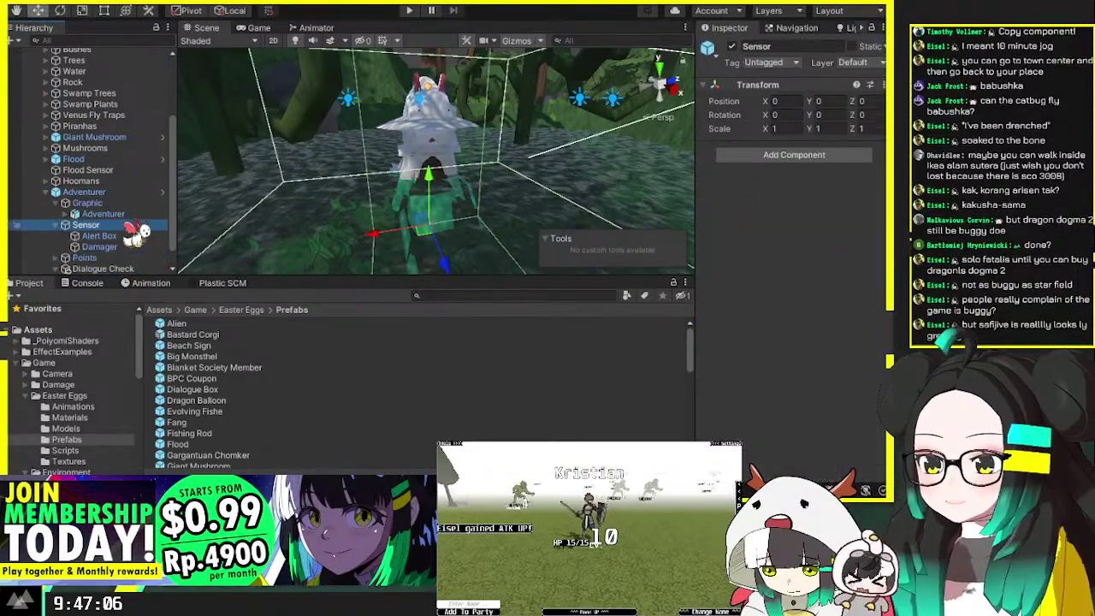
pyautogui.click(97, 257)
pyautogui.press('F2')
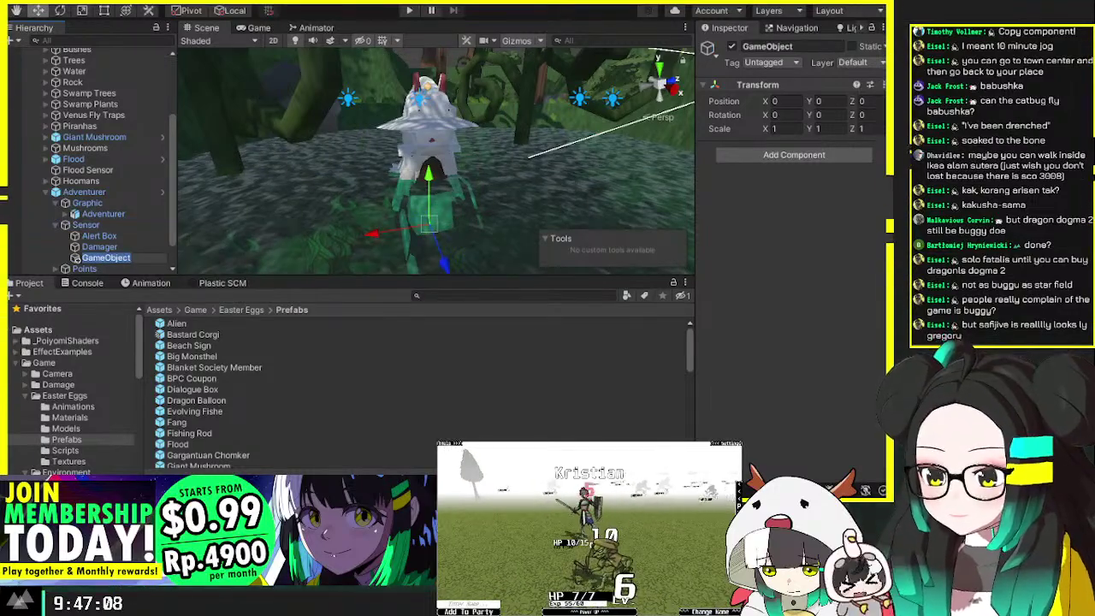
pyautogui.write('Dil')
pyautogui.press('BackSpace')
pyautogui.write('alogue')
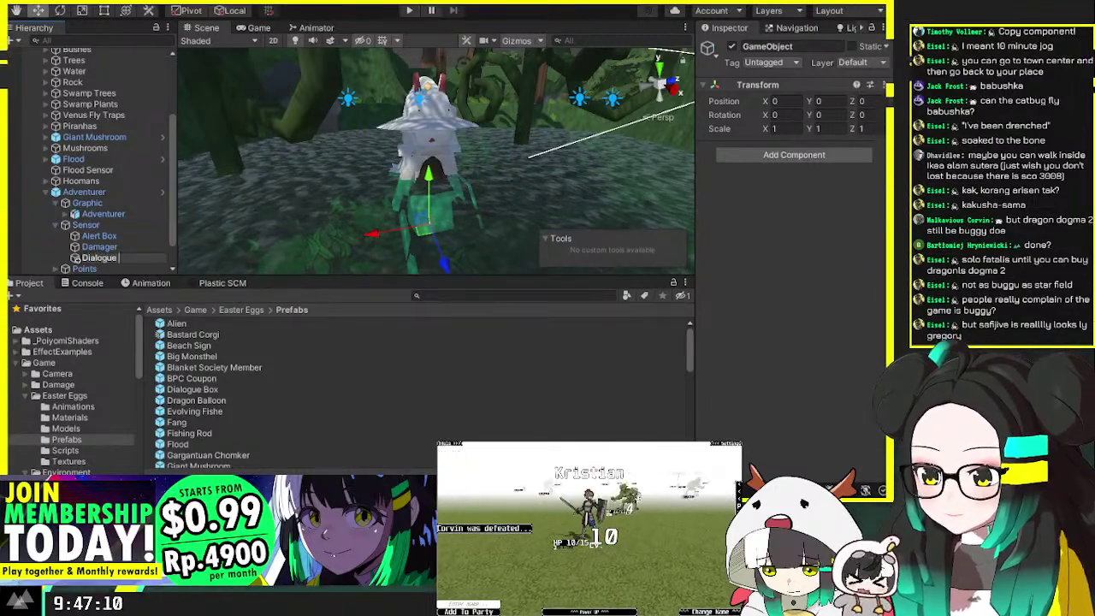
pyautogui.write(' Sensor')
pyautogui.press('Return')
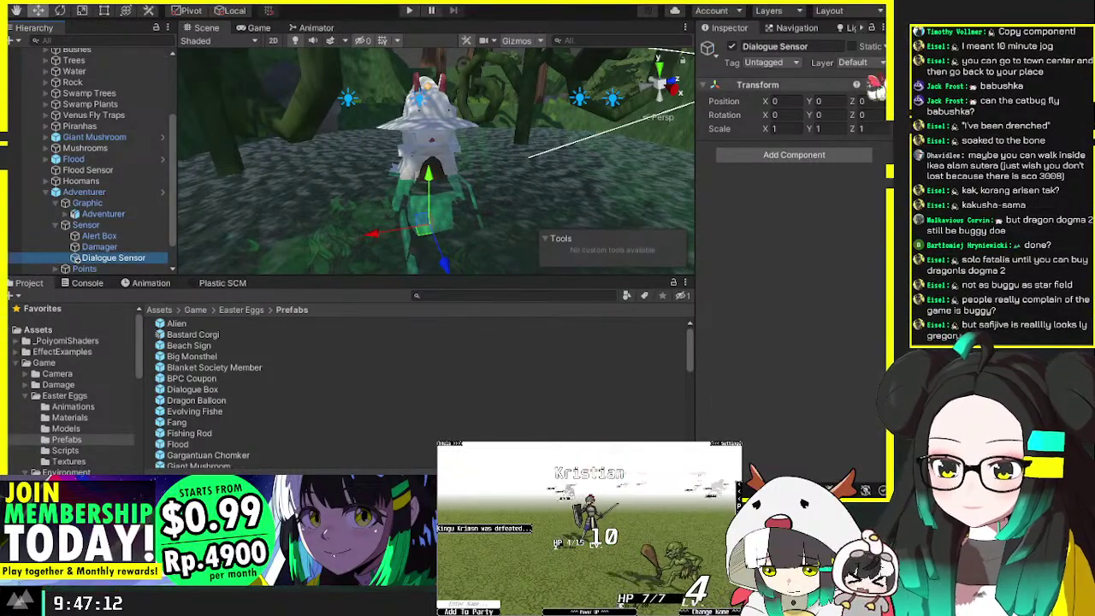
# Step: Make Dialogue Sensor static, assign it to the Sensor layer and give it a Box Collider
pyautogui.click(851, 46)
pyautogui.click(851, 63)
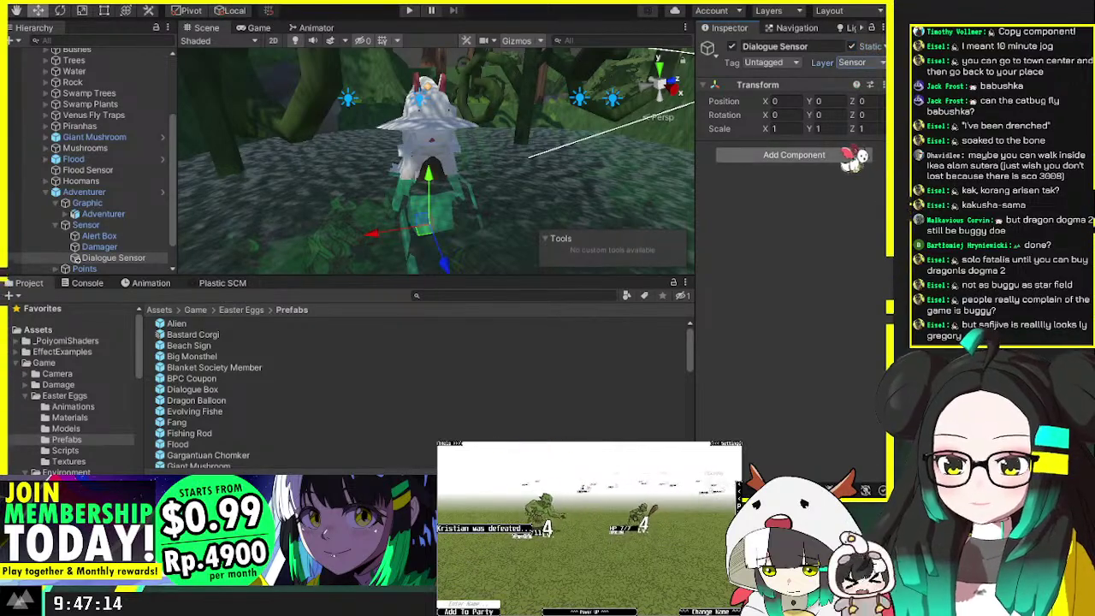
pyautogui.hotkey('ctrl', 'v')
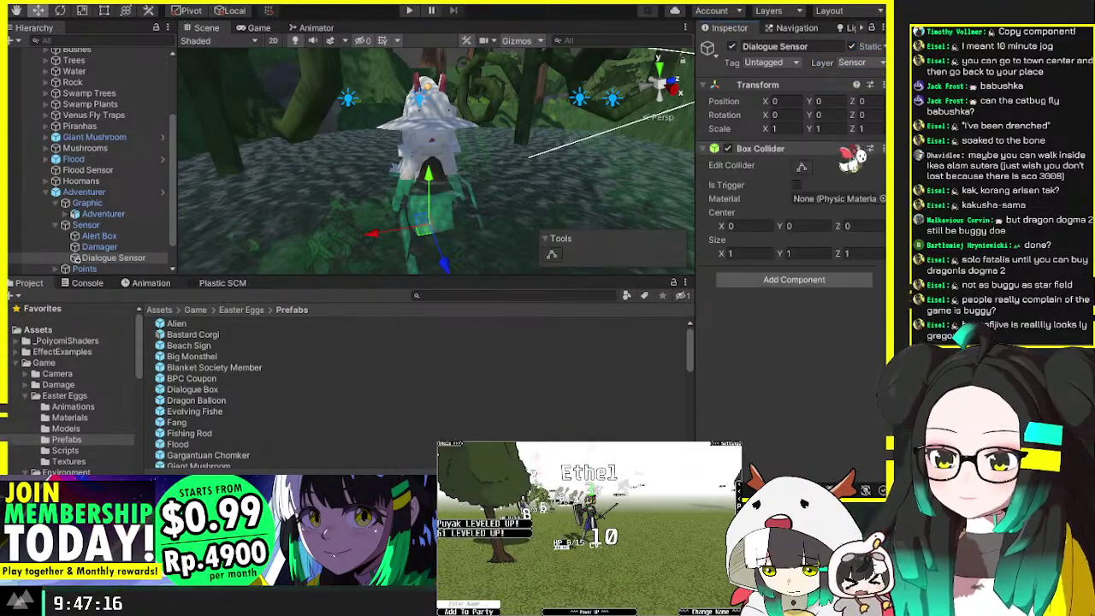
# Step: Make the Box Collider a trigger with its center at Y 20, Z 20 and a size of 40 × 40 × 40
pyautogui.click(812, 225)
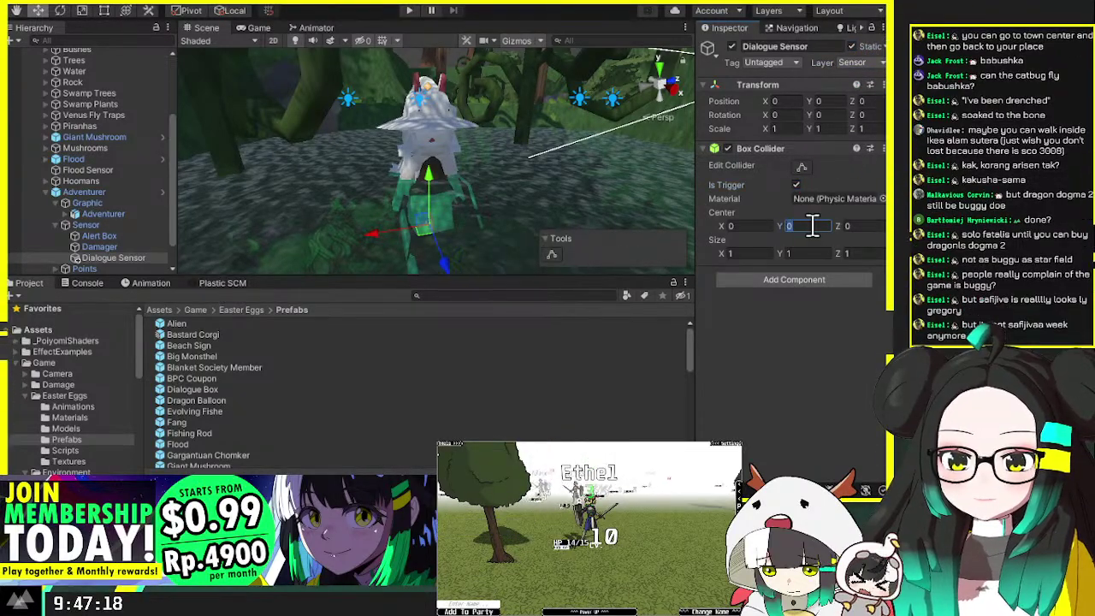
pyautogui.write('20')
pyautogui.press('Tab')
pyautogui.write('20')
pyautogui.press('Tab')
pyautogui.write('40')
pyautogui.press('Tab')
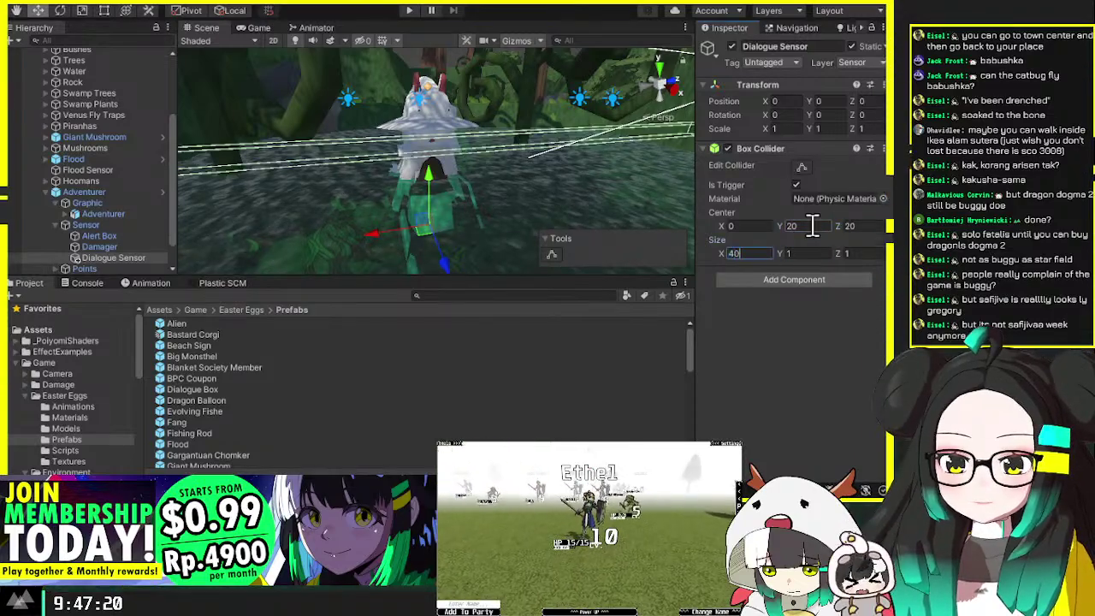
pyautogui.write('40\t40')
pyautogui.press('Return')
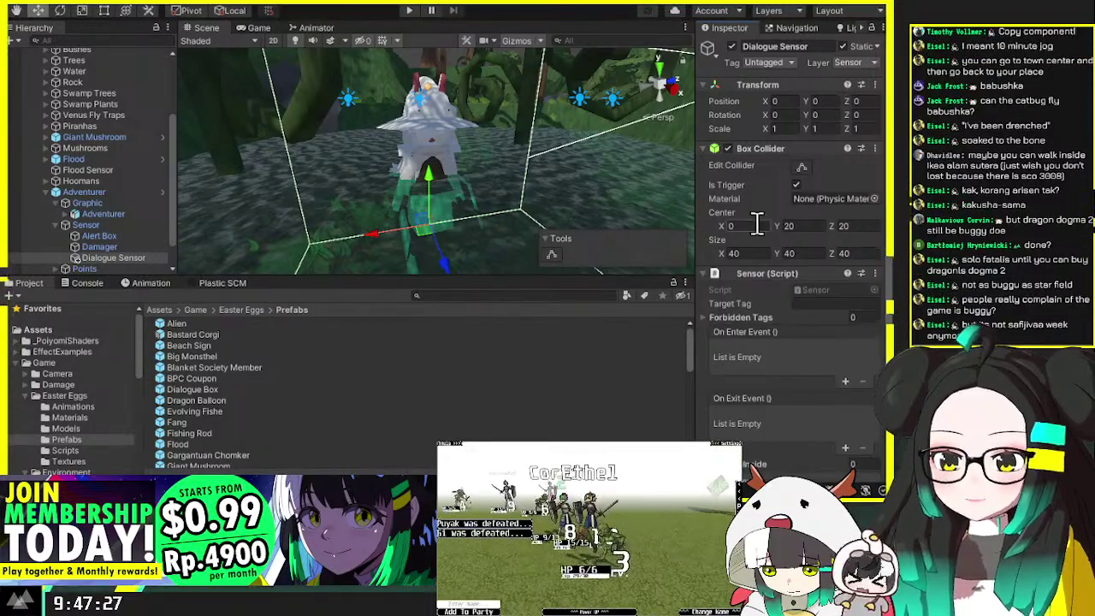
# Step: Give Dialogue Sensor the Sensor script with the target tag "Player"
pyautogui.click(822, 303)
pyautogui.write('Pl')
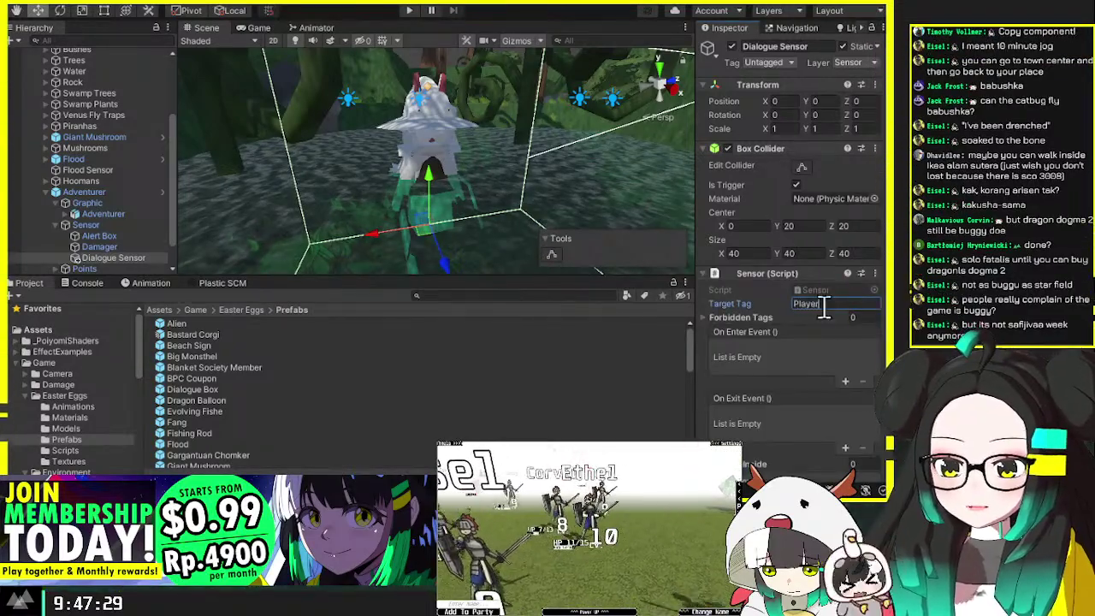
pyautogui.write('ayer')
# Step: Add an On Enter Event entry that calls GameObject.SetActive on Dialogue Sensor itself, with the value enabled
pyautogui.scroll(-2, 822, 310)
pyautogui.click(844, 322)
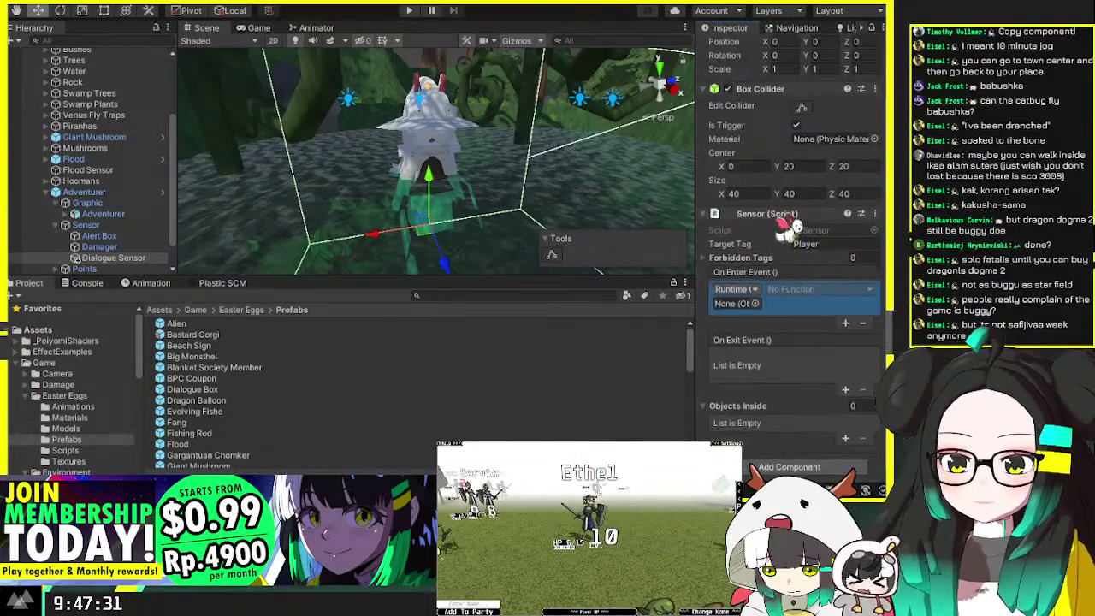
pyautogui.moveTo(787, 227); pyautogui.dragTo(735, 306)
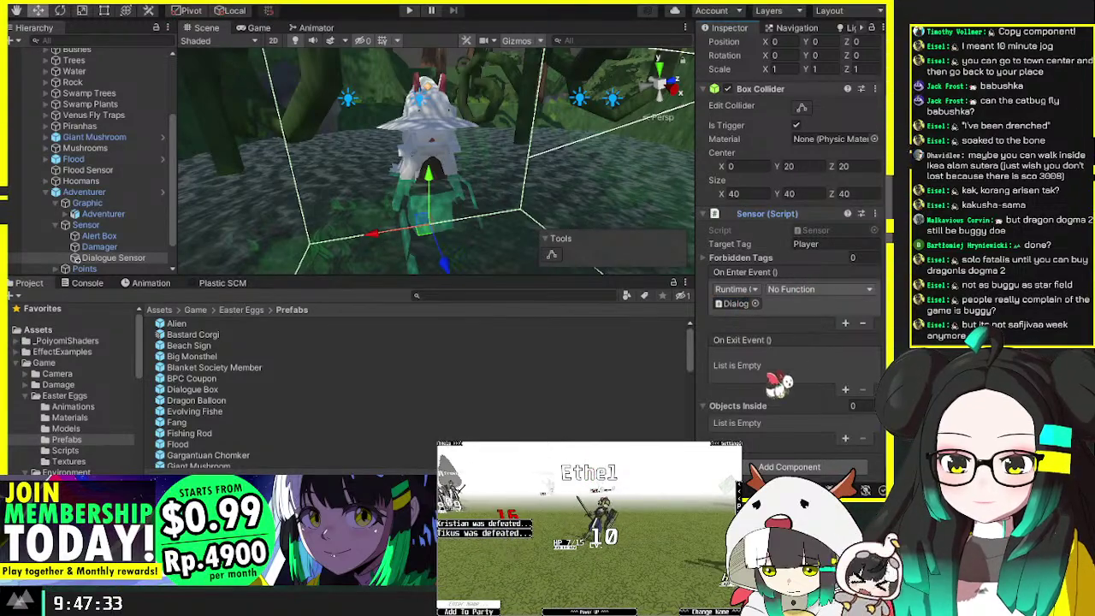
pyautogui.click(819, 289)
pyautogui.click(804, 316)
pyautogui.click(770, 302)
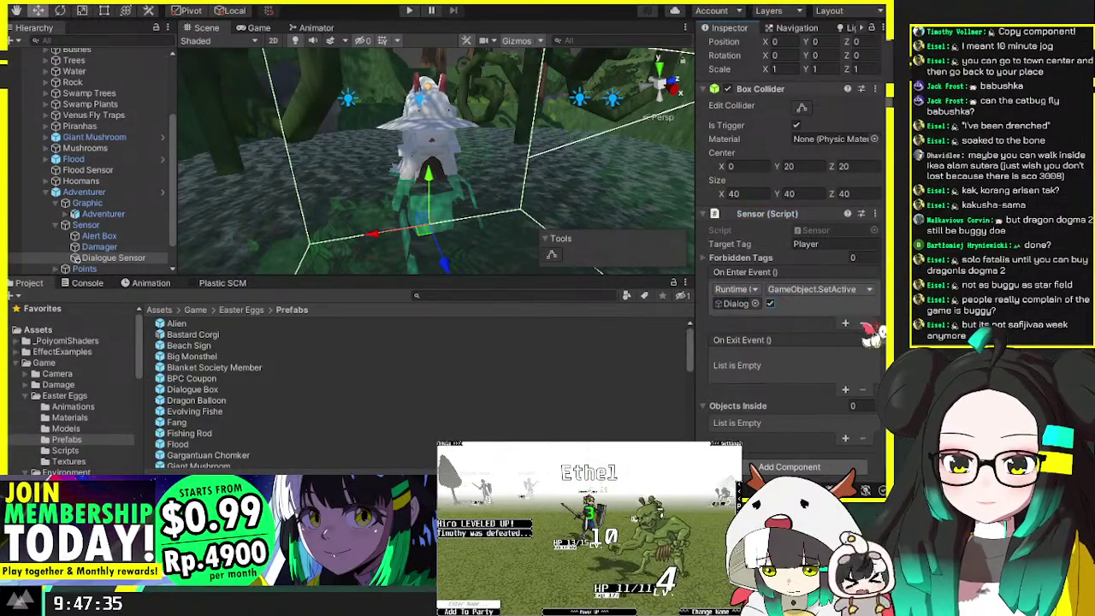
# Step: Add a second On Enter entry that activates Dialogue Box through GameObject.SetActive, and switch the first entry's value off
pyautogui.click(845, 323)
pyautogui.scroll(-1, 111, 231)
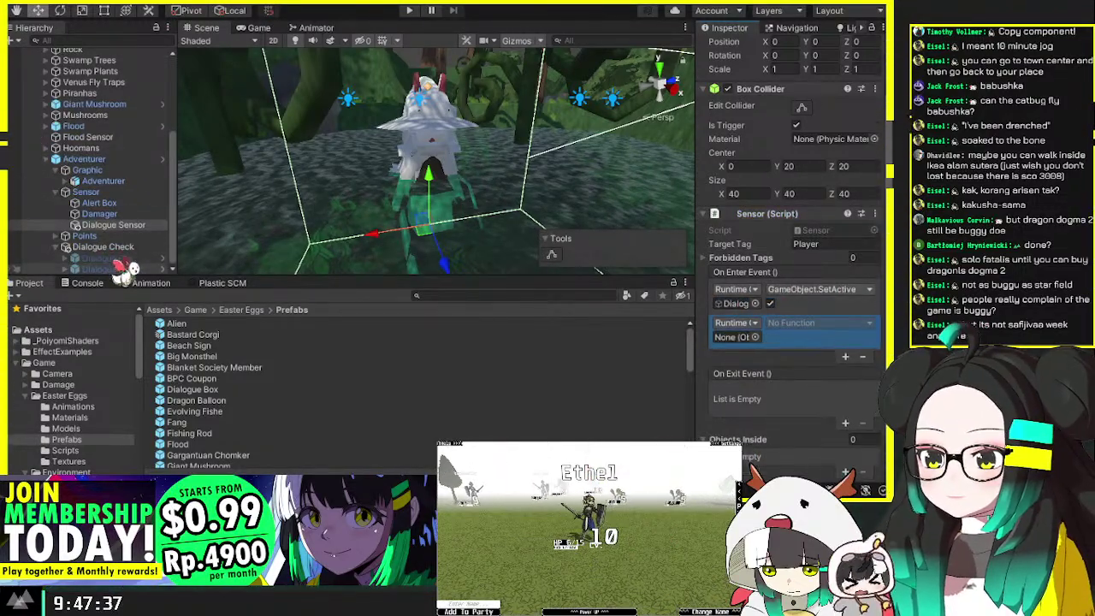
pyautogui.moveTo(124, 262); pyautogui.dragTo(744, 338)
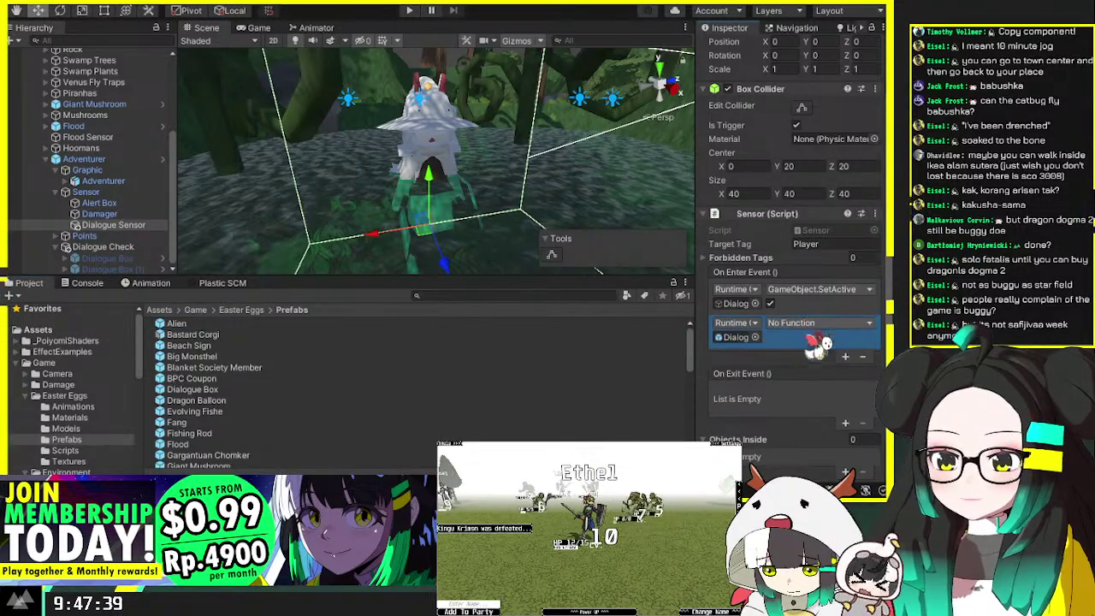
pyautogui.click(819, 322)
pyautogui.click(780, 344)
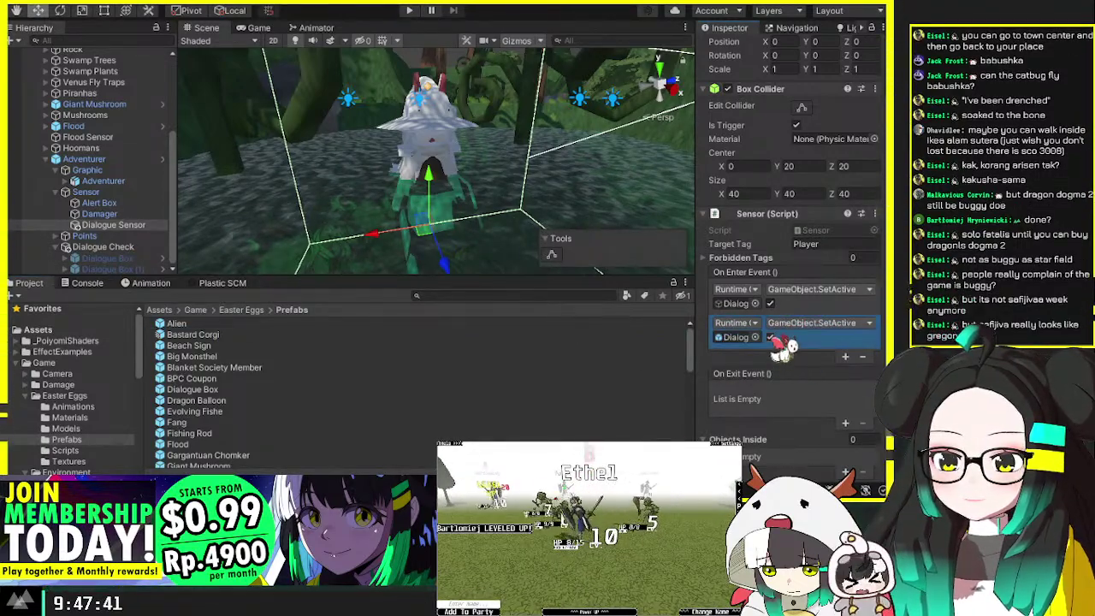
pyautogui.click(770, 303)
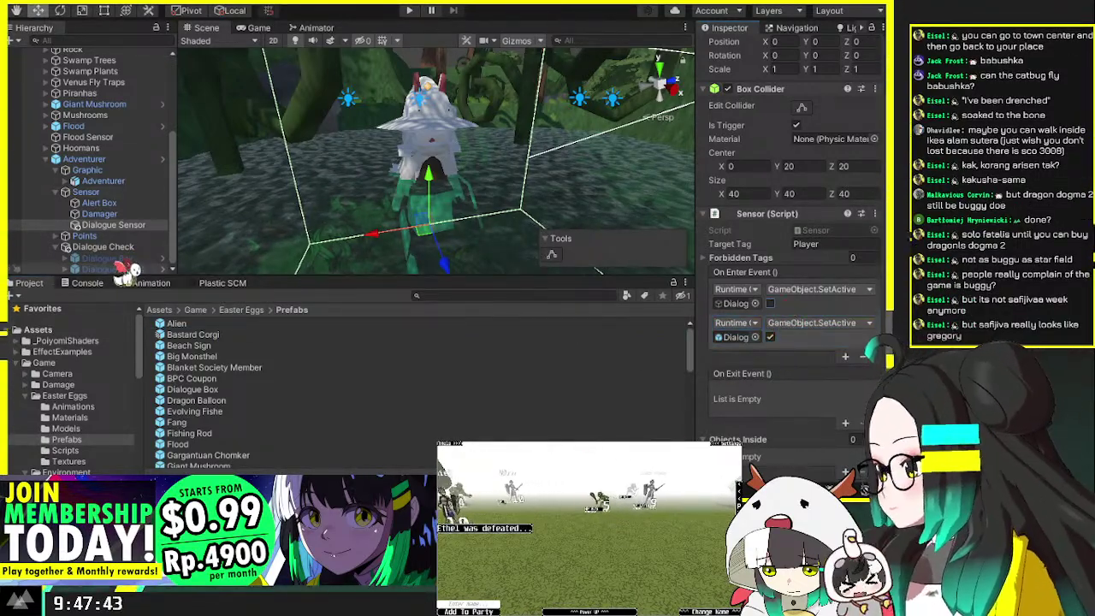
# Step: Add an On Die Event entry to the Adventurer that deactivates Dialogue Sensor through GameObject.SetActive
pyautogui.click(126, 160)
pyautogui.scroll(-15, 856, 300)
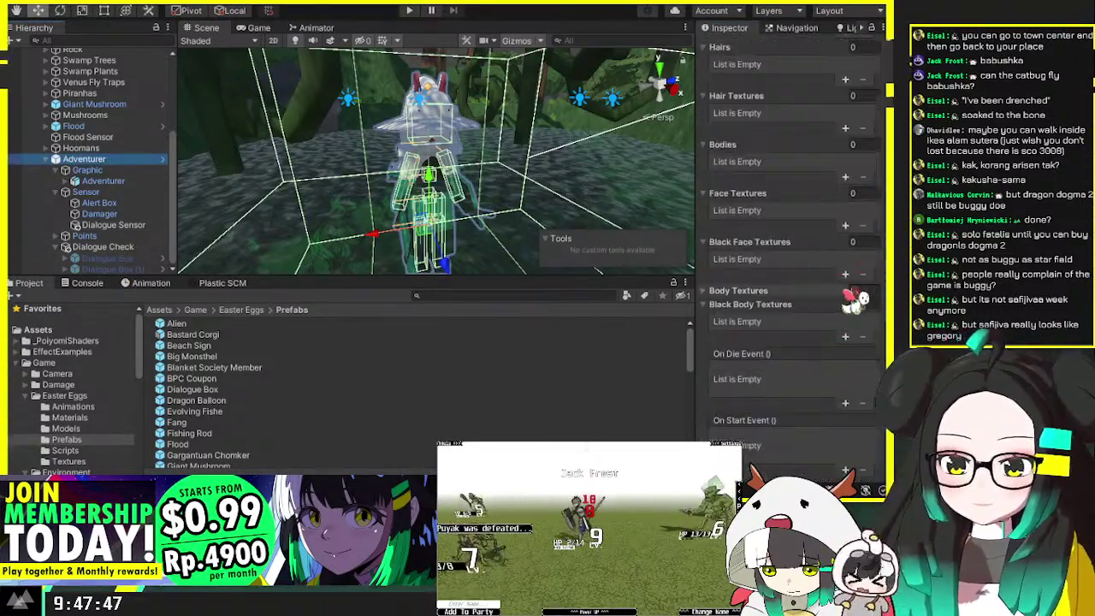
pyautogui.scroll(3, 855, 300)
pyautogui.scroll(-6, 853, 211)
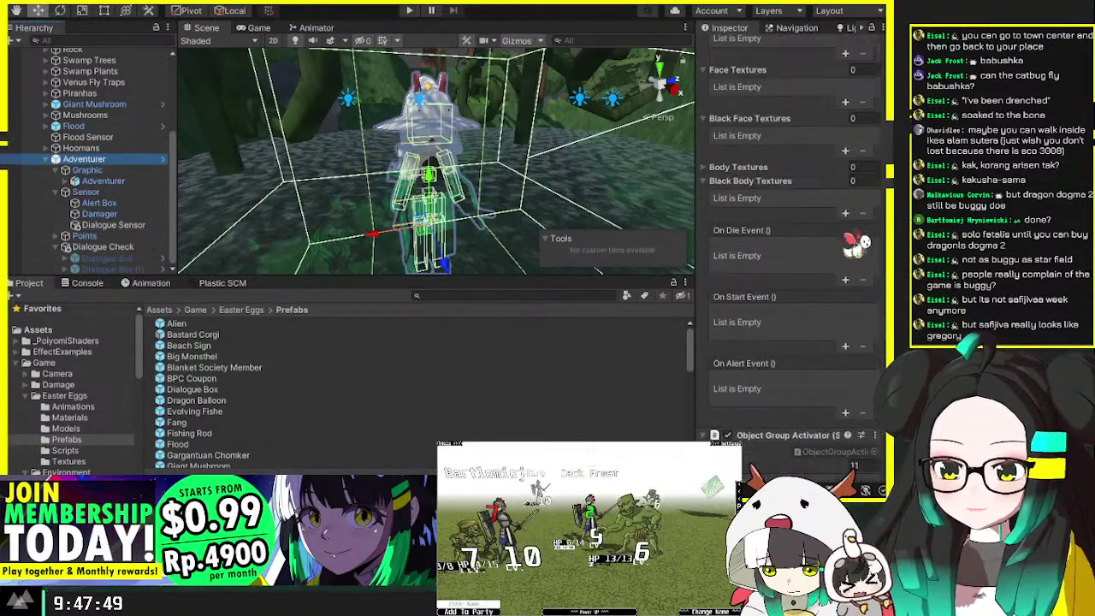
pyautogui.click(845, 269)
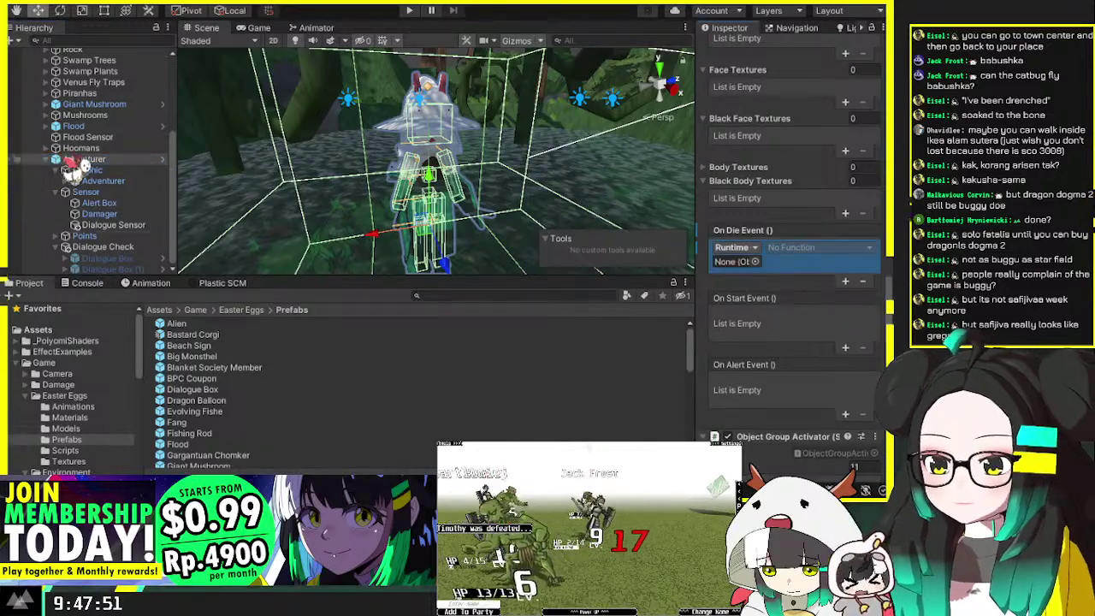
pyautogui.moveTo(102, 210); pyautogui.dragTo(737, 261)
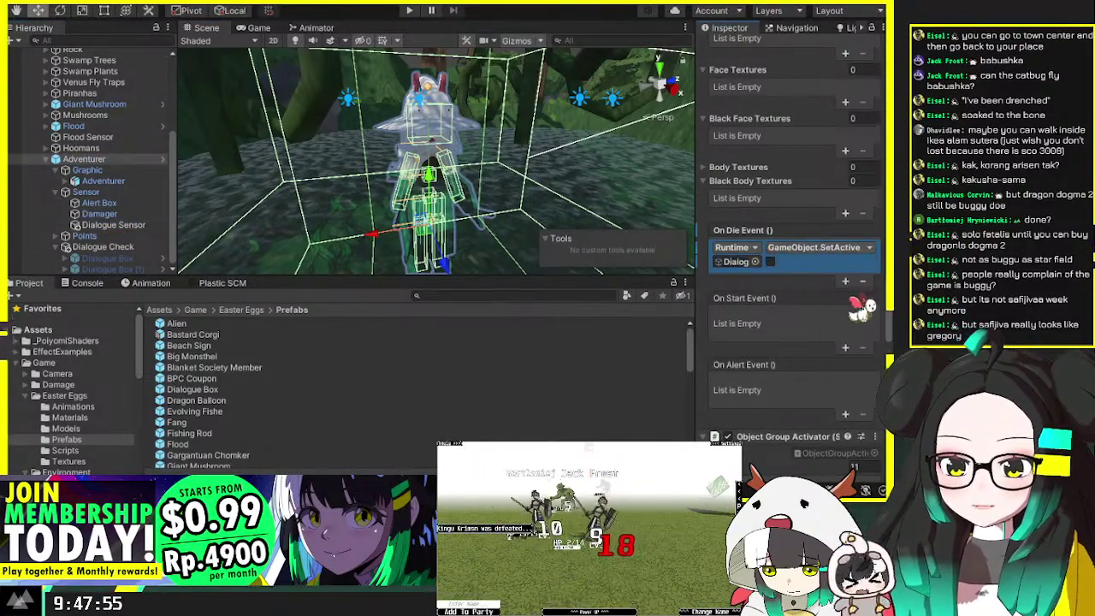
# Step: Add a second On Die Event entry to the Adventurer that deactivates Dialogue Check through GameObject.SetActive
pyautogui.click(845, 281)
pyautogui.moveTo(107, 257); pyautogui.dragTo(733, 296)
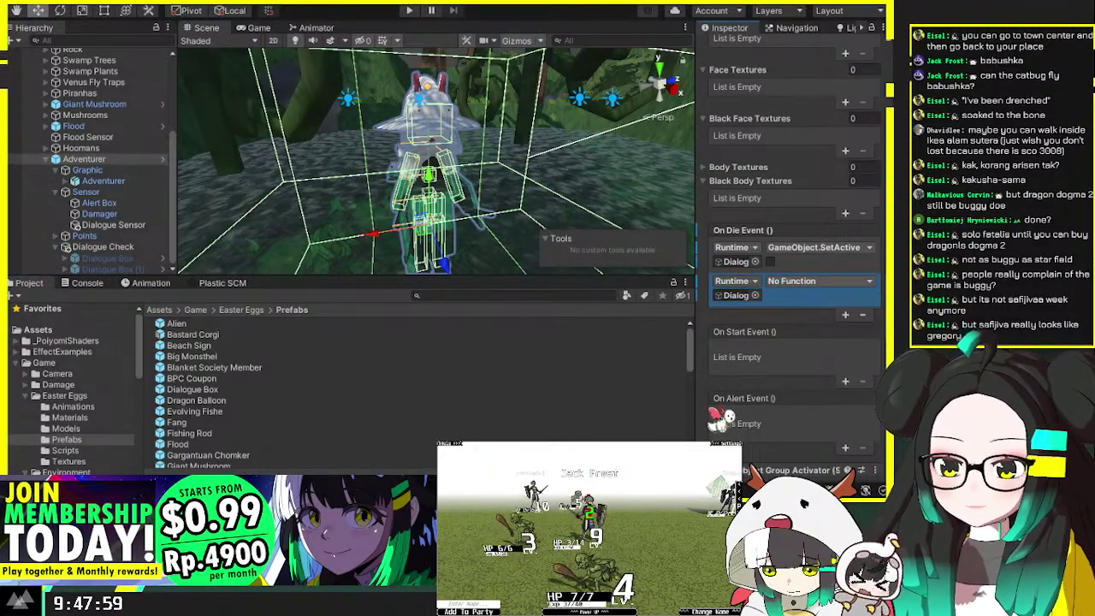
# Step: Add an Object Conditional Activator component to Dialogue Box (1) and set its Required Amount to 3
pyautogui.click(109, 268)
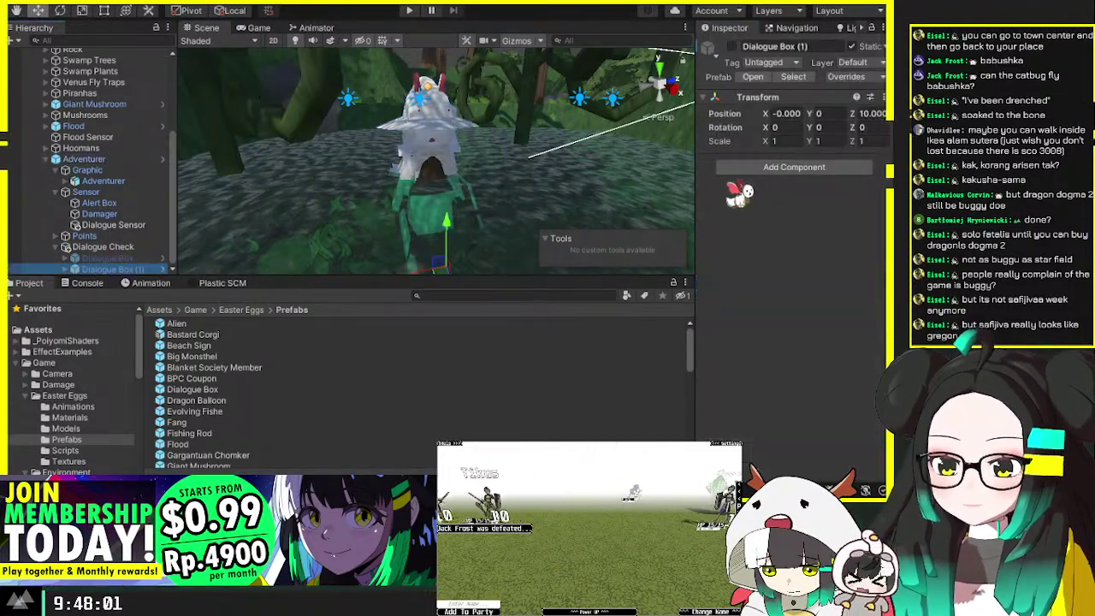
pyautogui.click(50, 82)
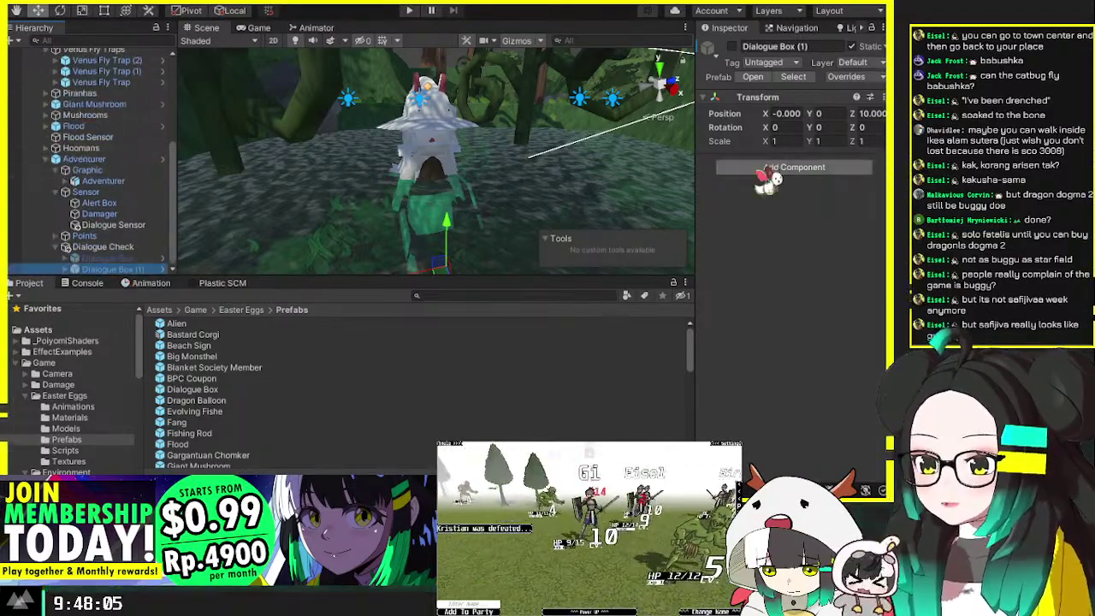
pyautogui.click(794, 167)
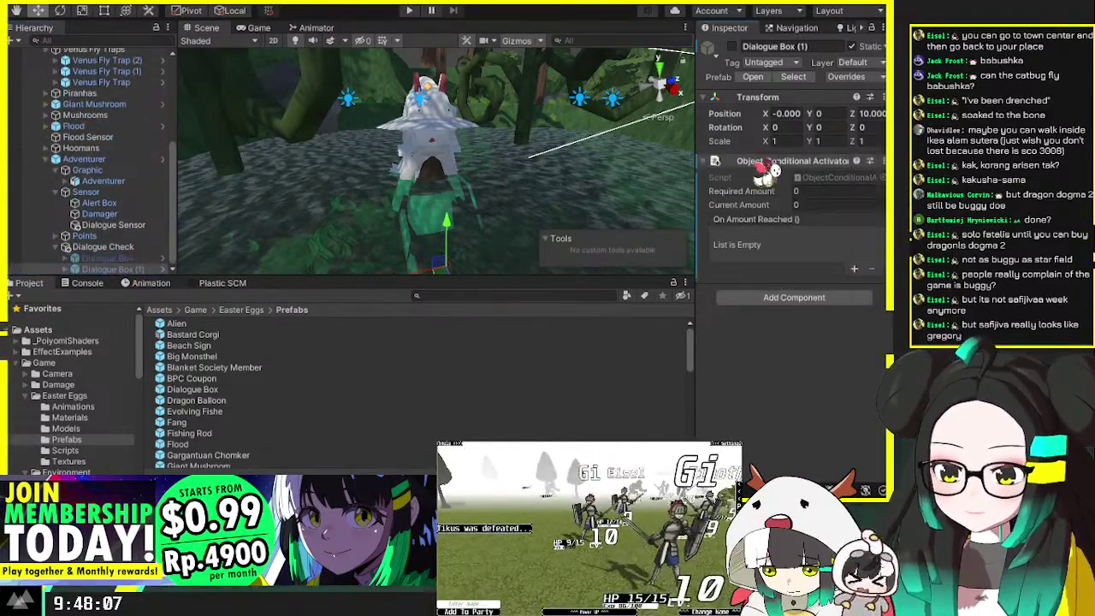
pyautogui.click(804, 190)
pyautogui.write('3')
# Step: Add On Amount Reached entries to Dialogue Box (1) that deactivate Dialogue Sensor and Dialogue Box through GameObject.SetActive
pyautogui.click(854, 269)
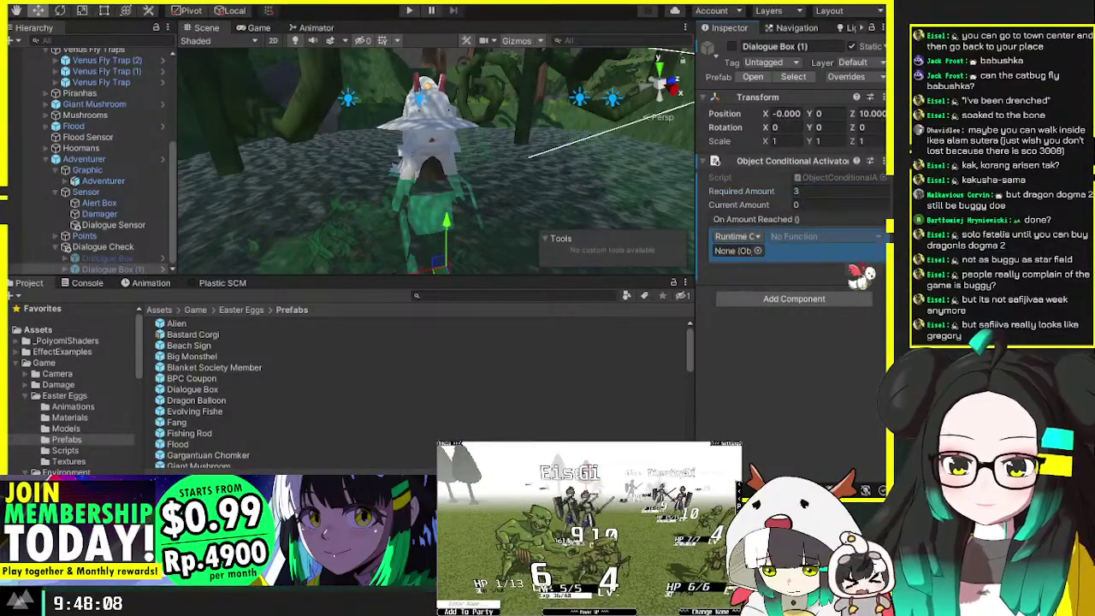
pyautogui.moveTo(147, 224); pyautogui.dragTo(735, 250)
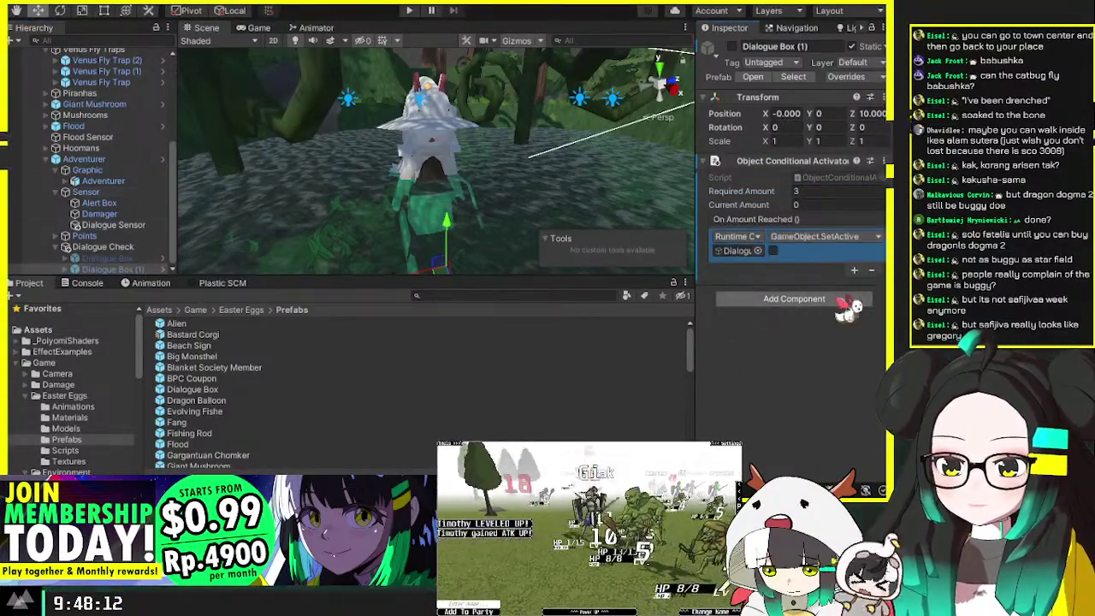
pyautogui.click(854, 269)
pyautogui.moveTo(153, 261); pyautogui.dragTo(737, 285)
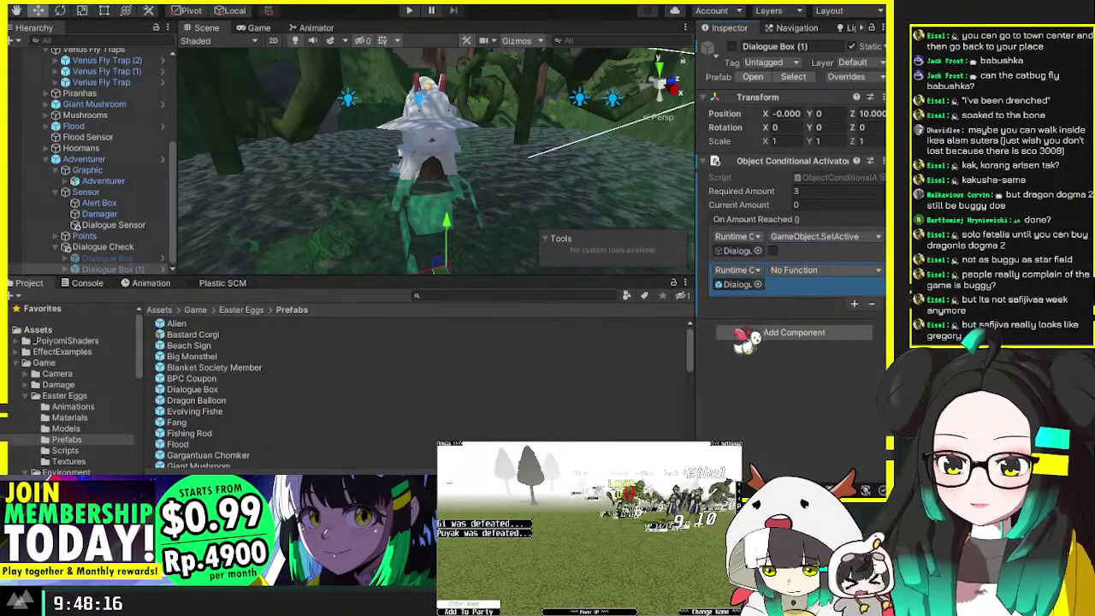
# Step: Add a third On Amount Reached entry that activates Dialogue Box (1) through GameObject.SetActive
pyautogui.click(854, 303)
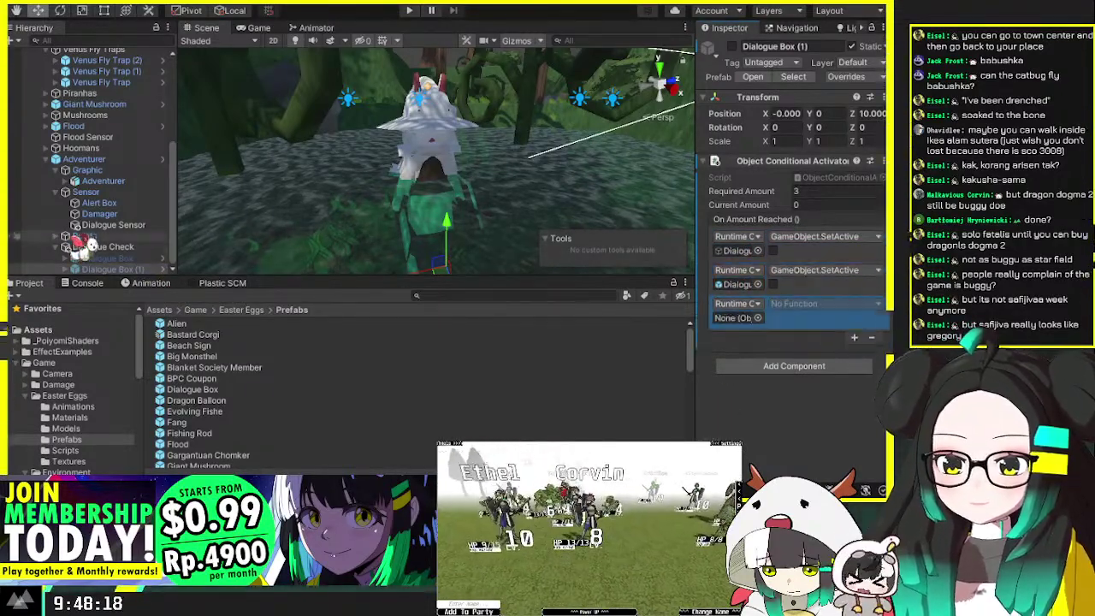
pyautogui.moveTo(83, 246); pyautogui.dragTo(741, 318)
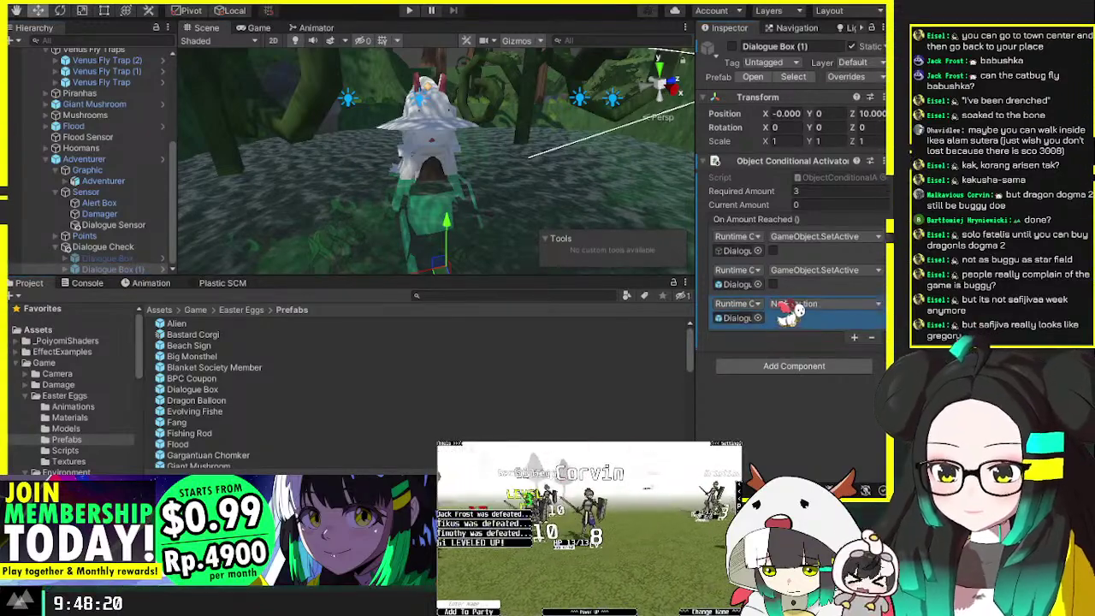
pyautogui.click(770, 367)
pyautogui.click(772, 317)
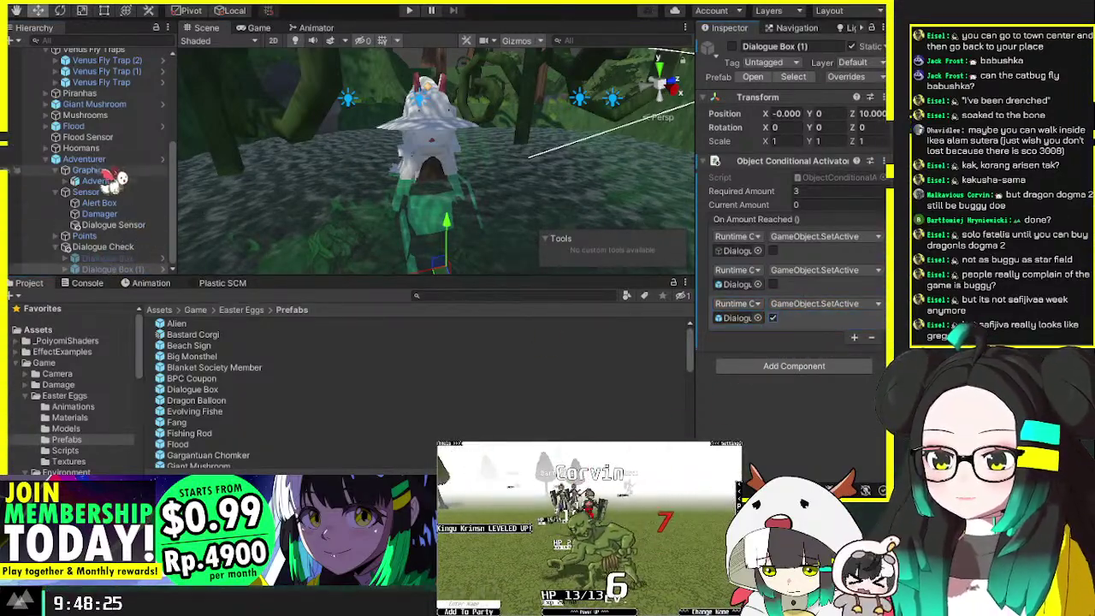
# Step: Copy the Adventurer's two On Die Event entries into its On Alert Event
pyautogui.click(84, 159)
pyautogui.scroll(-10, 842, 274)
pyautogui.scroll(-10, 842, 274)
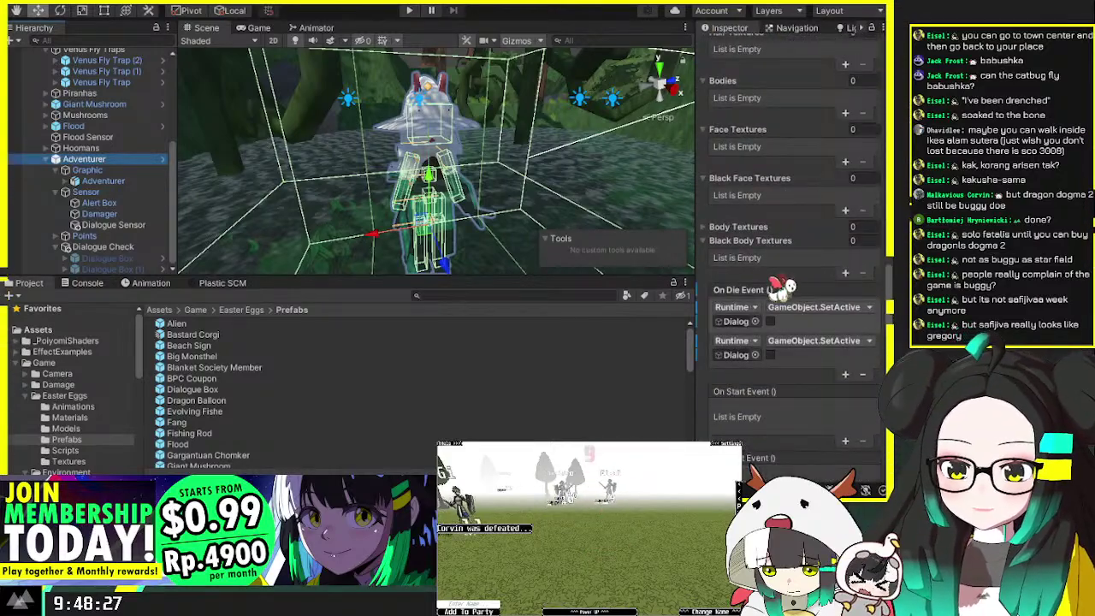
pyautogui.scroll(-6, 797, 339)
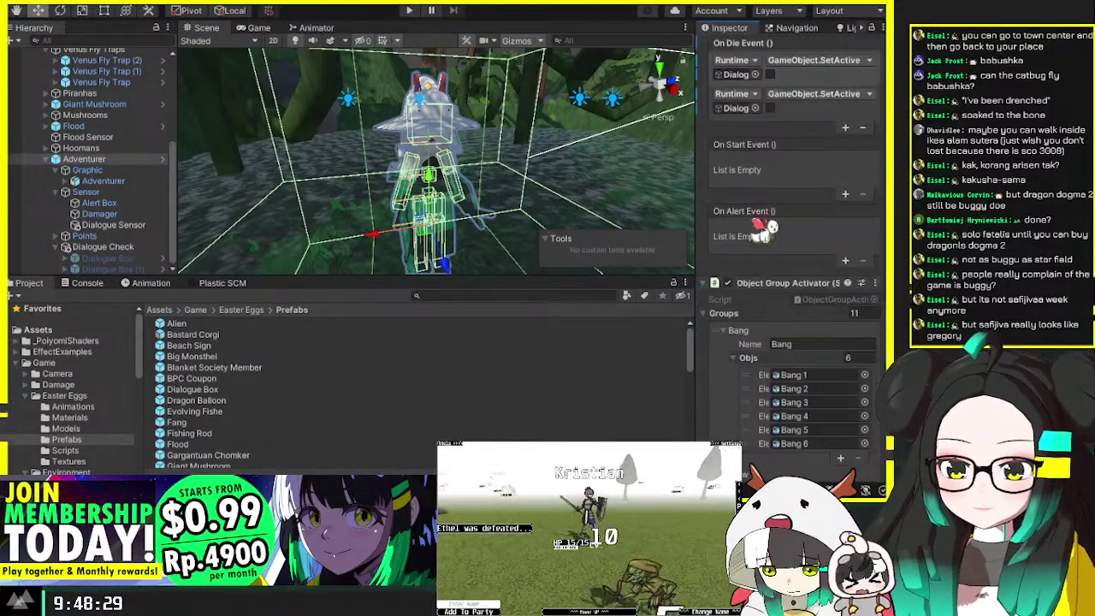
pyautogui.hotkey('ctrl', 'v')
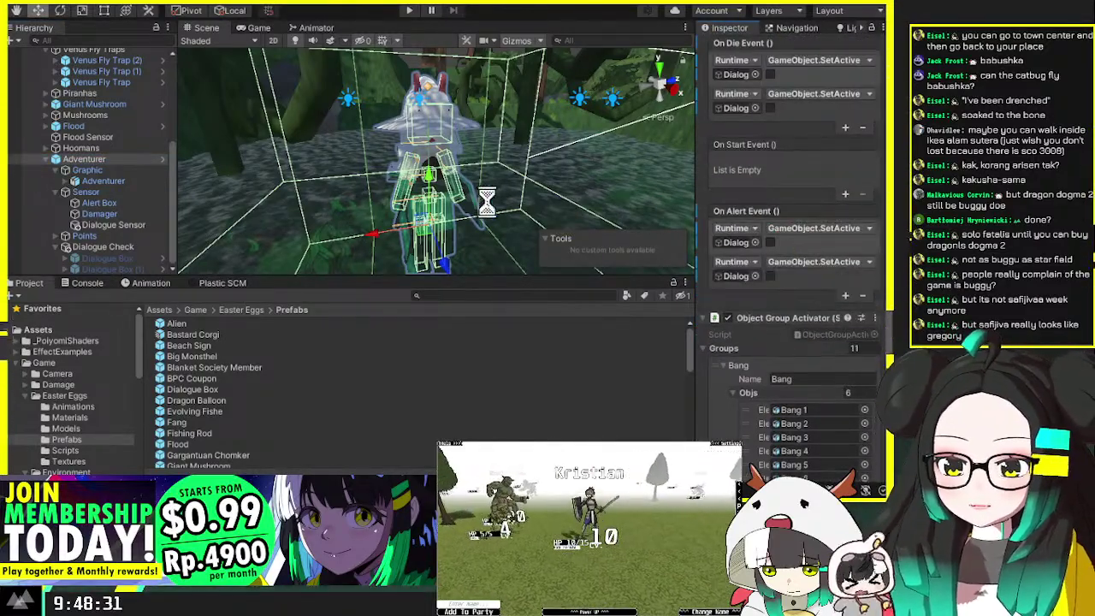
# Step: Give all three Venus Fly Traps an On Die Event entry that calls the ObjectConditionalActivator on Dialogue Box (1)
pyautogui.keyDown('alt'); pyautogui.moveTo(428, 188); pyautogui.dragTo(403, 198); pyautogui.keyUp('alt')
pyautogui.click(101, 82)
pyautogui.keyDown('shift'); pyautogui.click(107, 60); pyautogui.keyUp('shift')
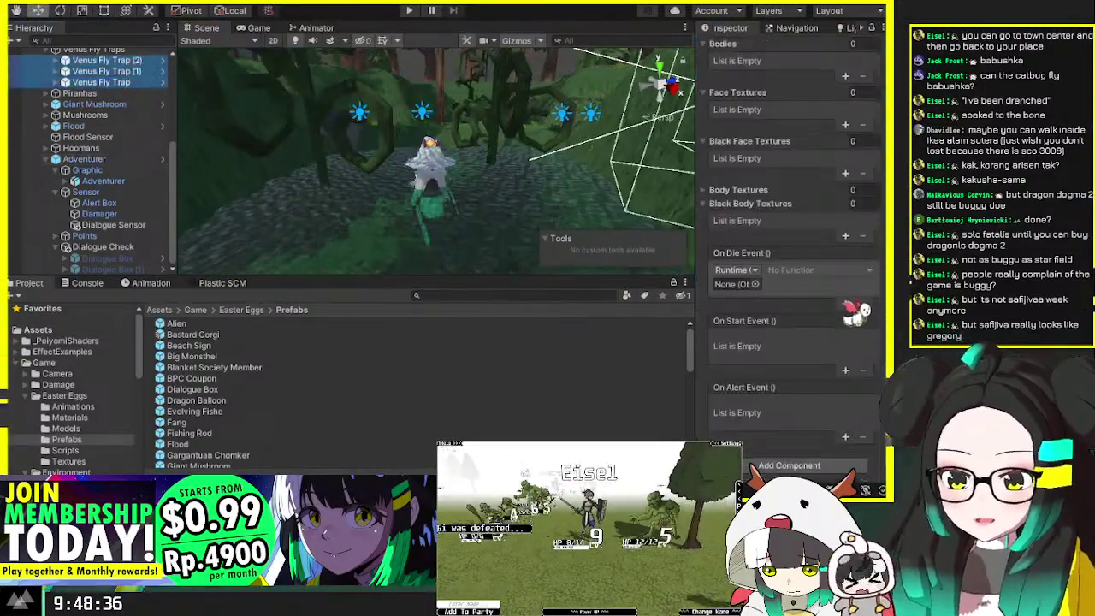
pyautogui.click(141, 71)
pyautogui.hotkey('ctrl', 'z')
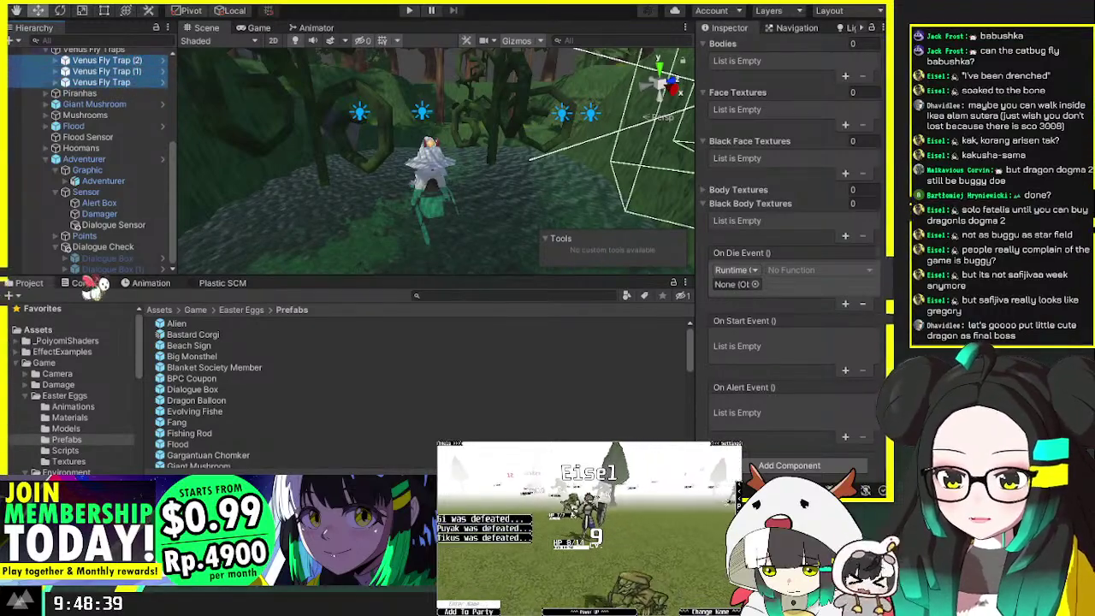
pyautogui.click(790, 286)
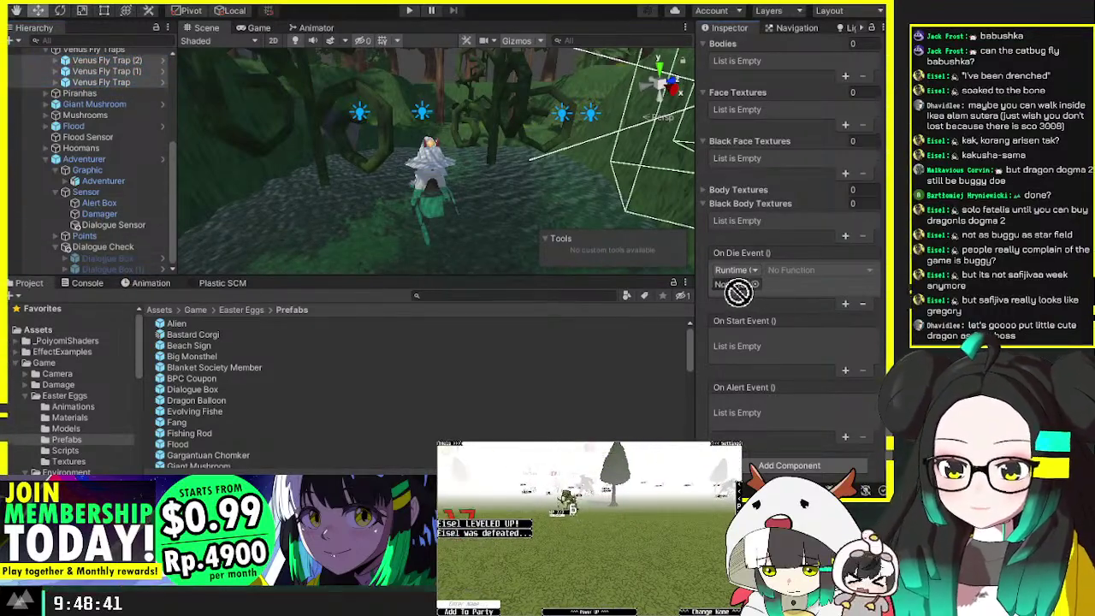
pyautogui.moveTo(107, 258); pyautogui.dragTo(738, 285)
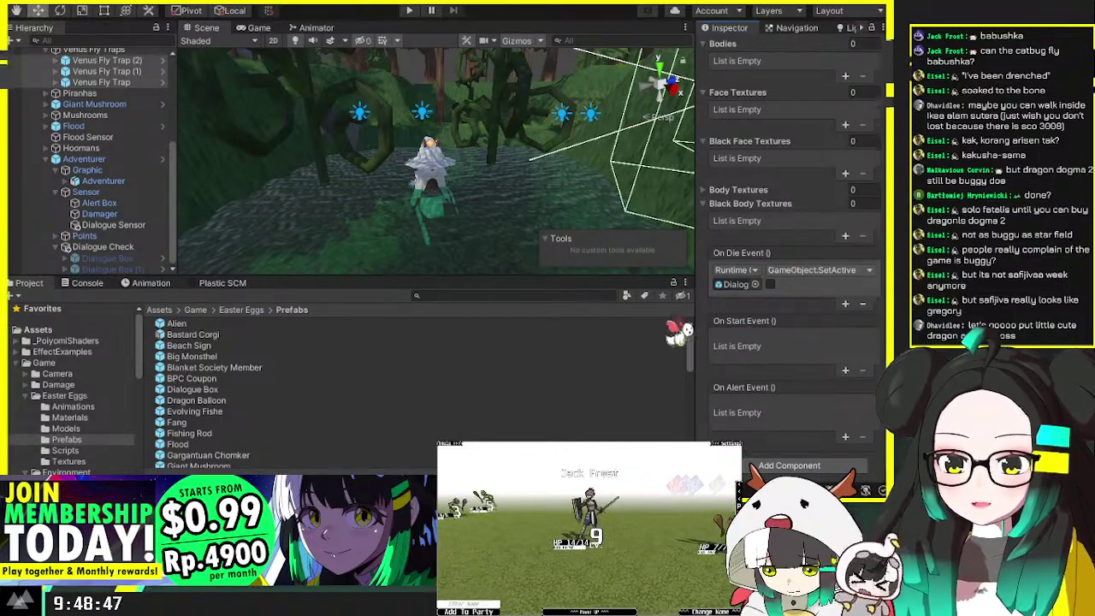
# Step: Playtest the level in the Game view and stop the run
pyautogui.click(257, 27)
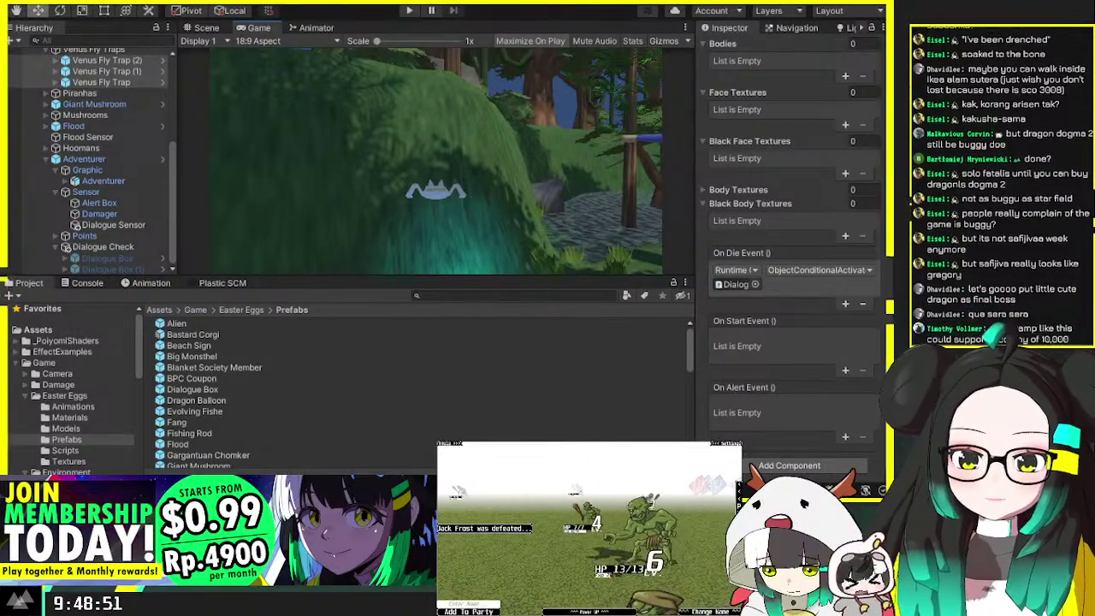
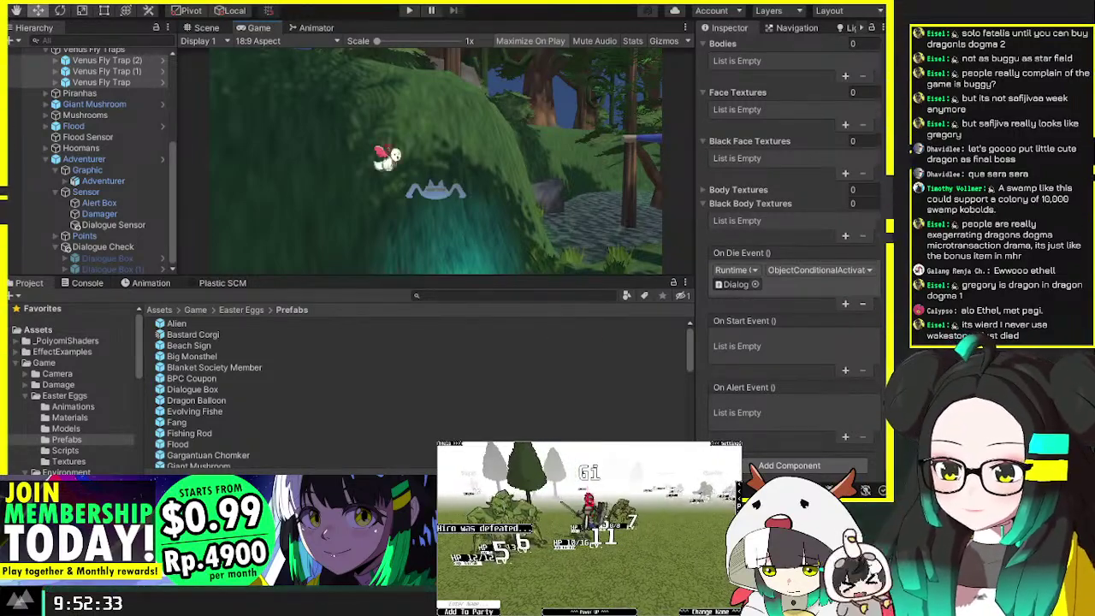
pyautogui.click(411, 10)
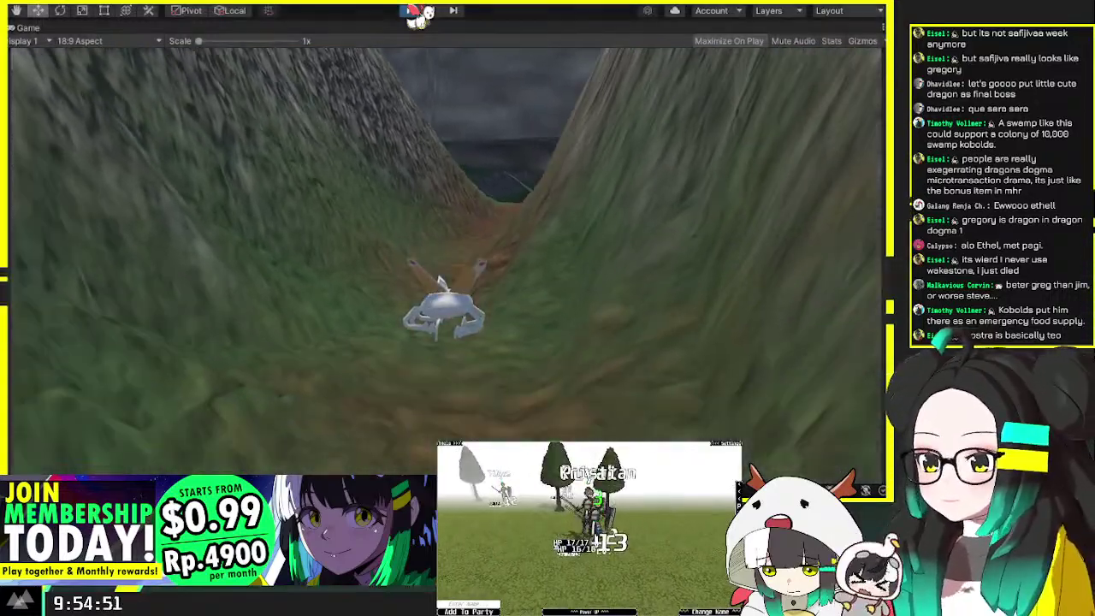
pyautogui.click(412, 11)
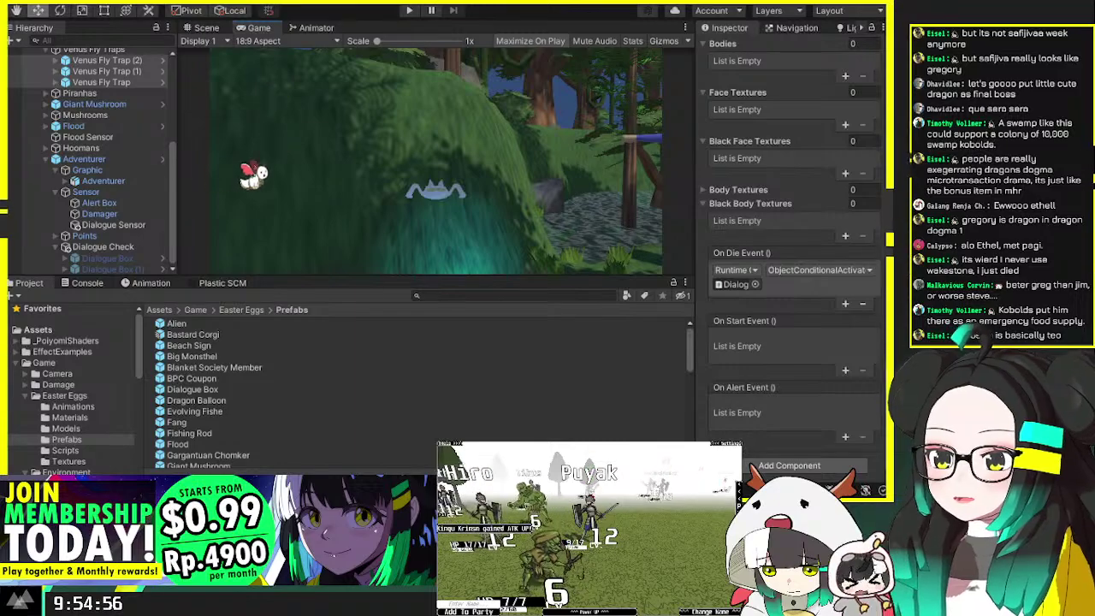
# Step: Collapse the Swamp hierarchy and examine the level's forest, village and open terrain in the Scene view
pyautogui.scroll(5, 90, 186)
pyautogui.click(36, 141)
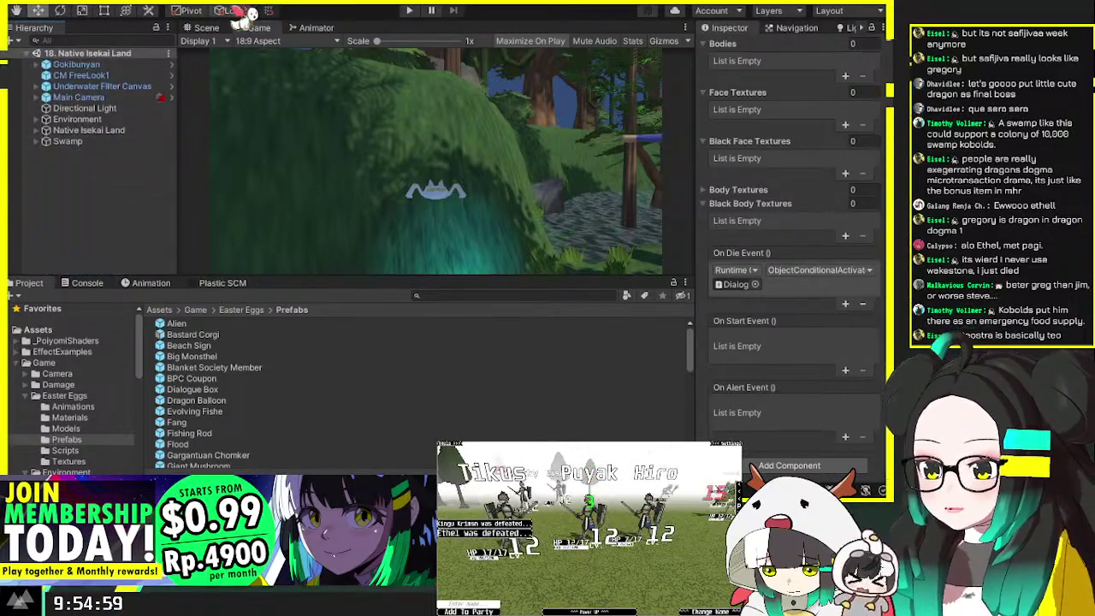
pyautogui.click(205, 27)
pyautogui.moveTo(384, 176); pyautogui.dragTo(665, 168, button='right')
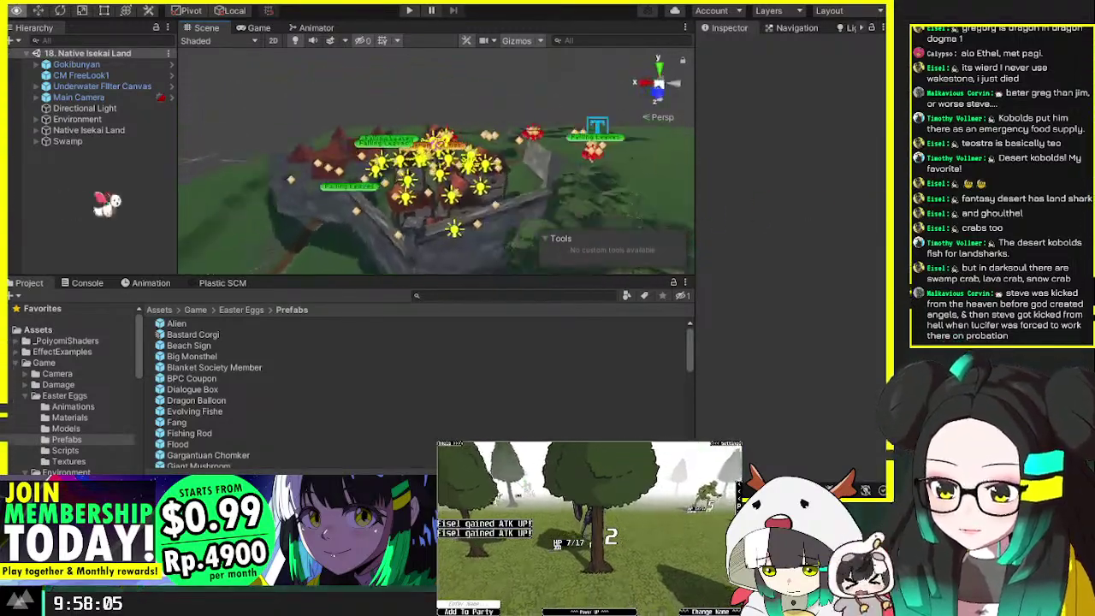
pyautogui.moveTo(107, 203); pyautogui.dragTo(883, 248, button='right')
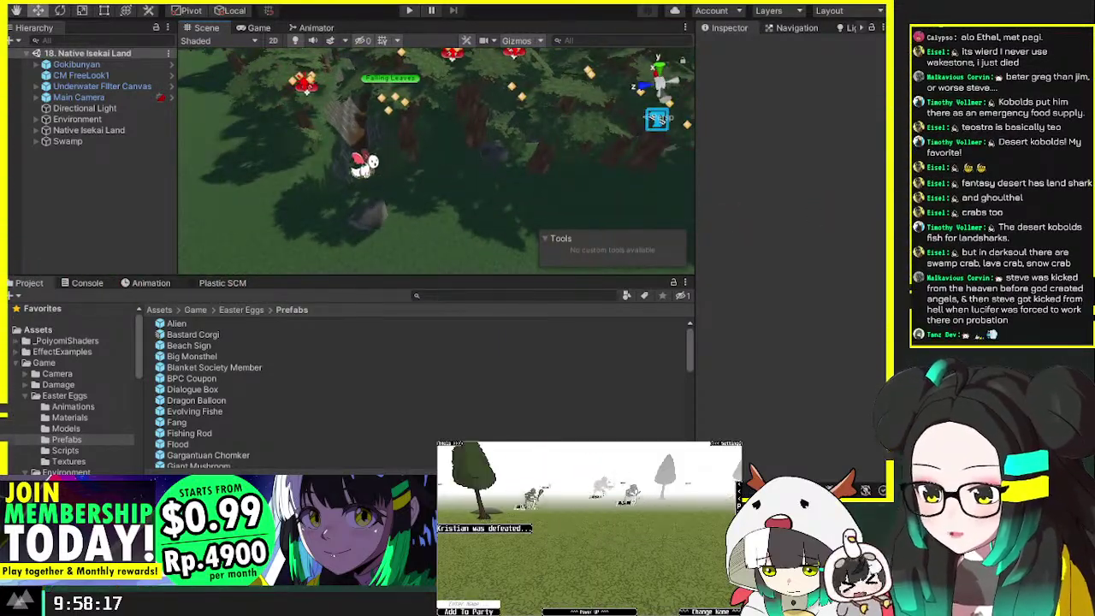
pyautogui.moveTo(409, 254); pyautogui.dragTo(550, 259, button='right')
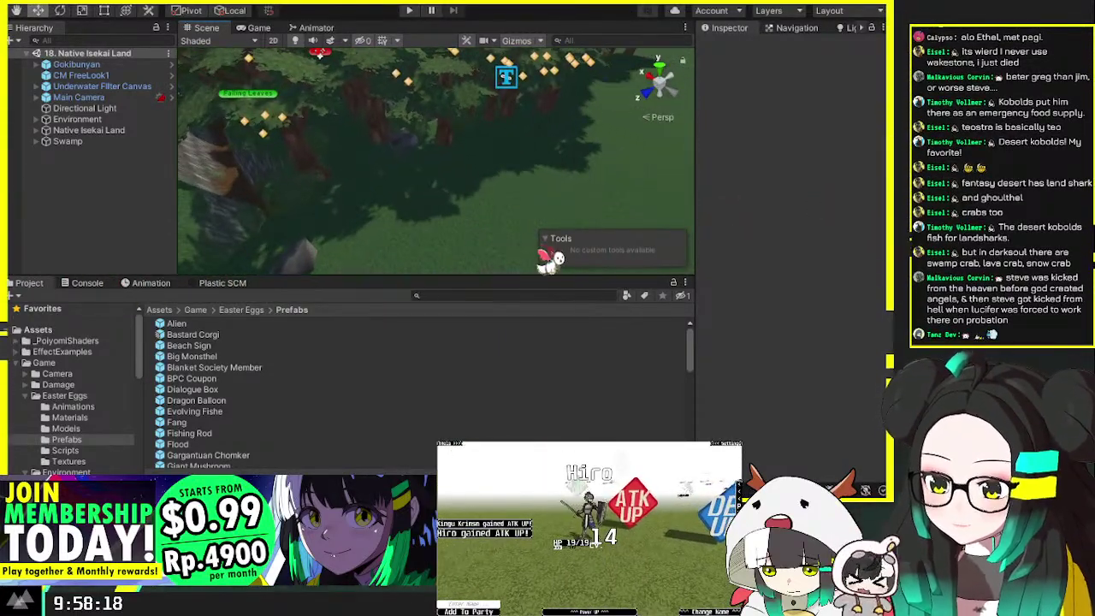
pyautogui.moveTo(418, 227); pyautogui.dragTo(593, 174, button='right')
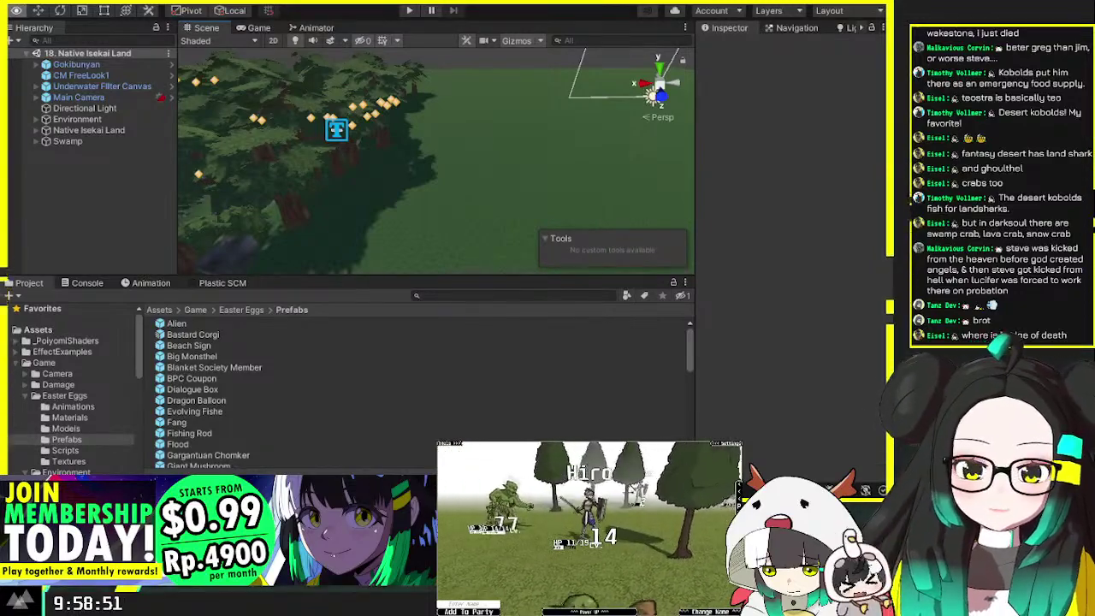
pyautogui.moveTo(595, 174); pyautogui.dragTo(342, 137, button='right')
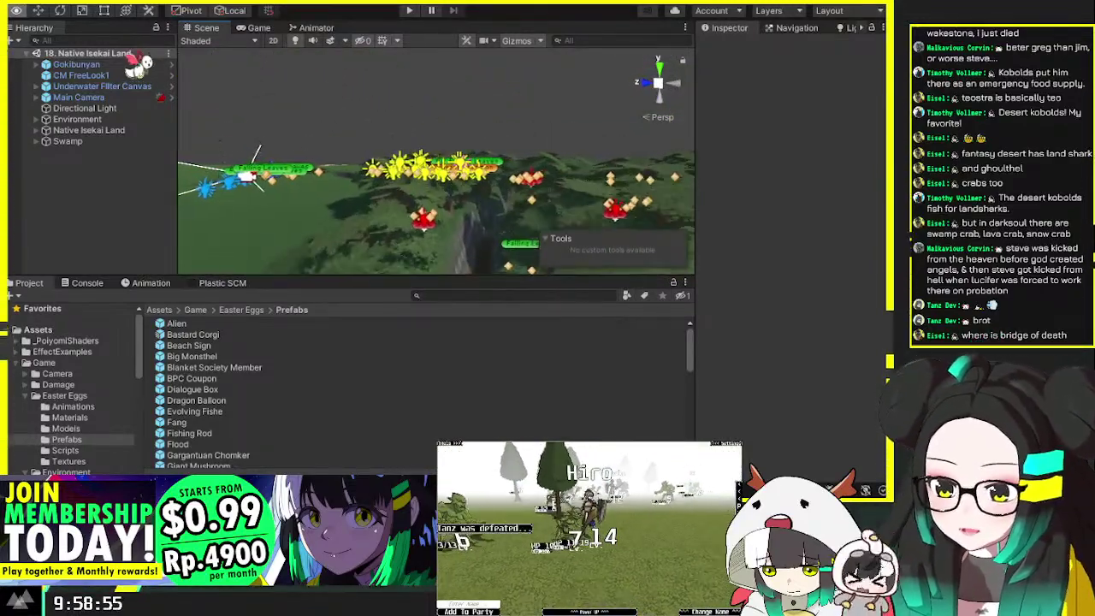
pyautogui.moveTo(141, 62); pyautogui.dragTo(34, 36, button='right')
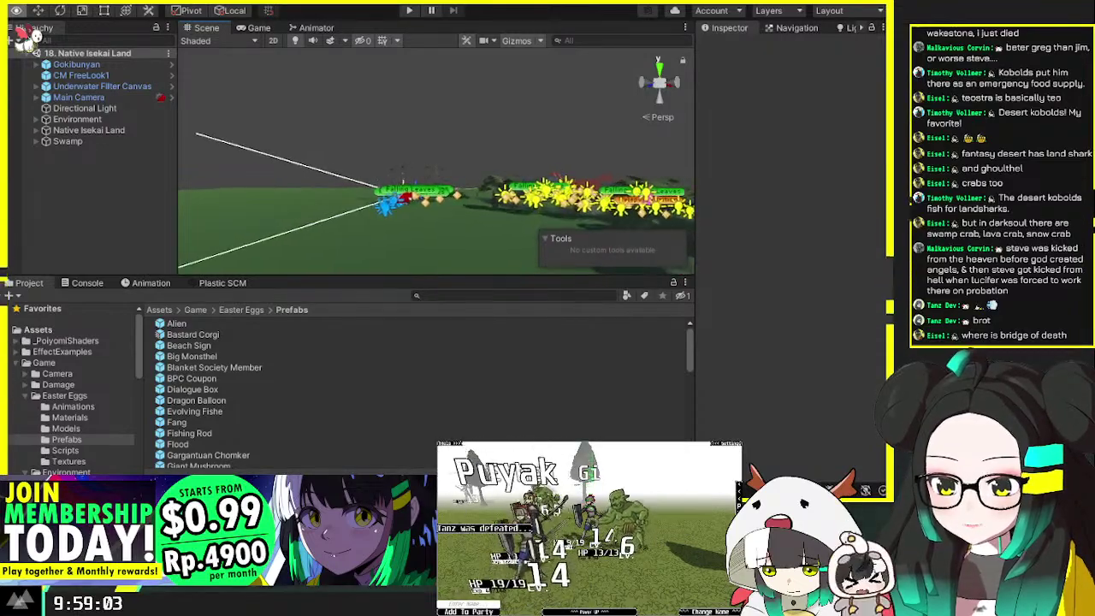
pyautogui.moveTo(36, 36); pyautogui.dragTo(36, 36, button='right')
pyautogui.moveTo(286, 210); pyautogui.dragTo(240, 101, button='right')
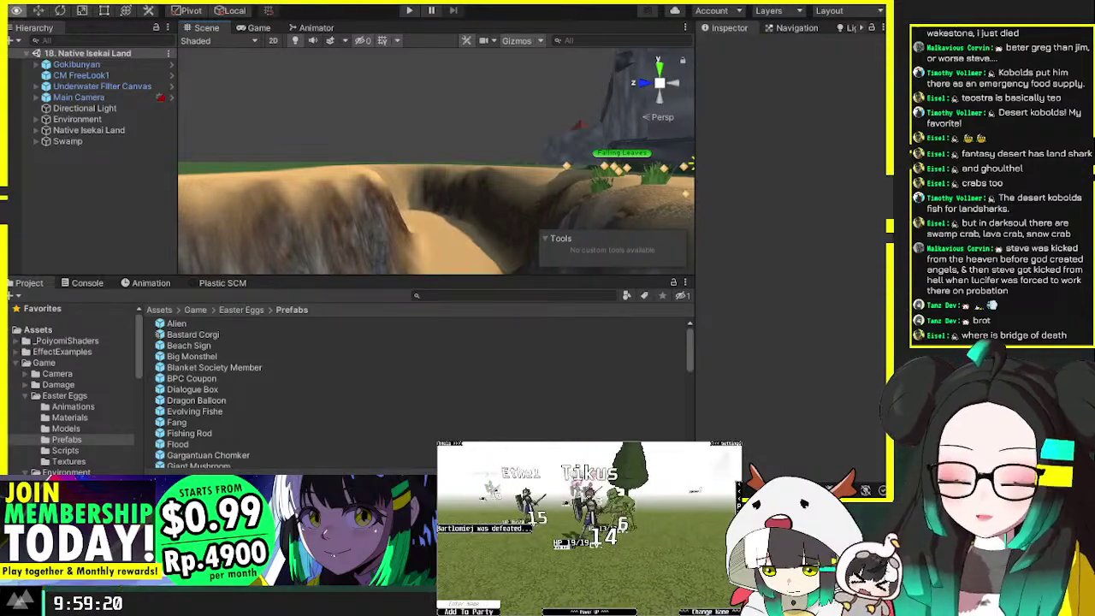
pyautogui.moveTo(398, 206); pyautogui.dragTo(654, 244, button='right')
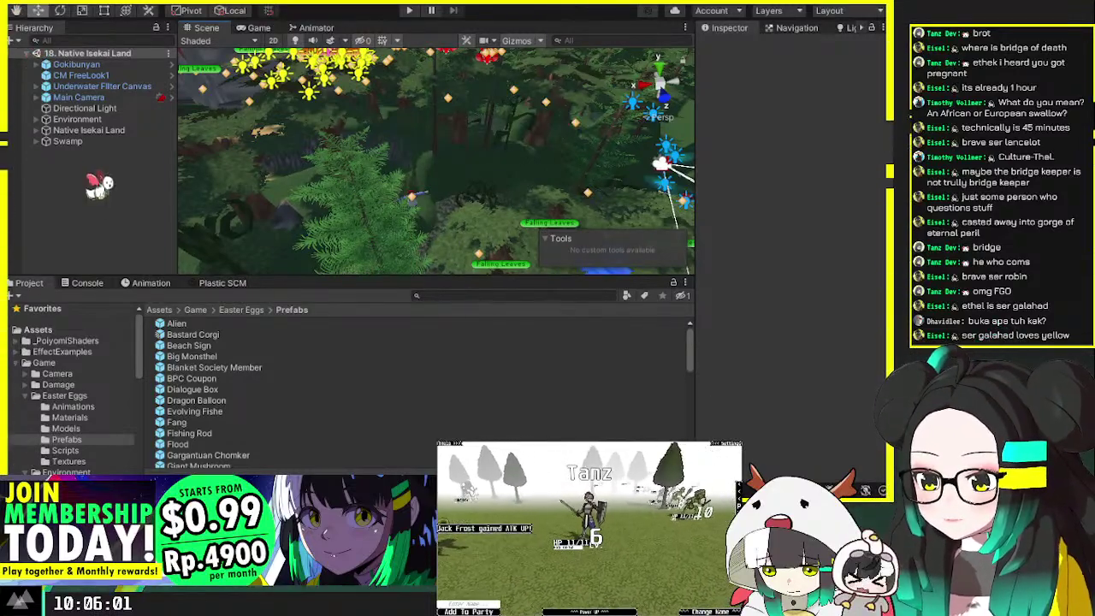
# Step: Check the pending Plastic SCM changes and survey the open terrain beyond the forest in the Scene view
pyautogui.click(216, 283)
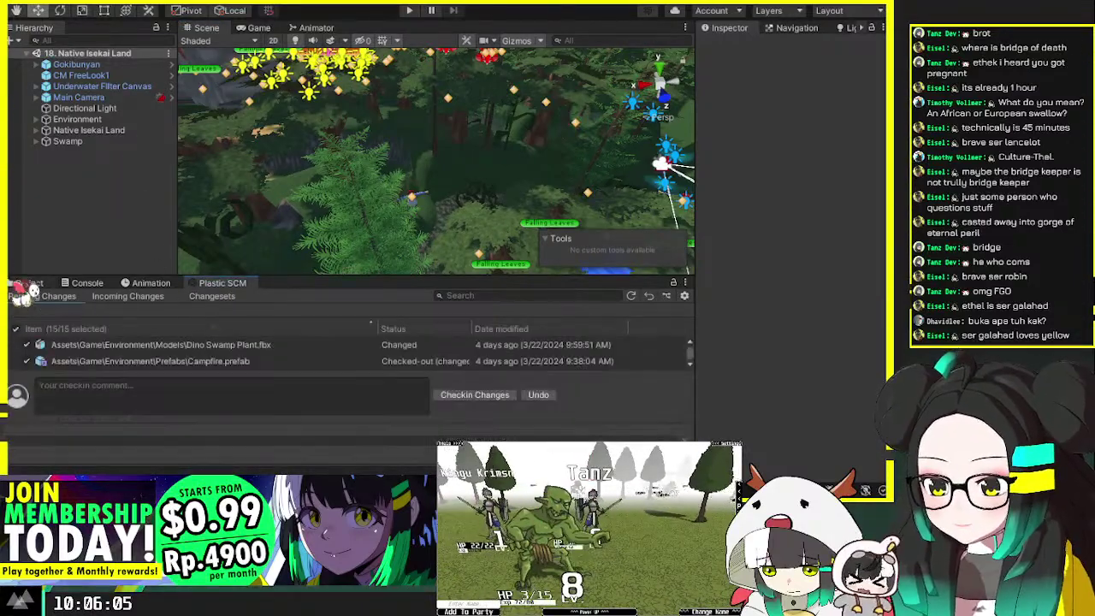
pyautogui.click(29, 283)
pyautogui.moveTo(358, 239); pyautogui.dragTo(395, 137, button='right')
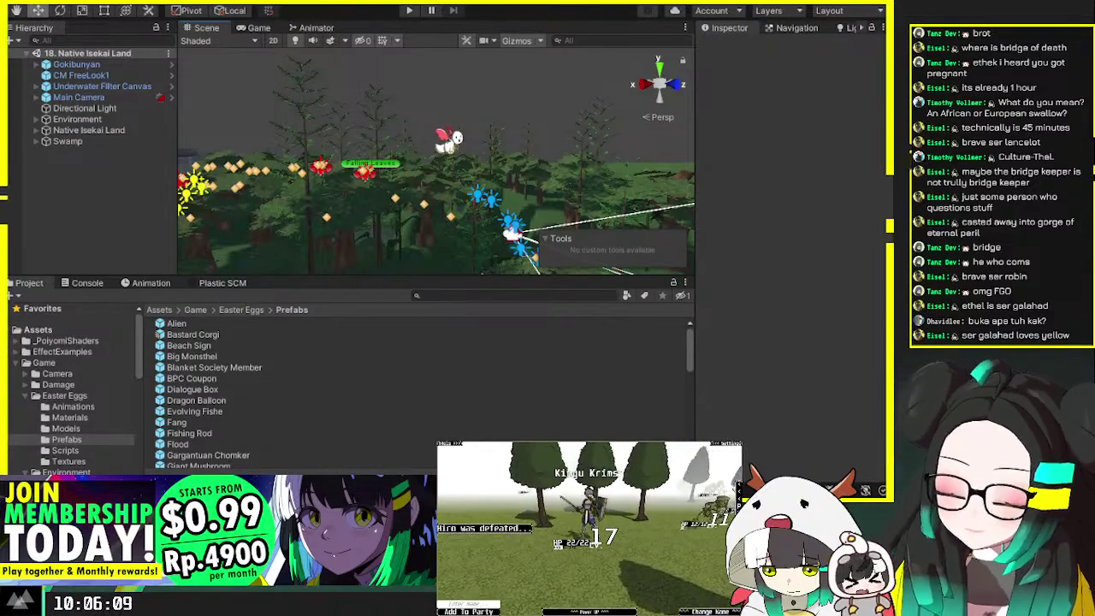
pyautogui.moveTo(446, 138); pyautogui.dragTo(303, 182, button='right')
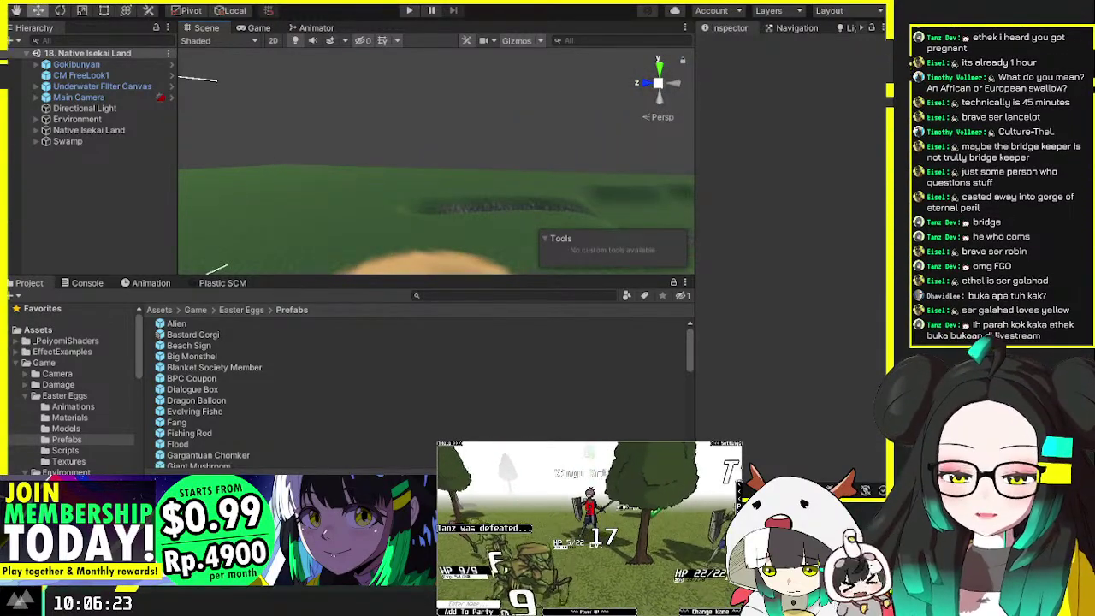